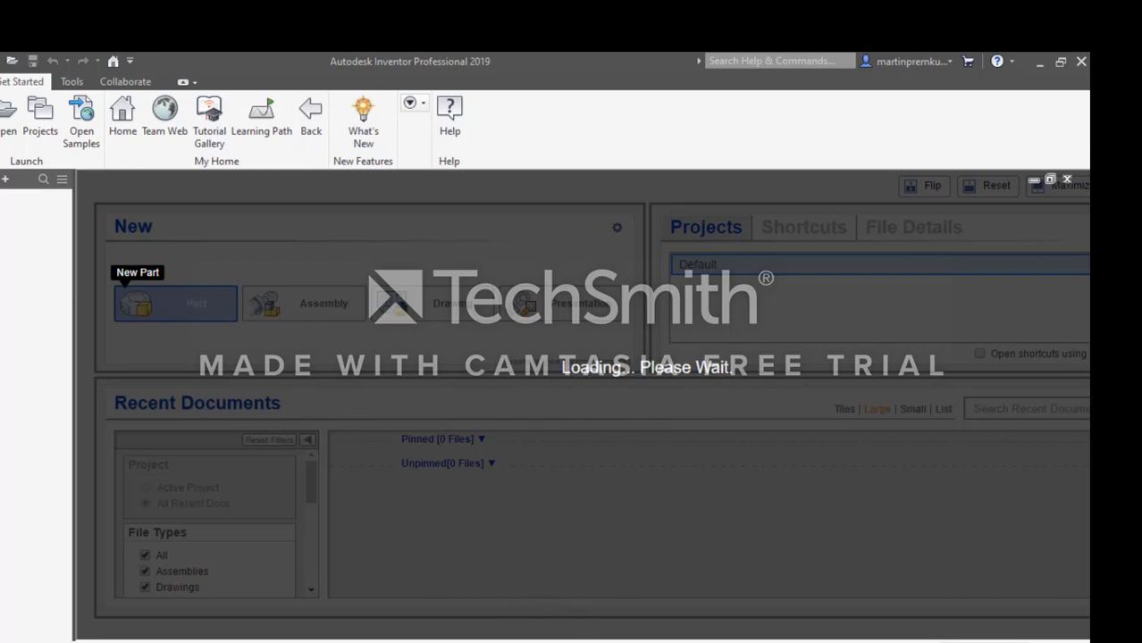
{"action": "left_click", "coordinate": [619, 642]}
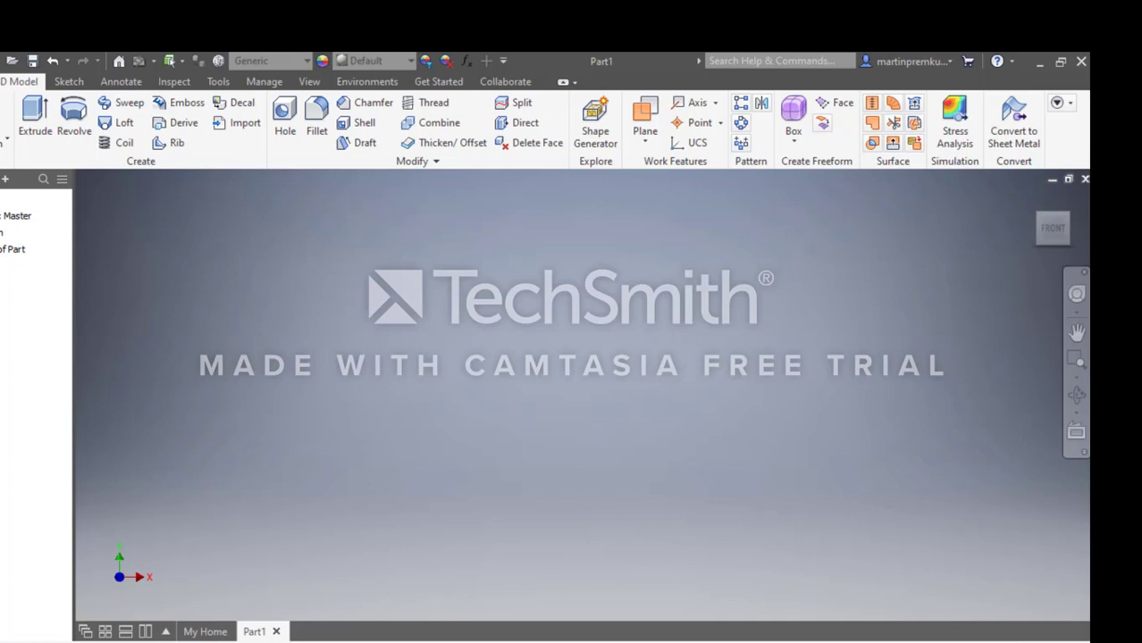
Save the new part in the INVENTOR FILES folder under the file name bearing_housing1.
{"action": "left_click", "coordinate": [1, 82]}
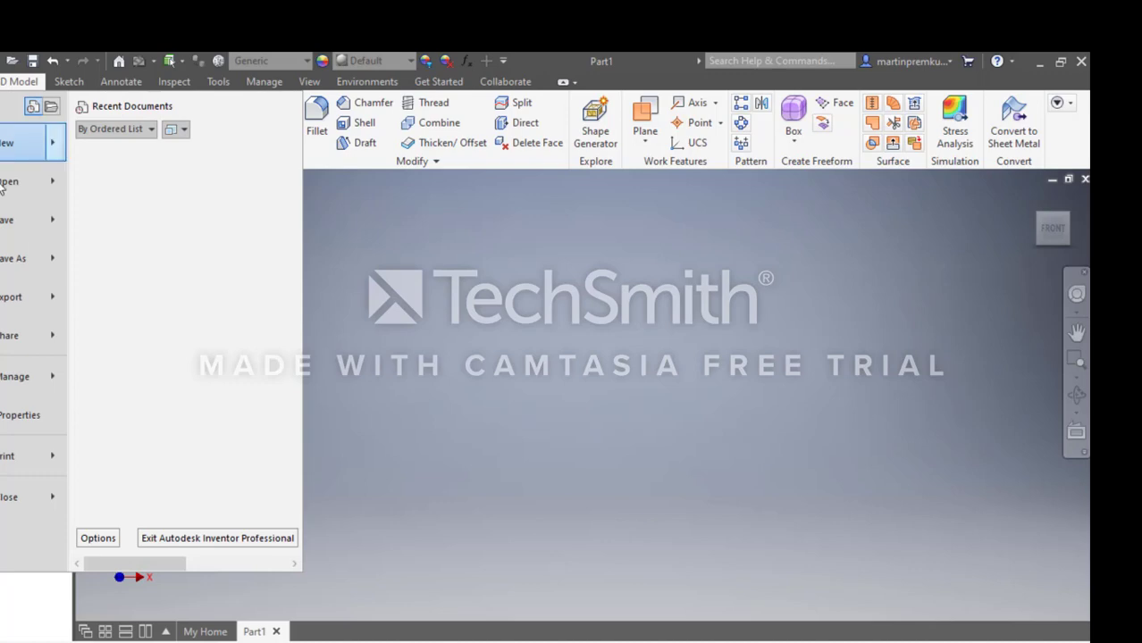
{"action": "mouse_move", "coordinate": [2, 268]}
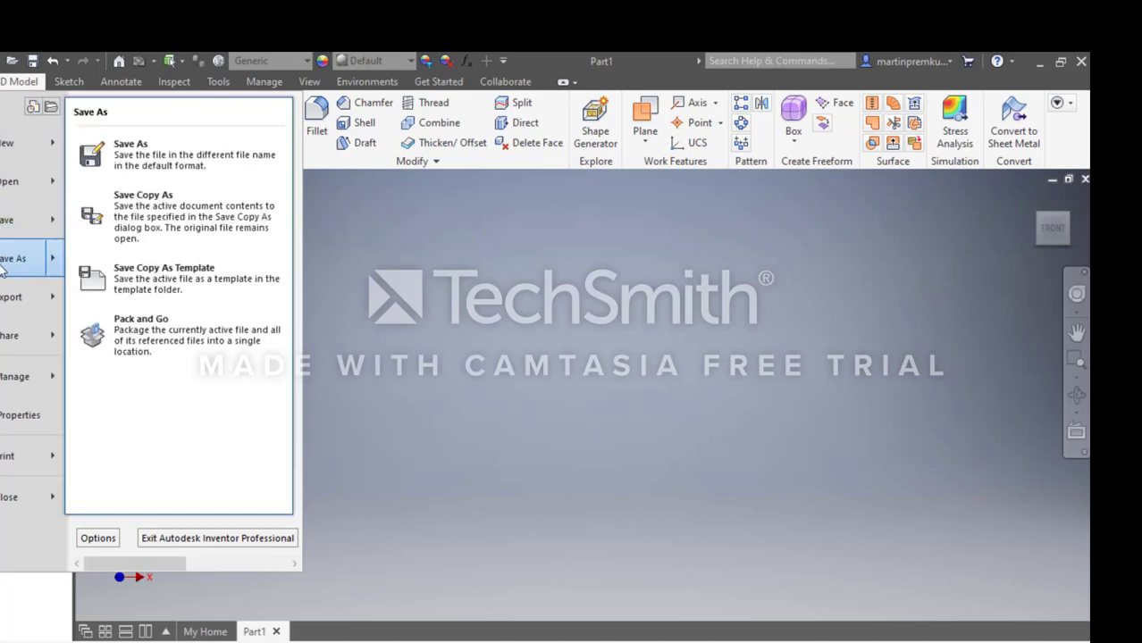
{"action": "left_click", "coordinate": [154, 170]}
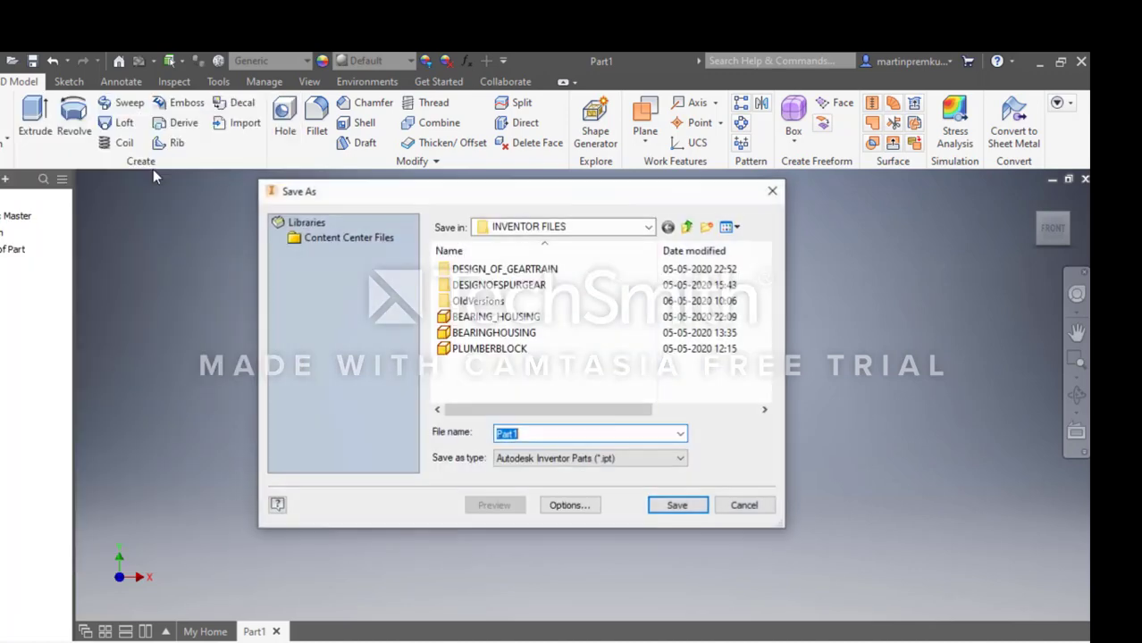
{"action": "type", "text": "housi"}
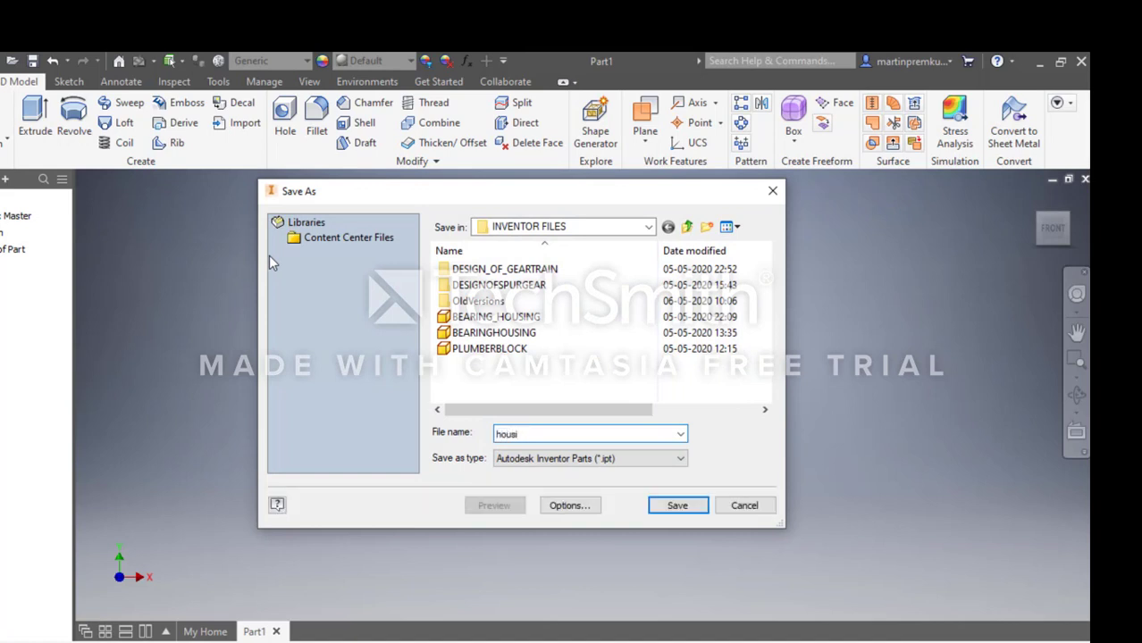
{"action": "type", "text": "bearing"}
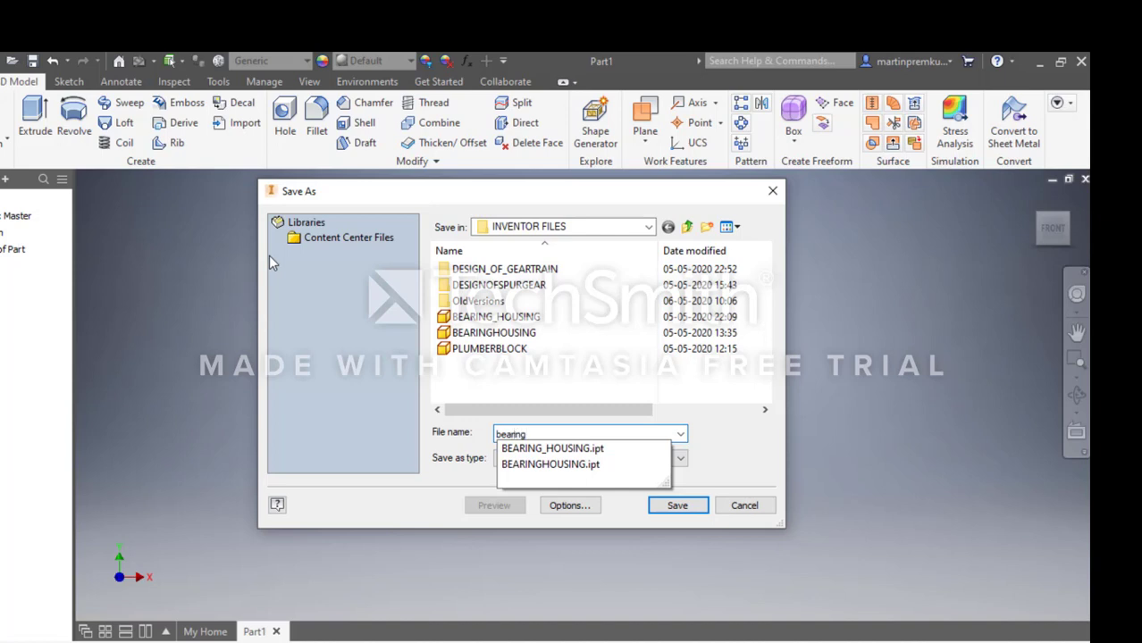
{"action": "type", "text": "_"}
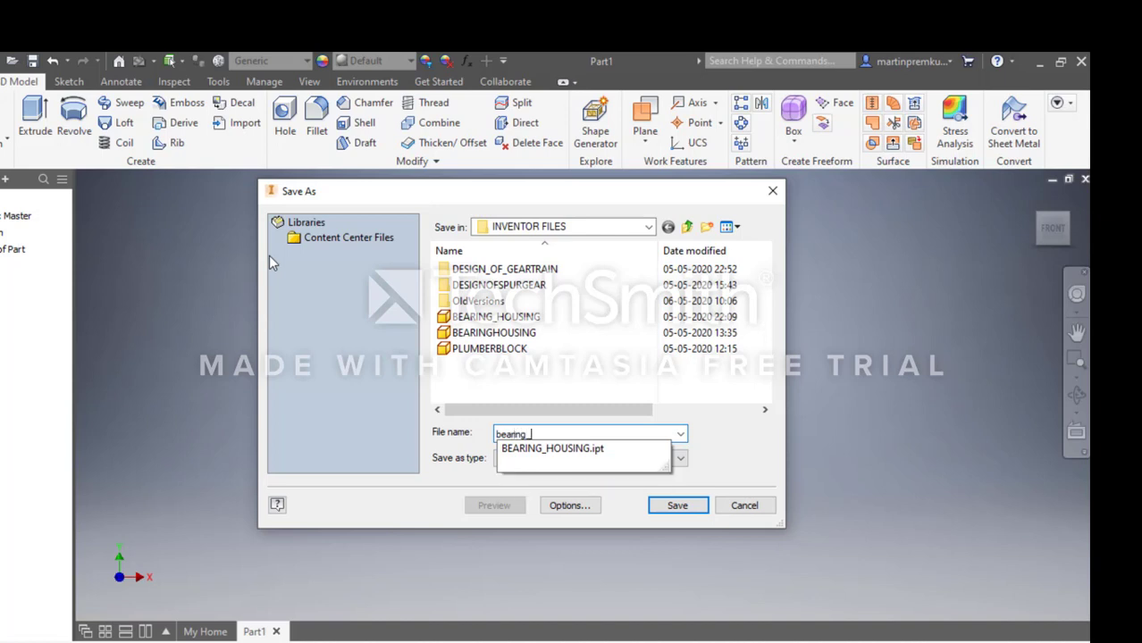
{"action": "type", "text": "housing1"}
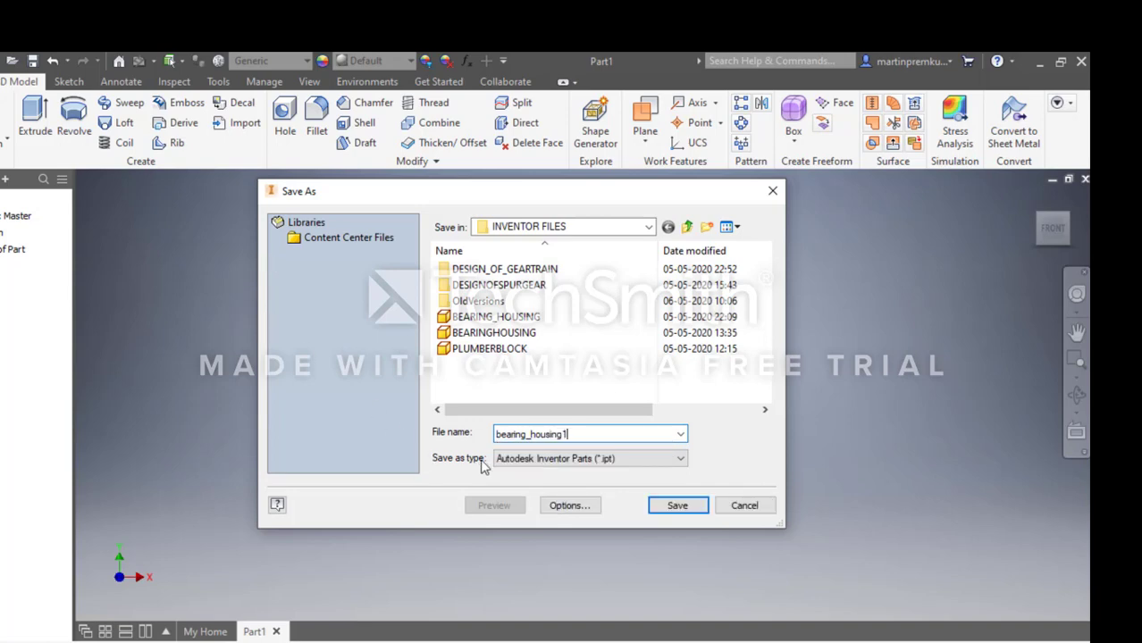
{"action": "left_click", "coordinate": [675, 505]}
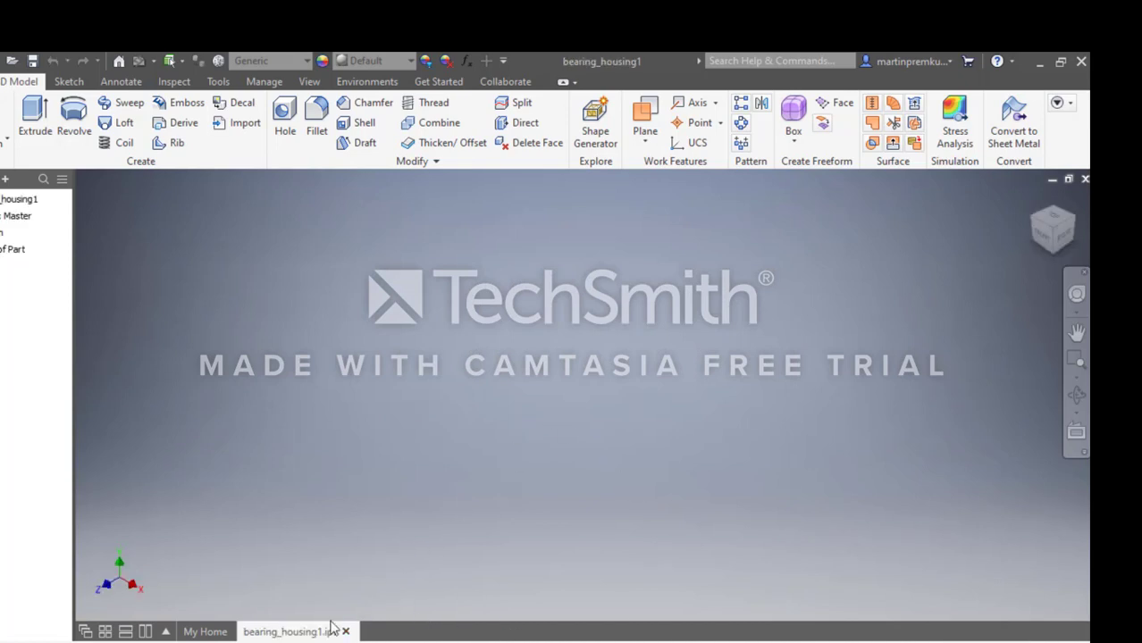
Set the document's length unit to millimeter and its mass unit to kilogram.
{"action": "left_click", "coordinate": [218, 82]}
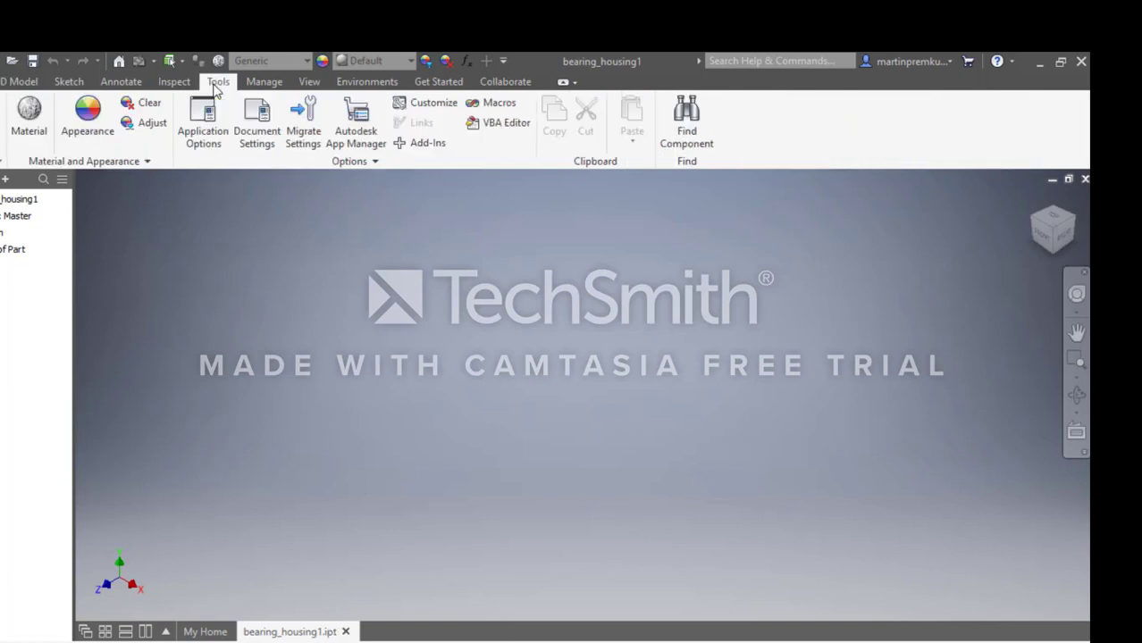
{"action": "left_click", "coordinate": [201, 122]}
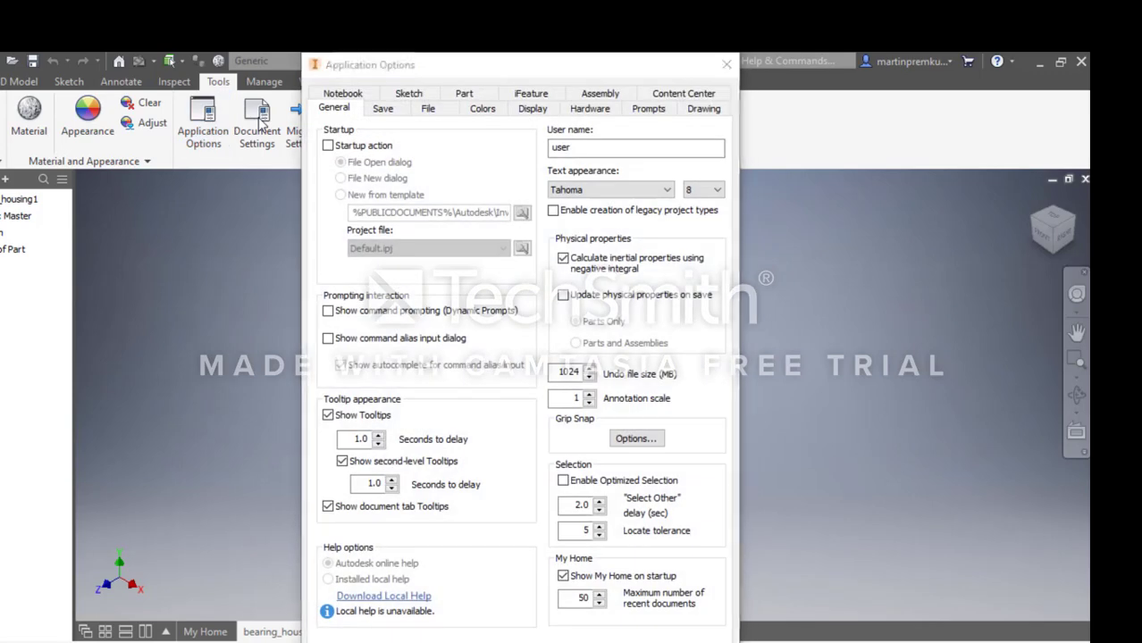
{"action": "left_click", "coordinate": [726, 68]}
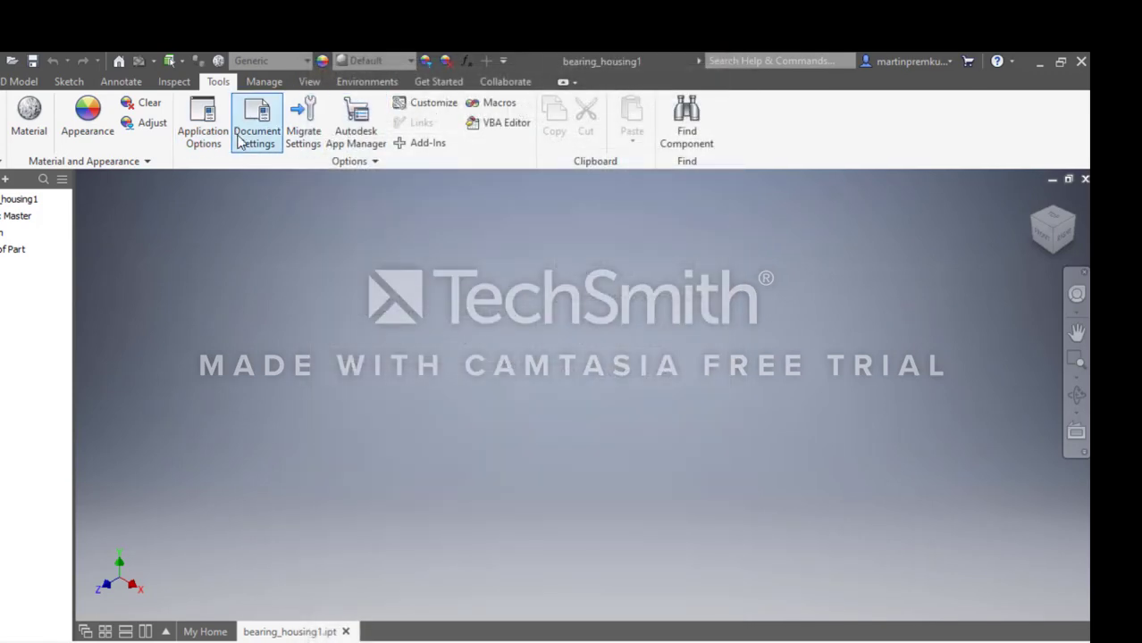
{"action": "left_click", "coordinate": [241, 141]}
{"action": "left_click", "coordinate": [370, 143]}
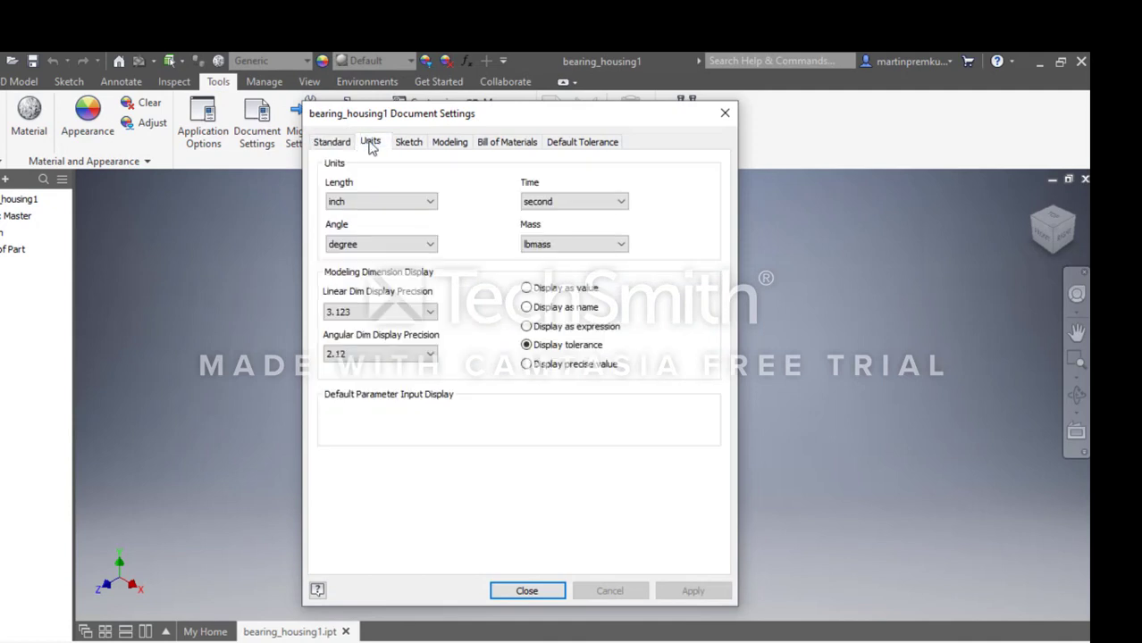
{"action": "left_click", "coordinate": [370, 202]}
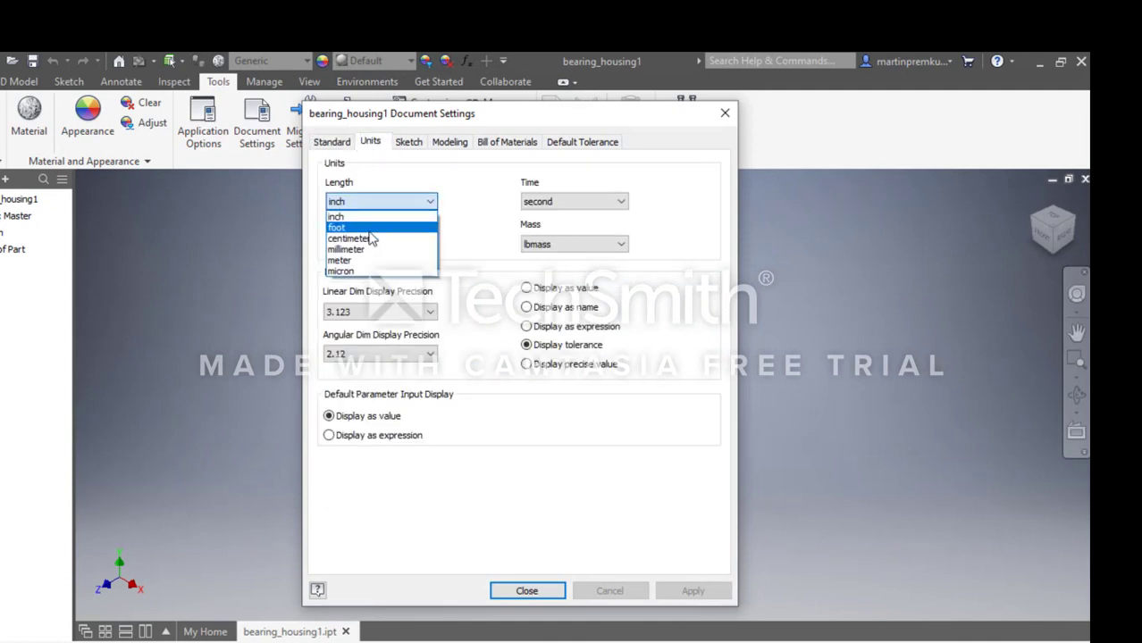
{"action": "left_click", "coordinate": [340, 253]}
{"action": "left_click", "coordinate": [558, 243]}
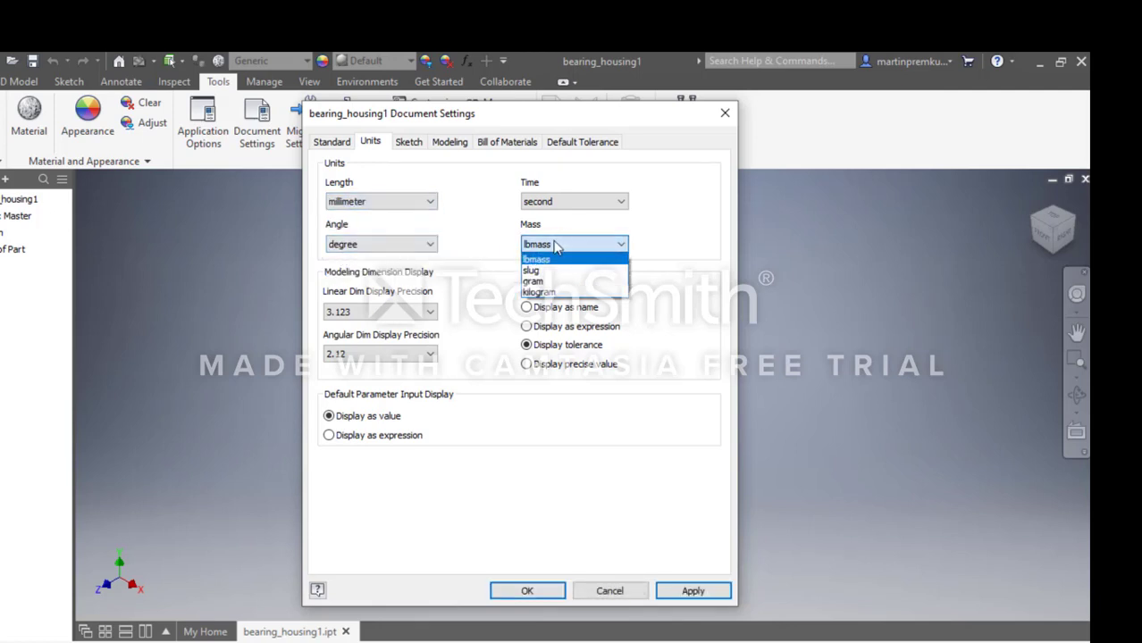
{"action": "left_click", "coordinate": [528, 296]}
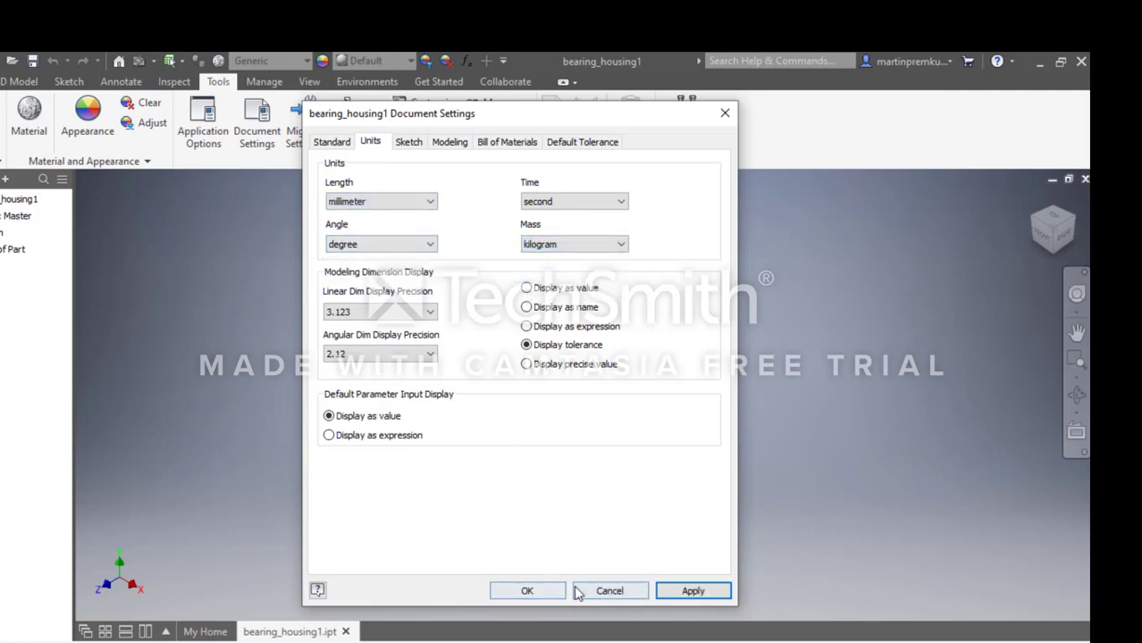
{"action": "left_click", "coordinate": [532, 594]}
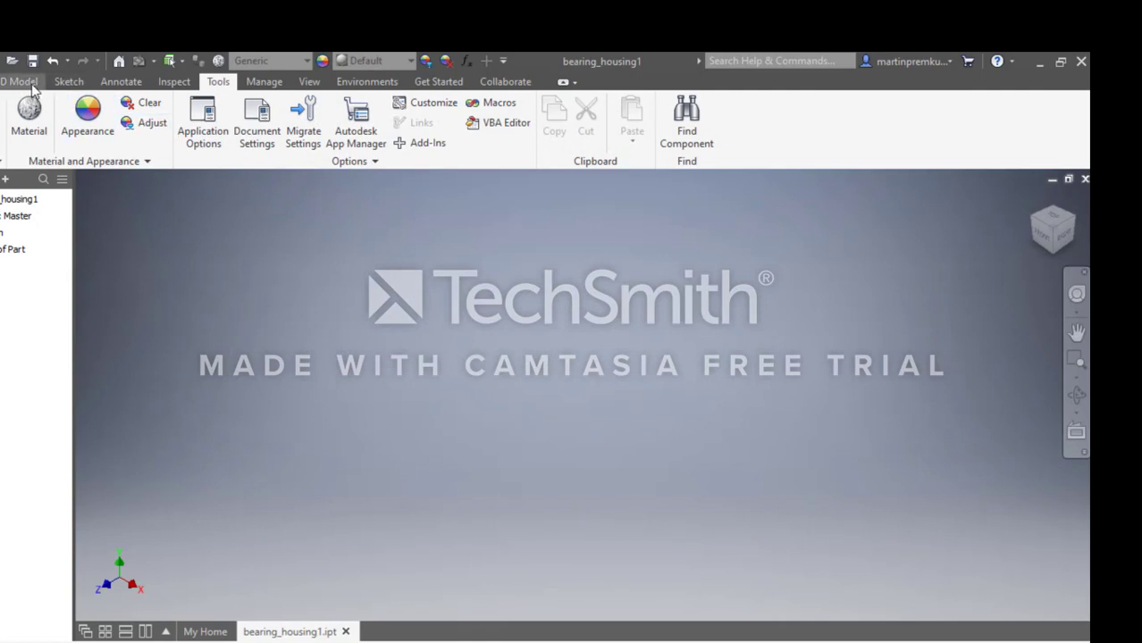
Start a 2D sketch on the YZ plane.
{"action": "left_click", "coordinate": [71, 83]}
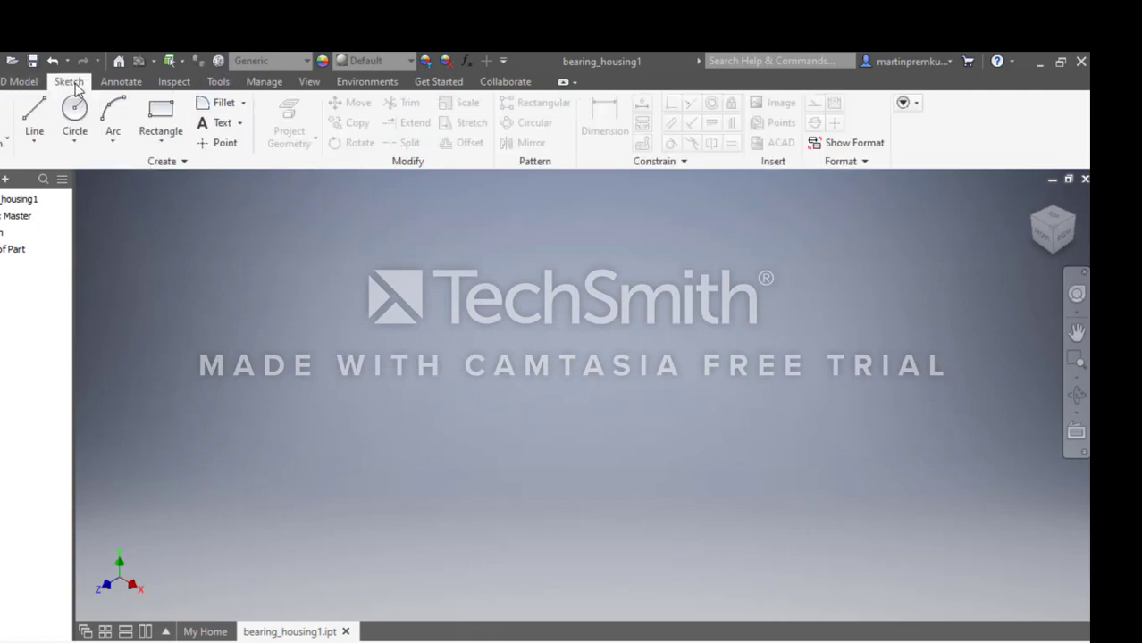
{"action": "left_click", "coordinate": [2, 147]}
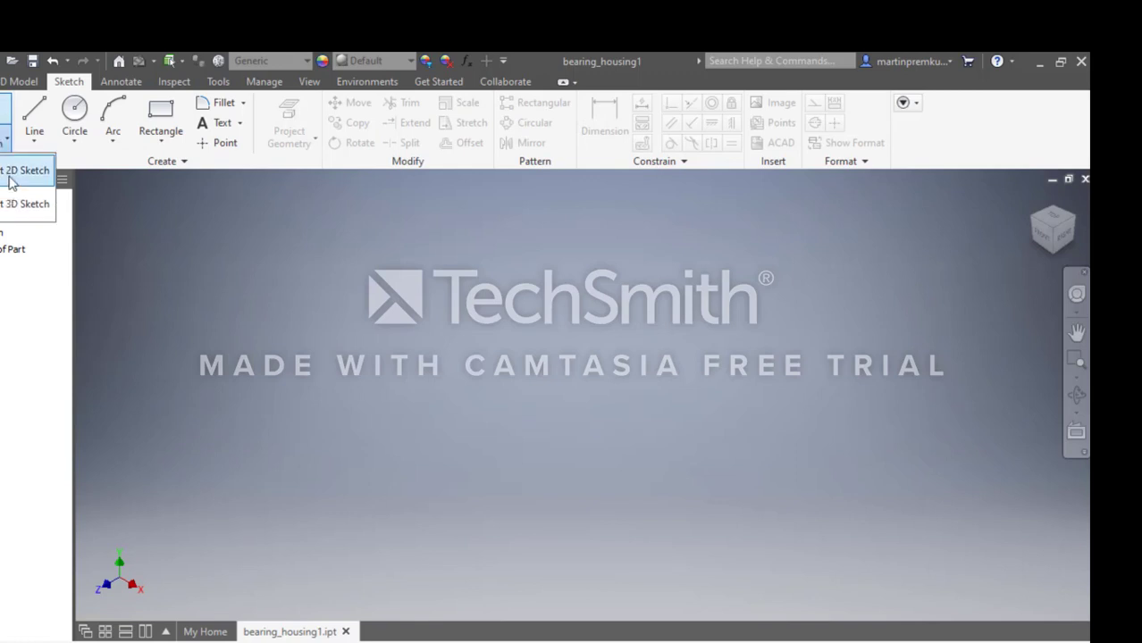
{"action": "left_click", "coordinate": [11, 181]}
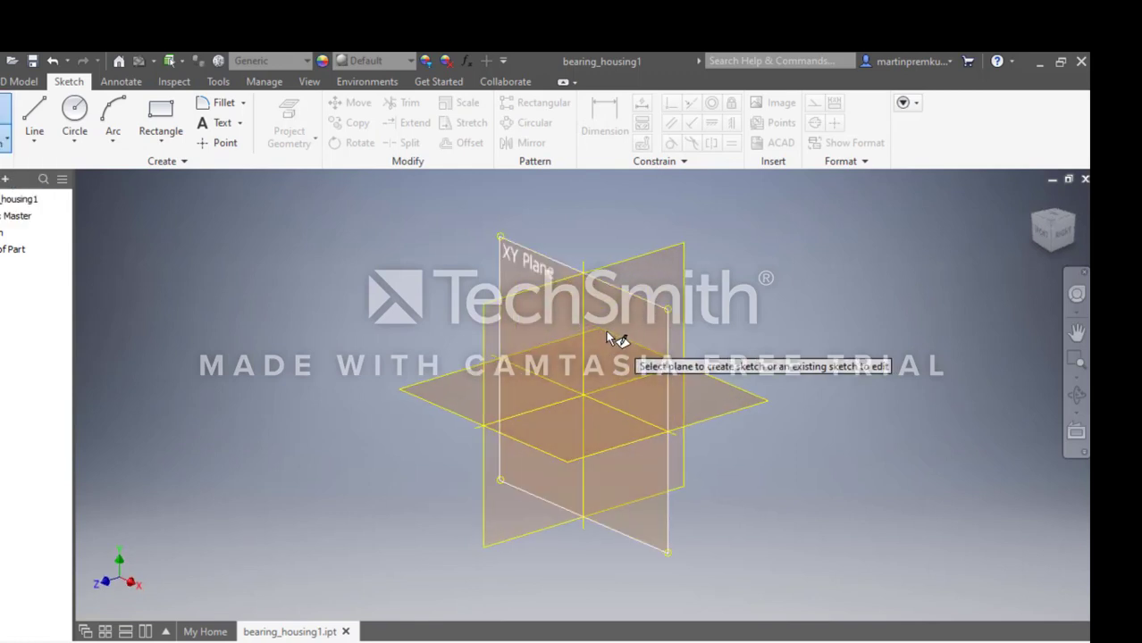
{"action": "left_click", "coordinate": [530, 313]}
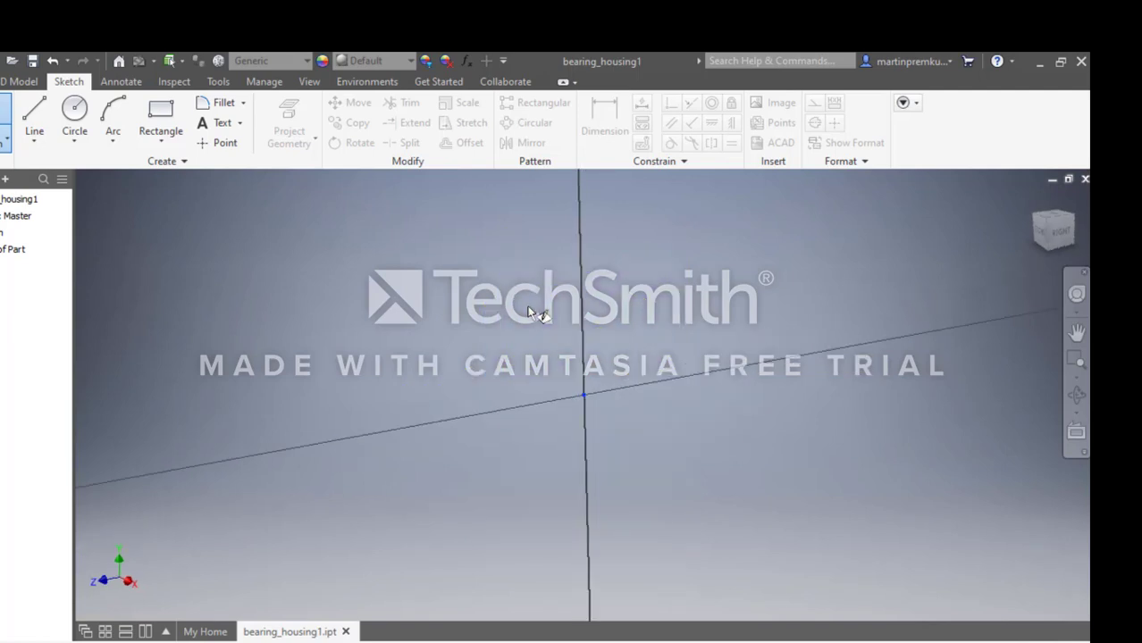
Draw a center-point rectangle about 10.75 mm wide, centred on the sketch origin.
{"action": "left_click", "coordinate": [153, 141]}
{"action": "left_click", "coordinate": [211, 236]}
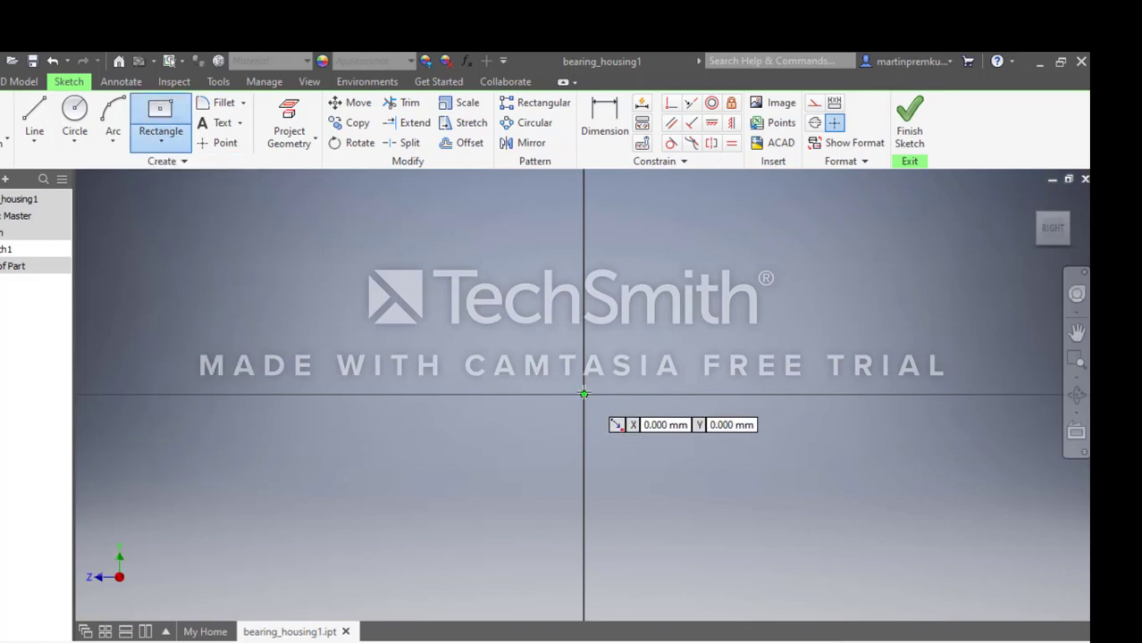
{"action": "left_click", "coordinate": [582, 394]}
{"action": "left_click", "coordinate": [654, 436]}
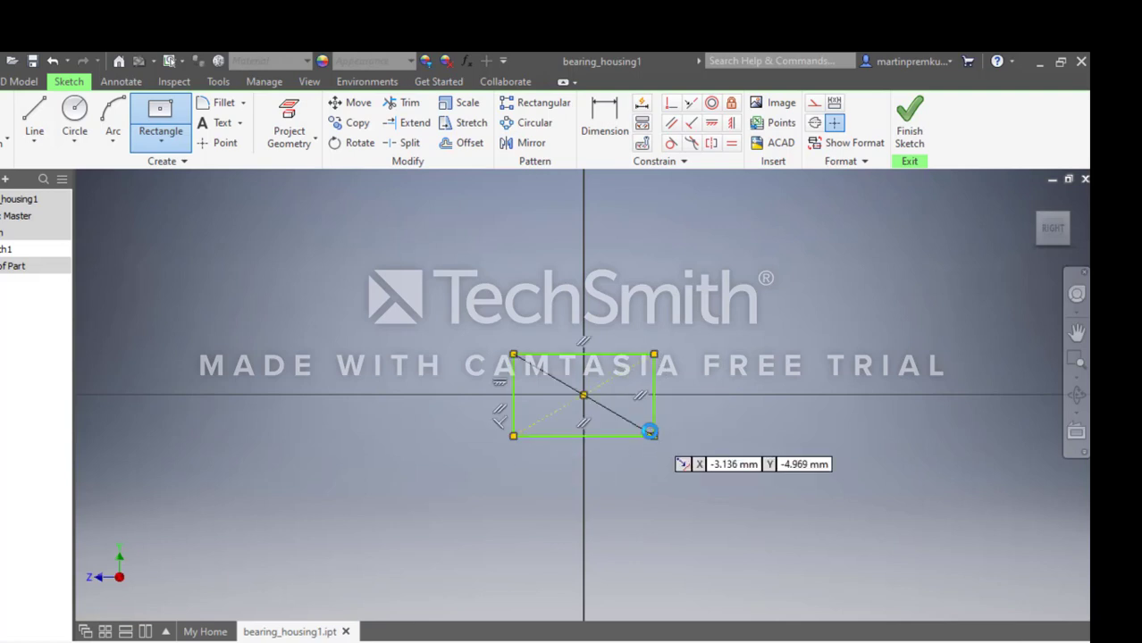
Dimension the rectangle's bottom edge and set its width to 400 mm.
{"action": "key", "text": "d"}
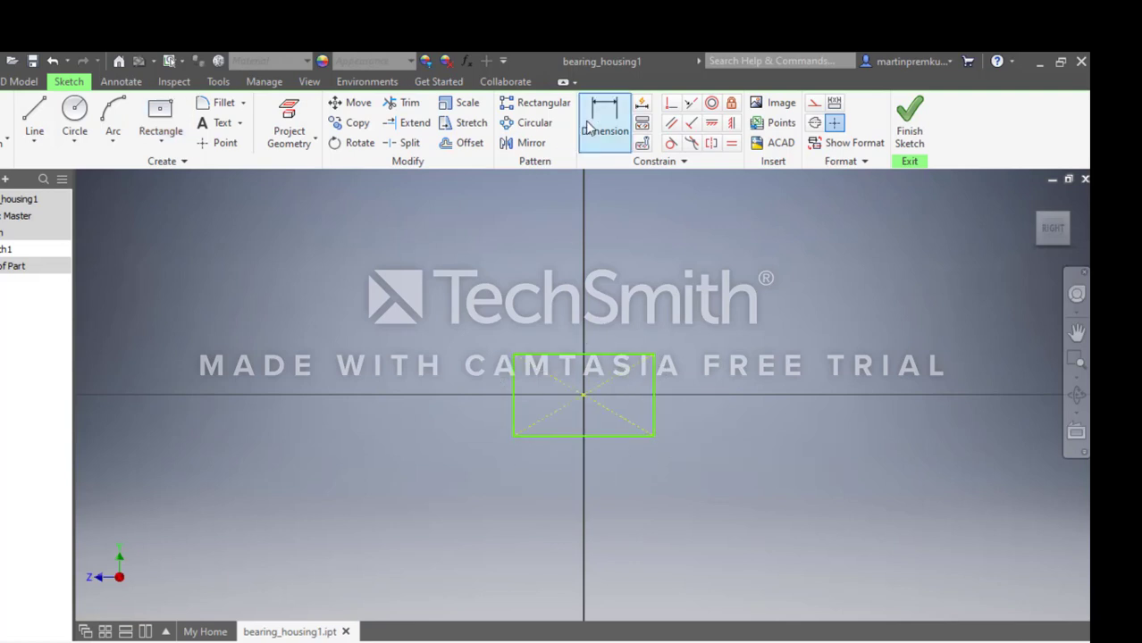
{"action": "left_click", "coordinate": [590, 434]}
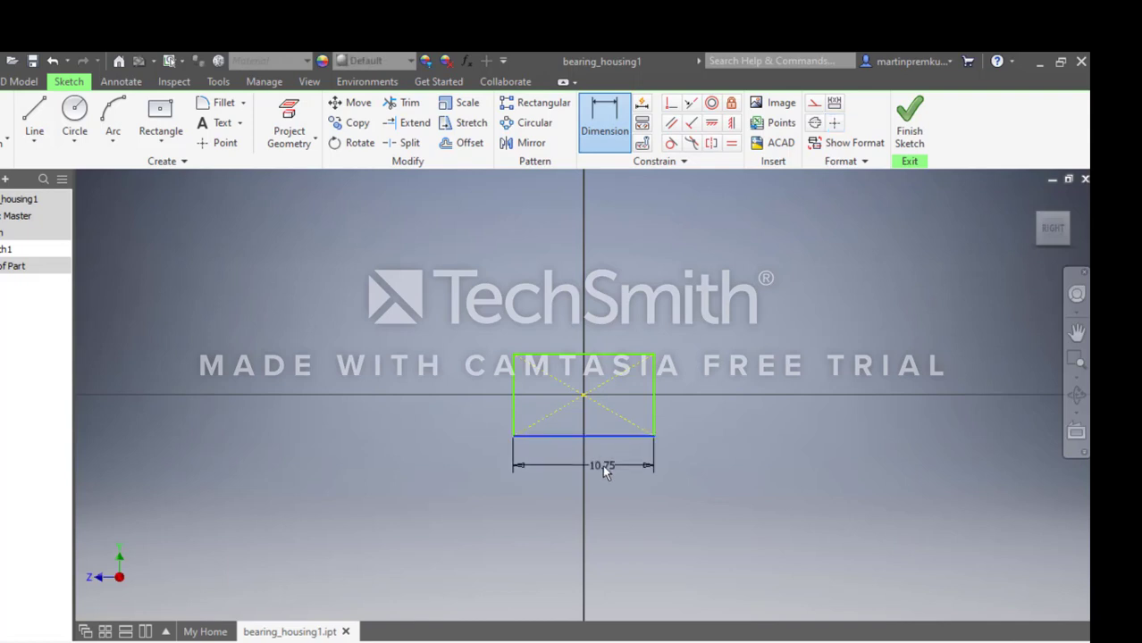
{"action": "left_click", "coordinate": [602, 465]}
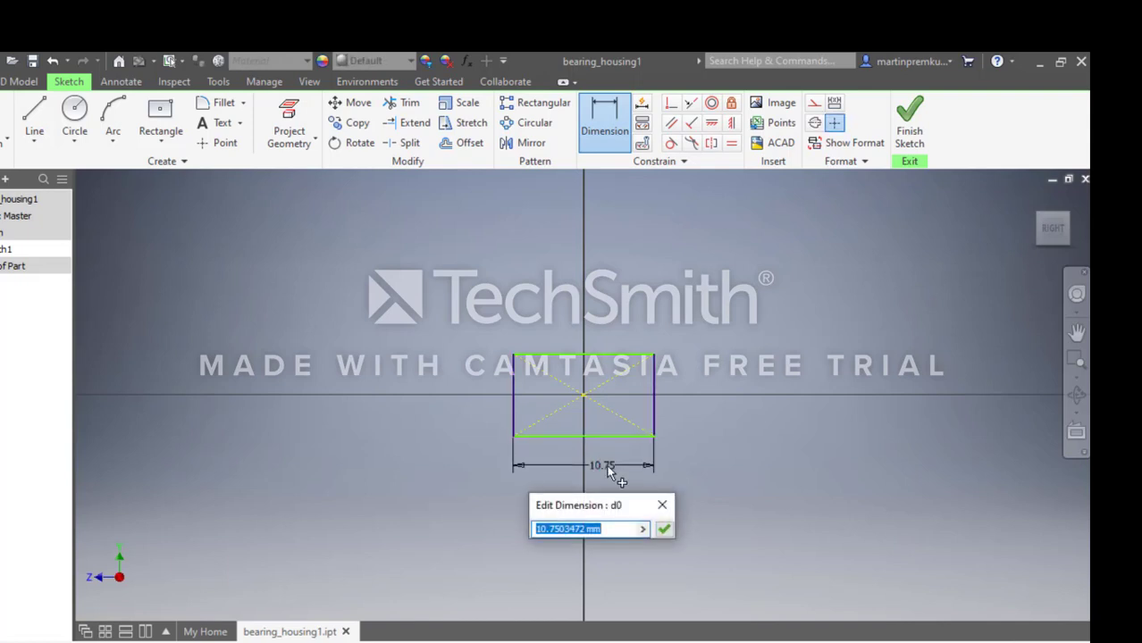
{"action": "type", "text": "400"}
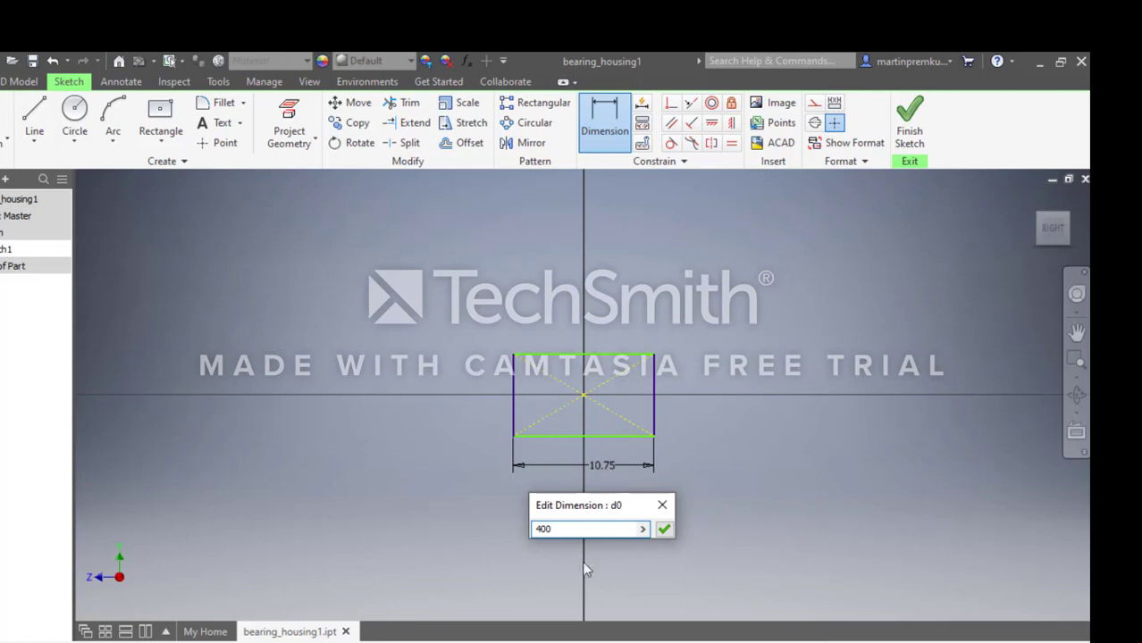
{"action": "left_click", "coordinate": [665, 529]}
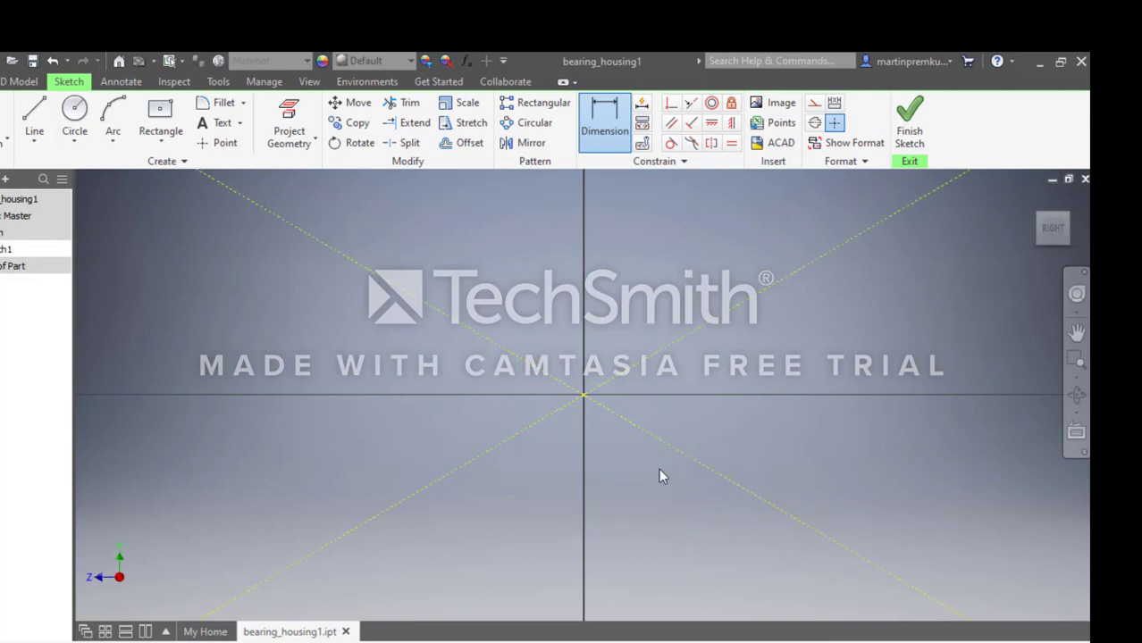
Dimension the rectangle's right edge and set its height to 150 mm.
{"action": "scroll", "coordinate": [715, 442], "scroll_direction": "up", "scroll_amount": 5}
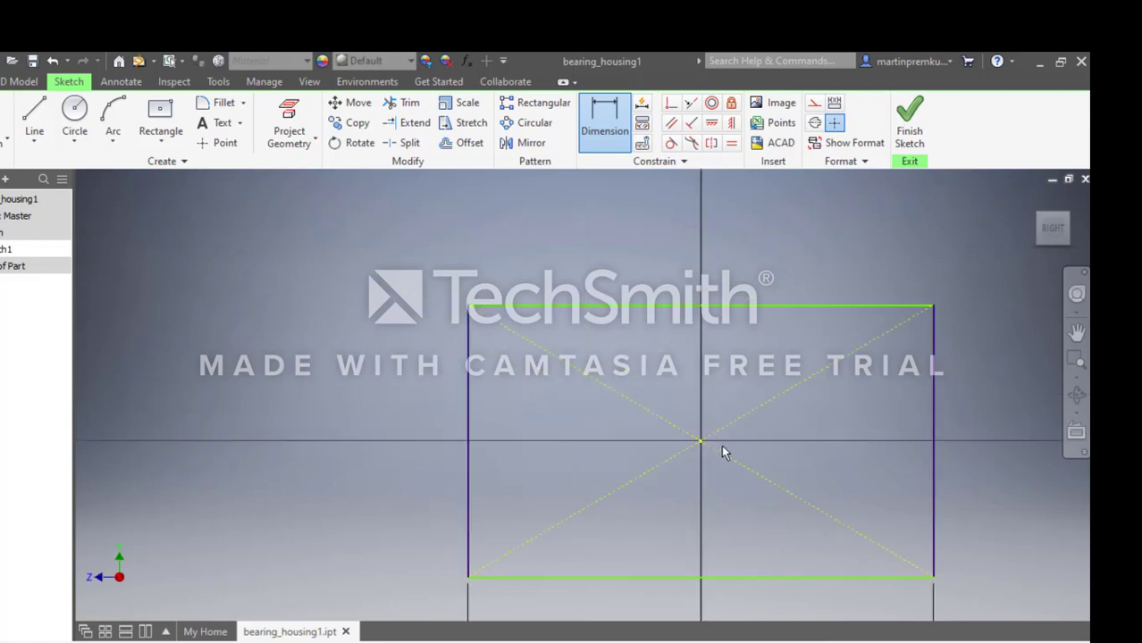
{"action": "left_click", "coordinate": [933, 428]}
{"action": "left_click", "coordinate": [958, 423]}
{"action": "type", "text": "150"}
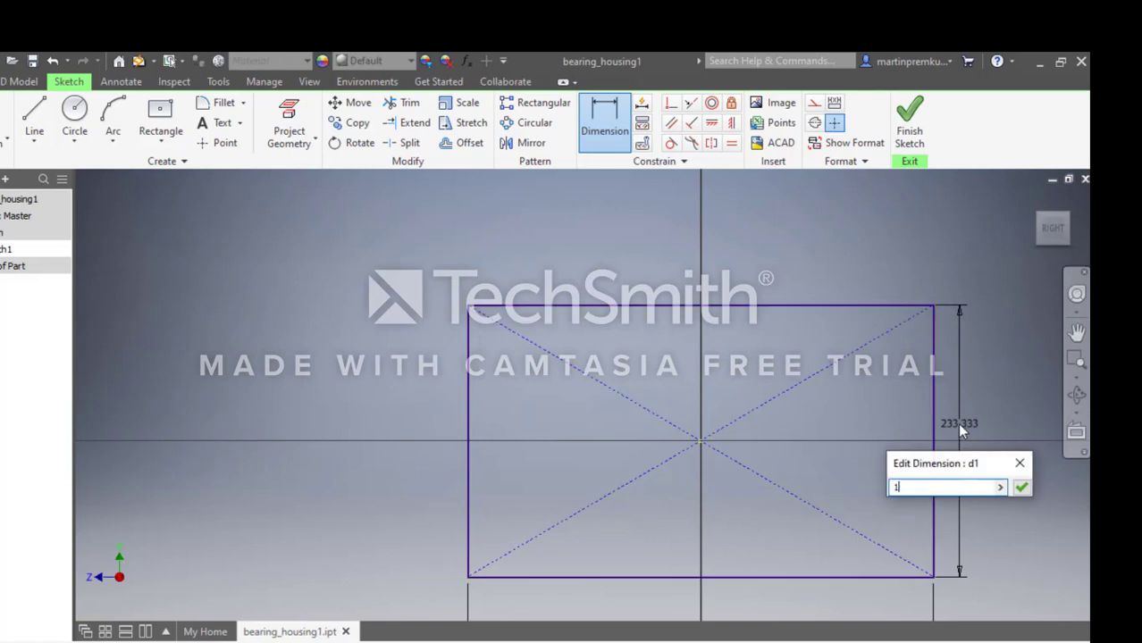
{"action": "left_click", "coordinate": [1021, 487]}
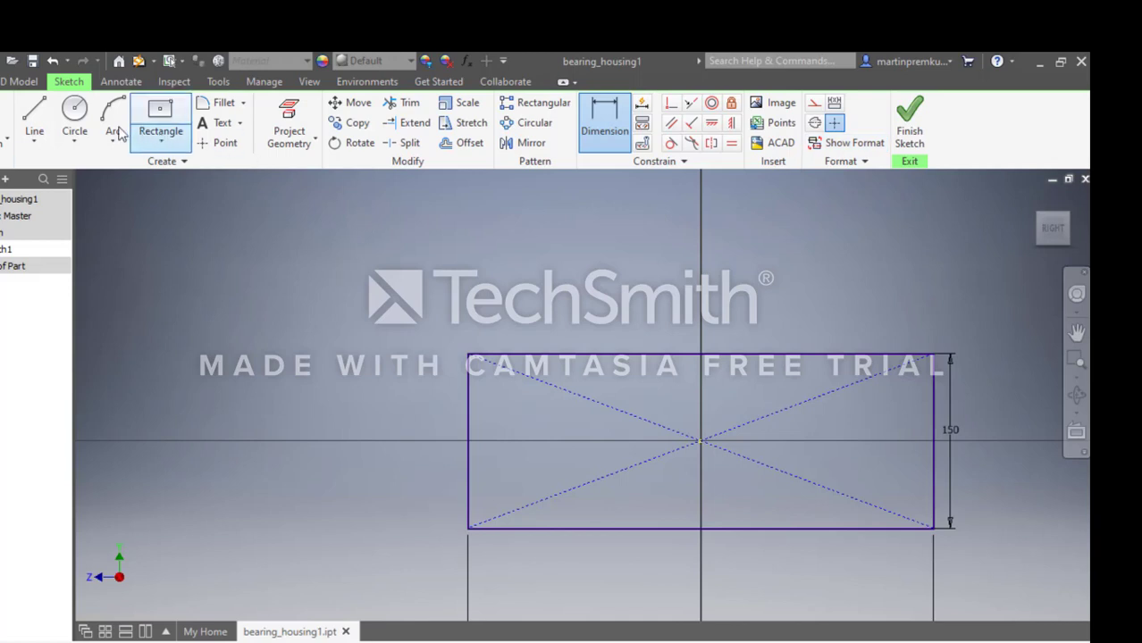
Draw two circles centred on the rectangle's top edge, one about 132 mm left of the origin and one near the right end.
{"action": "left_click", "coordinate": [74, 118]}
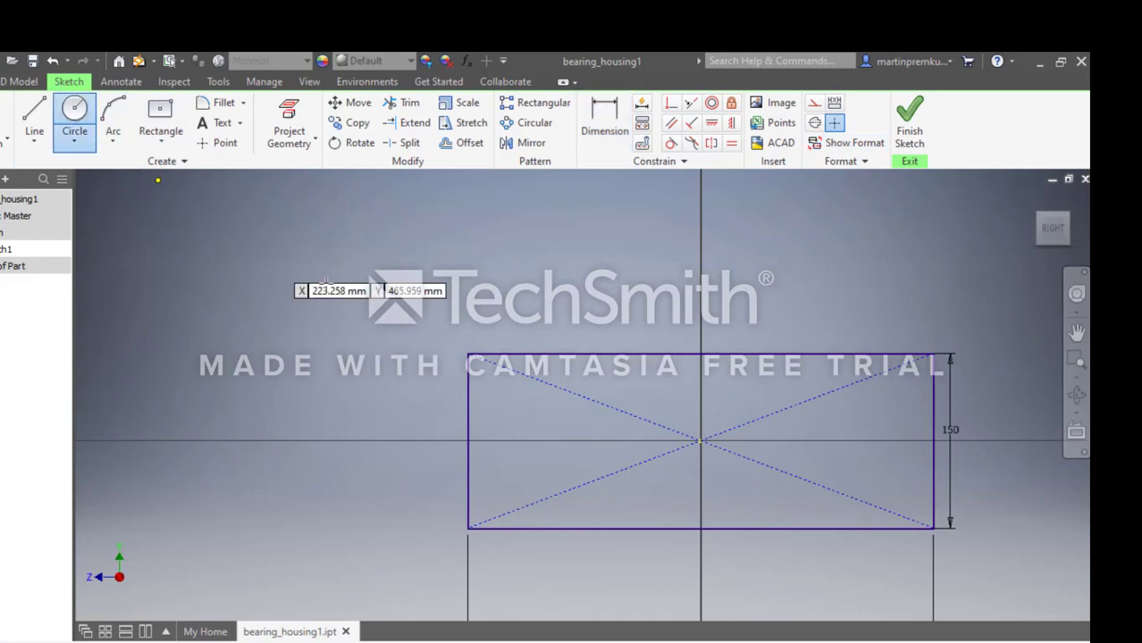
{"action": "left_click", "coordinate": [548, 353]}
{"action": "left_click", "coordinate": [573, 390]}
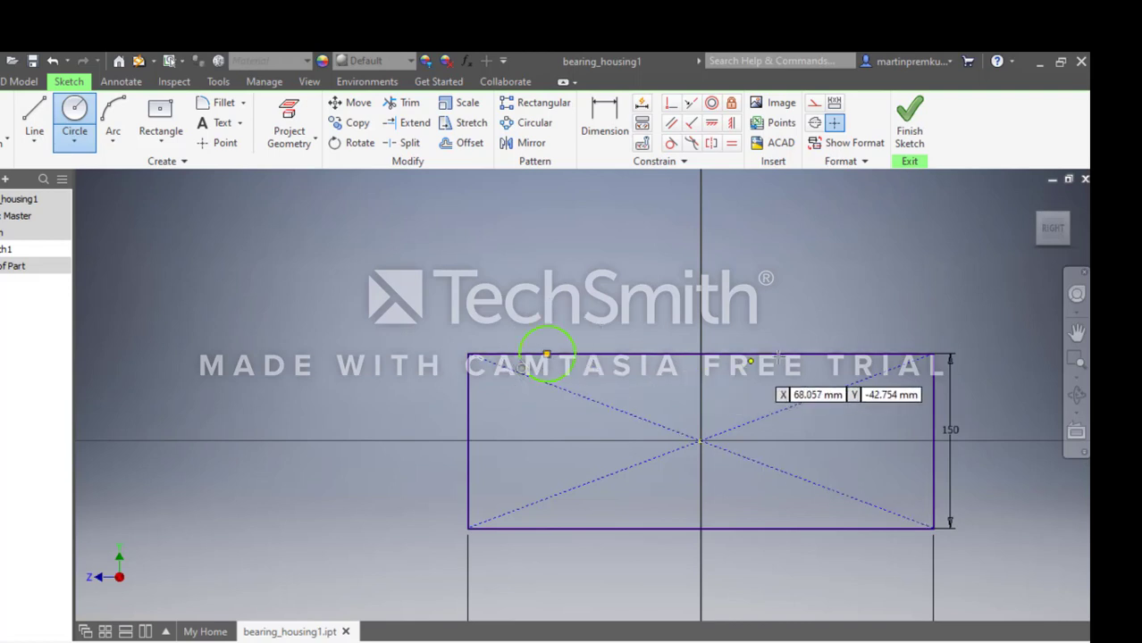
{"action": "left_click", "coordinate": [818, 354]}
{"action": "left_click", "coordinate": [840, 375]}
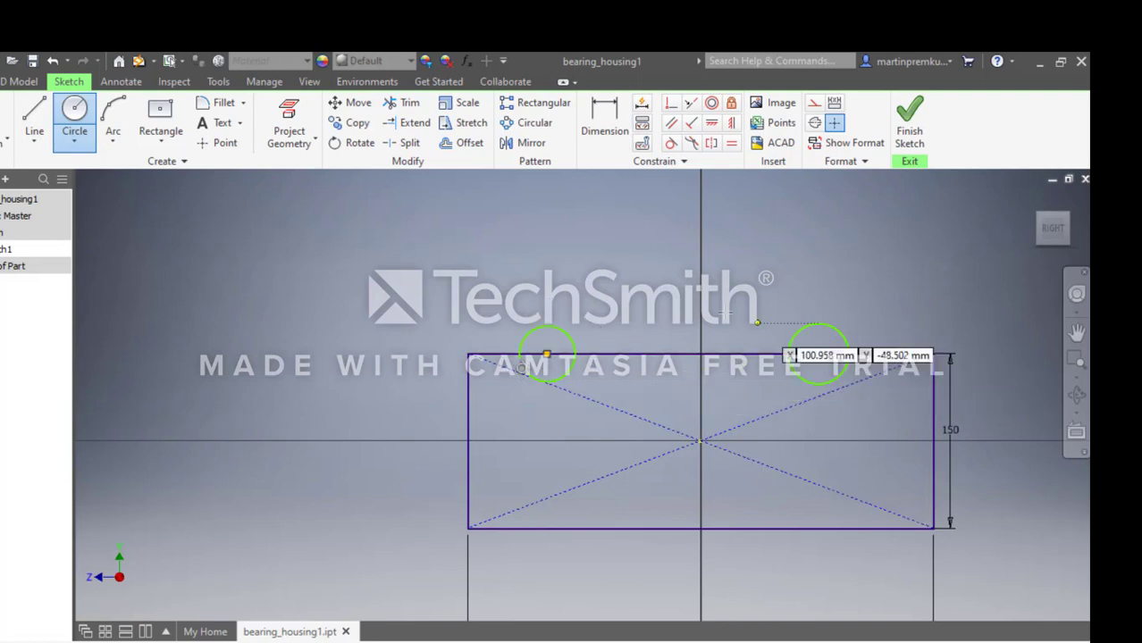
{"action": "key", "text": "Escape"}
Dimension the left circle on the rectangle's top edge and set its diameter to 75 mm.
{"action": "left_click", "coordinate": [607, 119]}
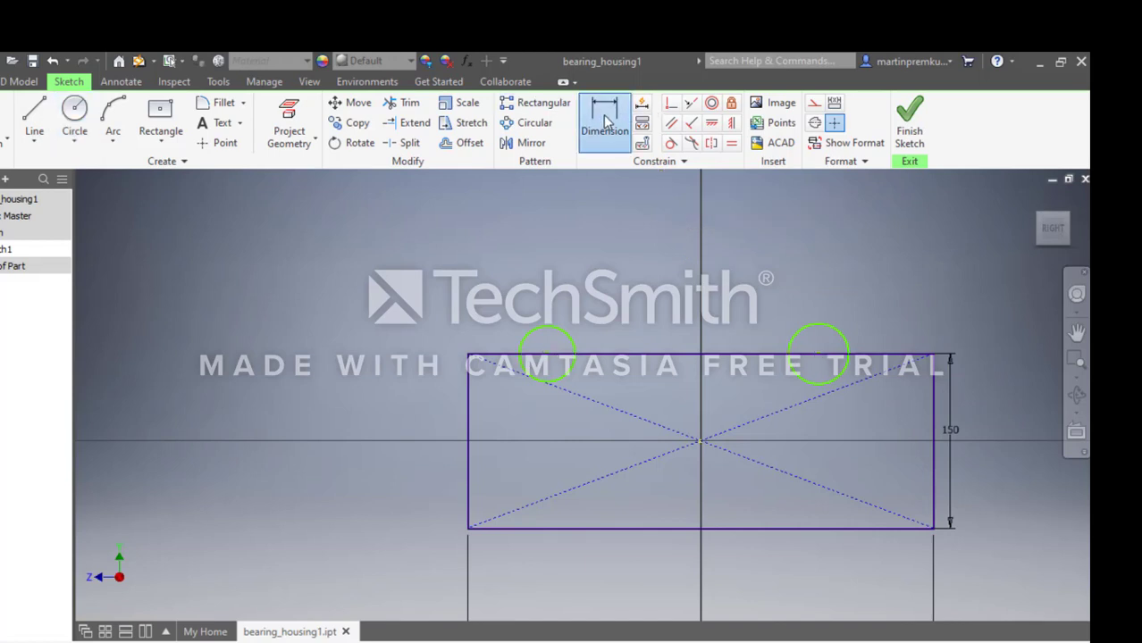
{"action": "left_click", "coordinate": [548, 333]}
{"action": "left_click", "coordinate": [512, 280]}
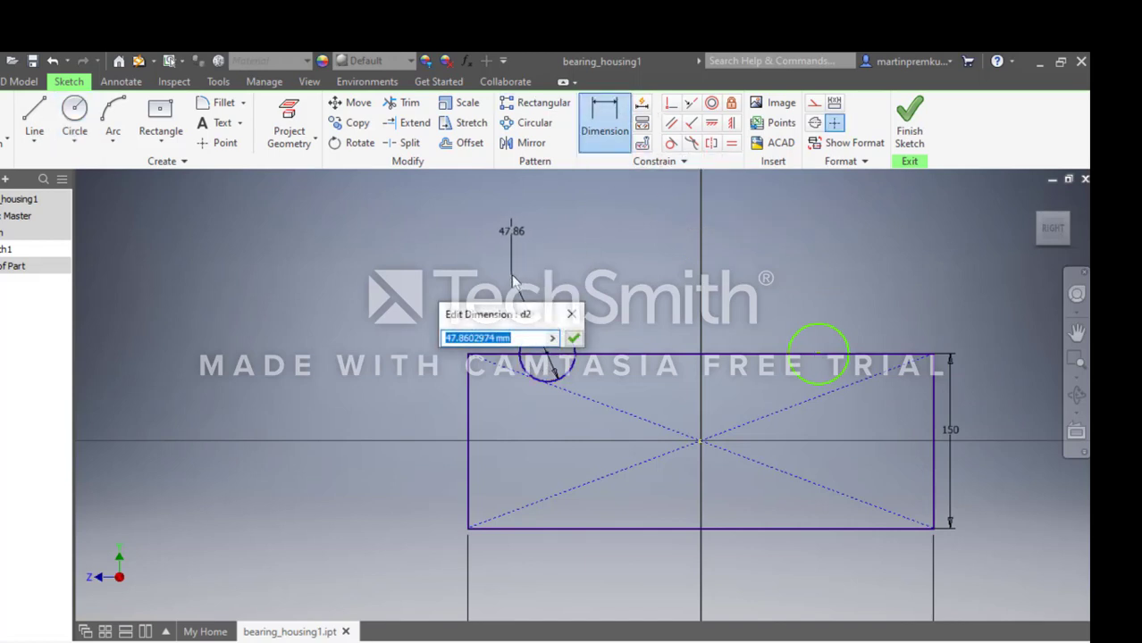
{"action": "type", "text": "75"}
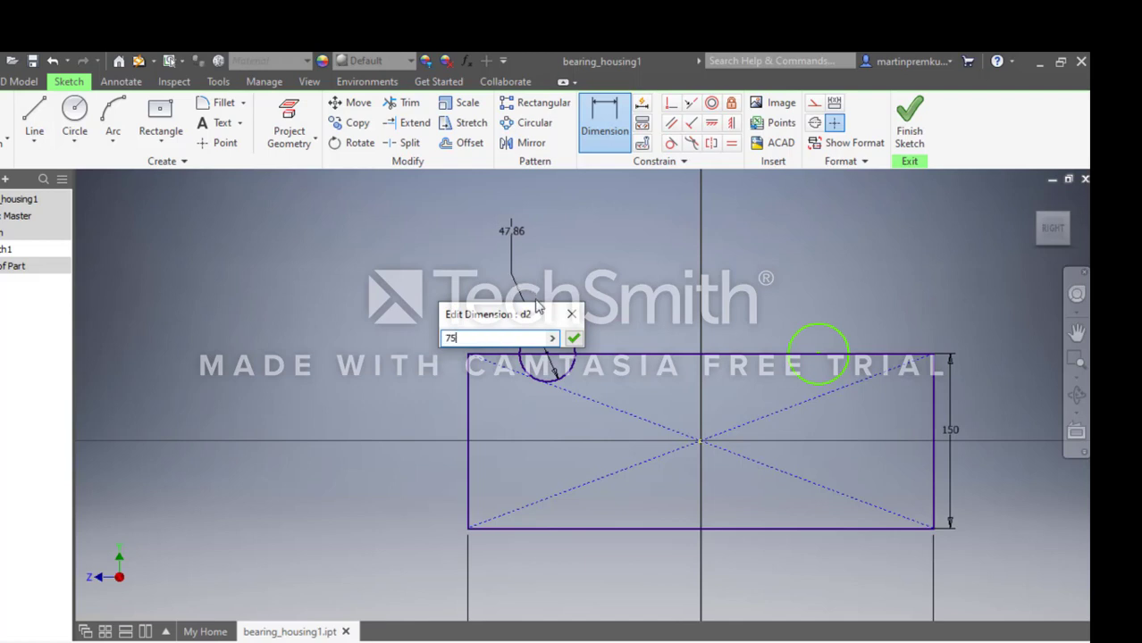
{"action": "left_click", "coordinate": [572, 337]}
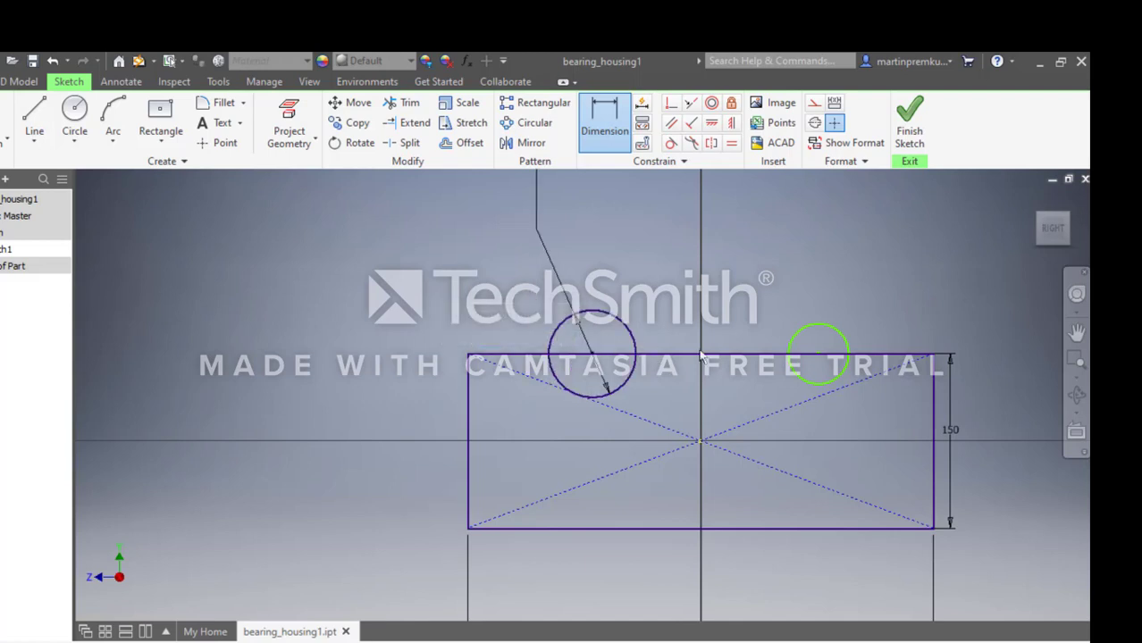
Dimension the right circle on the rectangle's top edge and set its diameter to 75 mm.
{"action": "left_click", "coordinate": [822, 335]}
{"action": "left_click", "coordinate": [887, 290]}
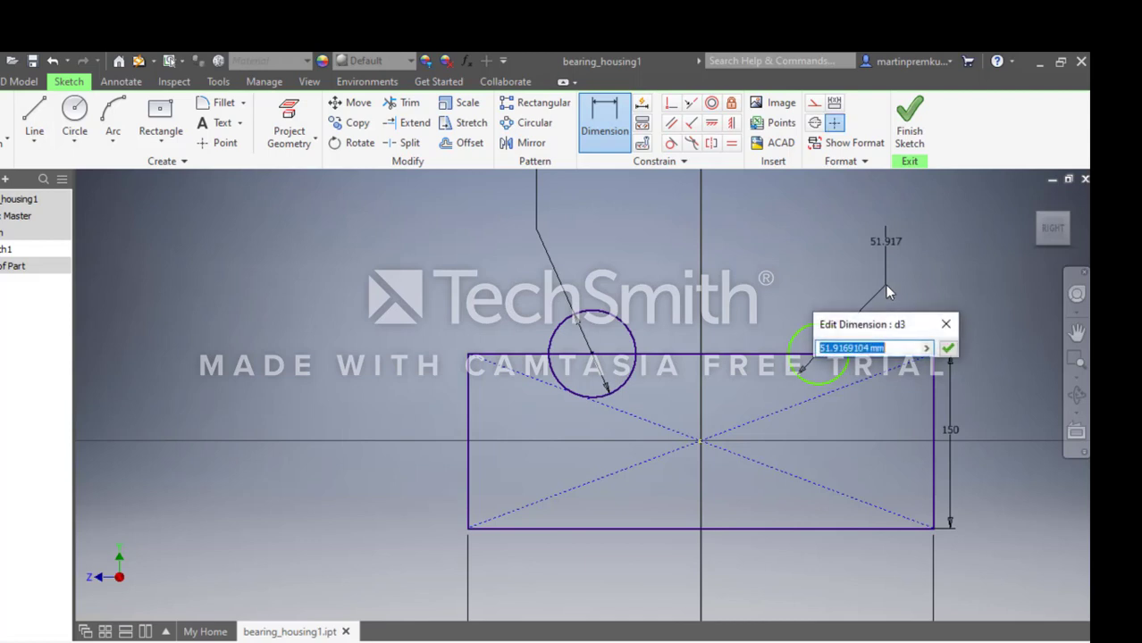
{"action": "type", "text": "75"}
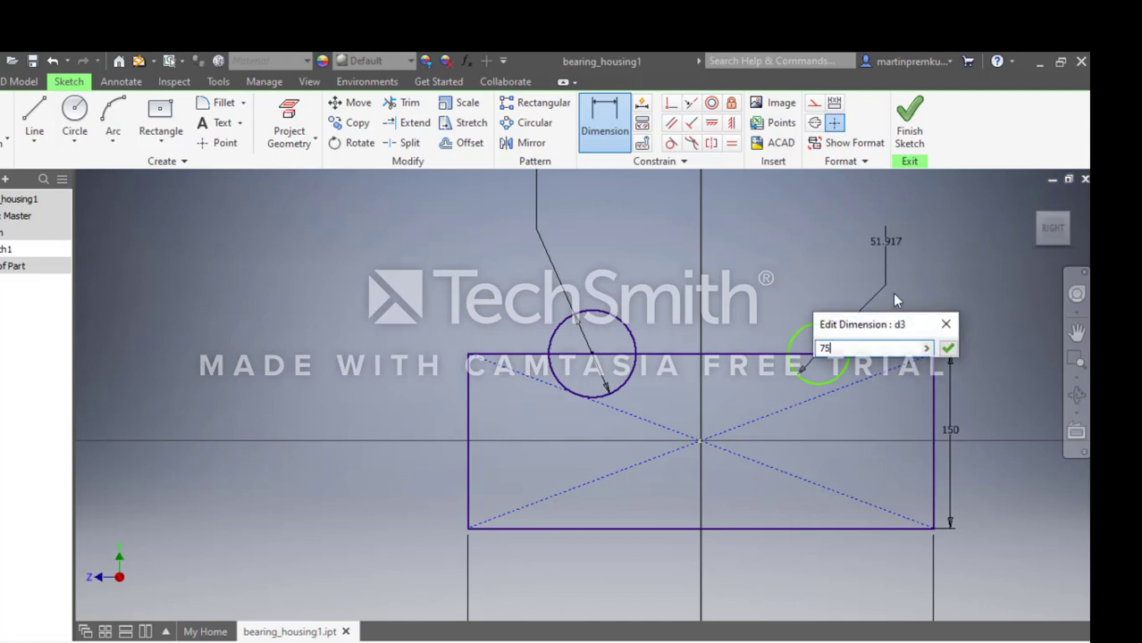
{"action": "left_click", "coordinate": [948, 349]}
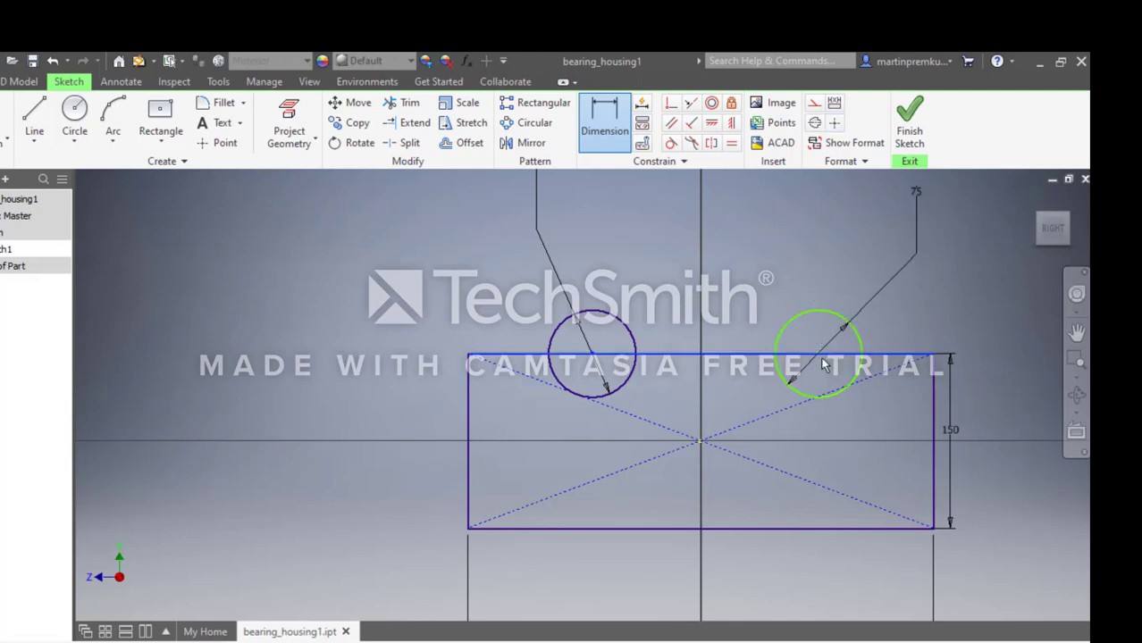
Dimension the horizontal distance between the two circle centres and set it to 180 mm.
{"action": "left_click", "coordinate": [591, 353]}
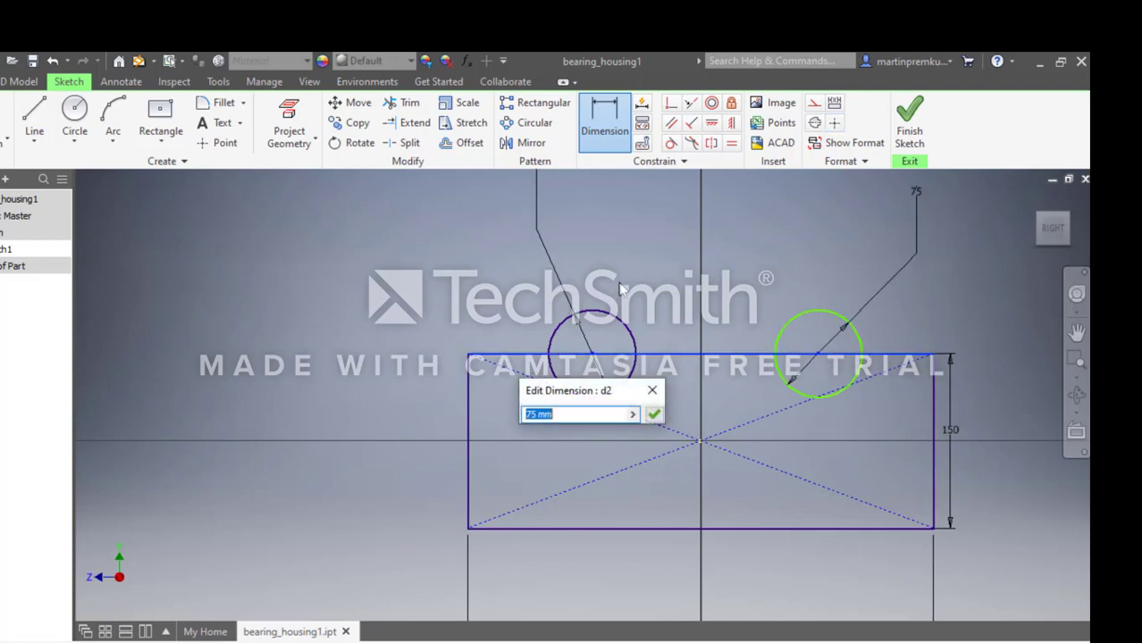
{"action": "key", "text": "Return"}
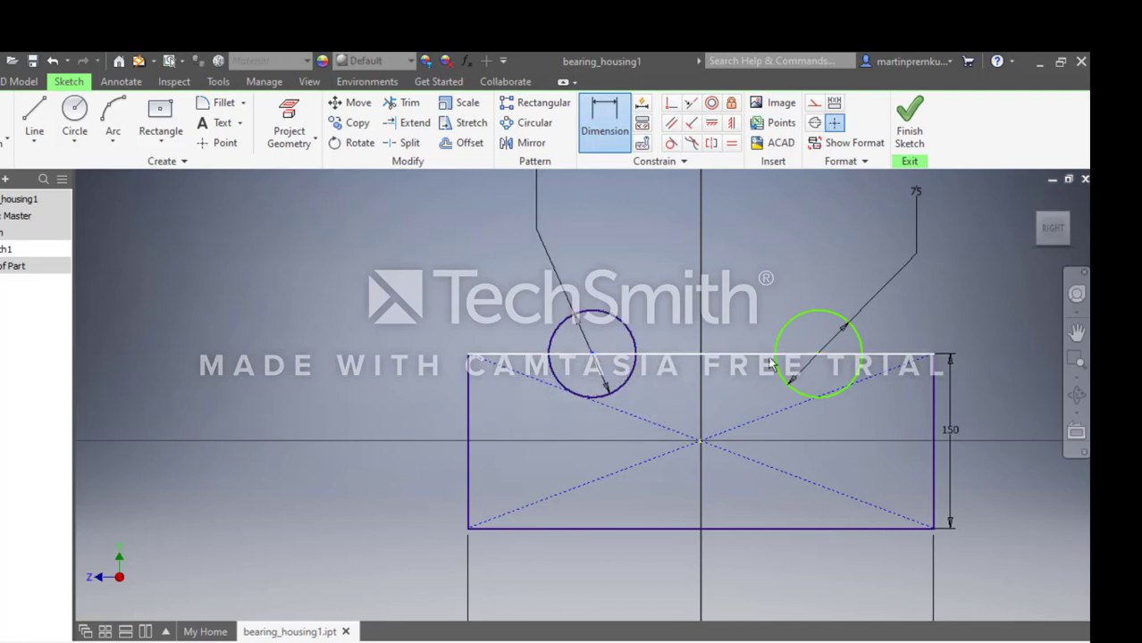
{"action": "left_click", "coordinate": [818, 355]}
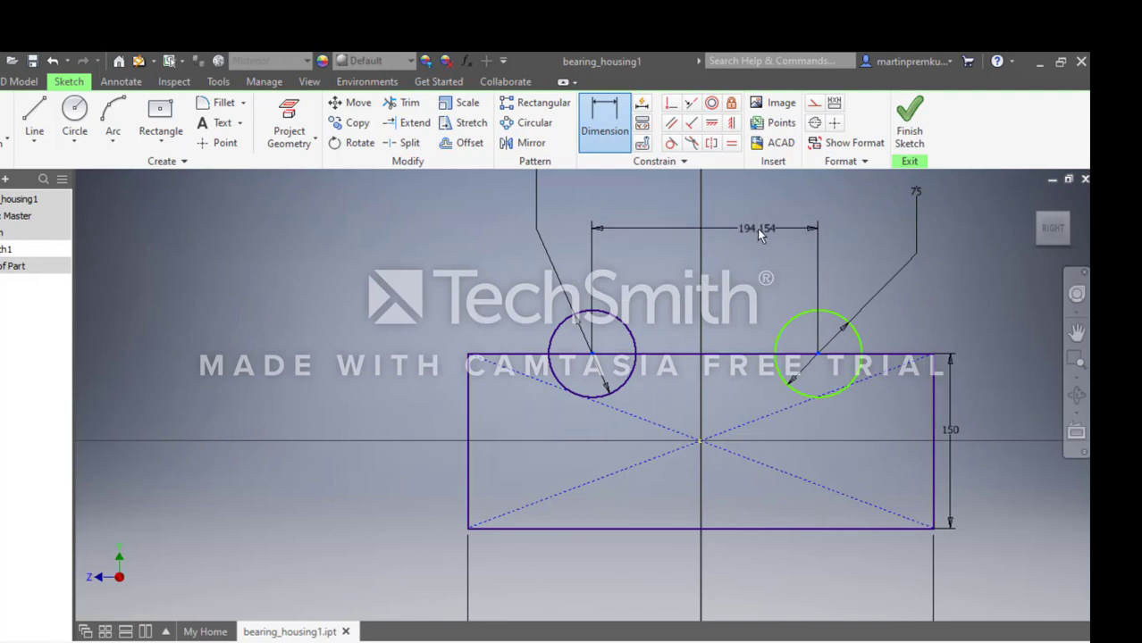
{"action": "left_click", "coordinate": [757, 230]}
{"action": "type", "text": "180"}
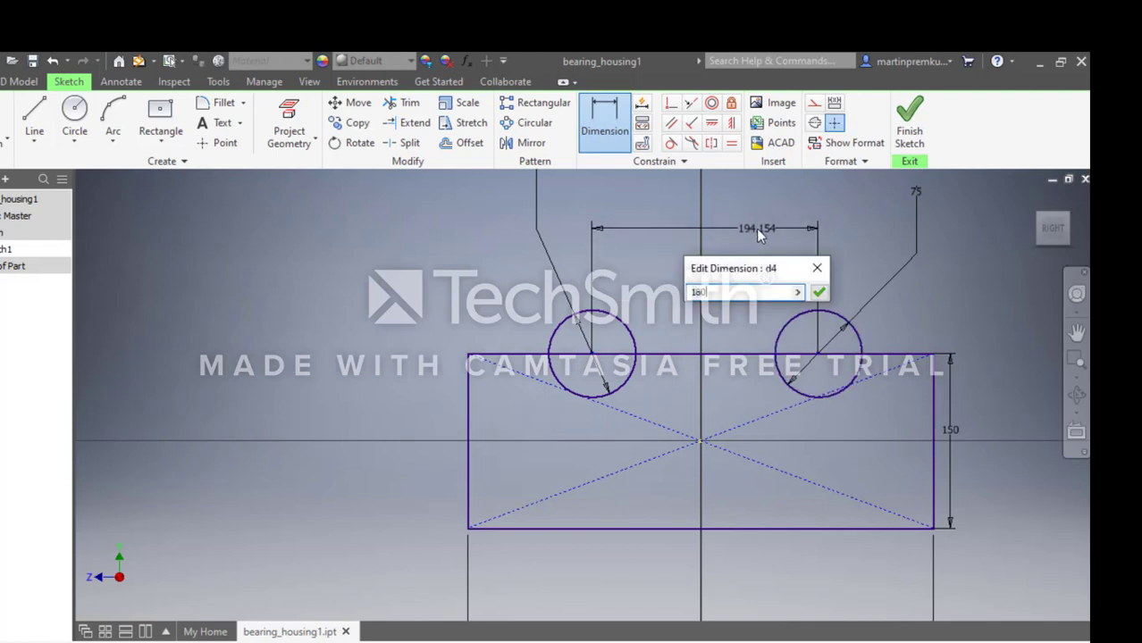
{"action": "left_click", "coordinate": [818, 293]}
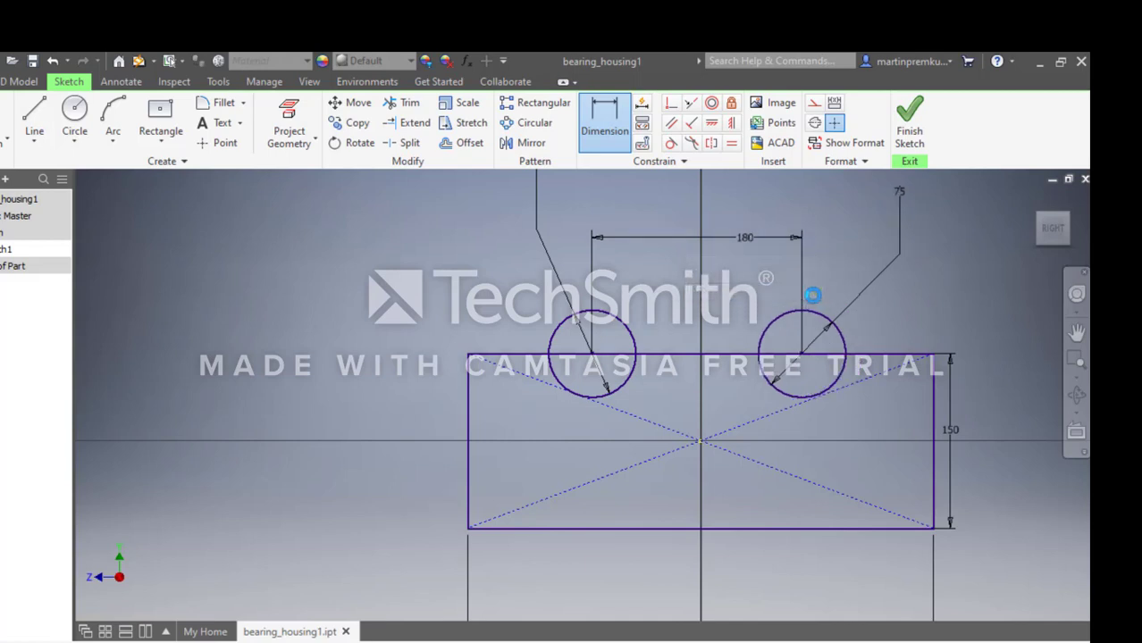
Trim the upper halves of both circles and the top-edge segments inside them, leaving two semicircular notches.
{"action": "left_click", "coordinate": [404, 103]}
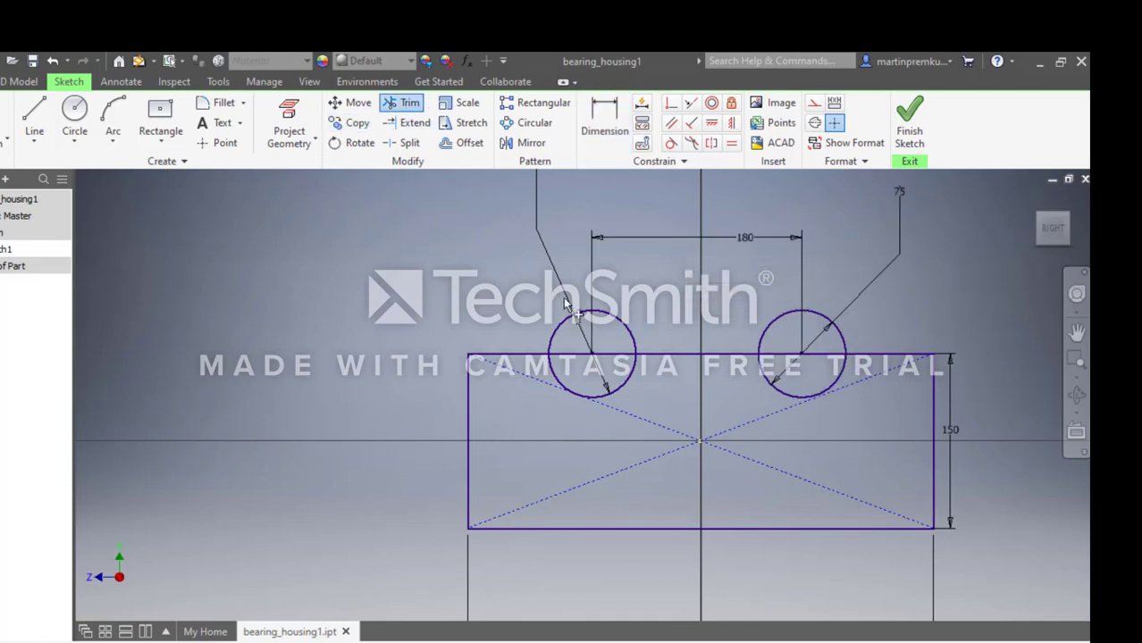
{"action": "left_click", "coordinate": [612, 322]}
{"action": "left_click", "coordinate": [822, 319]}
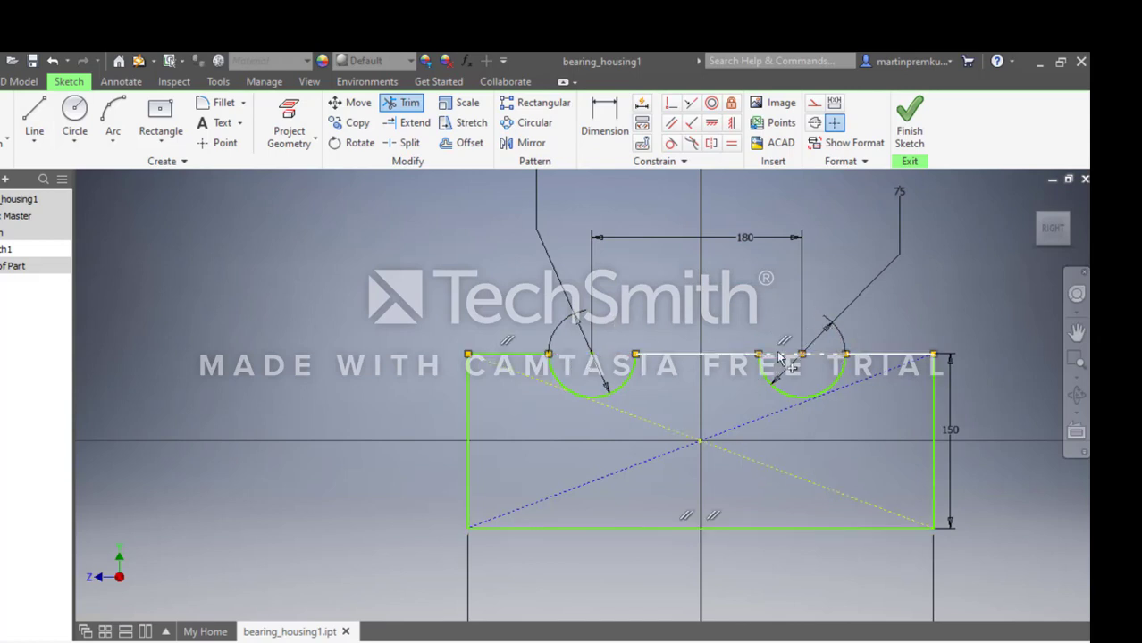
{"action": "left_click", "coordinate": [780, 357]}
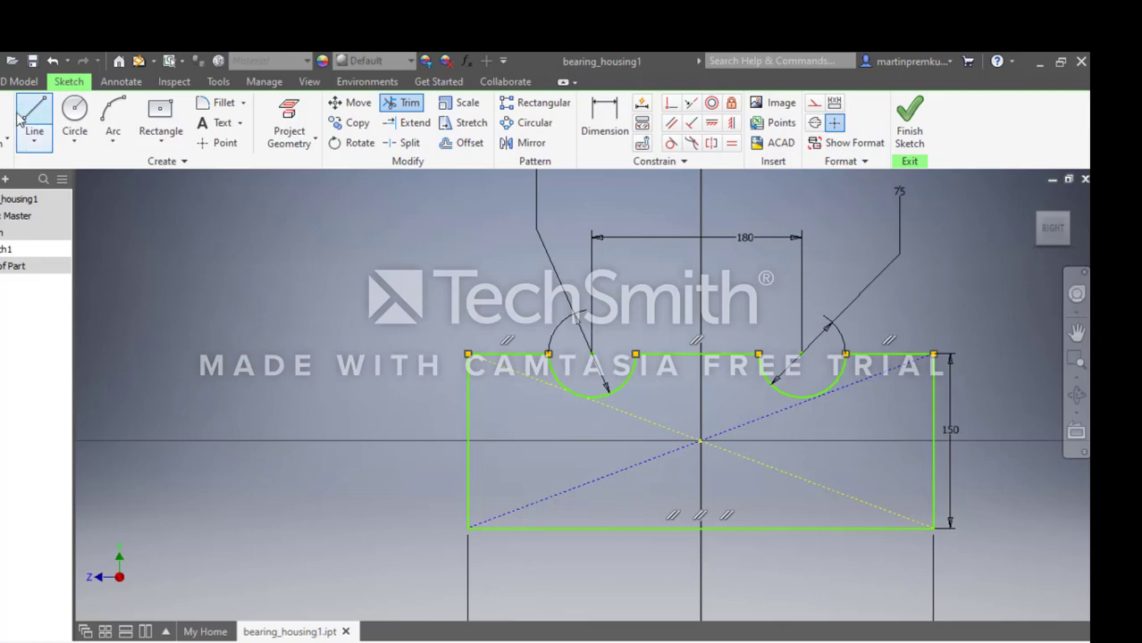
Extrude the notched profile by 20 mm symmetrically about the sketch plane.
{"action": "left_click", "coordinate": [20, 81]}
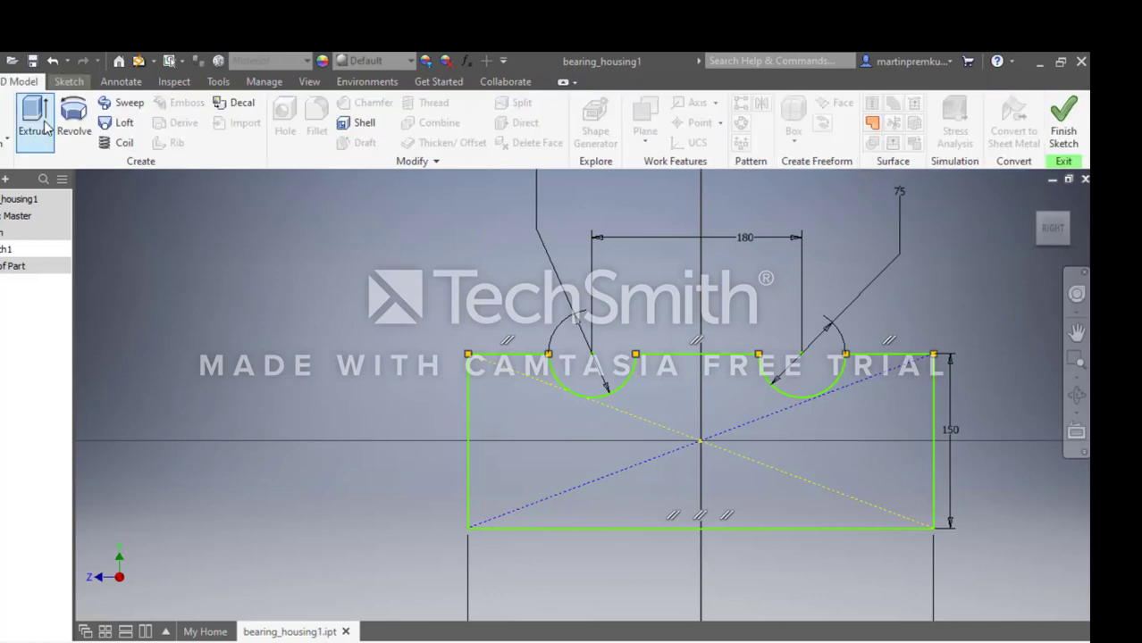
{"action": "left_click", "coordinate": [35, 125]}
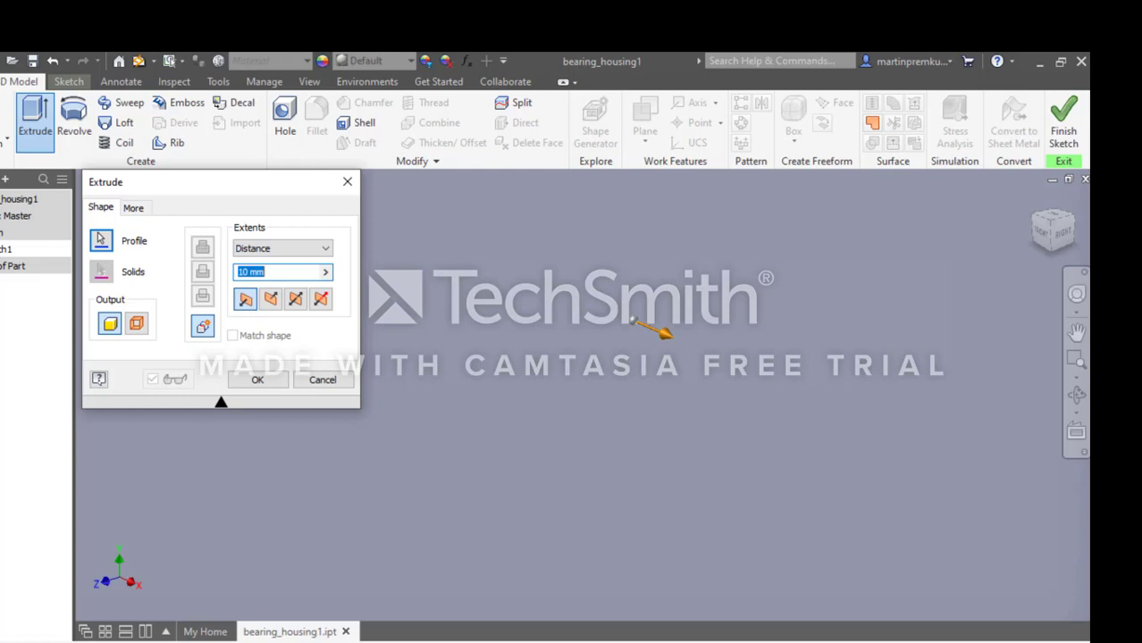
{"action": "left_click", "coordinate": [804, 641]}
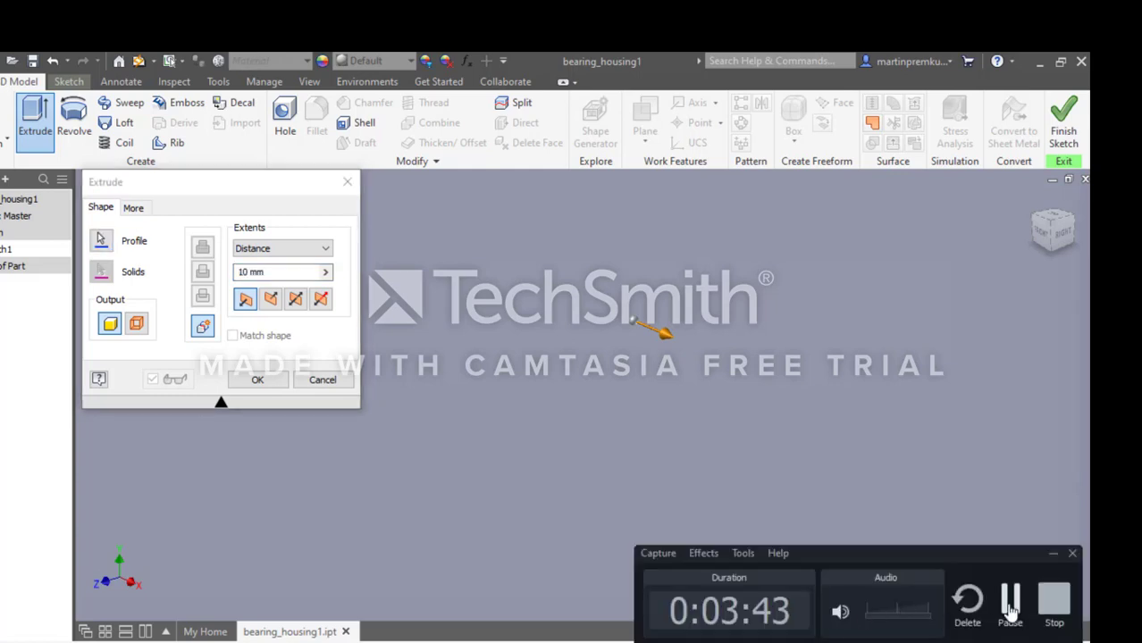
{"action": "left_click", "coordinate": [1010, 603]}
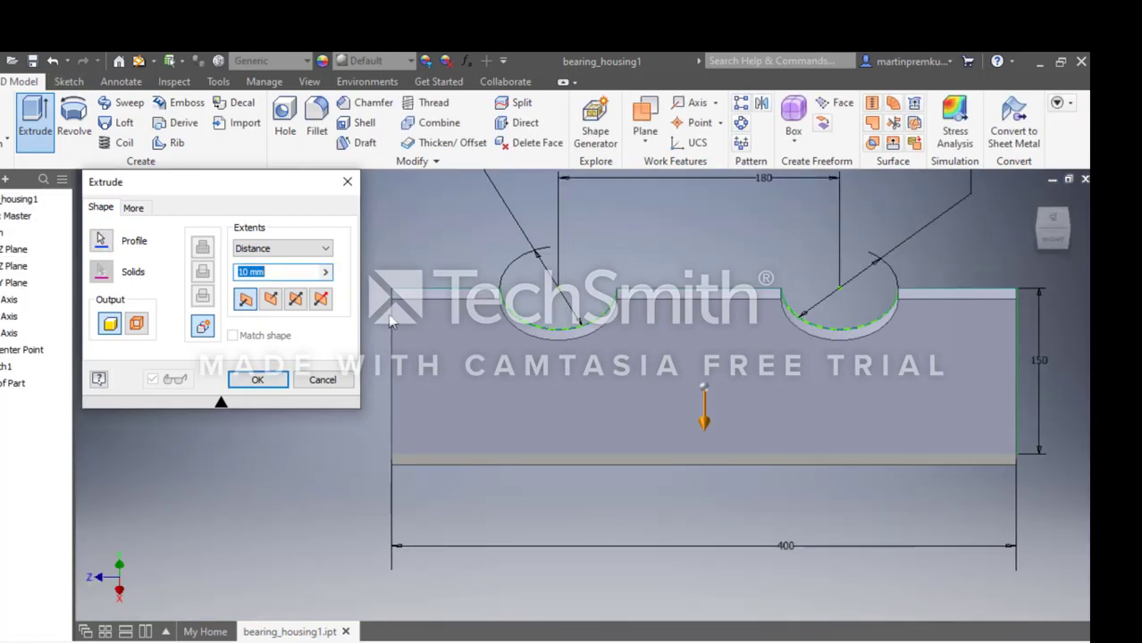
{"action": "type", "text": "20"}
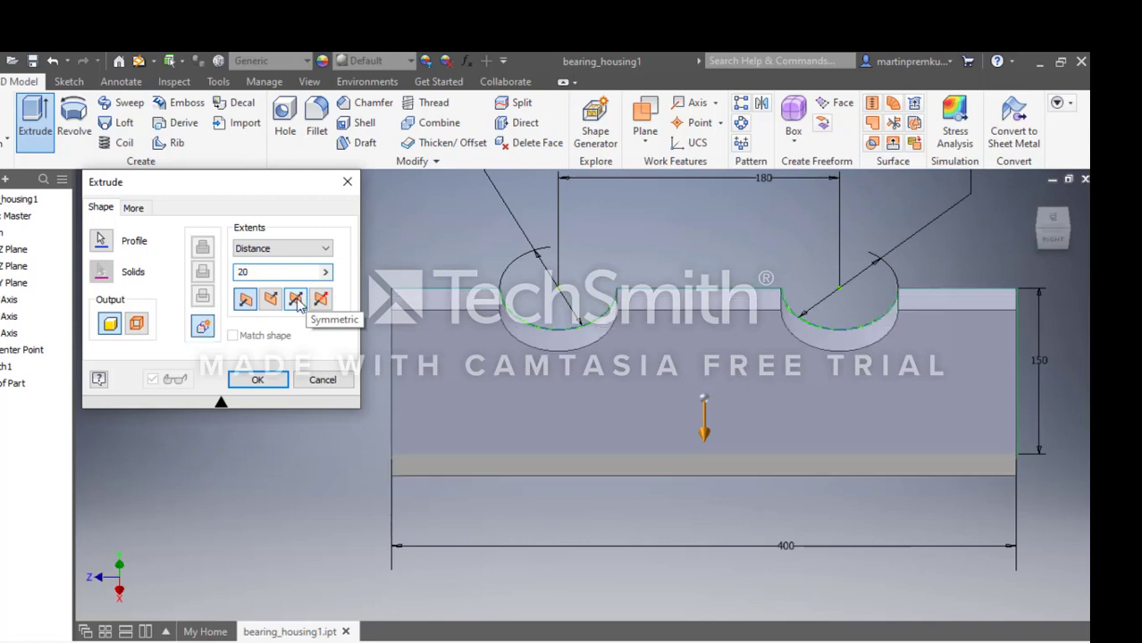
{"action": "left_click", "coordinate": [298, 301]}
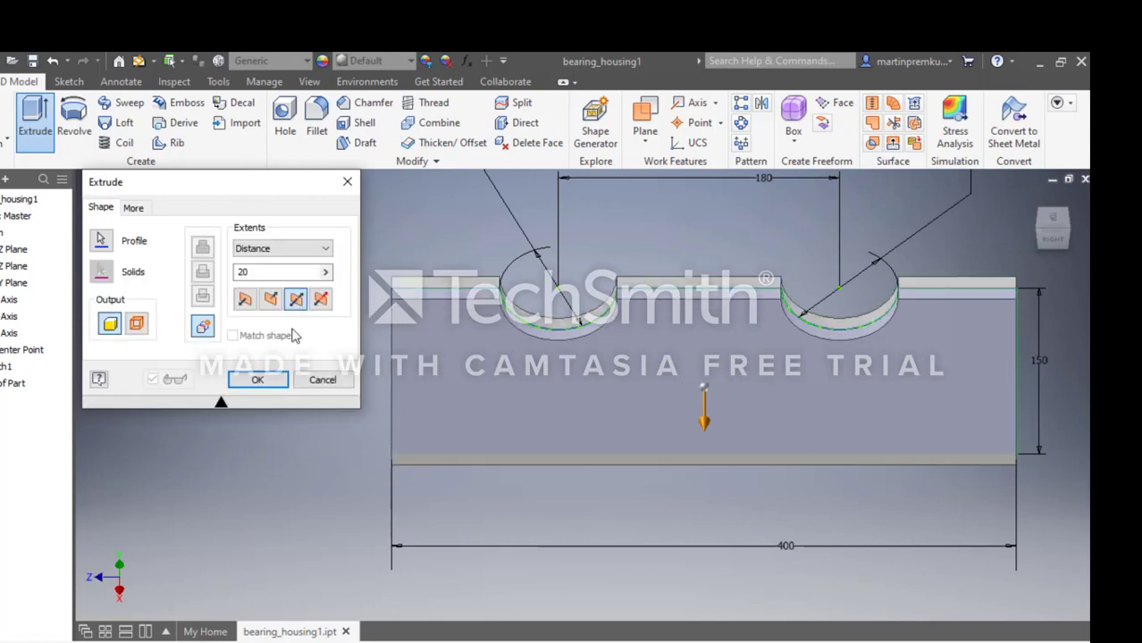
{"action": "left_click", "coordinate": [259, 381]}
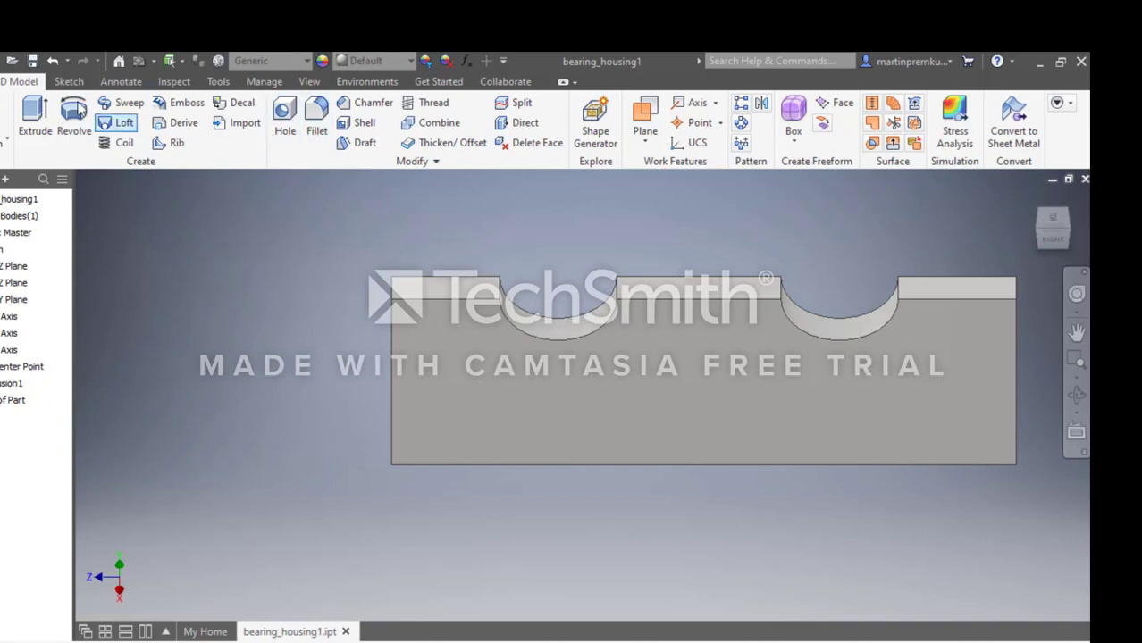
Fillet the plate's two upper outer corner edges with a 20 mm radius.
{"action": "left_click", "coordinate": [312, 134]}
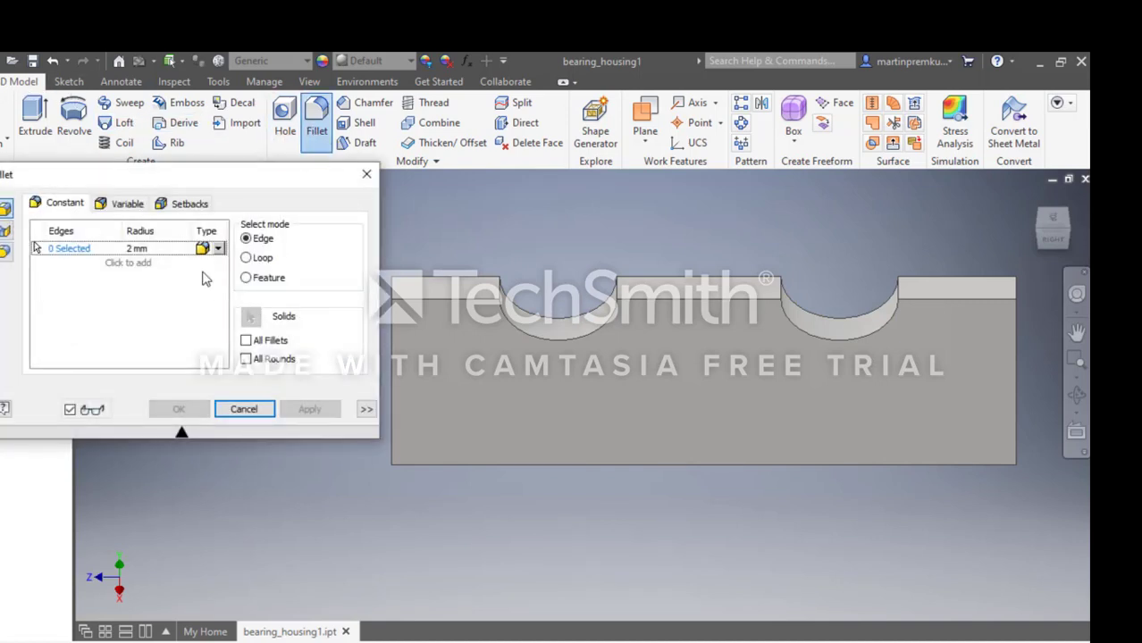
{"action": "left_click", "coordinate": [157, 250]}
{"action": "type", "text": "2"}
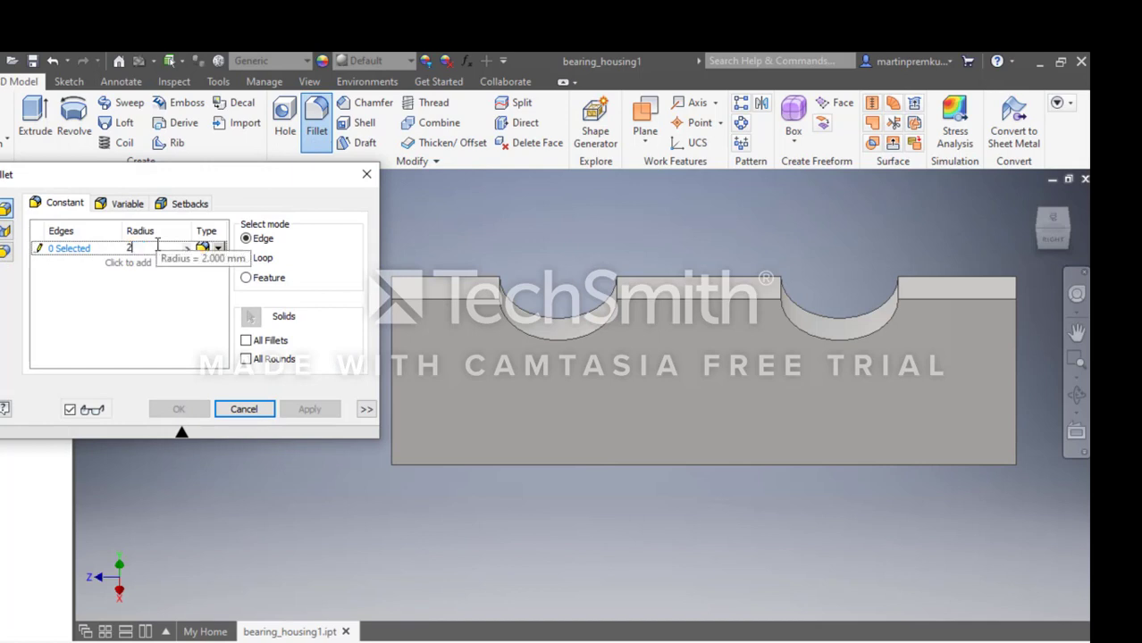
{"action": "type", "text": "0"}
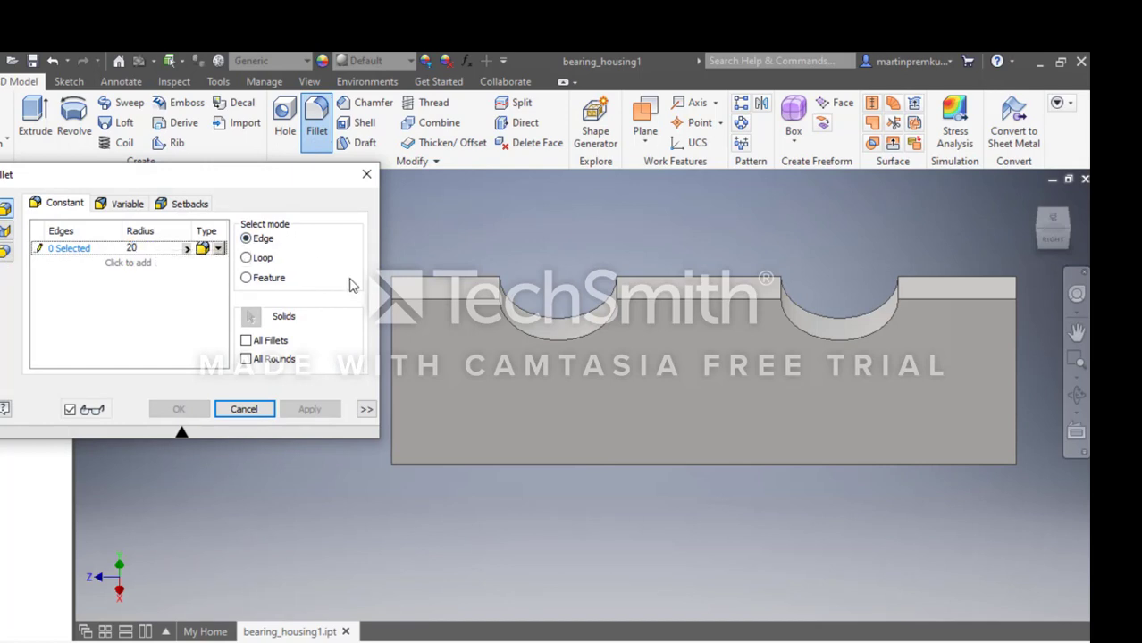
{"action": "left_click", "coordinate": [396, 290]}
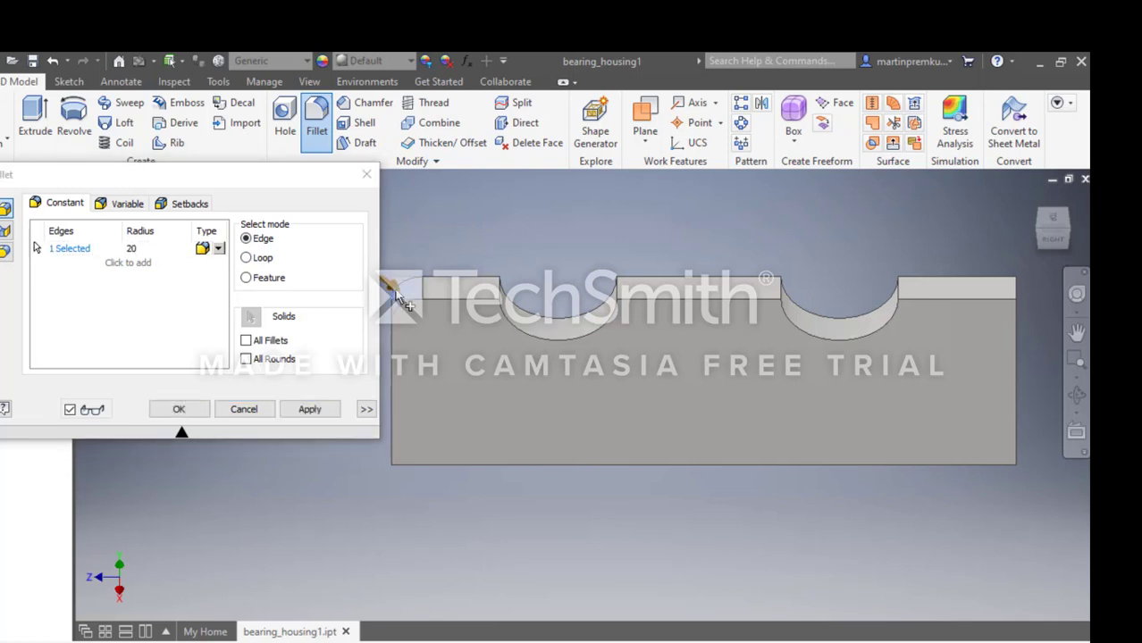
{"action": "left_click", "coordinate": [1019, 296]}
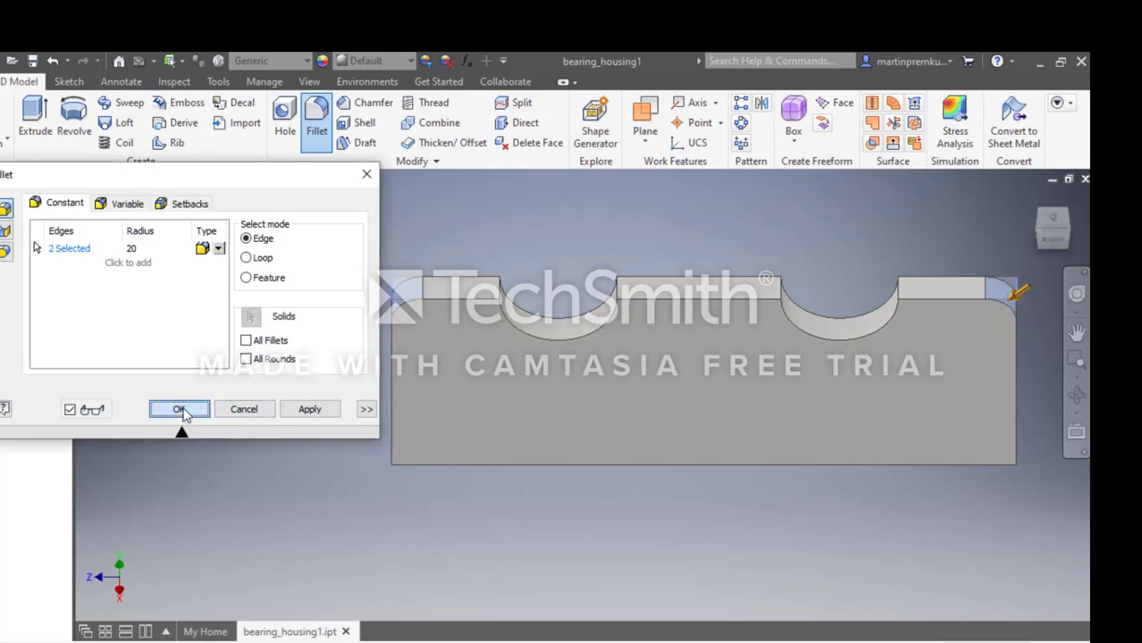
{"action": "left_click", "coordinate": [180, 409]}
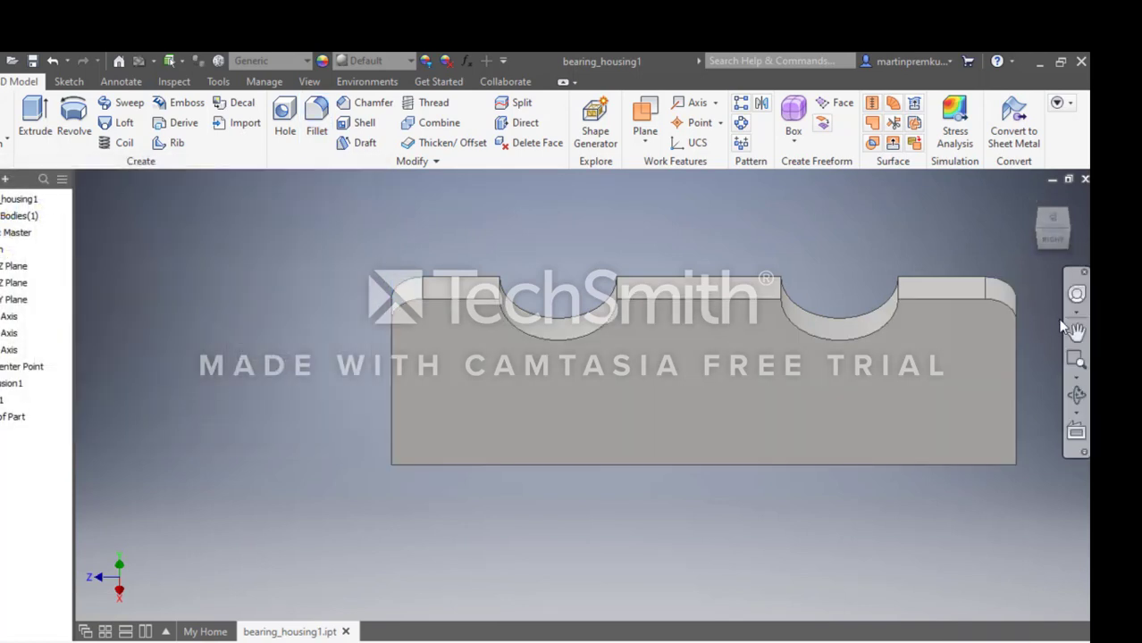
{"action": "left_click", "coordinate": [1077, 293]}
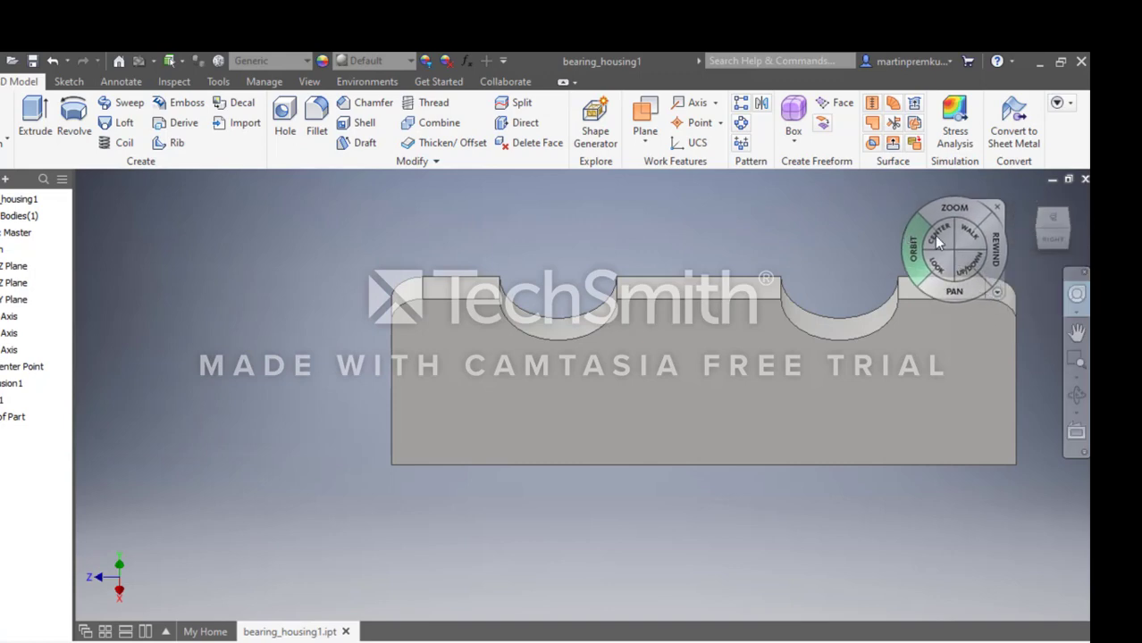
{"action": "left_click_drag", "start_coordinate": [936, 240], "coordinate": [991, 237]}
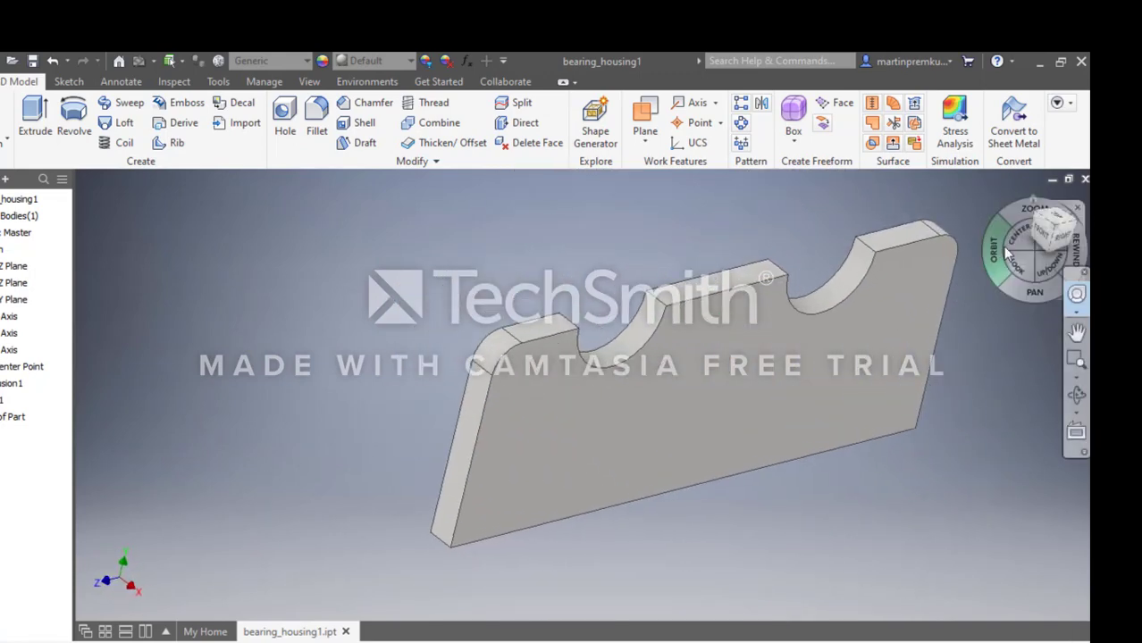
{"action": "left_click", "coordinate": [843, 390]}
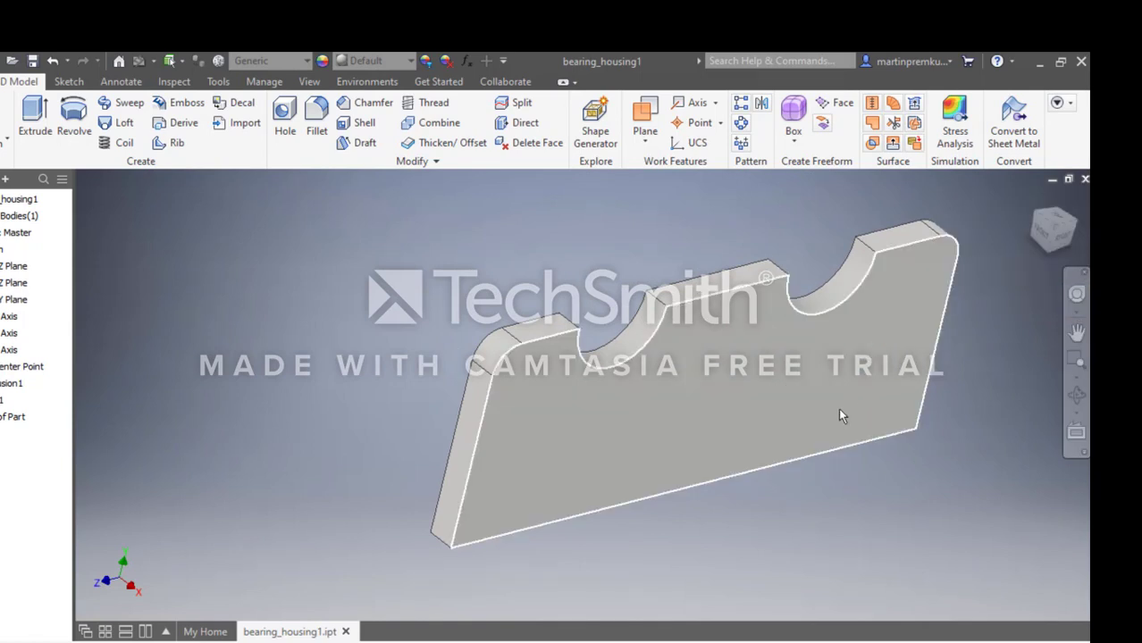
{"action": "left_click", "coordinate": [654, 640]}
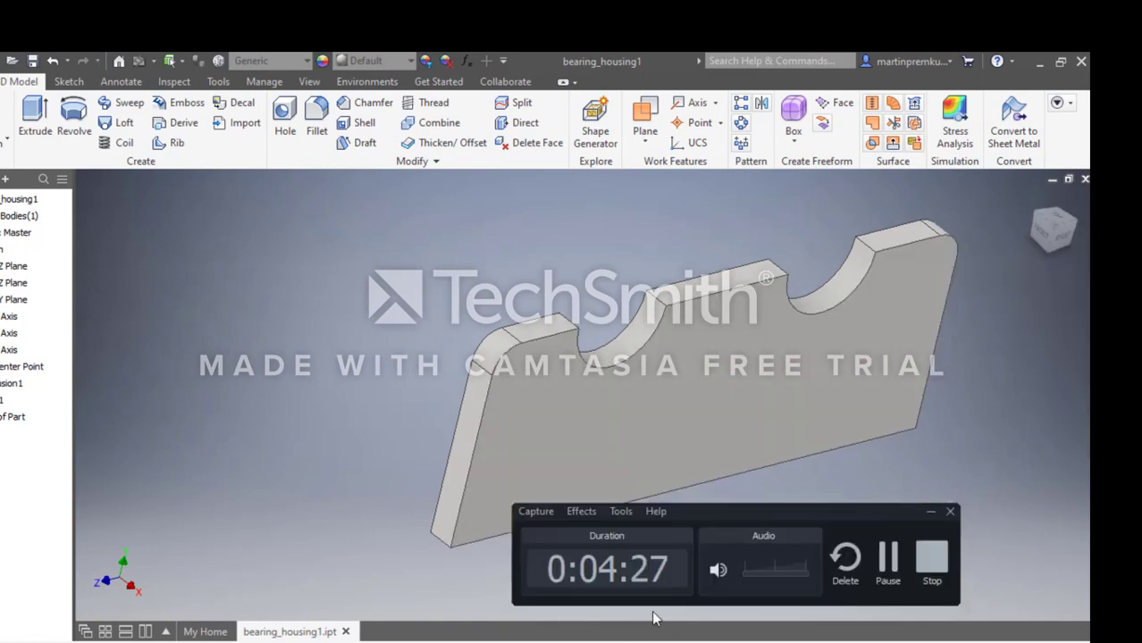
{"action": "left_click", "coordinate": [888, 562]}
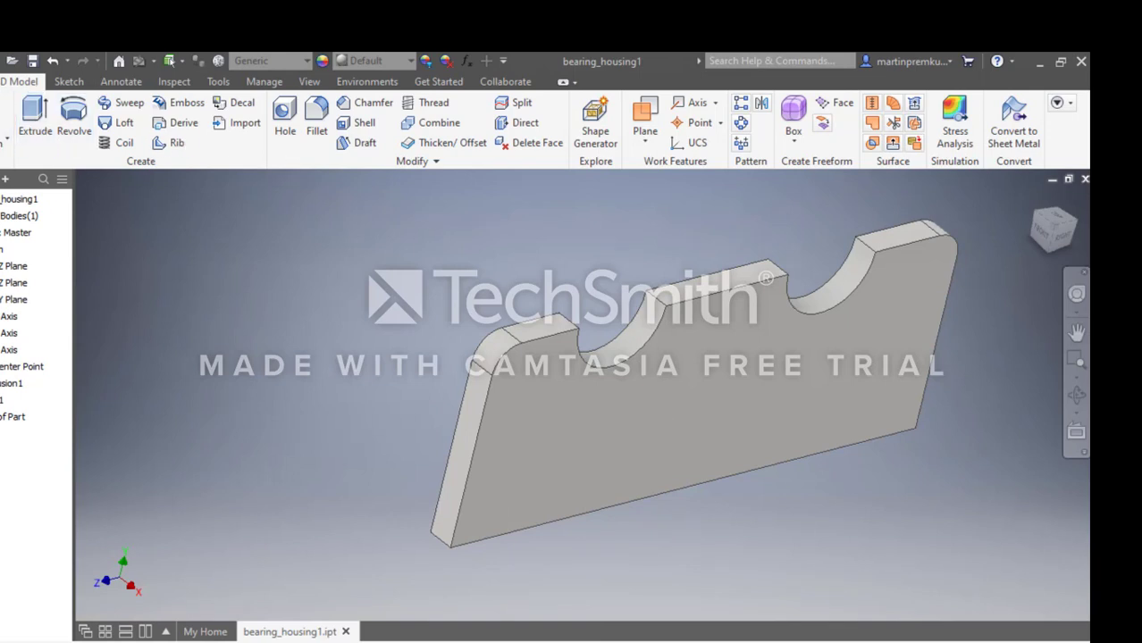
Create a new assembly file.
{"action": "left_click", "coordinate": [0, 82]}
{"action": "mouse_move", "coordinate": [18, 143]}
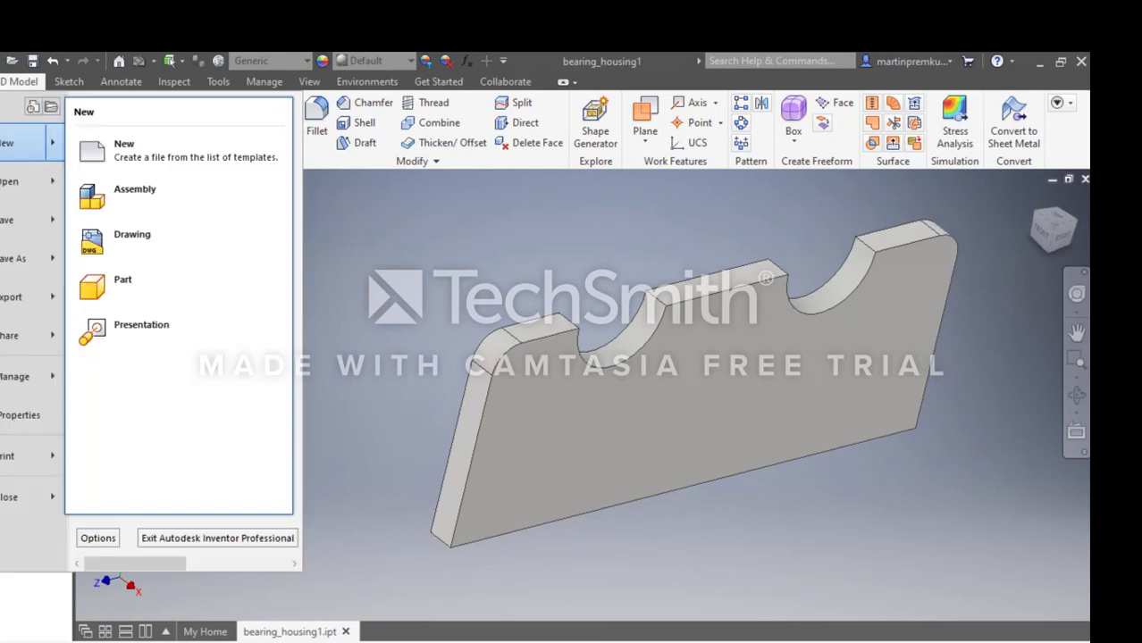
{"action": "left_click", "coordinate": [115, 192]}
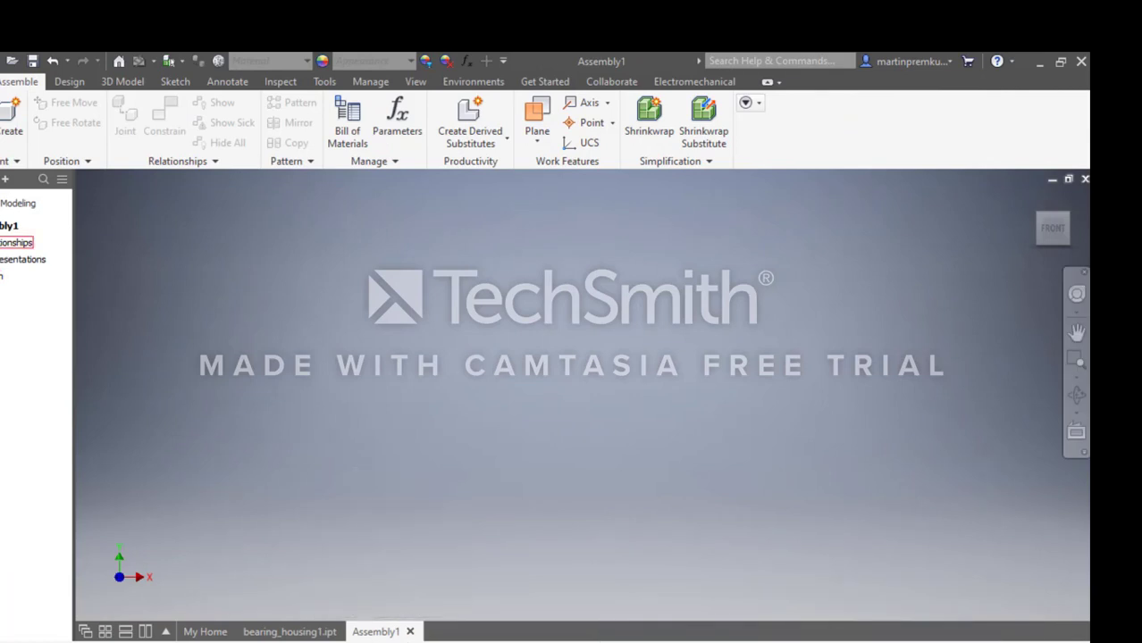
Save the new assembly as gear_train in the INVENTOR FILES folder.
{"action": "left_click", "coordinate": [1, 81]}
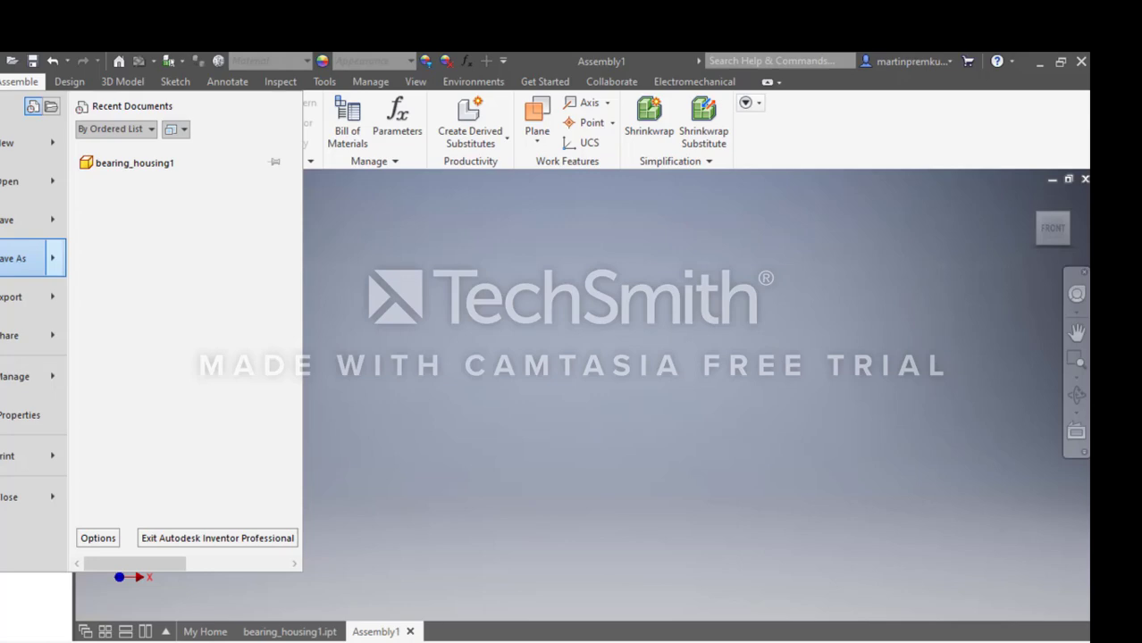
{"action": "mouse_move", "coordinate": [14, 259]}
{"action": "left_click", "coordinate": [153, 96]}
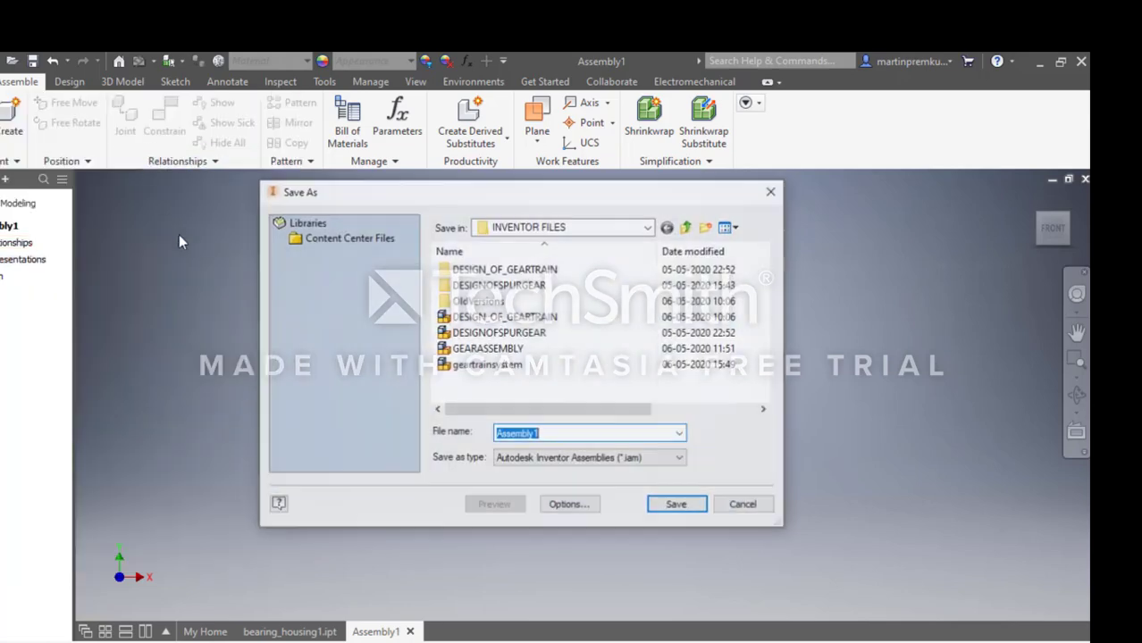
{"action": "type", "text": "g"}
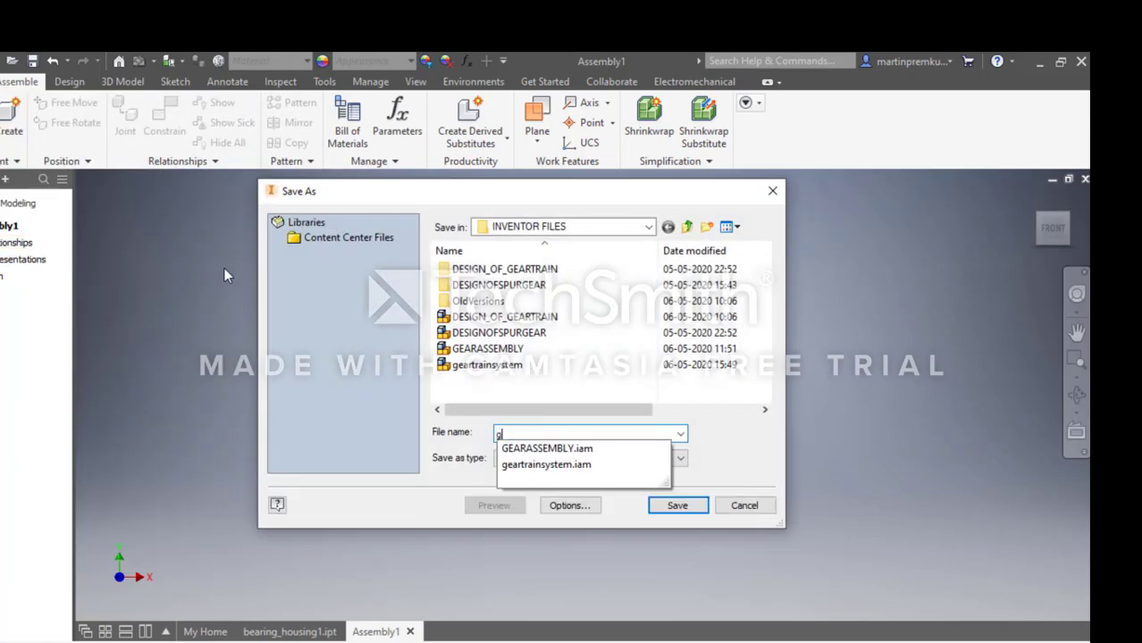
{"action": "type", "text": "ear_train"}
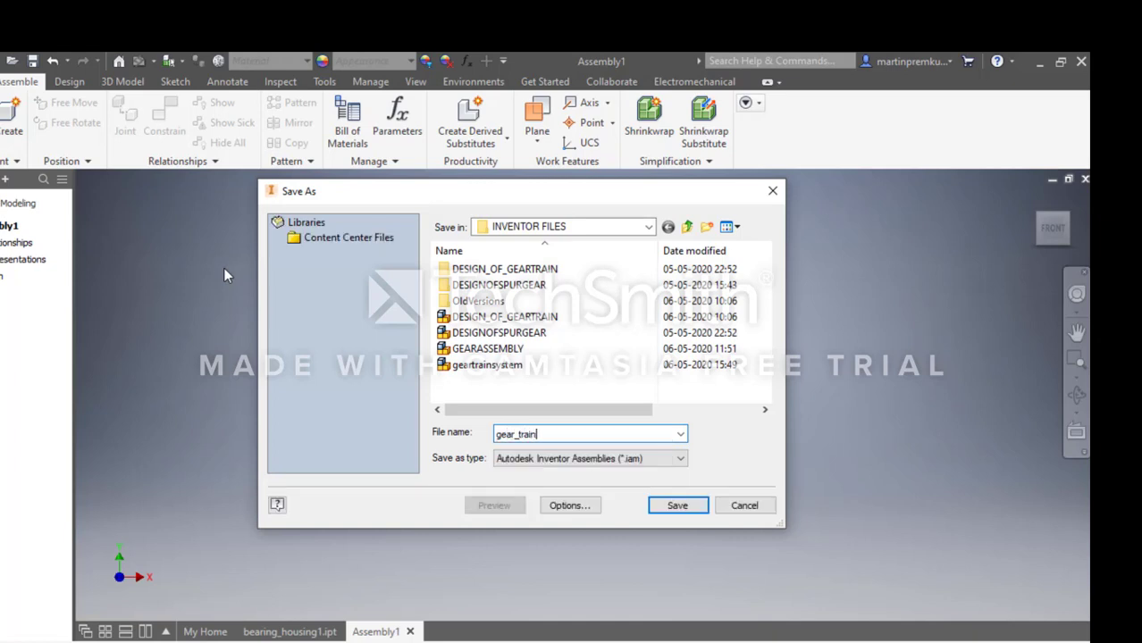
{"action": "left_click", "coordinate": [675, 506]}
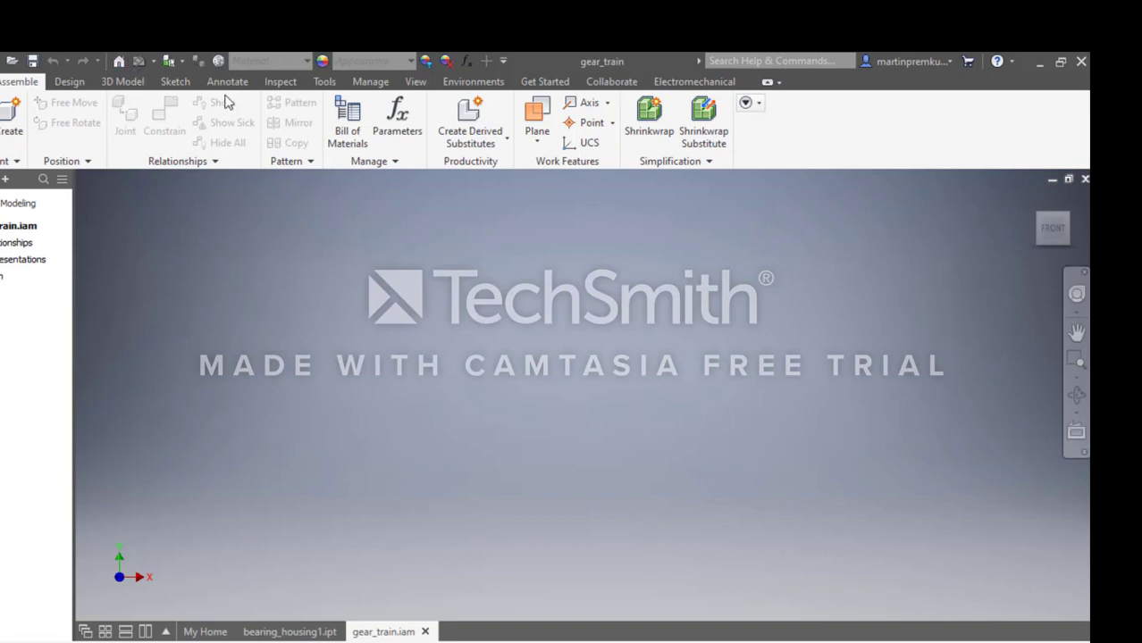
Set the assembly's document units to millimeter for length and kilogram for mass.
{"action": "left_click", "coordinate": [322, 83]}
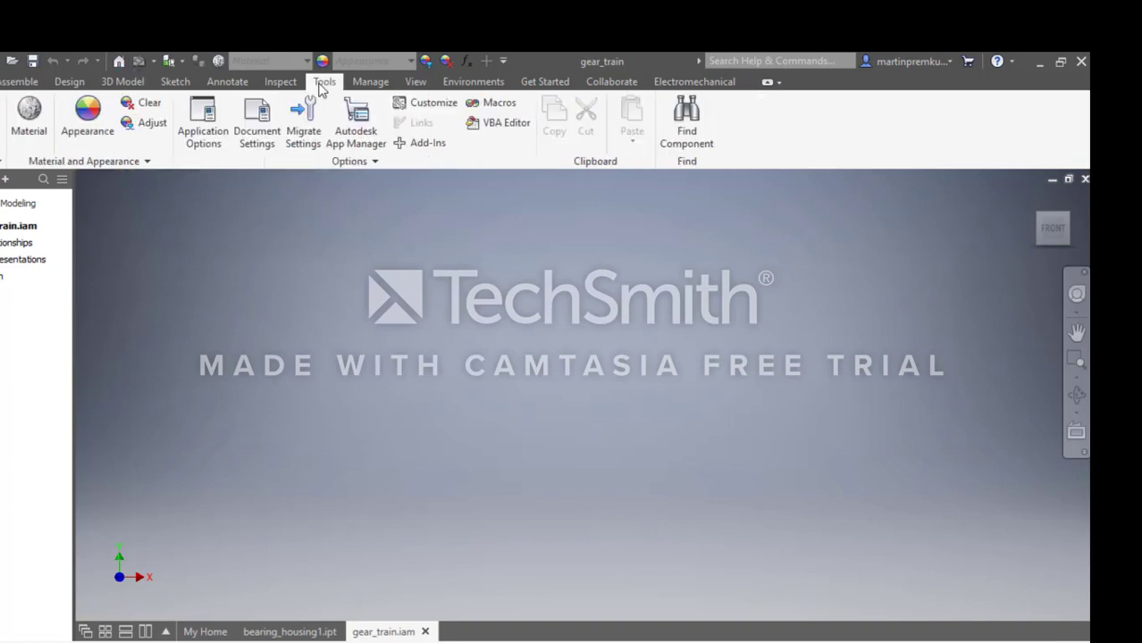
{"action": "left_click", "coordinate": [258, 130]}
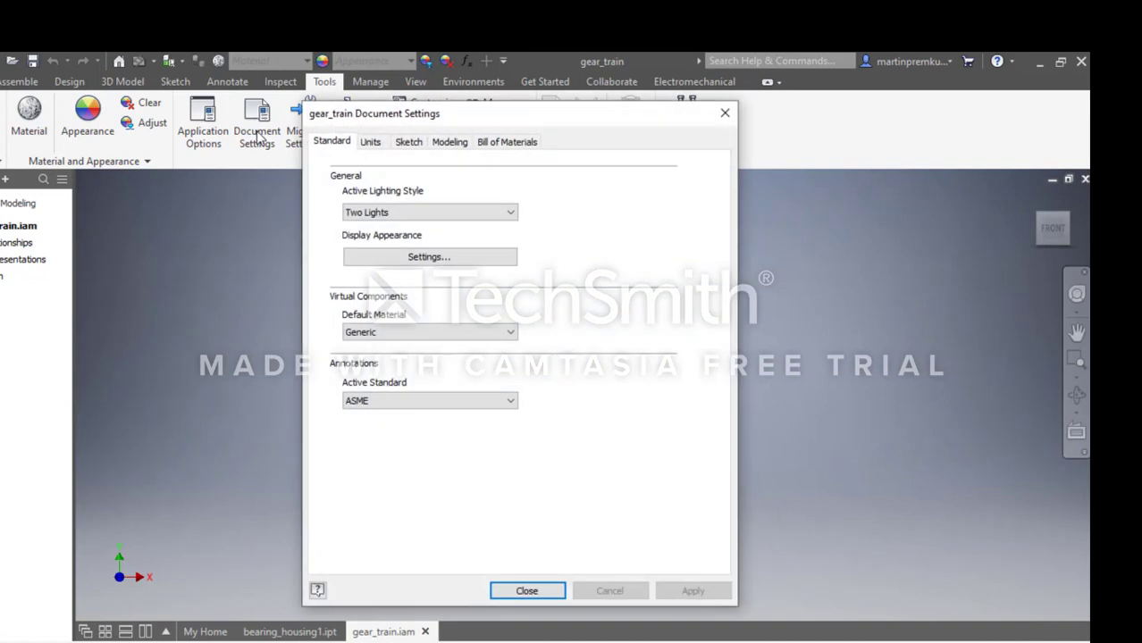
{"action": "left_click", "coordinate": [375, 143]}
{"action": "left_click", "coordinate": [382, 202]}
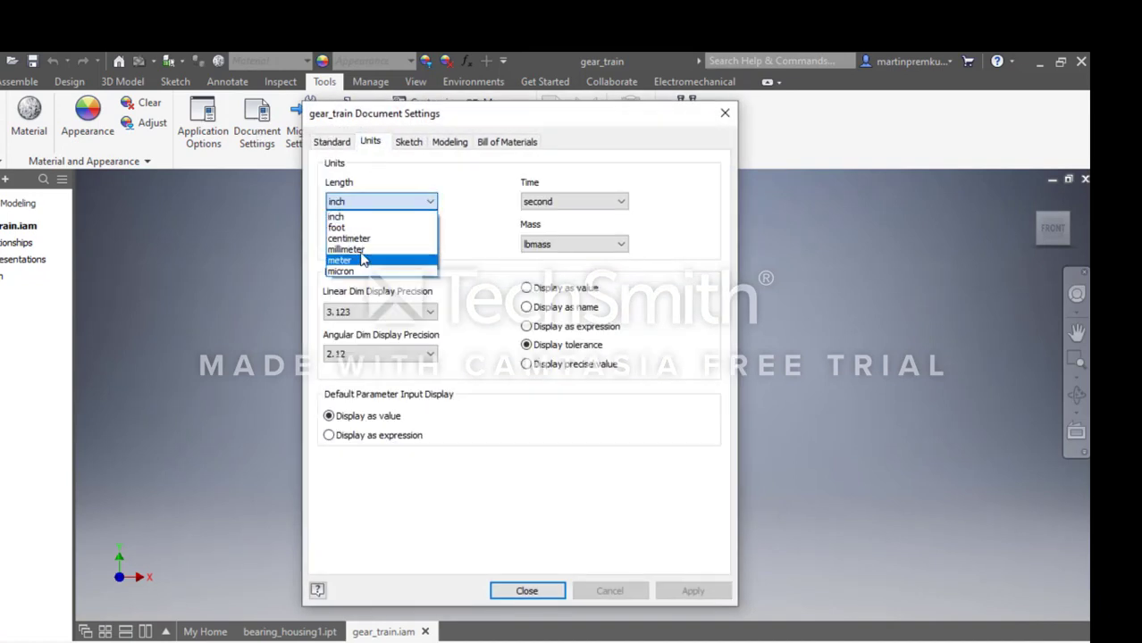
{"action": "left_click", "coordinate": [353, 249]}
{"action": "left_click", "coordinate": [571, 244]}
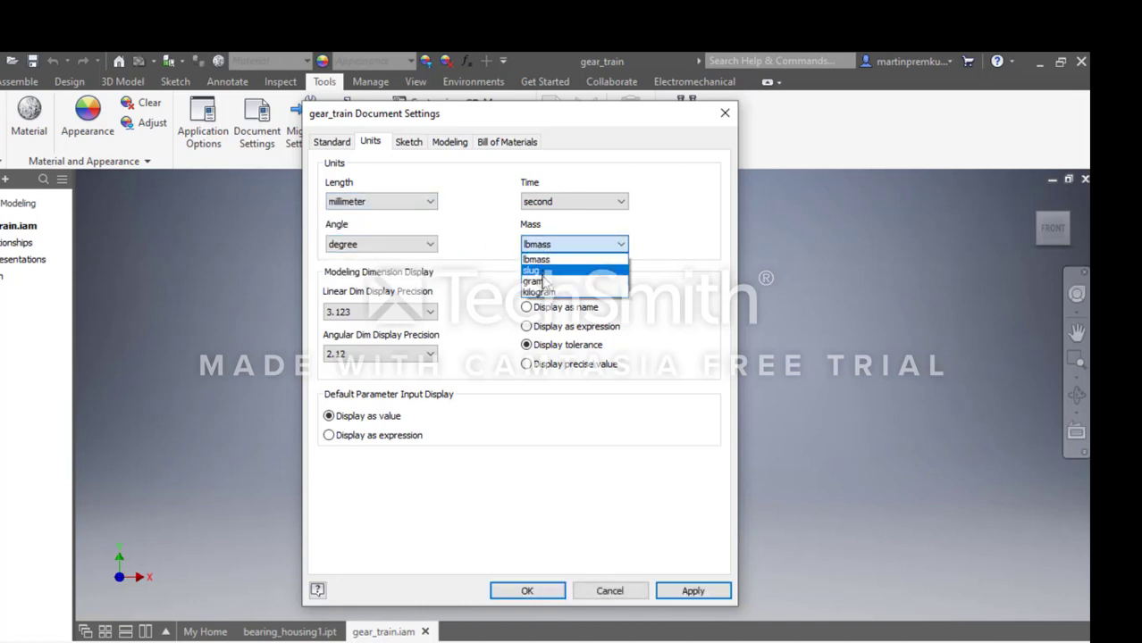
{"action": "left_click", "coordinate": [540, 291]}
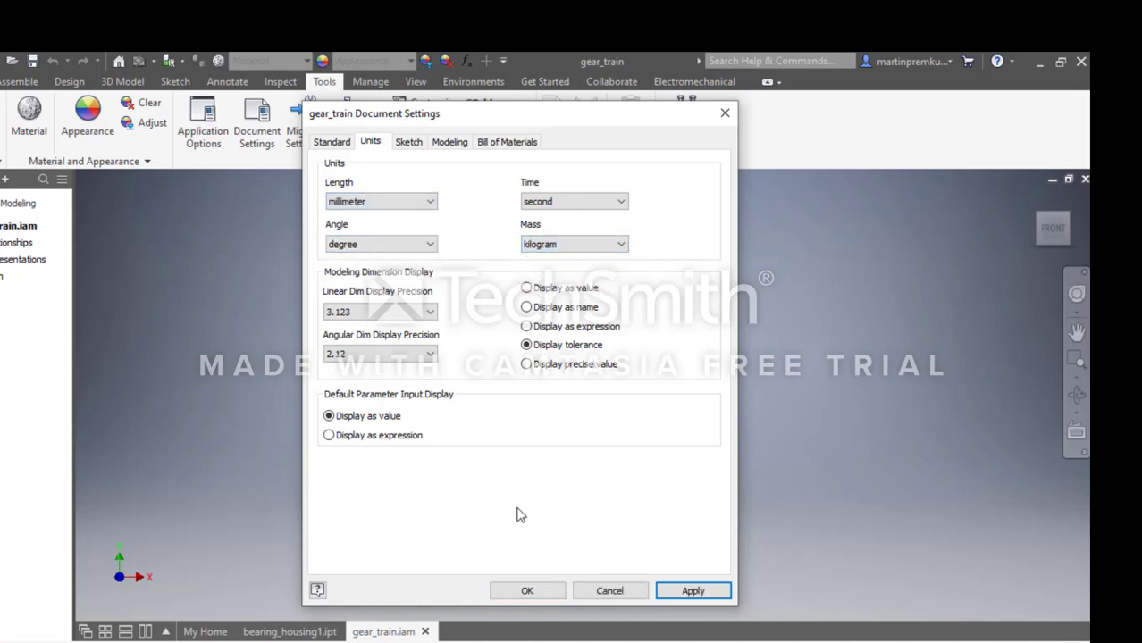
{"action": "left_click", "coordinate": [519, 593]}
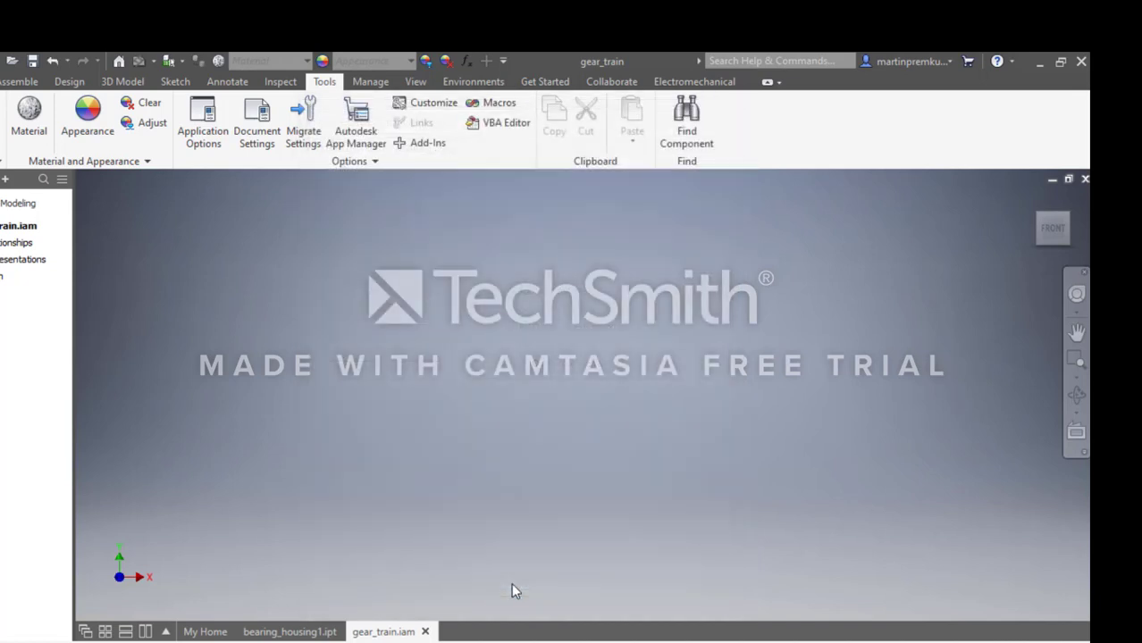
Start the spur gear generator and check the required gear ratio, power, speed and centre distance on the PowerPoint design slide.
{"action": "left_click", "coordinate": [67, 82]}
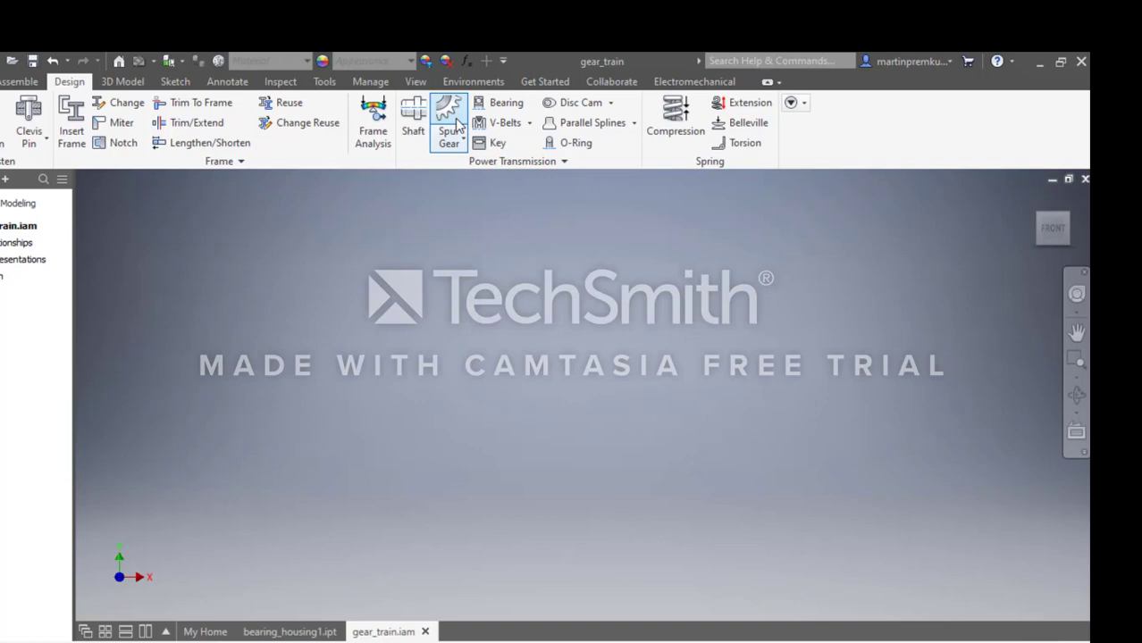
{"action": "left_click", "coordinate": [454, 124]}
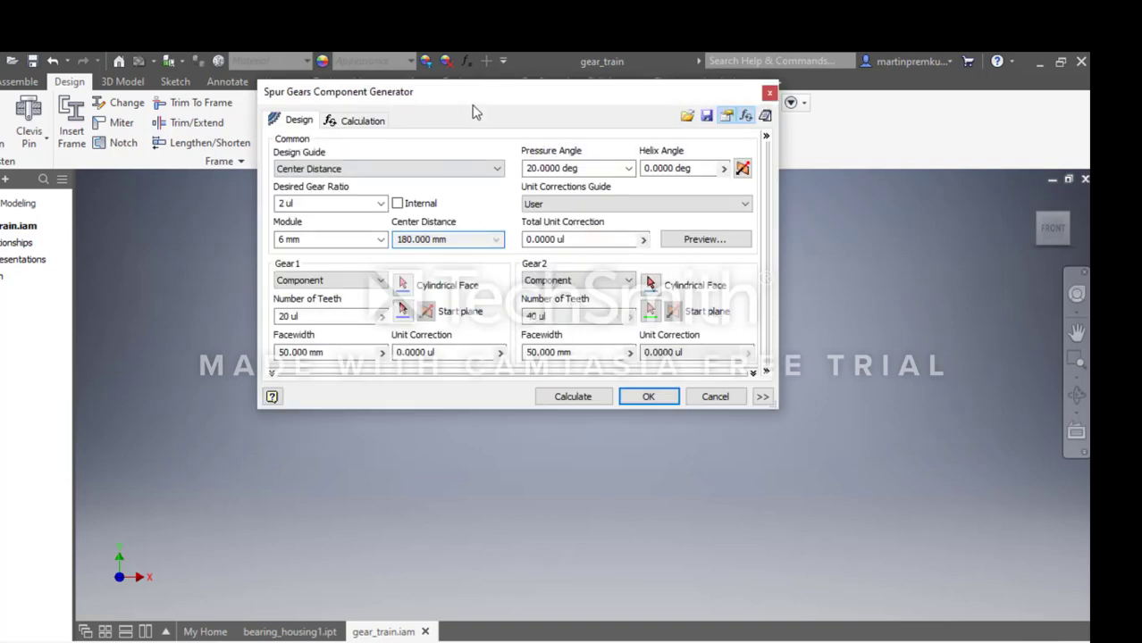
{"action": "left_click_drag", "start_coordinate": [475, 91], "coordinate": [489, 250]}
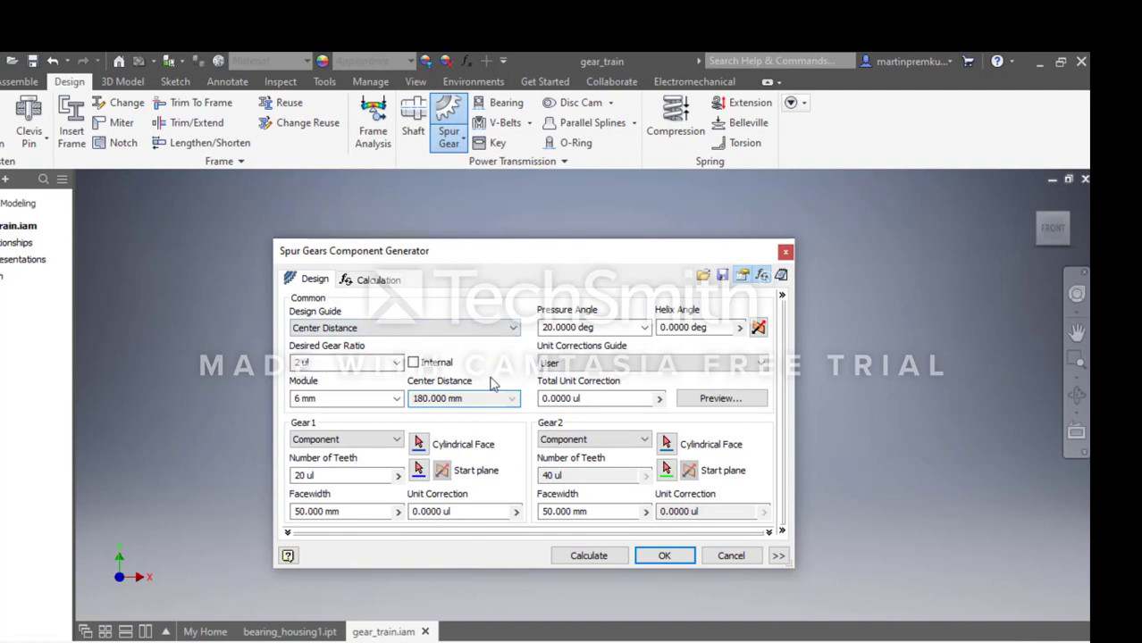
{"action": "left_click", "coordinate": [627, 641]}
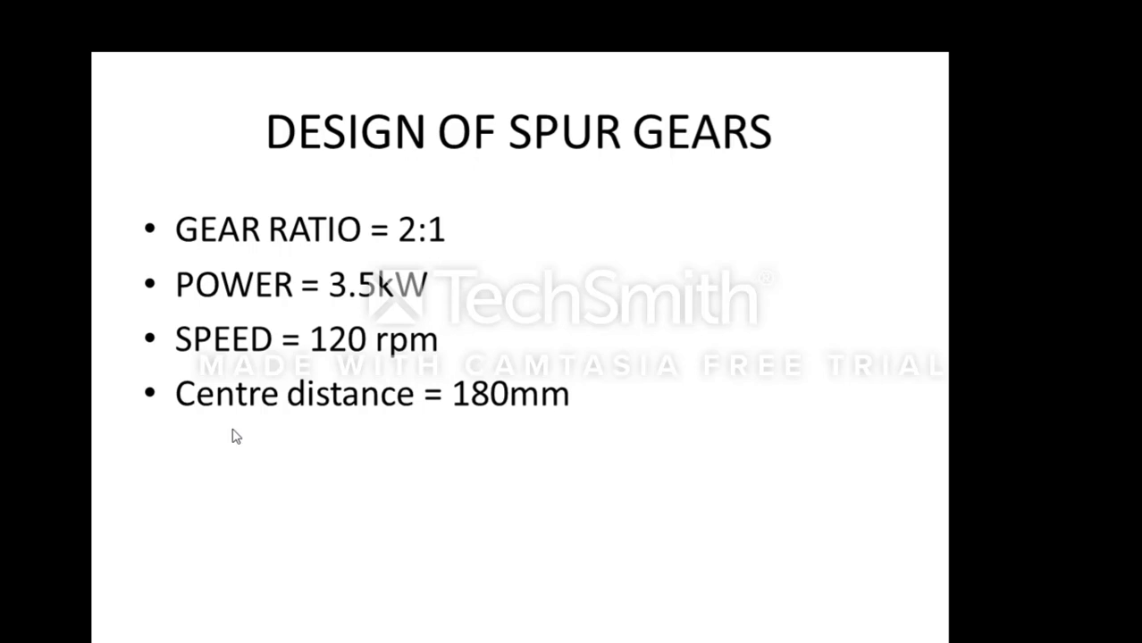
{"action": "key", "text": "Escape"}
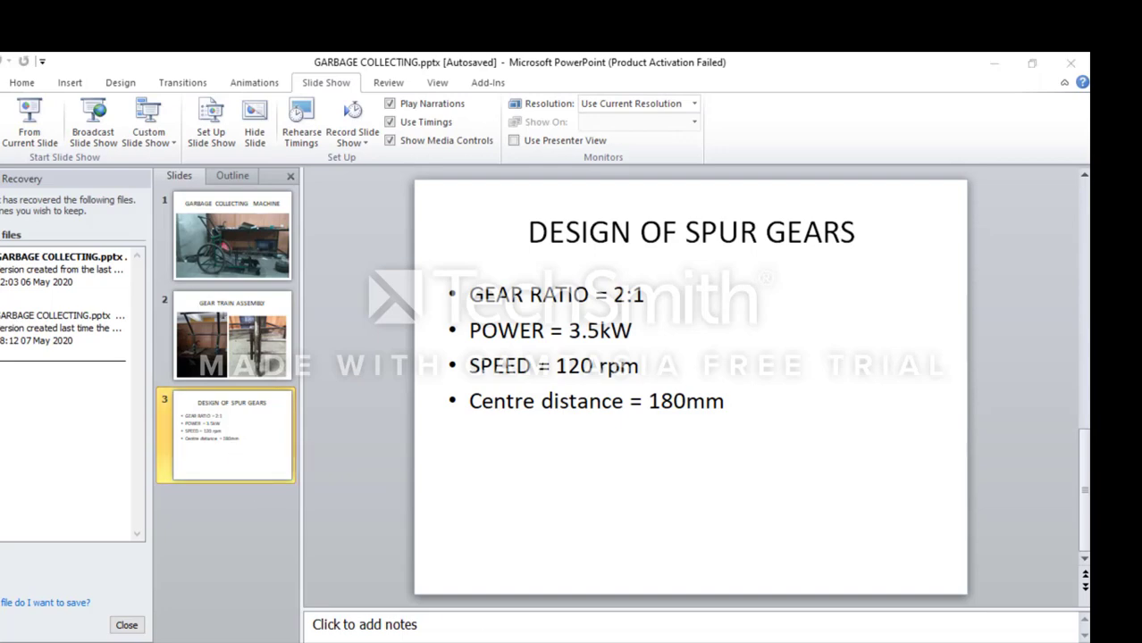
{"action": "left_click", "coordinate": [990, 585]}
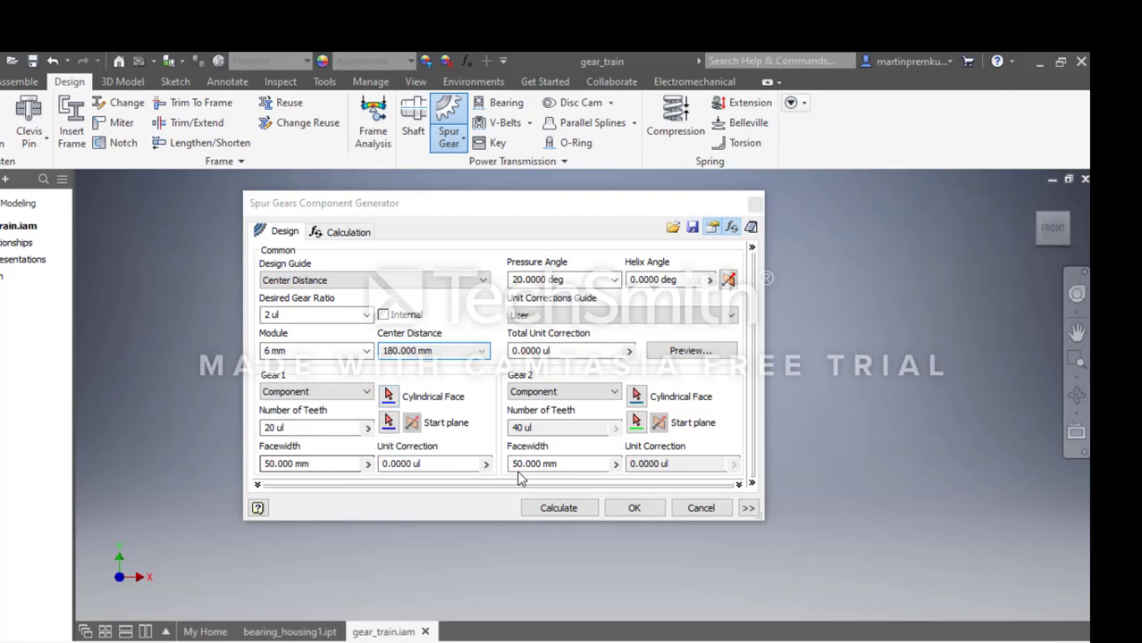
Calculate the gears' strength to ISO 6336:1996 for 3.5 kW at 120 rpm and generate the spur gear pair with the default file names.
{"action": "left_click", "coordinate": [339, 232]}
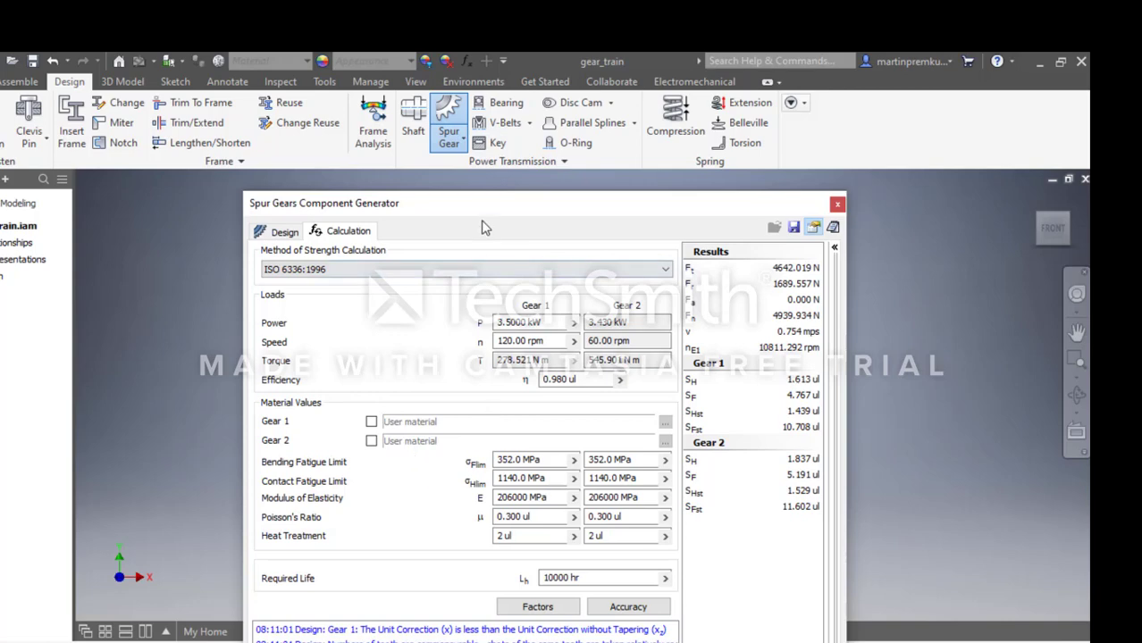
{"action": "left_click_drag", "start_coordinate": [484, 204], "coordinate": [483, 66]}
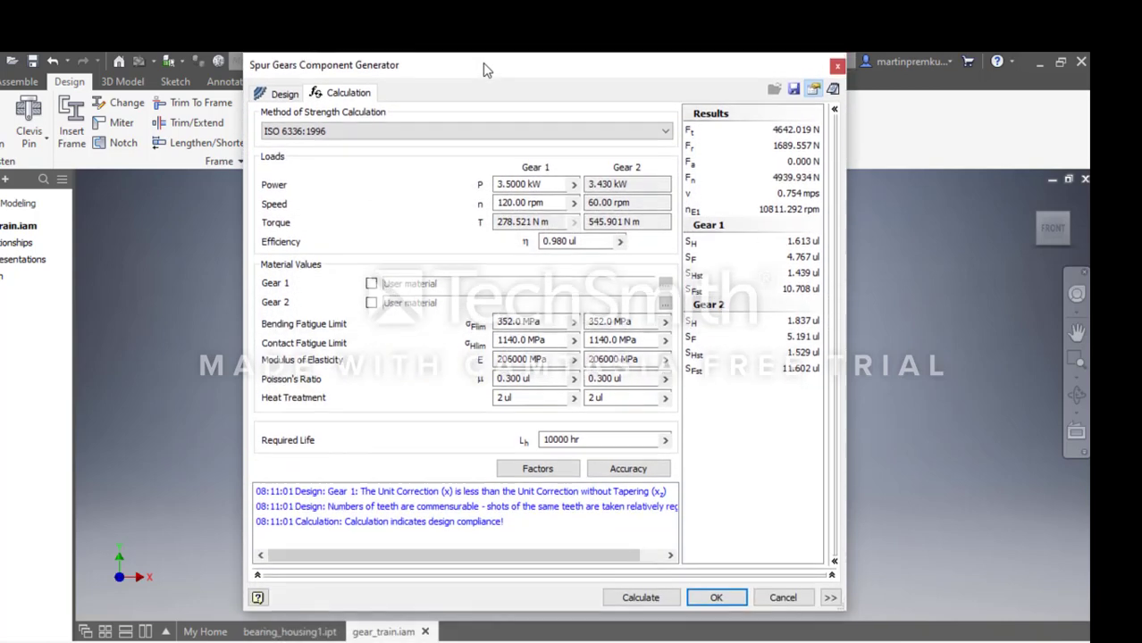
{"action": "left_click", "coordinate": [637, 604]}
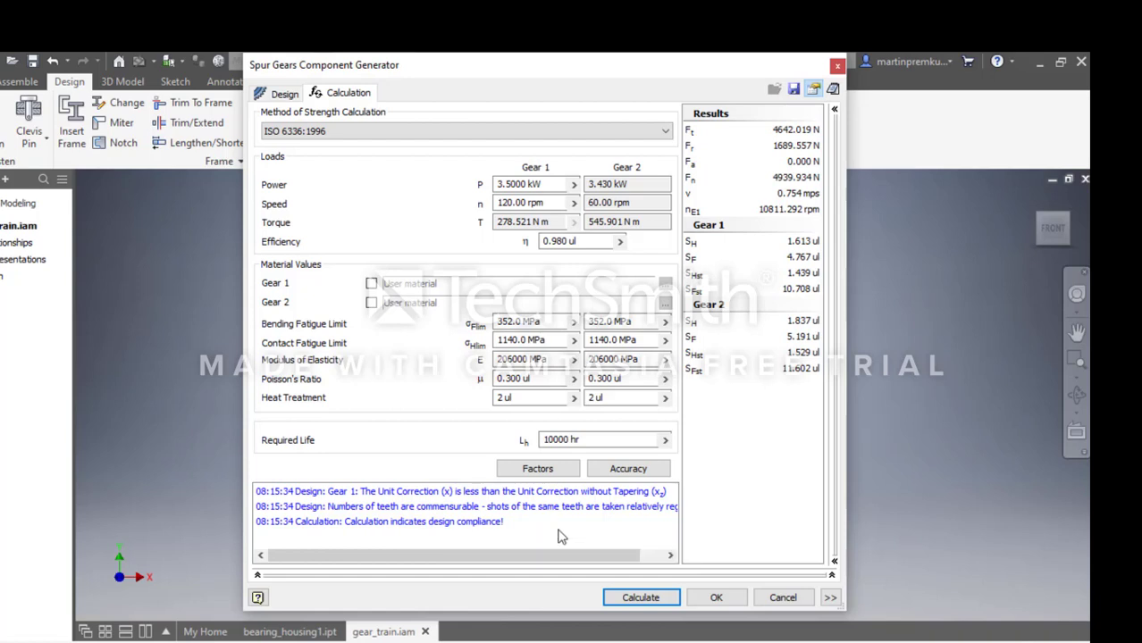
{"action": "left_click", "coordinate": [720, 600]}
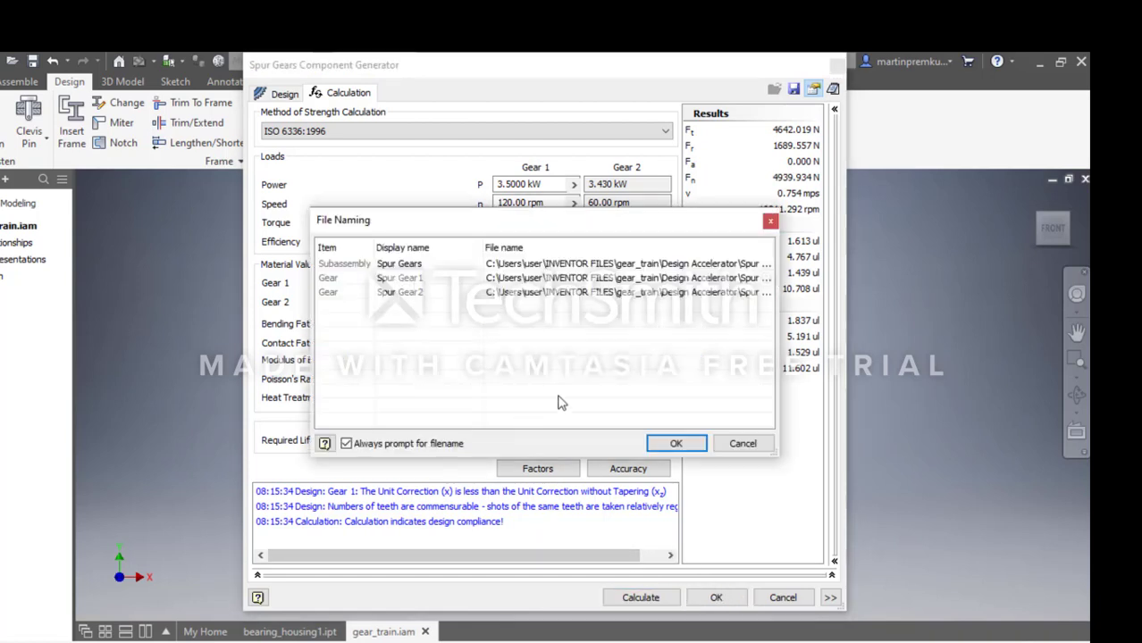
{"action": "left_click", "coordinate": [658, 447]}
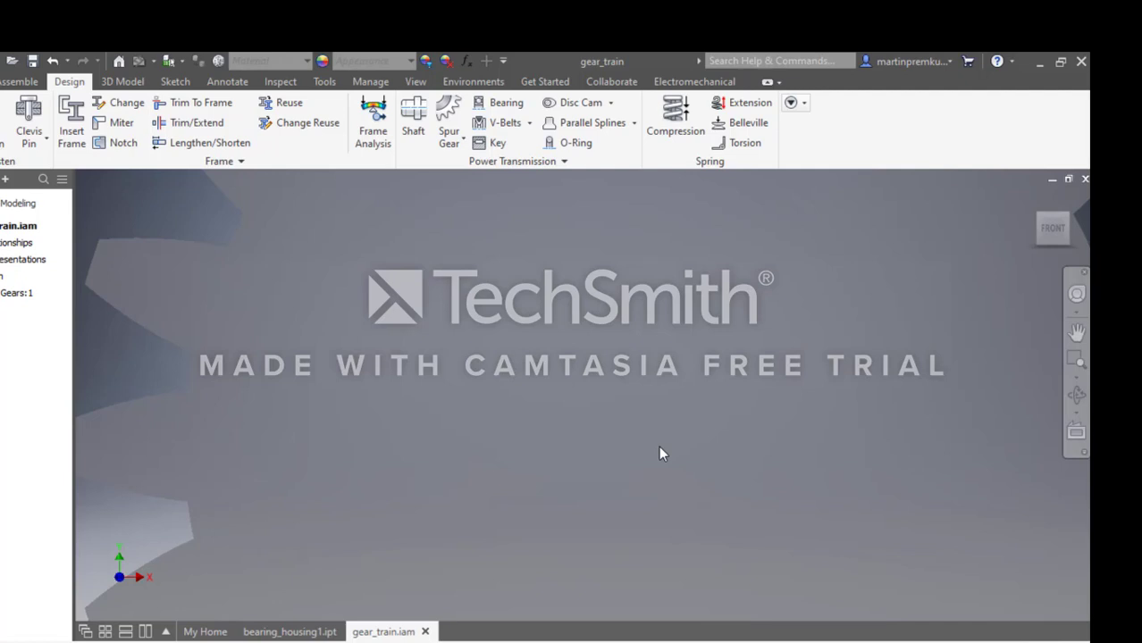
Examine the generated spur gear pair in full from an angled view.
{"action": "scroll", "coordinate": [730, 407], "scroll_direction": "down", "scroll_amount": 5}
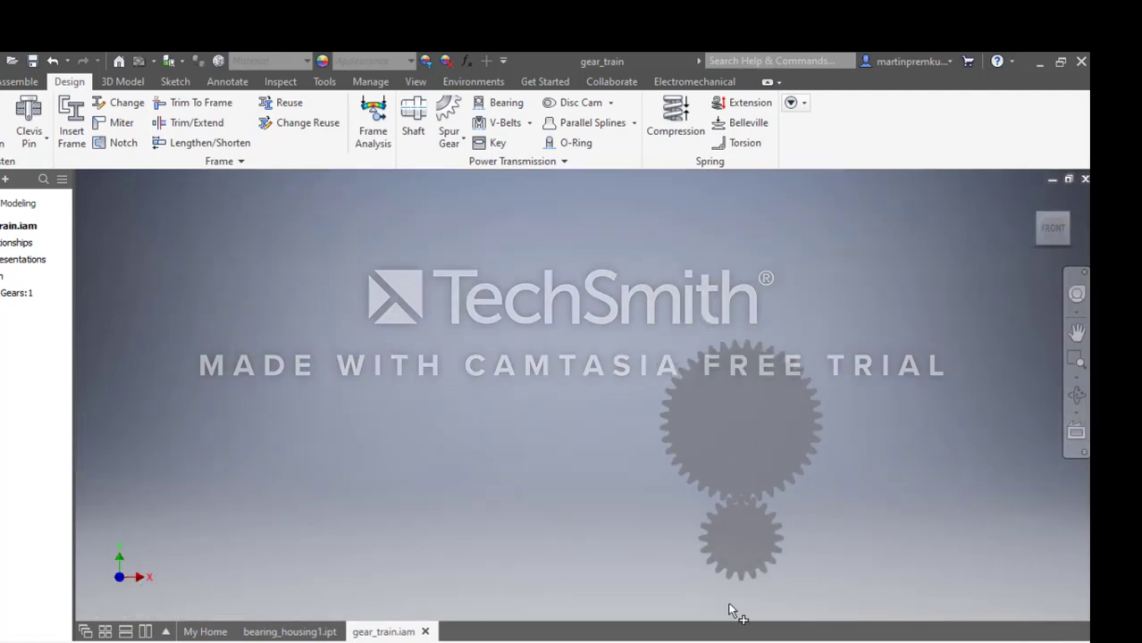
{"action": "left_click", "coordinate": [1077, 293]}
{"action": "left_click_drag", "start_coordinate": [856, 355], "coordinate": [762, 400]}
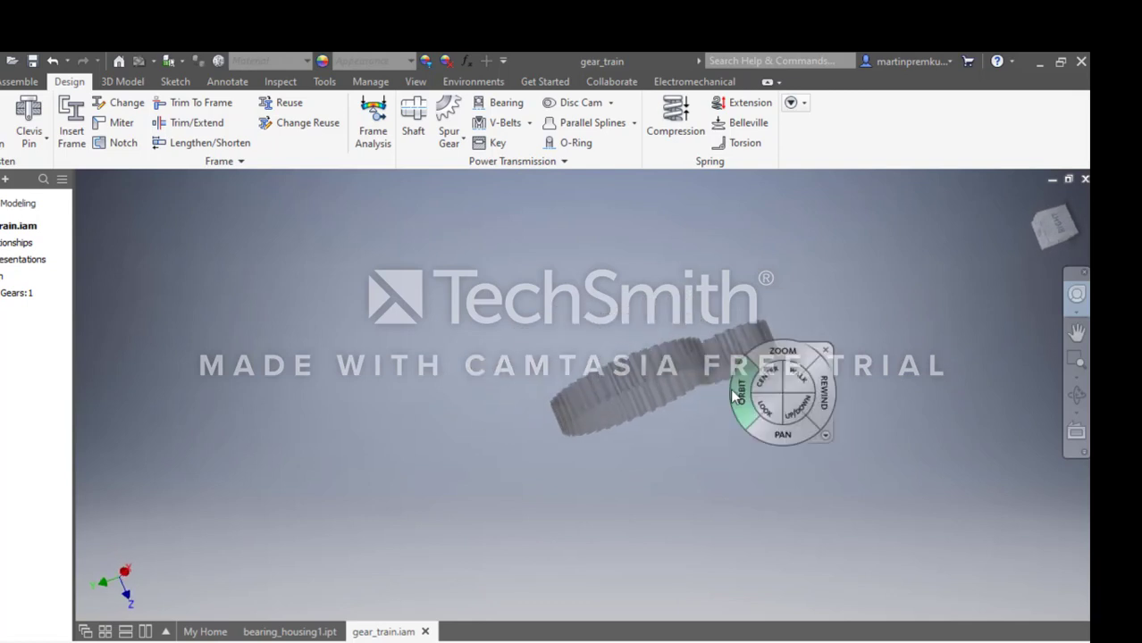
{"action": "left_click", "coordinate": [825, 350]}
{"action": "middle_click_drag", "start_coordinate": [790, 472], "coordinate": [710, 636]}
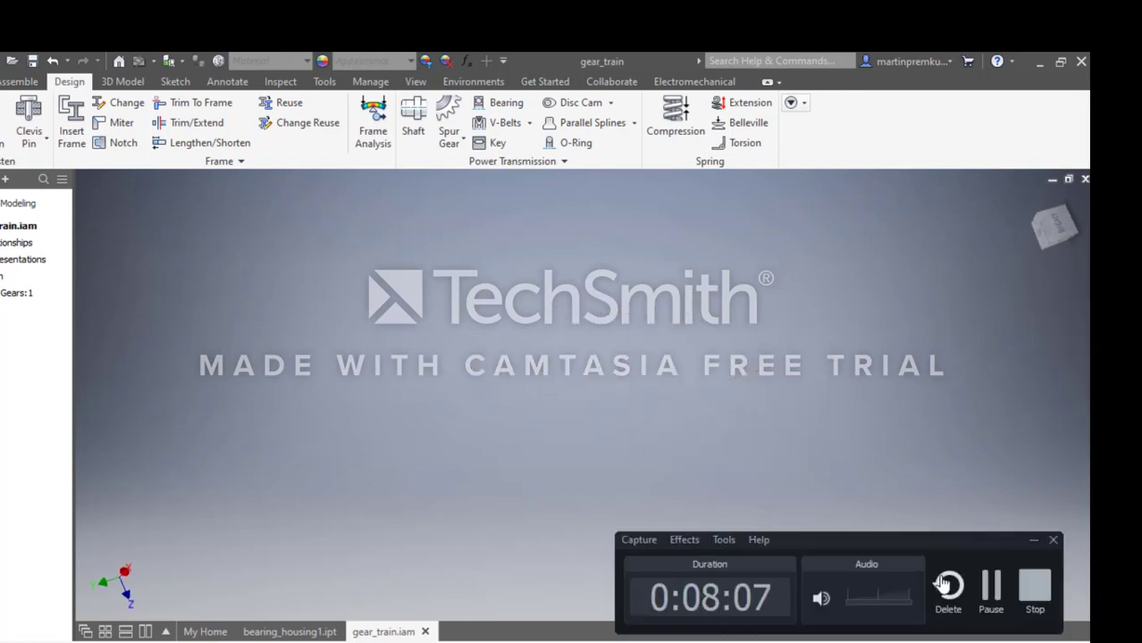
{"action": "left_click", "coordinate": [989, 586]}
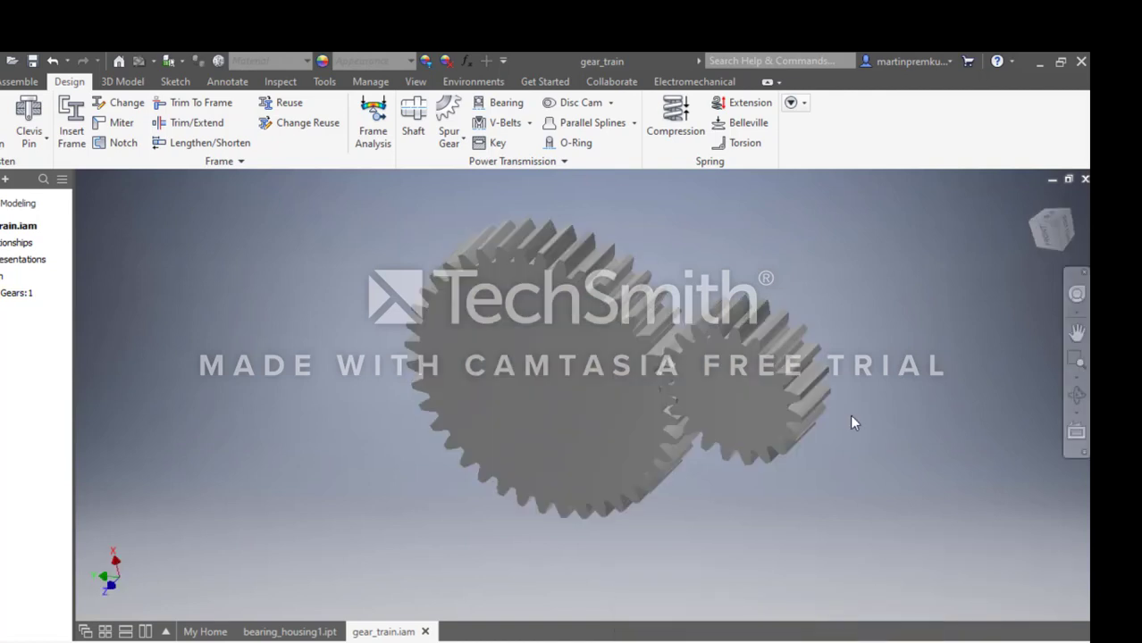
Generate a stepped shaft with cylinder sections 32 x 40, 40 x 5, 128 x 104, 50 x 5 and 32 x 160, placed beside the gears.
{"action": "left_click", "coordinate": [409, 121]}
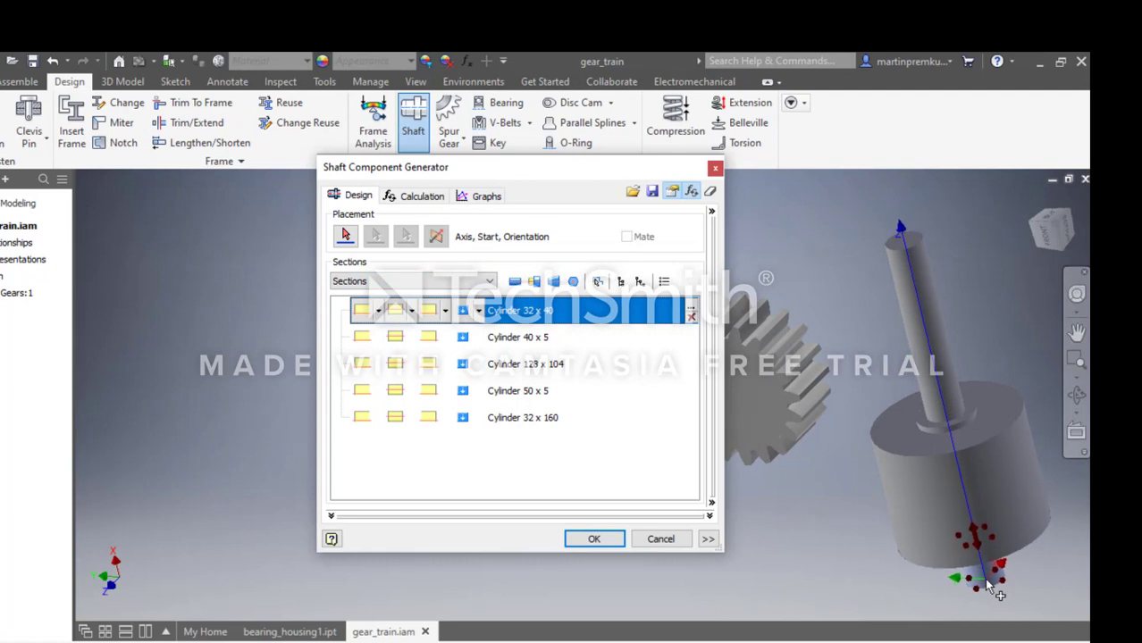
{"action": "left_click", "coordinate": [524, 374]}
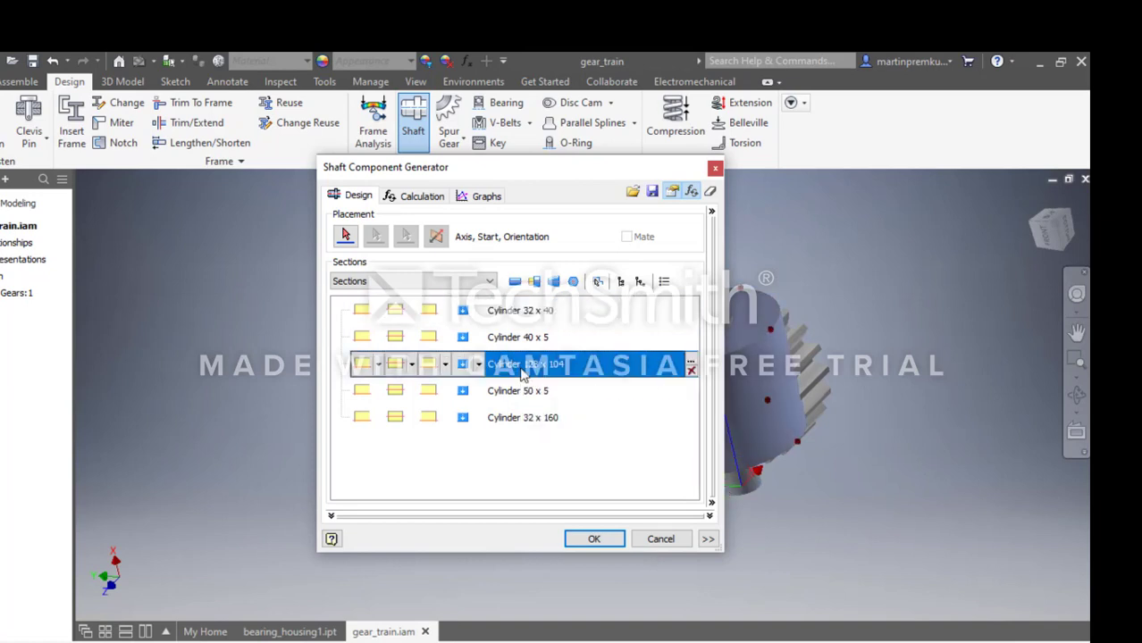
{"action": "double_click", "coordinate": [523, 365]}
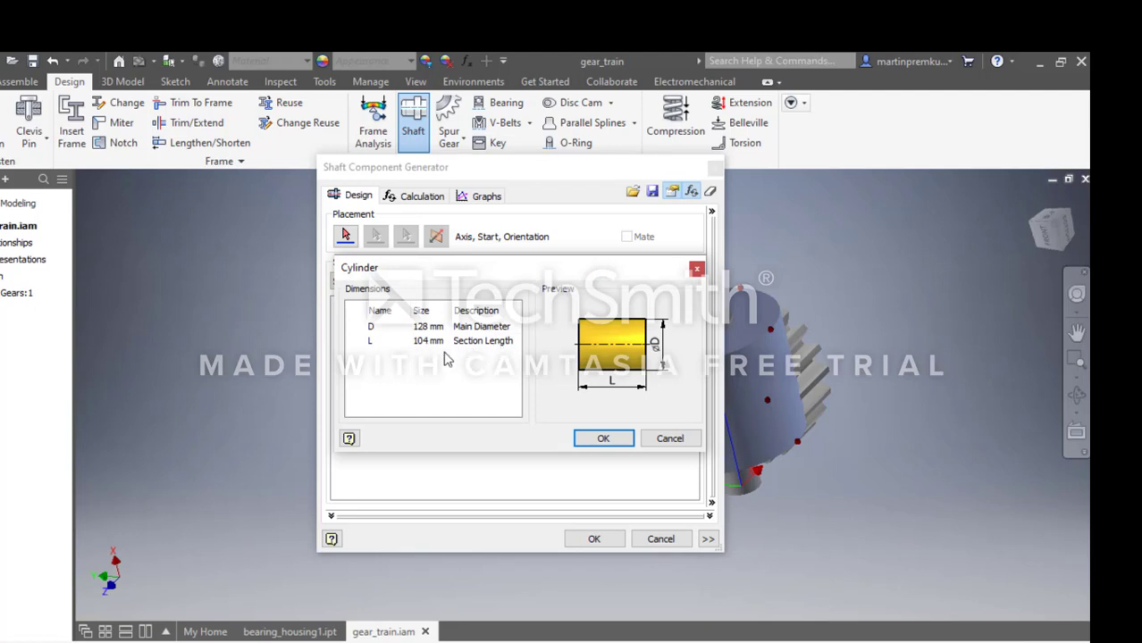
{"action": "left_click", "coordinate": [603, 438]}
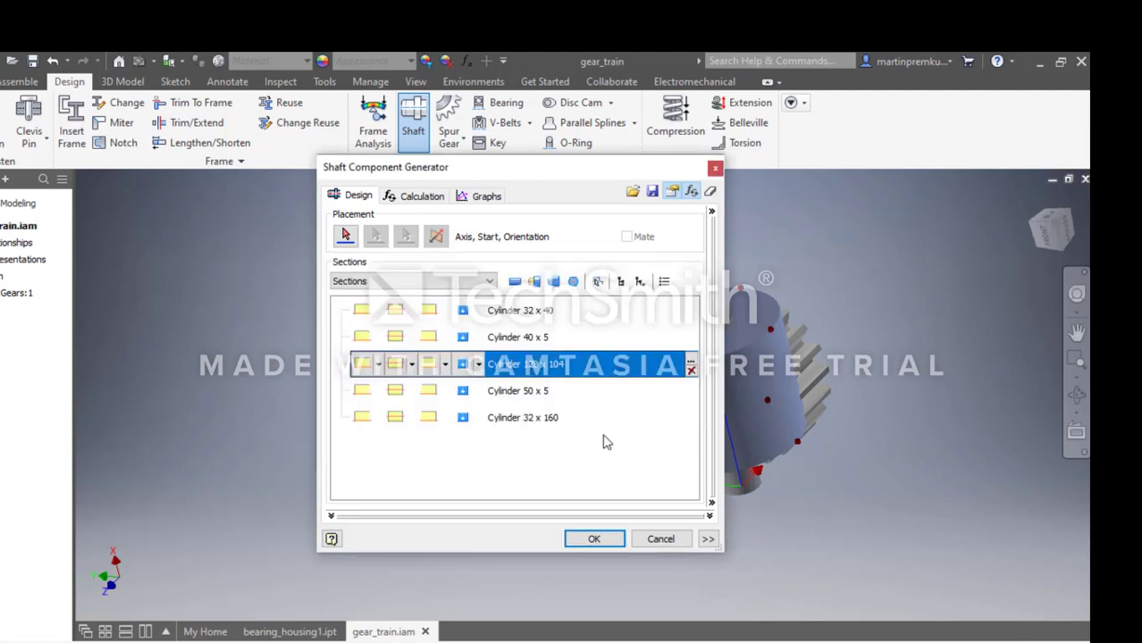
{"action": "left_click", "coordinate": [593, 540]}
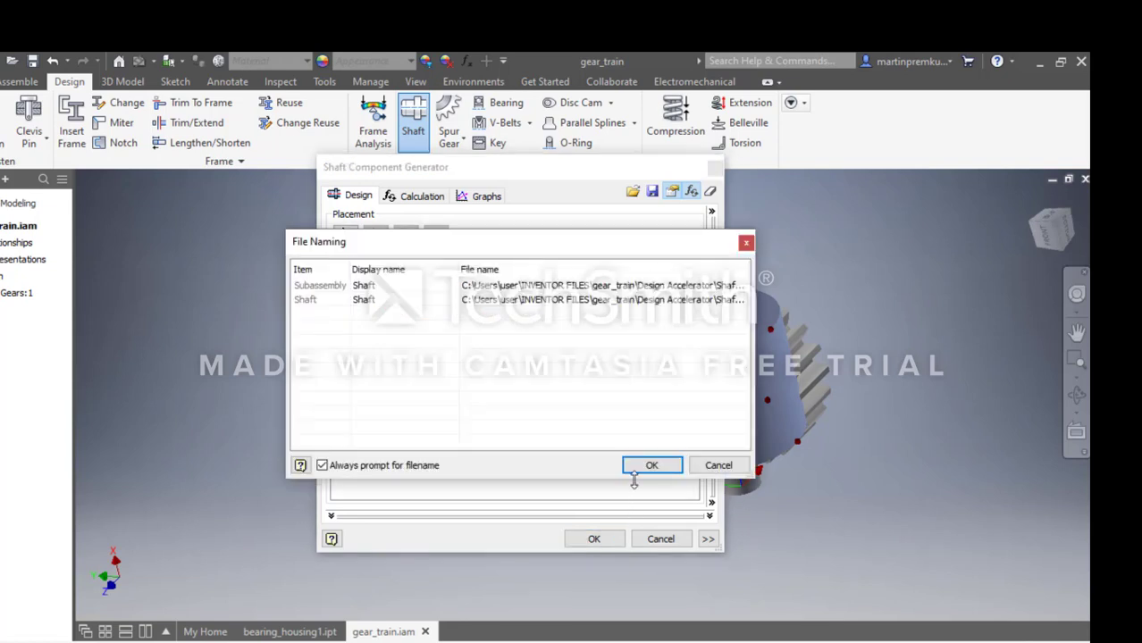
{"action": "left_click", "coordinate": [647, 466]}
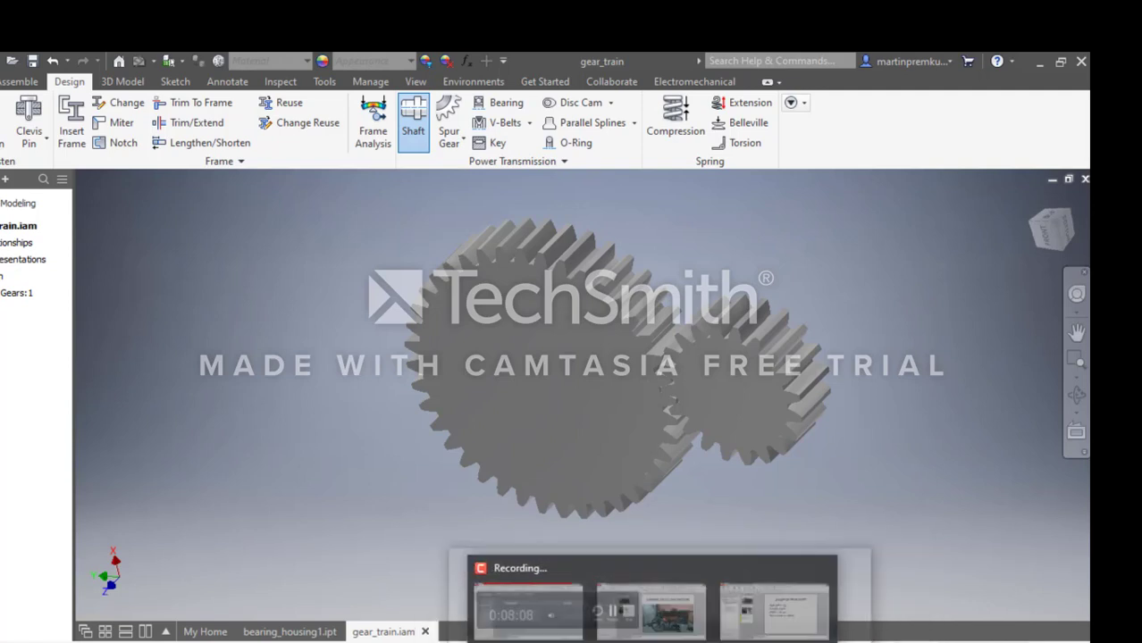
{"action": "left_click", "coordinate": [626, 640]}
{"action": "left_click", "coordinate": [990, 589]}
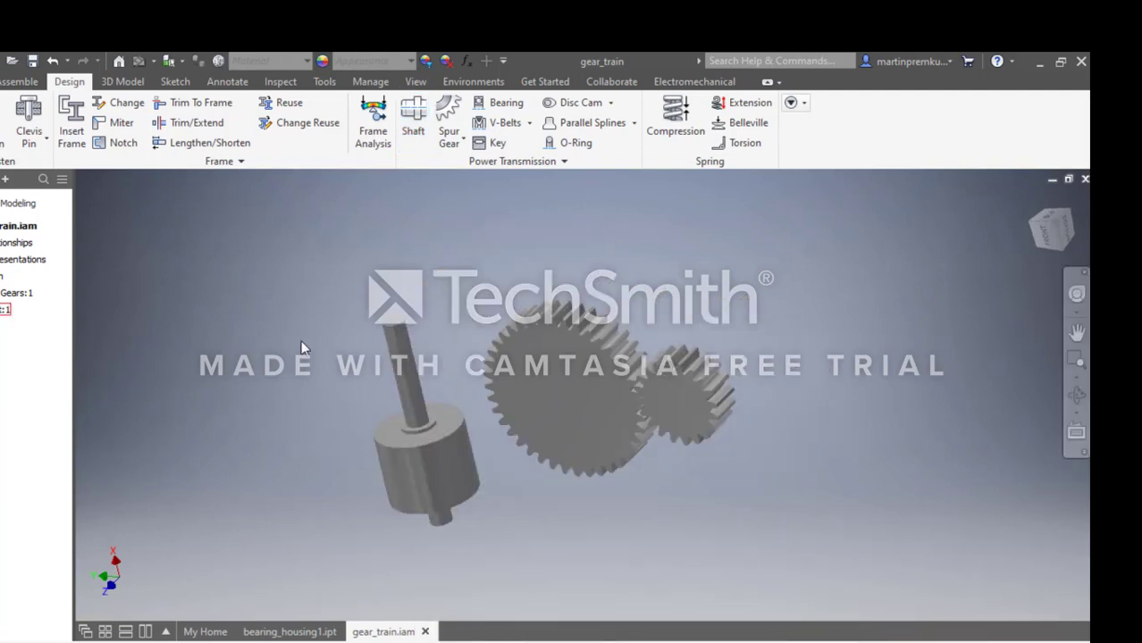
Free-rotate the shaft so its long thin end points towards the large gear.
{"action": "left_click", "coordinate": [20, 81]}
{"action": "left_click", "coordinate": [70, 123]}
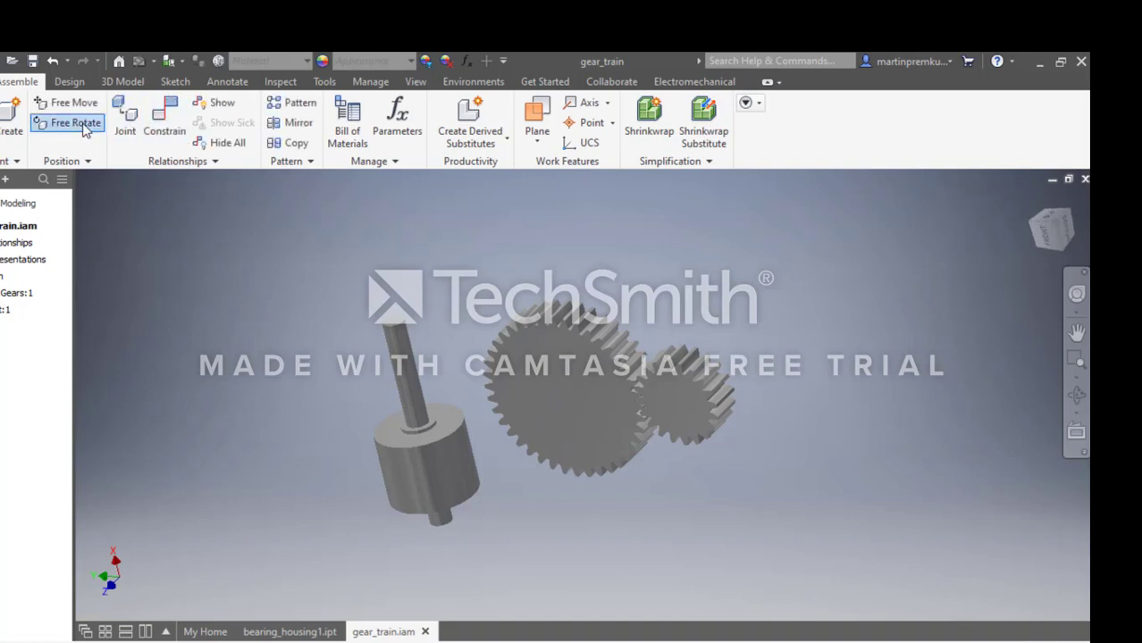
{"action": "left_click", "coordinate": [413, 397]}
{"action": "left_click_drag", "start_coordinate": [414, 404], "coordinate": [507, 428]}
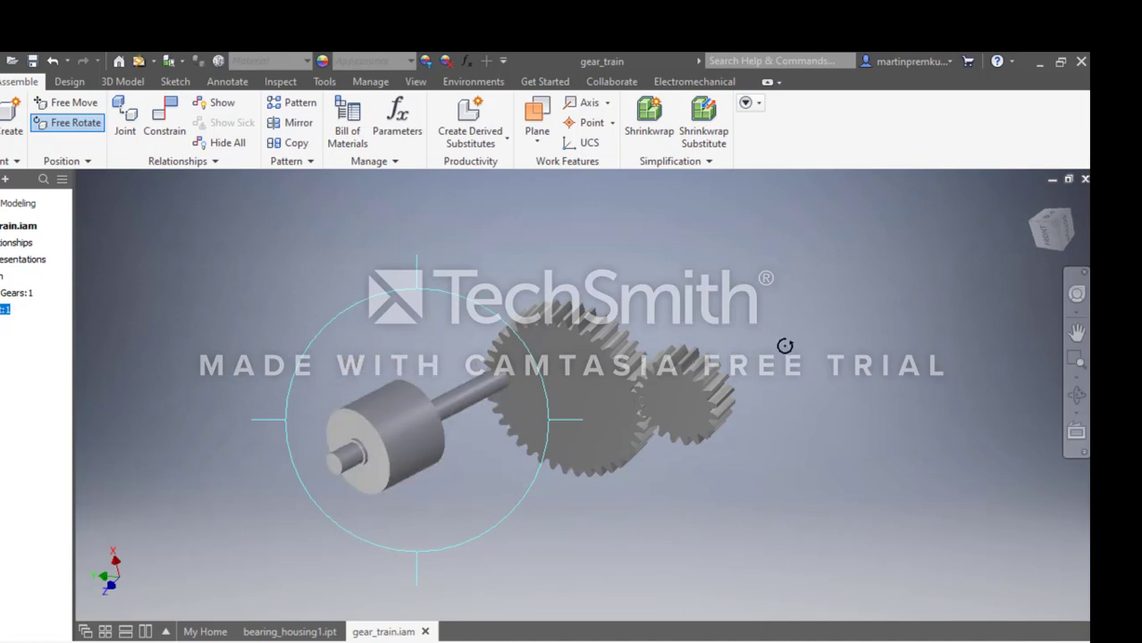
Start a second shaft from the same sections and set the main diameter of its 104 mm long section to 56 mm.
{"action": "key", "text": "Escape"}
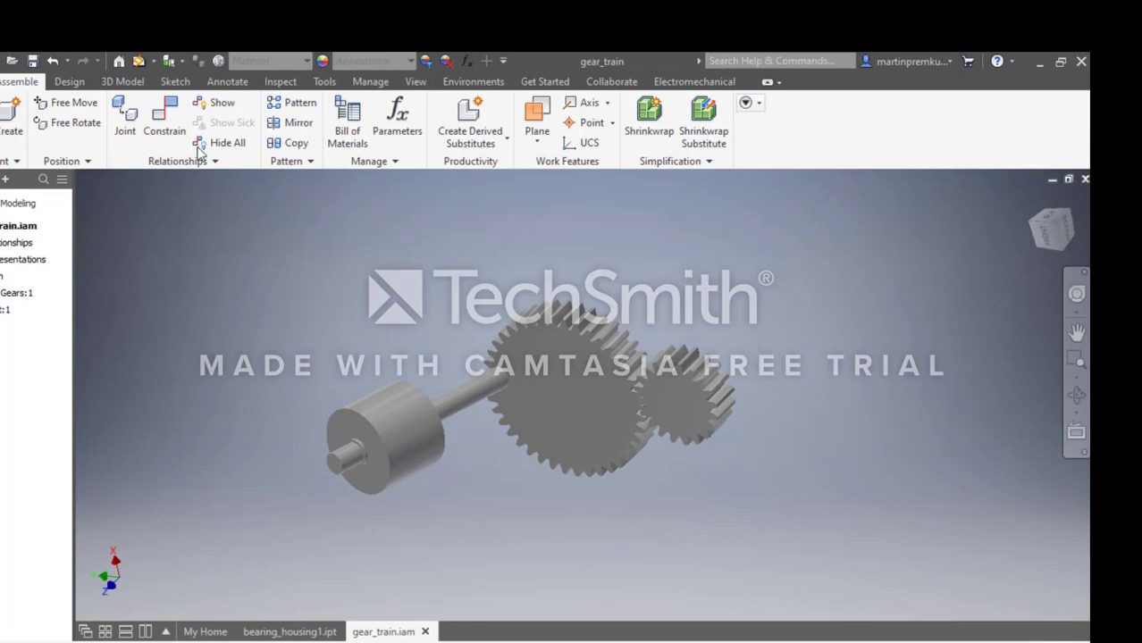
{"action": "left_click", "coordinate": [70, 82]}
{"action": "left_click", "coordinate": [413, 134]}
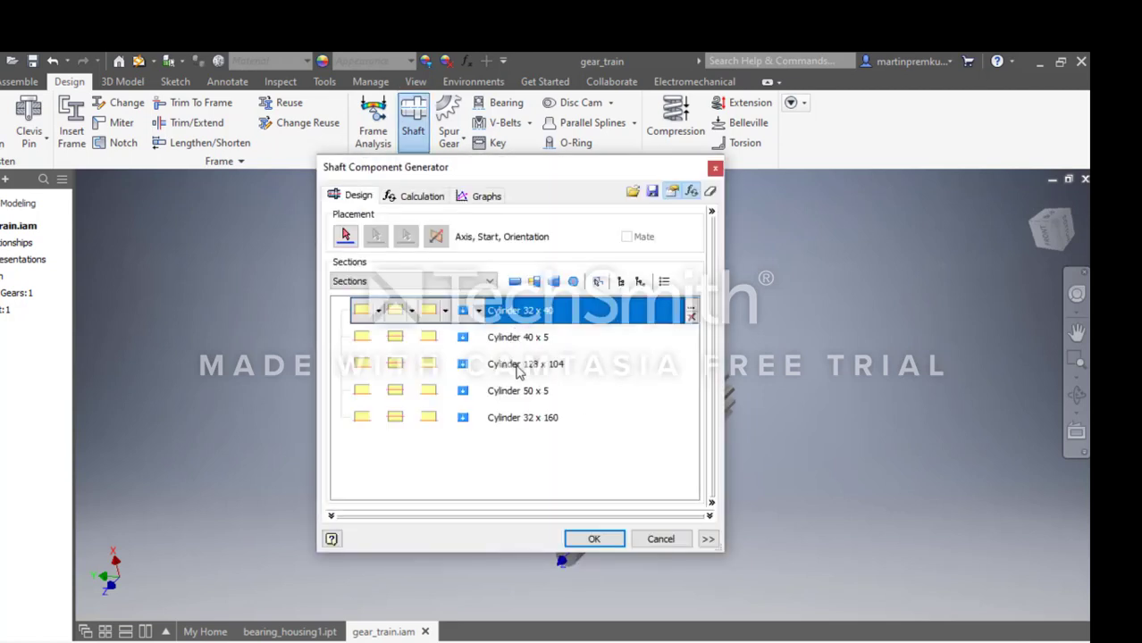
{"action": "left_click", "coordinate": [518, 368]}
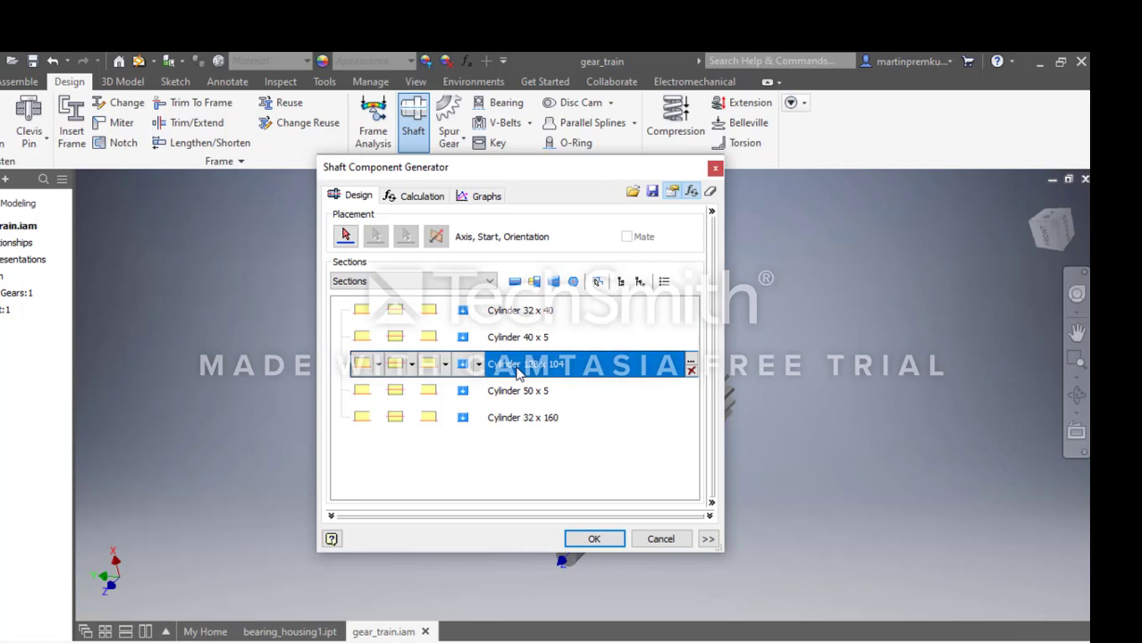
{"action": "double_click", "coordinate": [521, 372]}
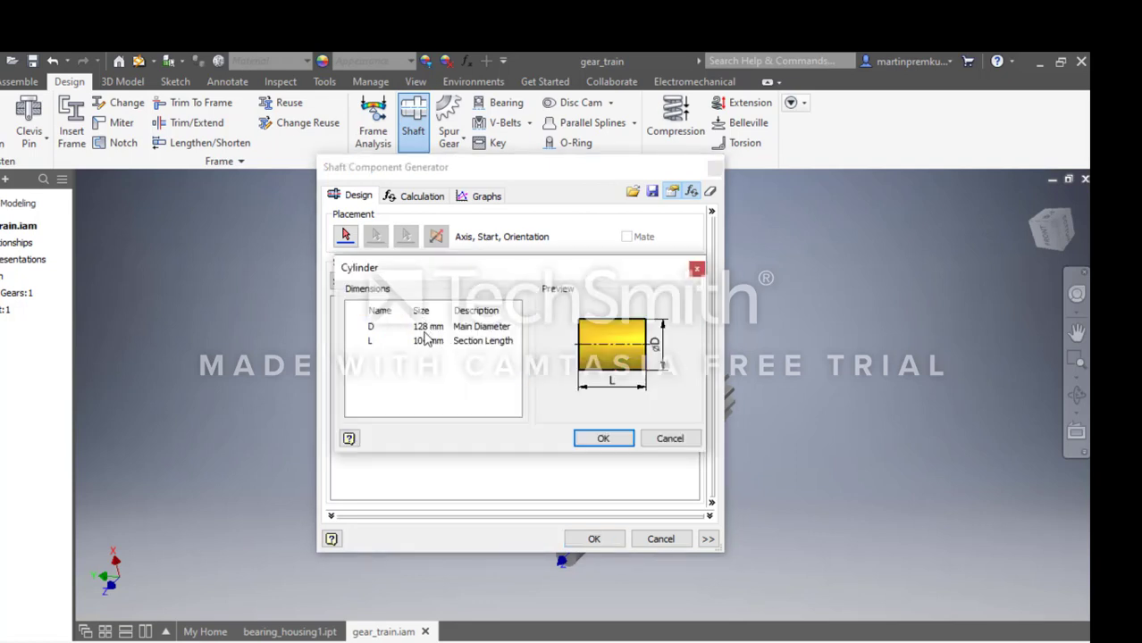
{"action": "left_click", "coordinate": [429, 327]}
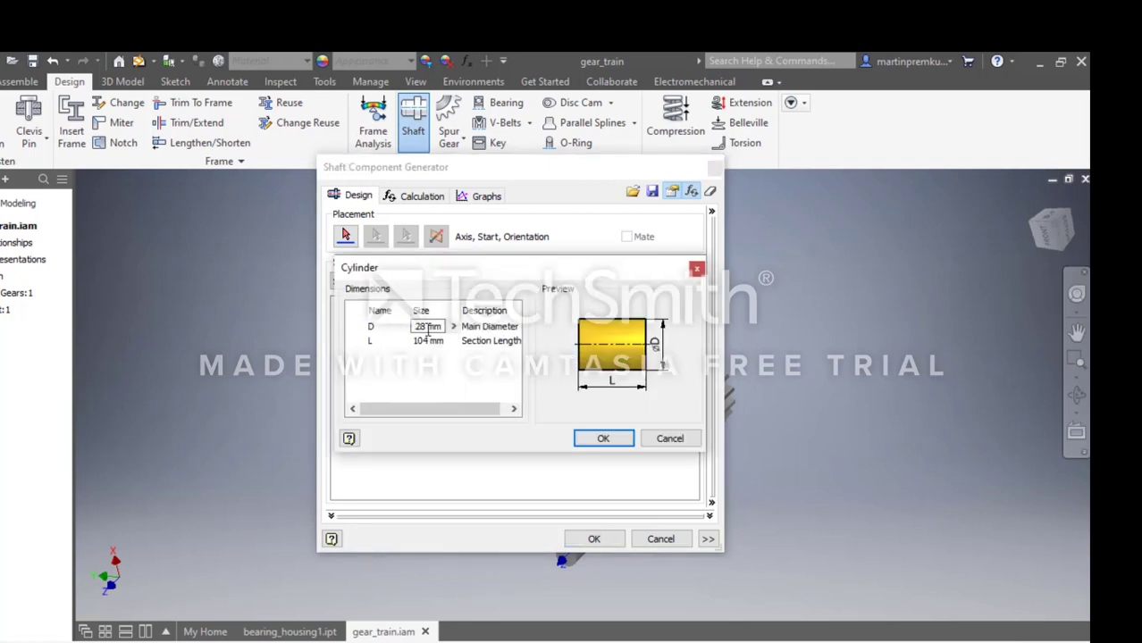
{"action": "left_click_drag", "start_coordinate": [442, 327], "coordinate": [390, 330]}
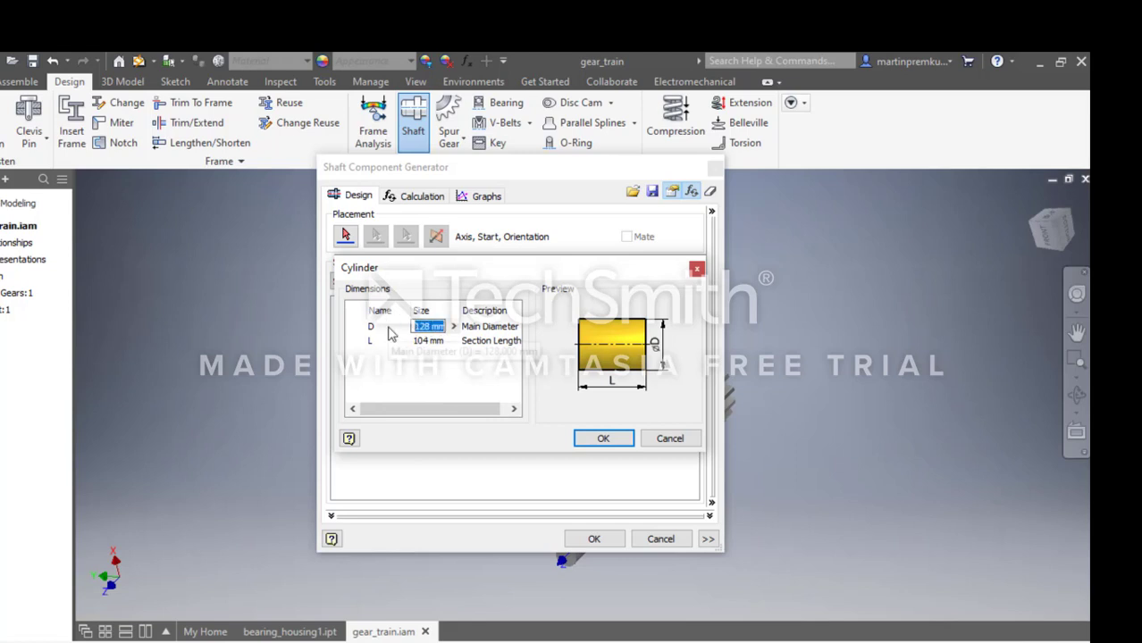
{"action": "type", "text": "56"}
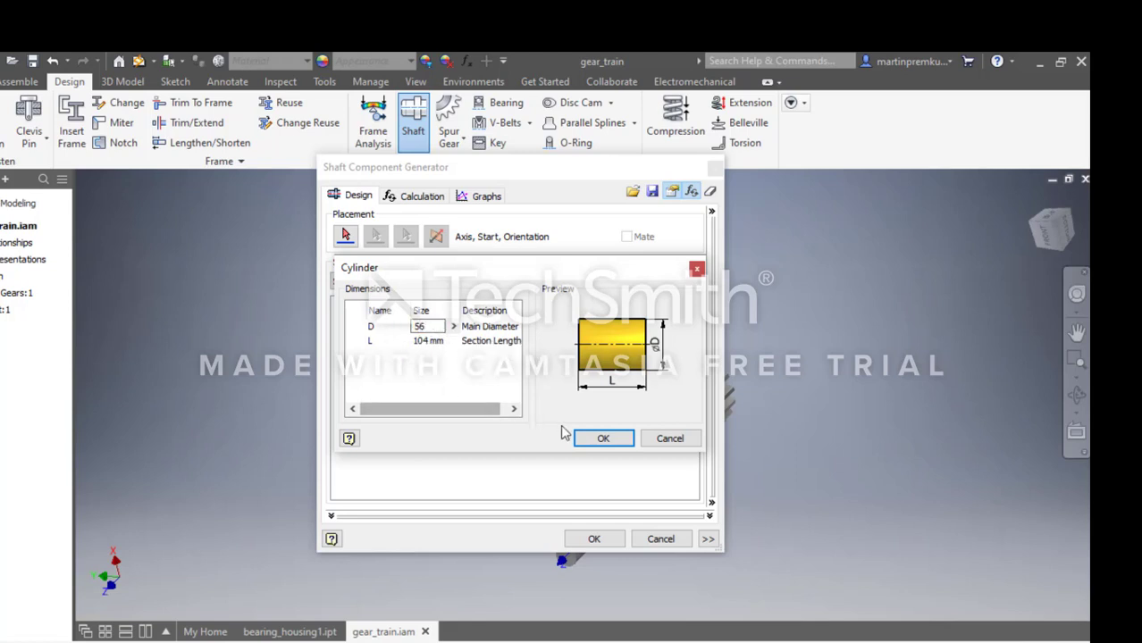
{"action": "left_click", "coordinate": [589, 441]}
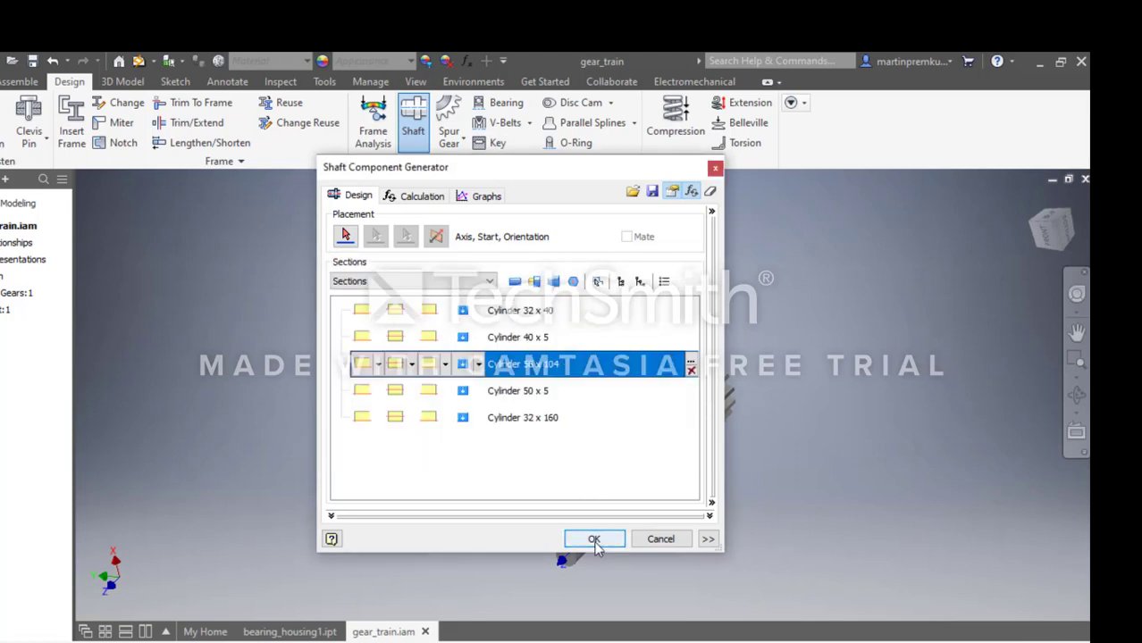
Generate the second shaft with the default file names and place it just below the gears.
{"action": "left_click", "coordinate": [595, 541]}
{"action": "left_click", "coordinate": [651, 468]}
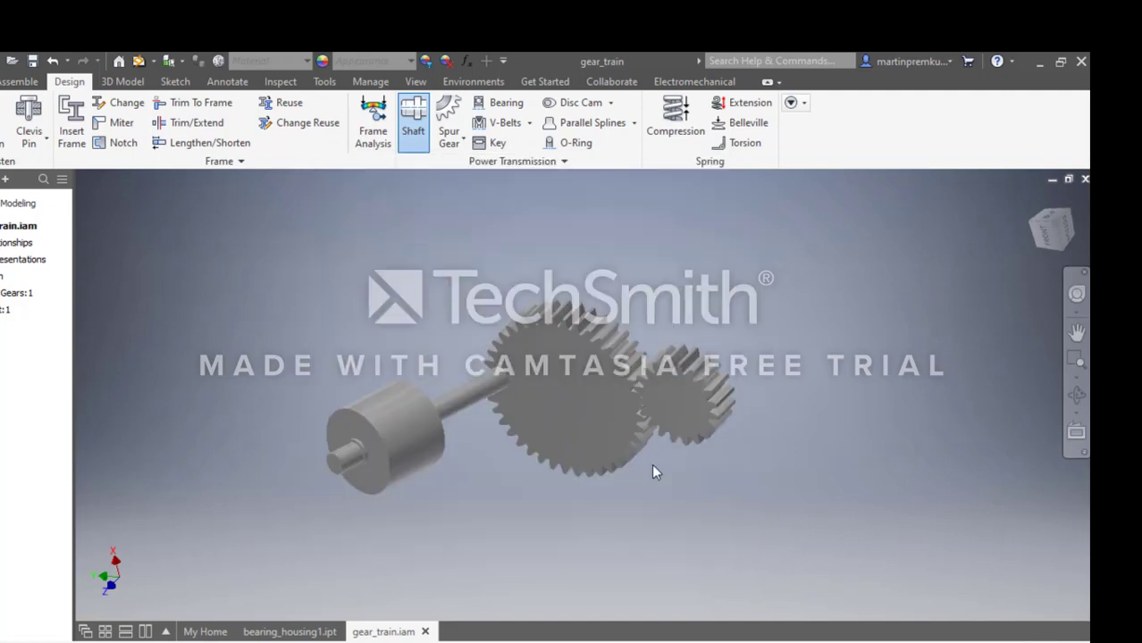
{"action": "left_click", "coordinate": [617, 570]}
{"action": "left_click", "coordinate": [628, 576]}
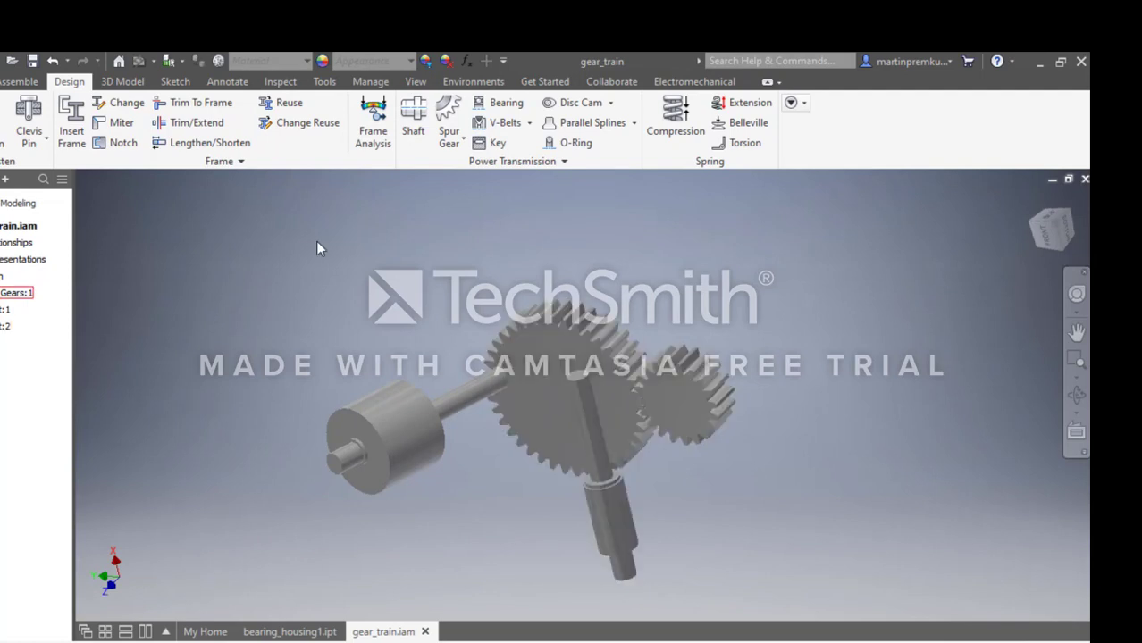
Free-rotate the second shaft so its short end points towards the small gear.
{"action": "left_click", "coordinate": [20, 81]}
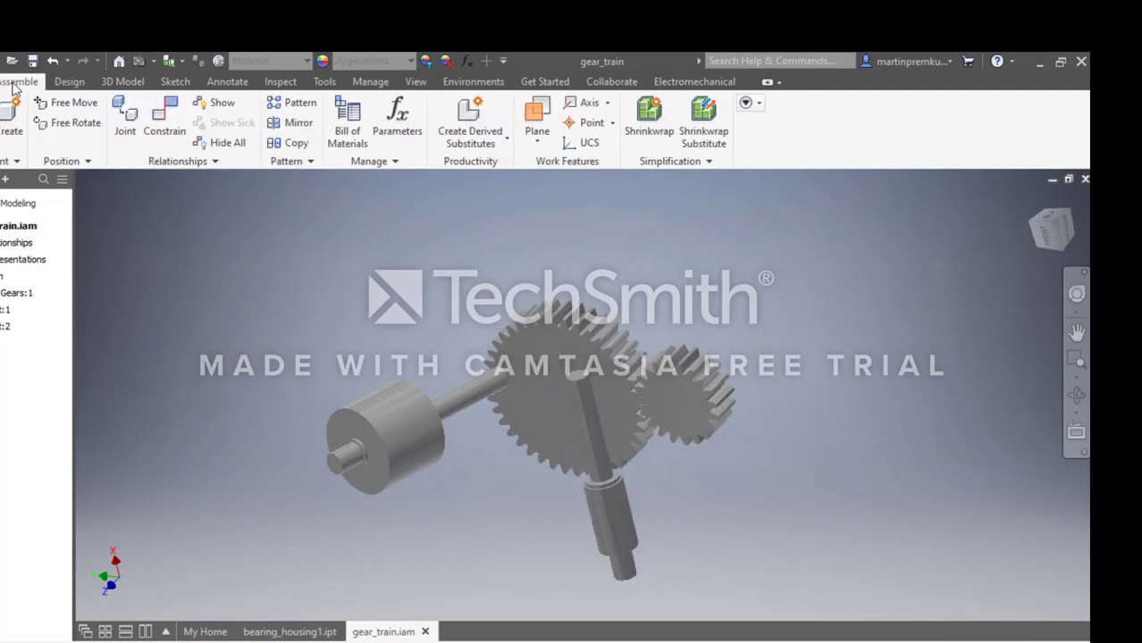
{"action": "left_click", "coordinate": [72, 123]}
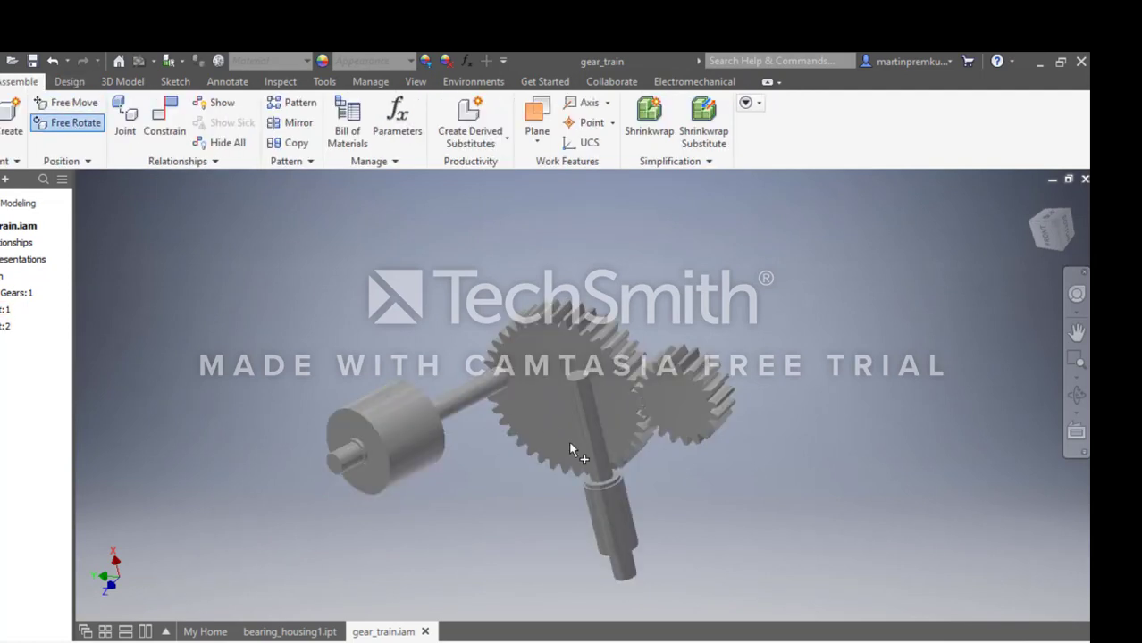
{"action": "left_click", "coordinate": [616, 502]}
{"action": "left_click_drag", "start_coordinate": [571, 411], "coordinate": [707, 450]}
{"action": "key", "text": "Escape"}
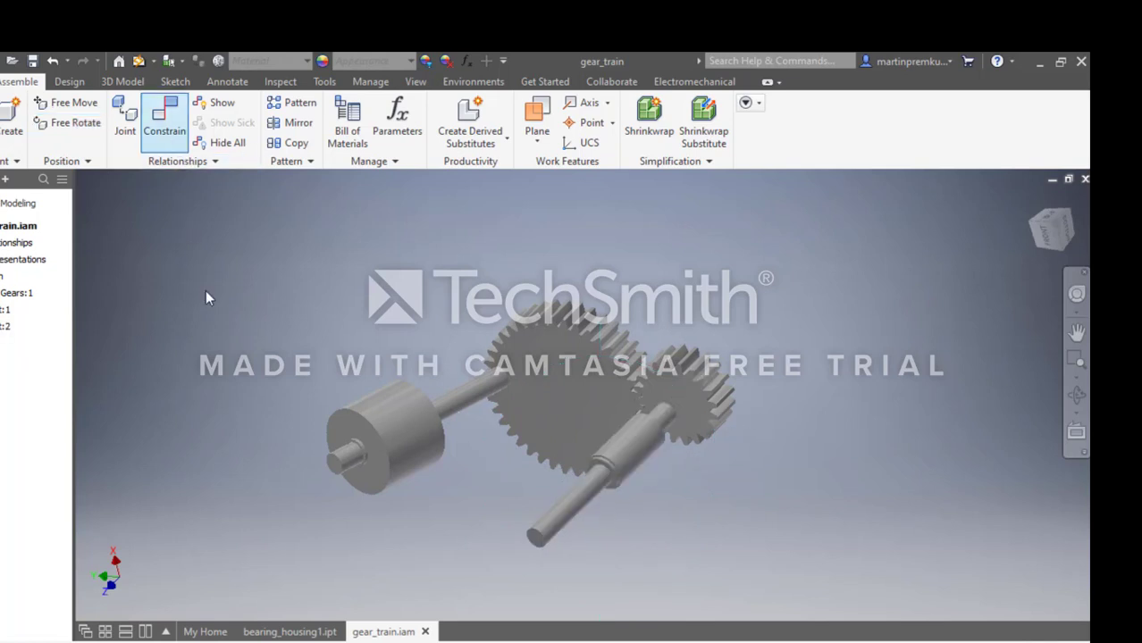
Mate the axis of the large-diameter shaft to the Z axis of Spur Gear2 with 0 mm offset.
{"action": "left_click_drag", "start_coordinate": [248, 427], "coordinate": [167, 232]}
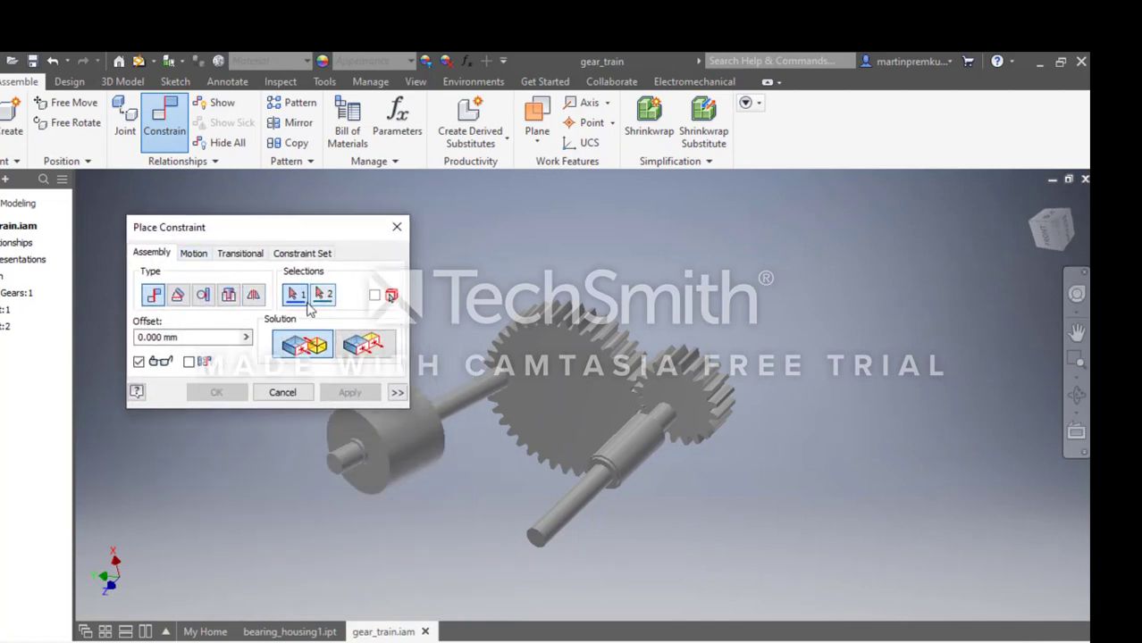
{"action": "left_click", "coordinate": [411, 446]}
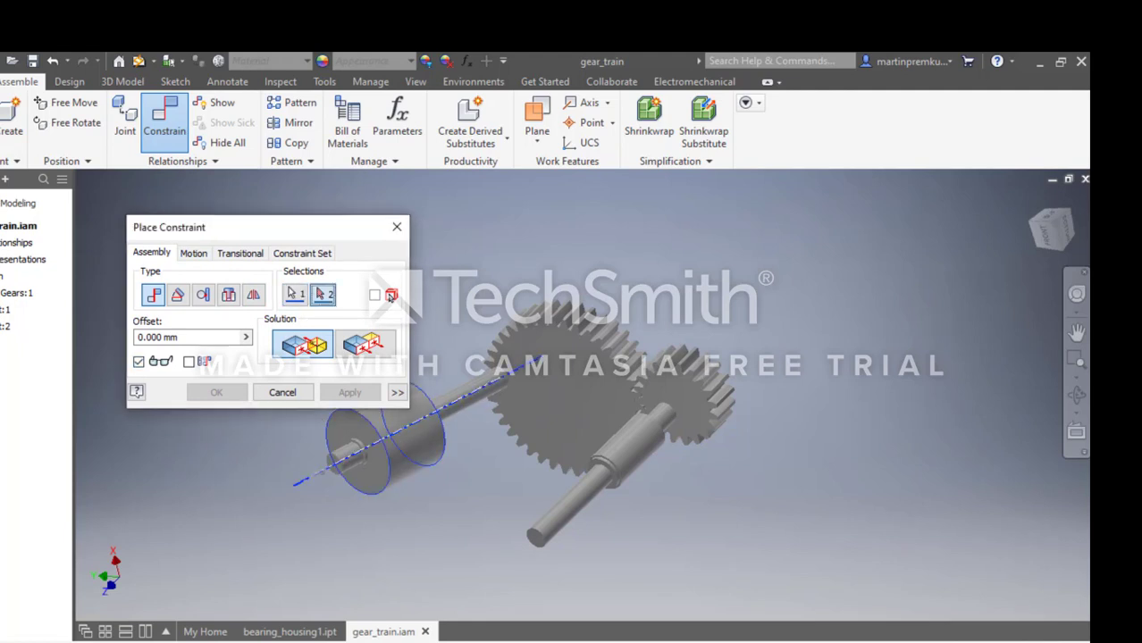
{"action": "left_click", "coordinate": [1, 293]}
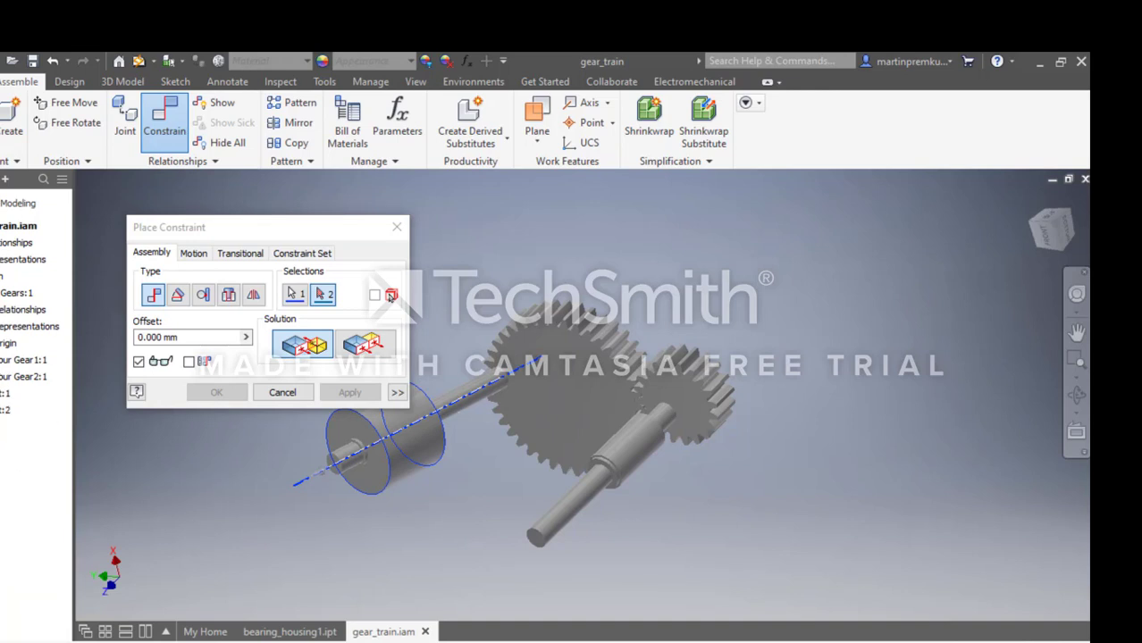
{"action": "left_click", "coordinate": [1, 377]}
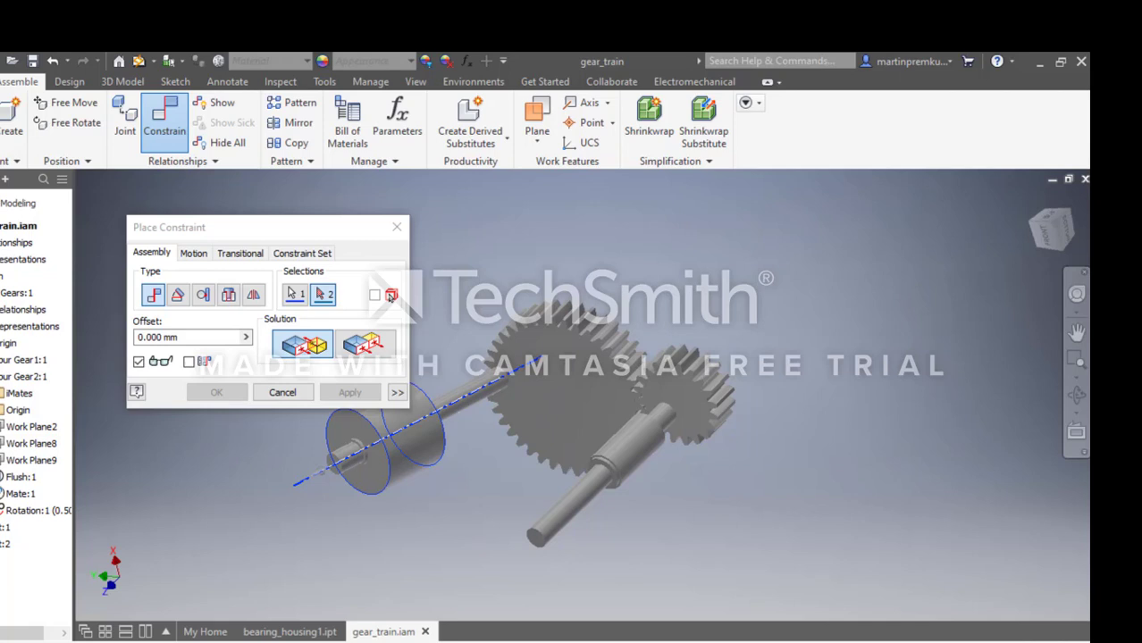
{"action": "left_click", "coordinate": [1, 410]}
{"action": "left_click_drag", "start_coordinate": [14, 511], "coordinate": [12, 518]}
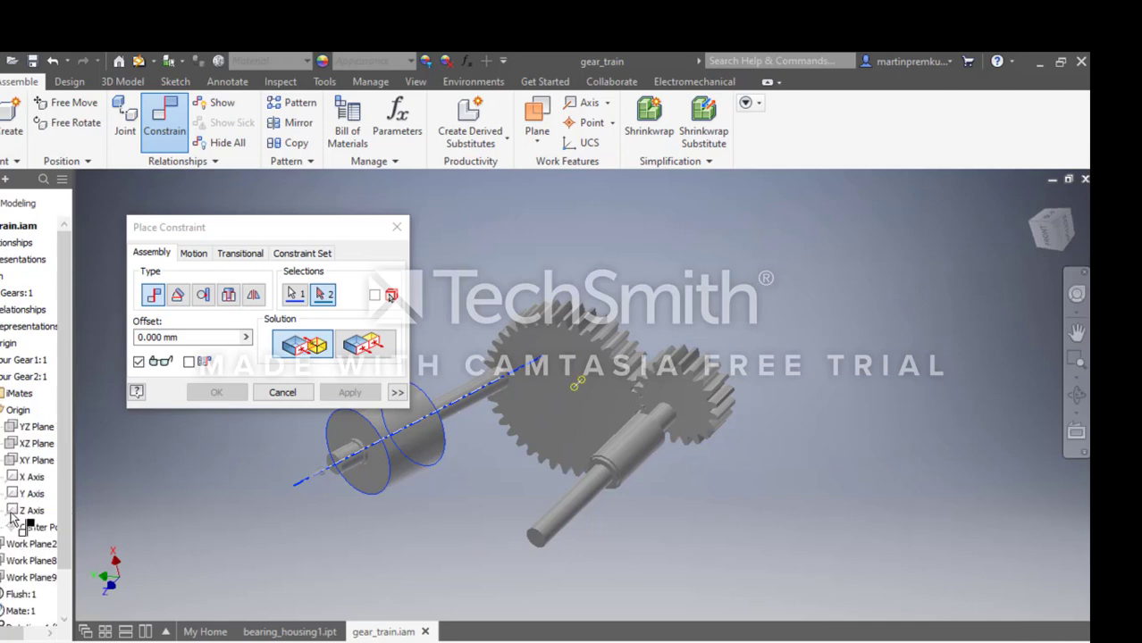
{"action": "left_click", "coordinate": [13, 514]}
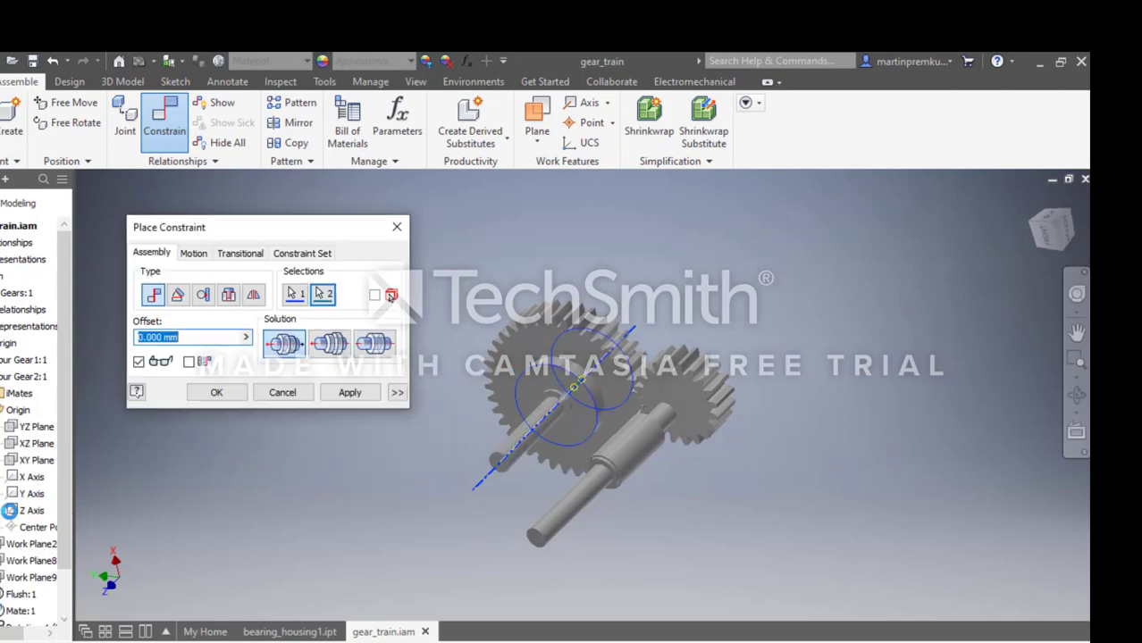
{"action": "left_click", "coordinate": [217, 397]}
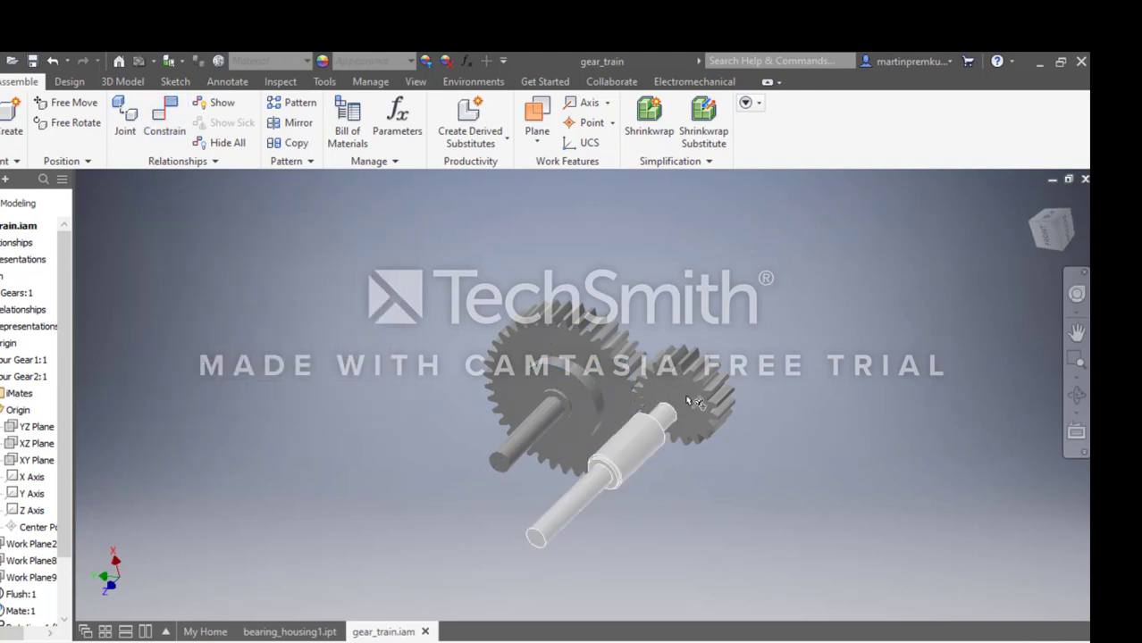
Mate the large gear's side face to the circular edge where its shaft's long thin section meets the collar, with a 30 mm offset.
{"action": "left_click", "coordinate": [1079, 296]}
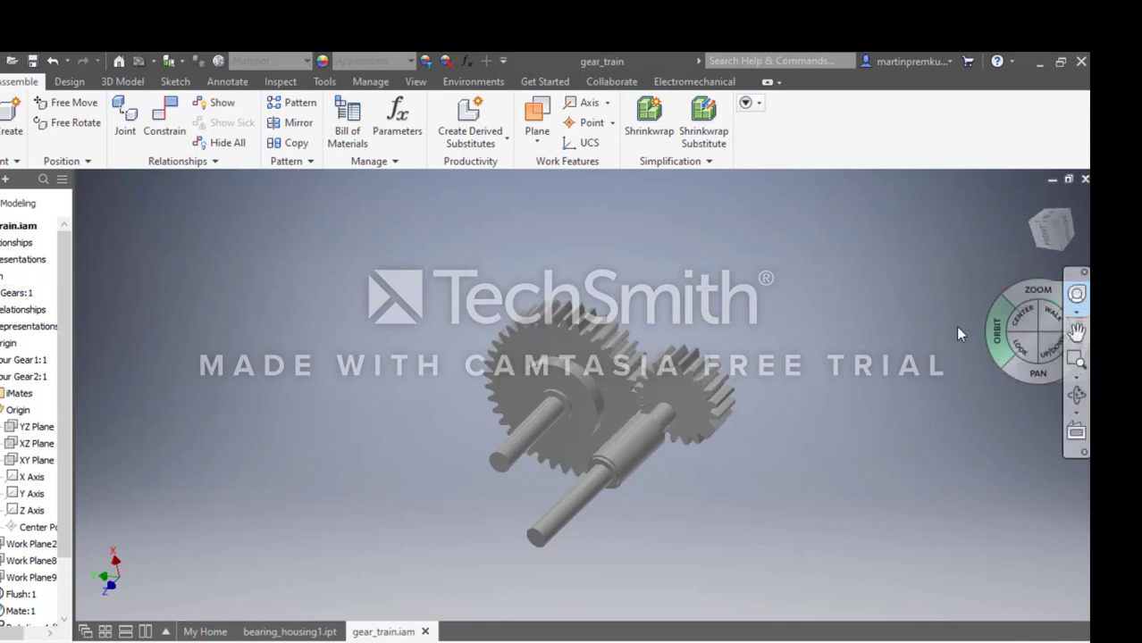
{"action": "left_click_drag", "start_coordinate": [894, 331], "coordinate": [823, 373]}
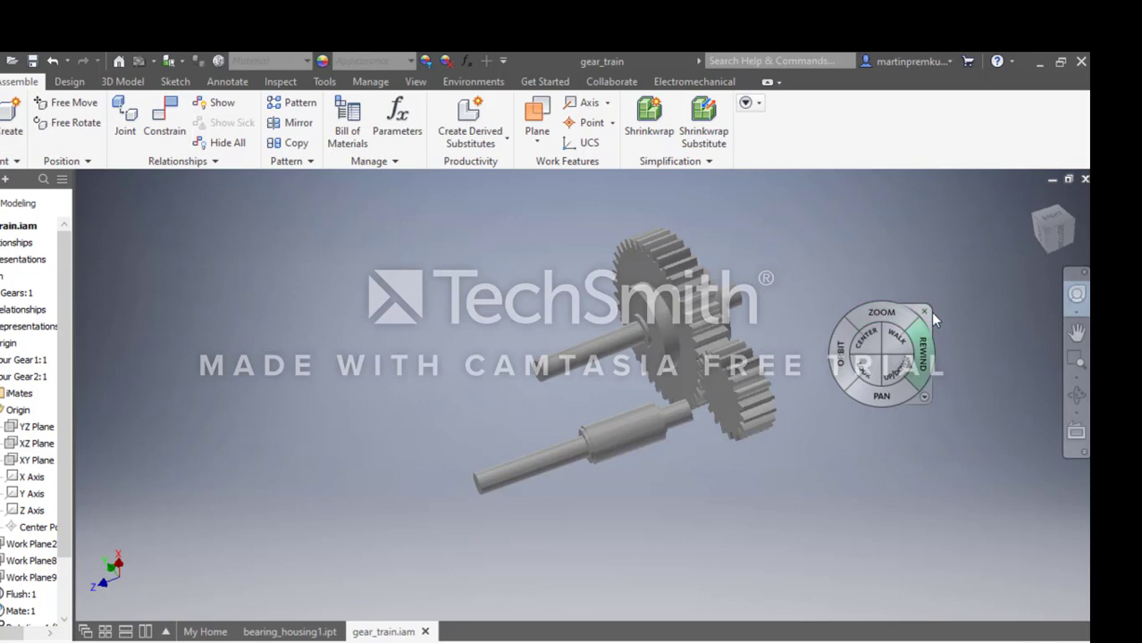
{"action": "left_click", "coordinate": [924, 311]}
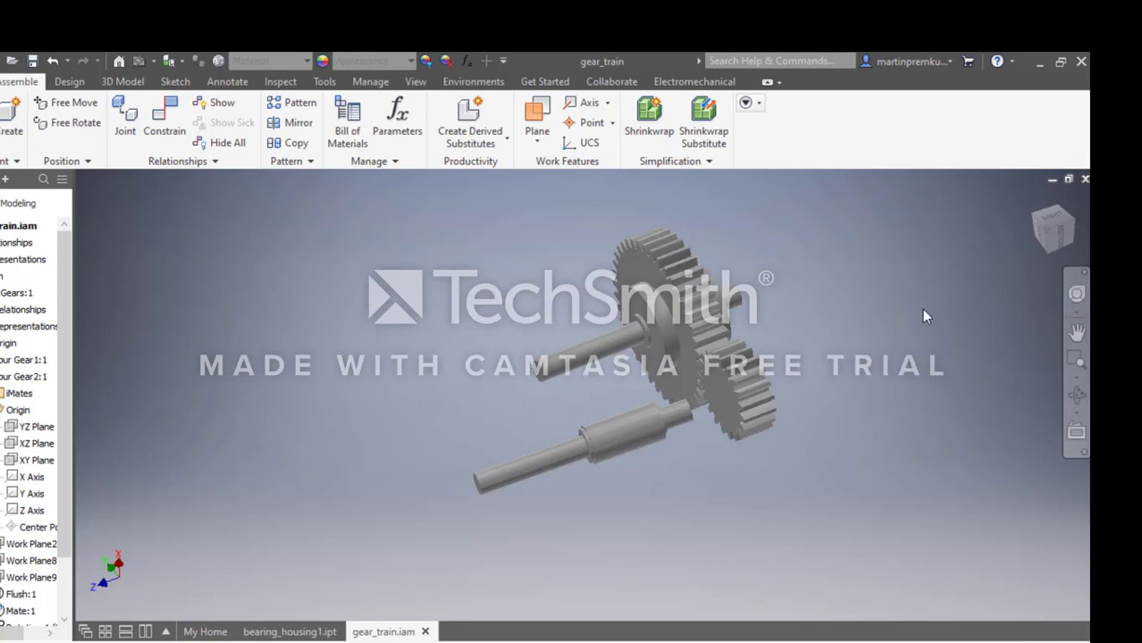
{"action": "left_click", "coordinate": [170, 120]}
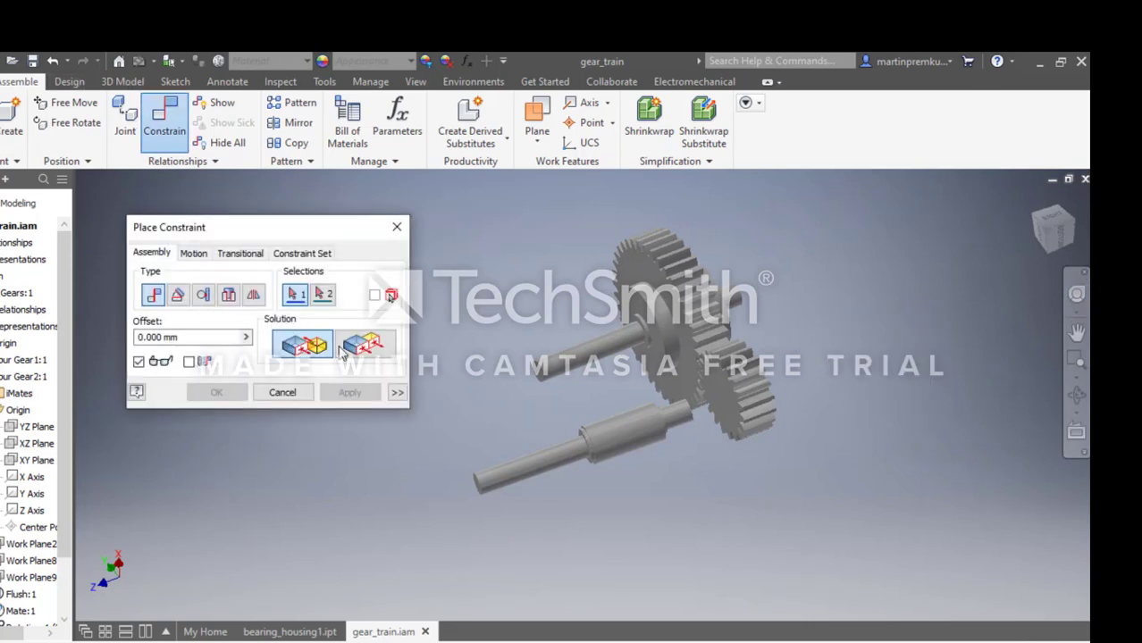
{"action": "left_click", "coordinate": [647, 343]}
{"action": "left_click", "coordinate": [576, 364]}
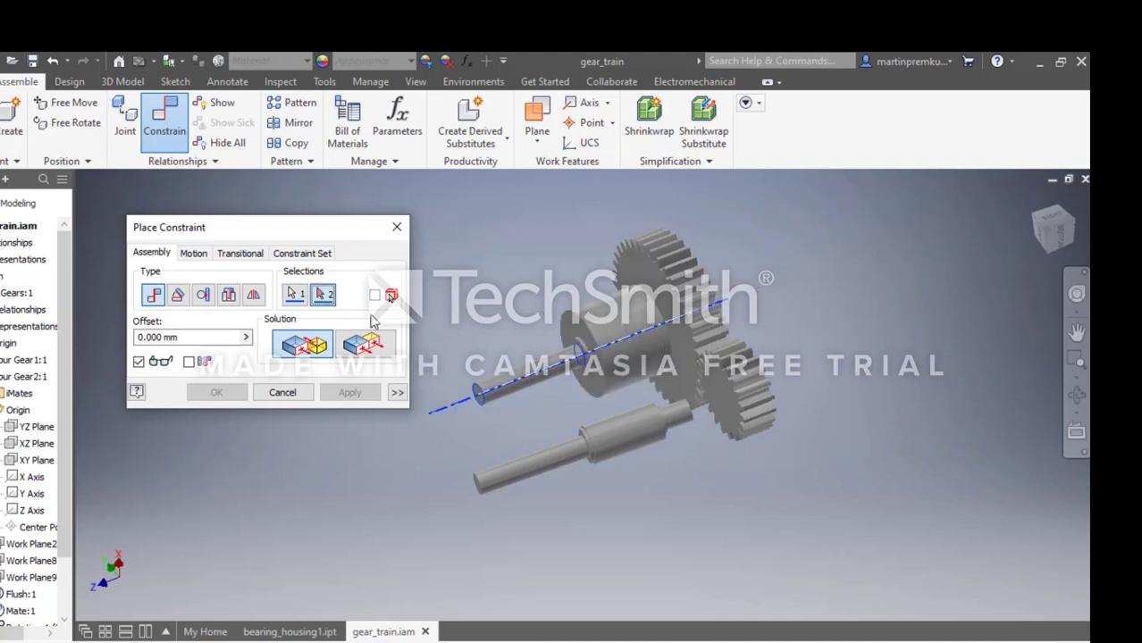
{"action": "left_click", "coordinate": [296, 295]}
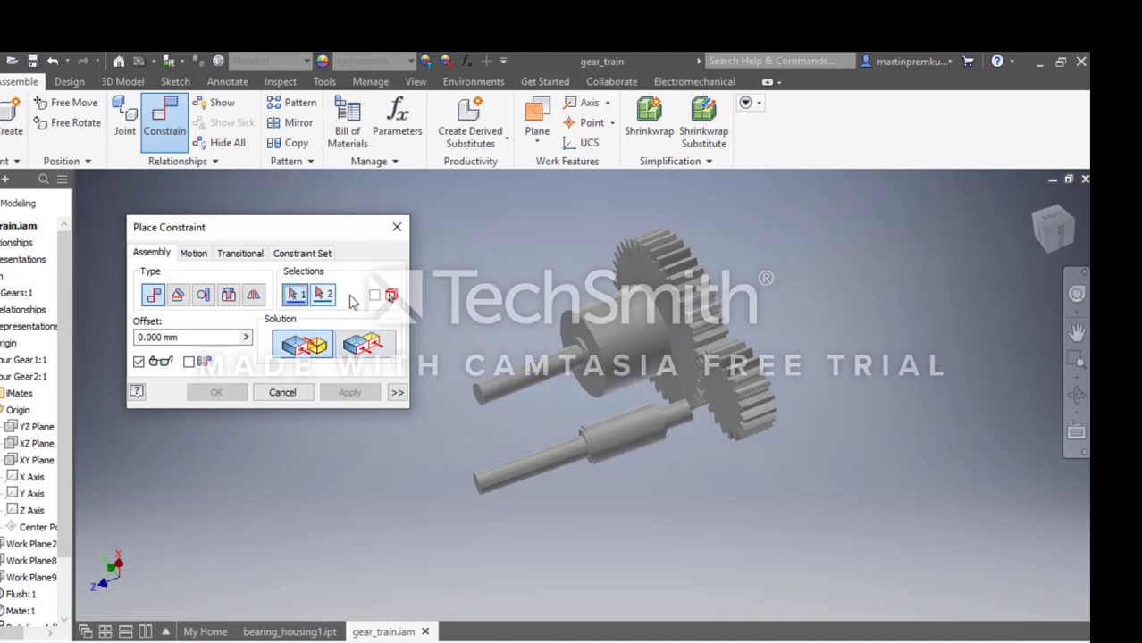
{"action": "left_click", "coordinate": [661, 300]}
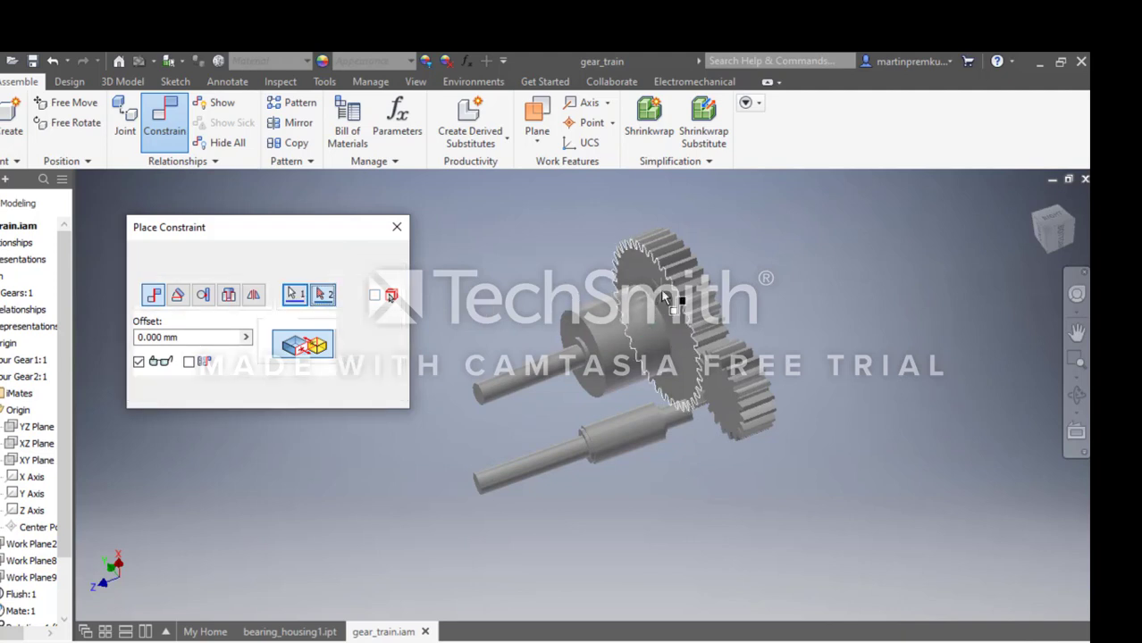
{"action": "scroll", "coordinate": [588, 357], "scroll_direction": "up", "scroll_amount": 5}
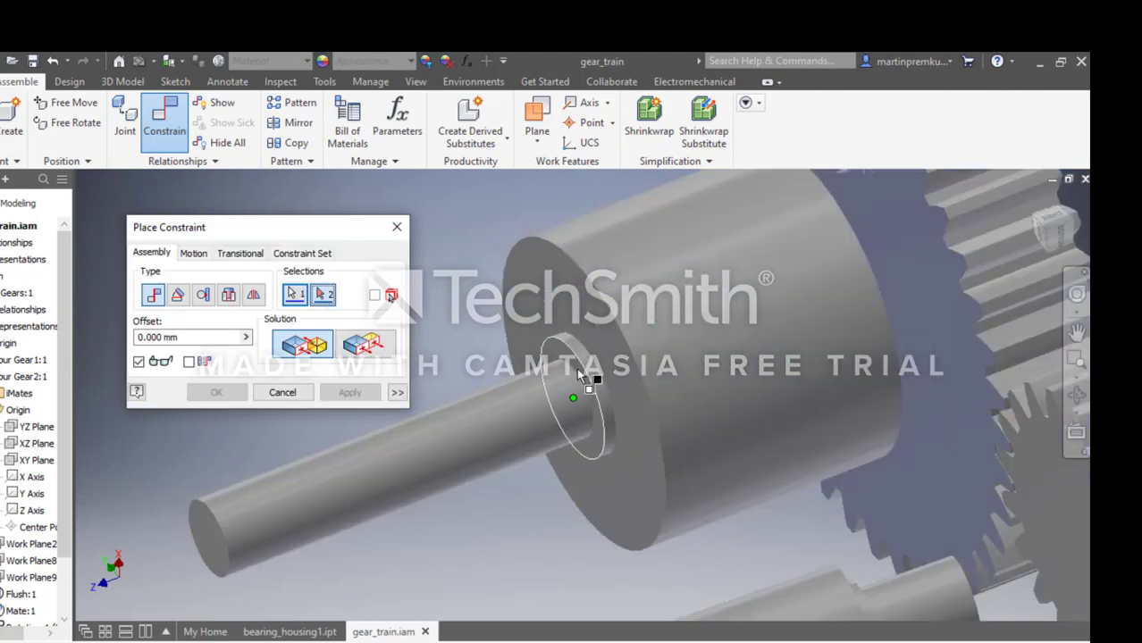
{"action": "left_click", "coordinate": [582, 416]}
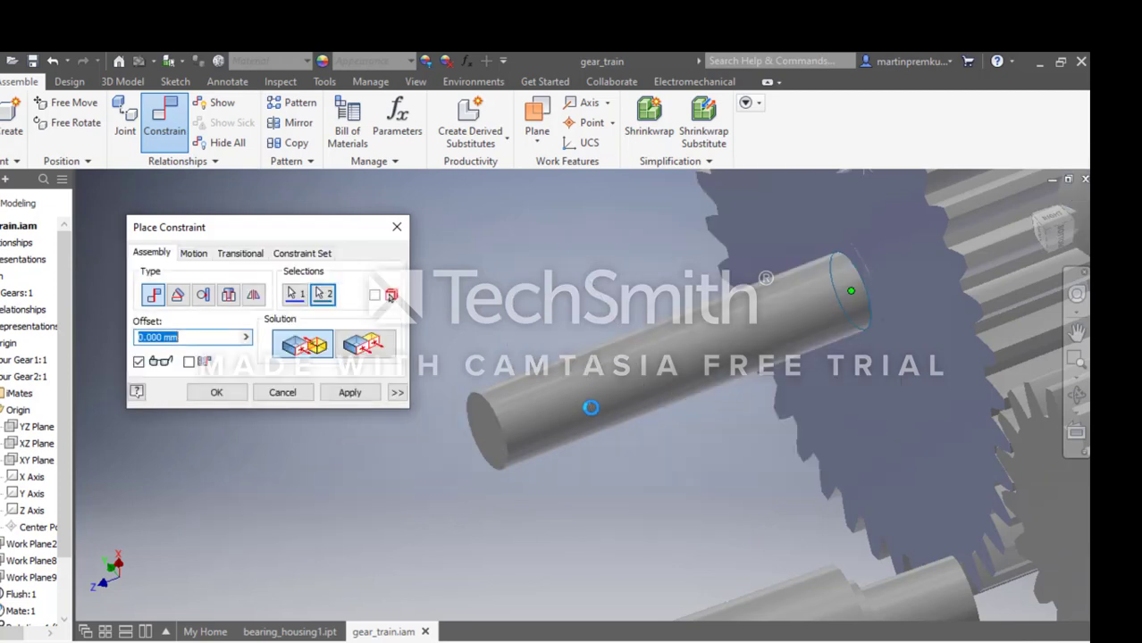
{"action": "scroll", "coordinate": [614, 409], "scroll_direction": "down", "scroll_amount": 5}
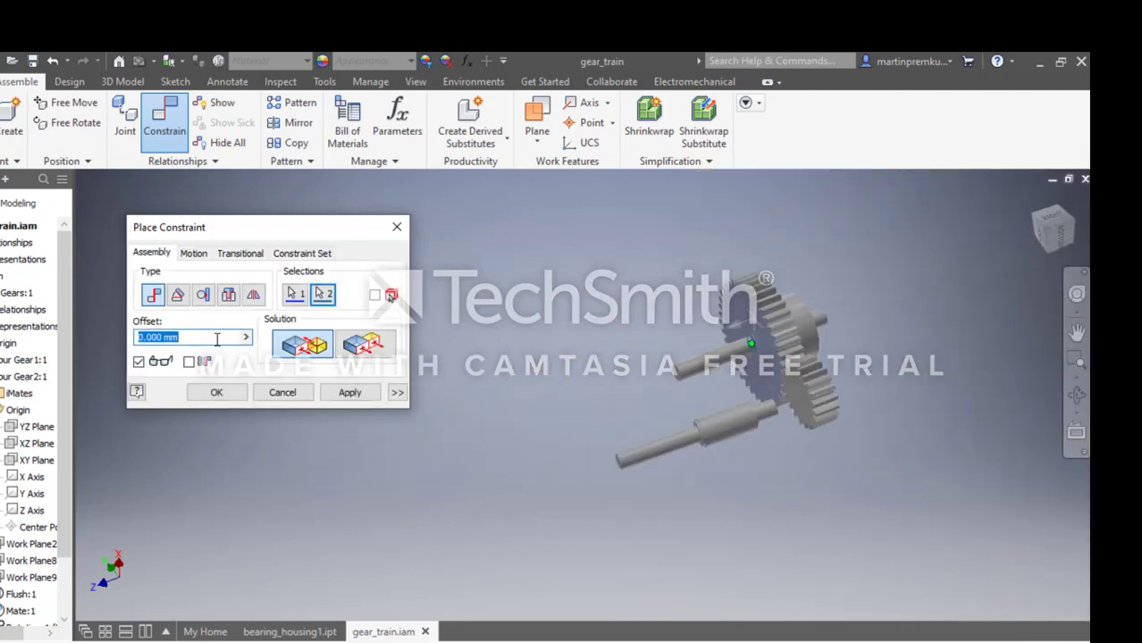
{"action": "type", "text": "30"}
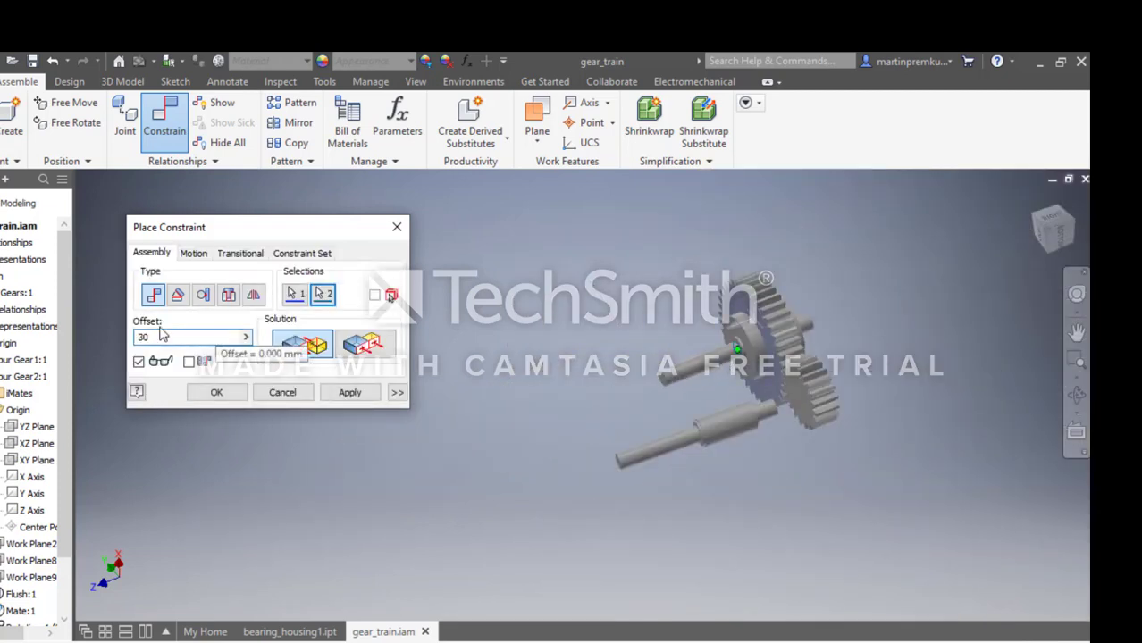
{"action": "left_click", "coordinate": [228, 393]}
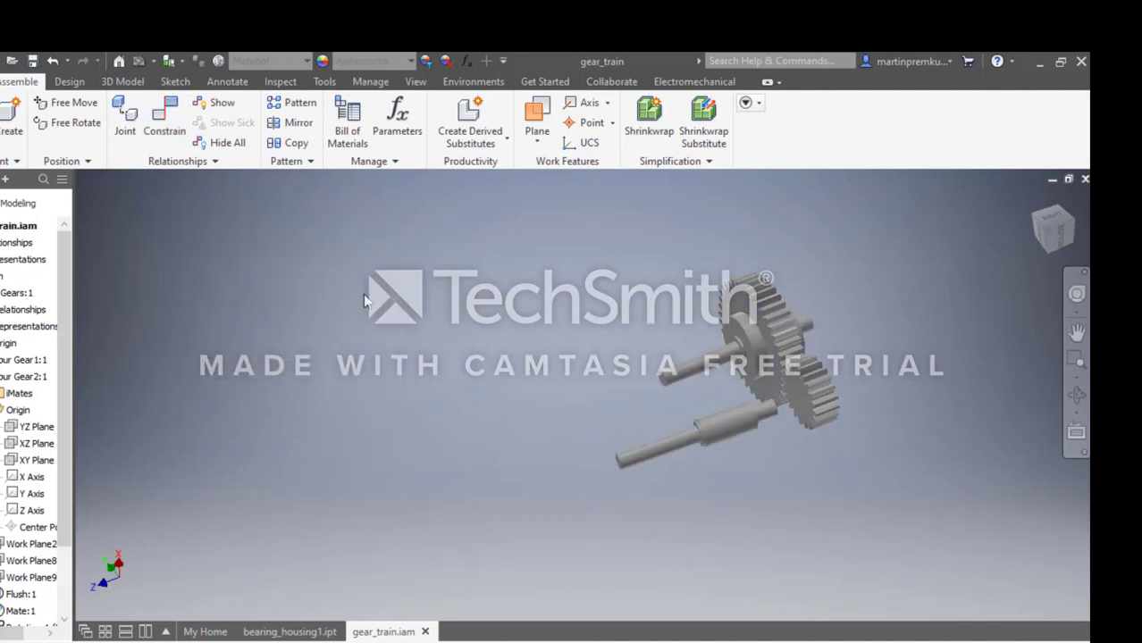
Mate the remaining shaft's axis to the Z axis of Spur Gear1 with 0 mm offset, using the solution that reverses the shaft's direction.
{"action": "left_click", "coordinate": [165, 121]}
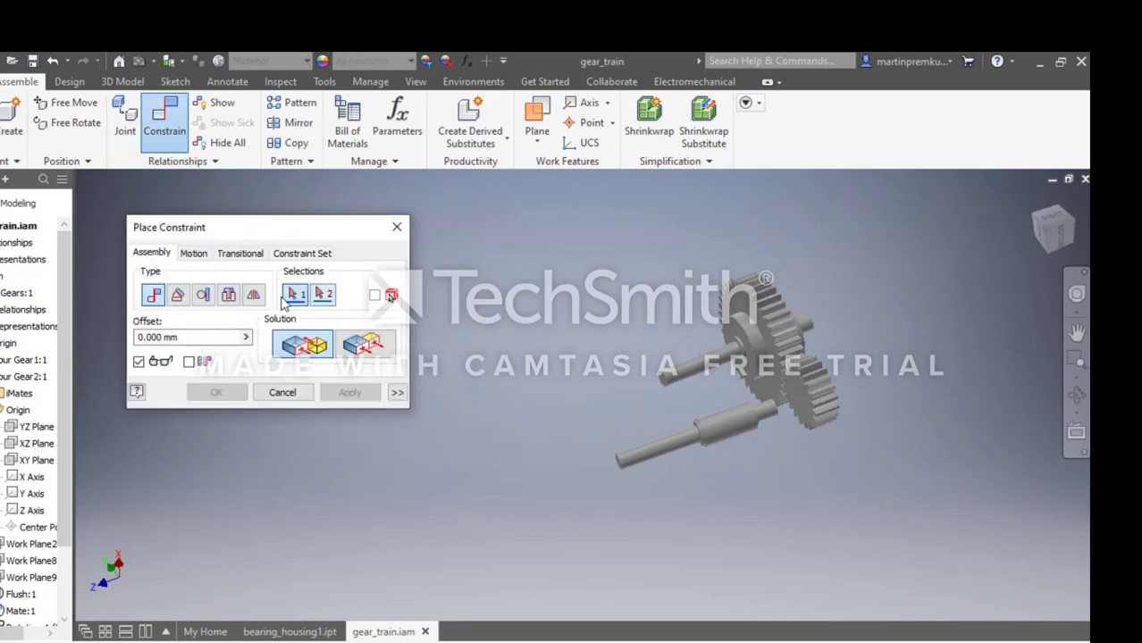
{"action": "left_click", "coordinate": [737, 422]}
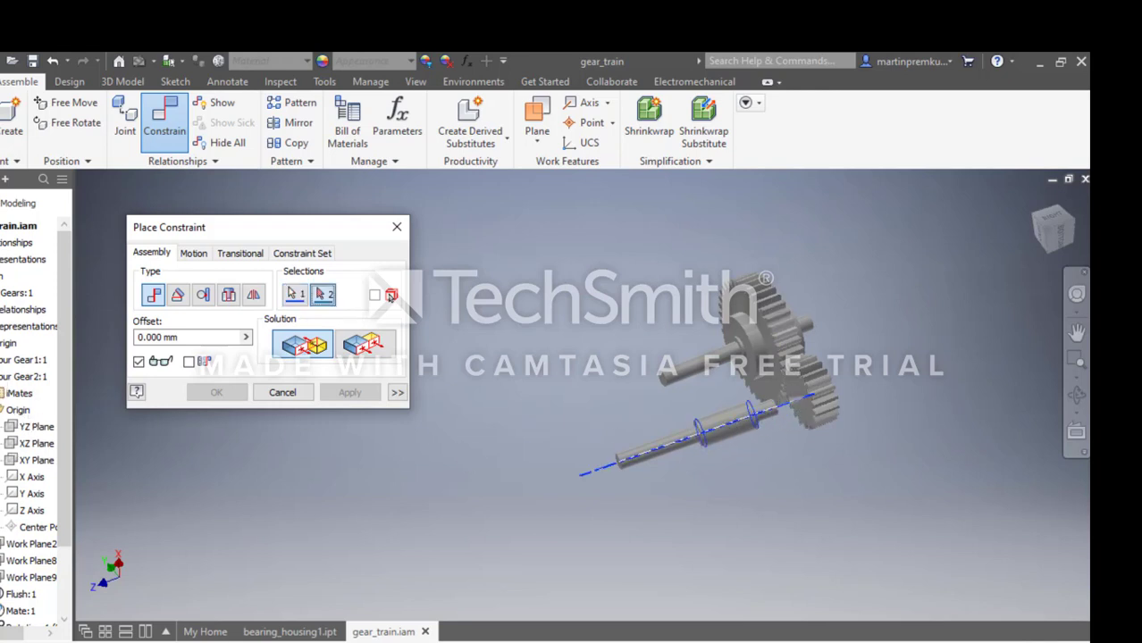
{"action": "left_click", "coordinate": [0, 360]}
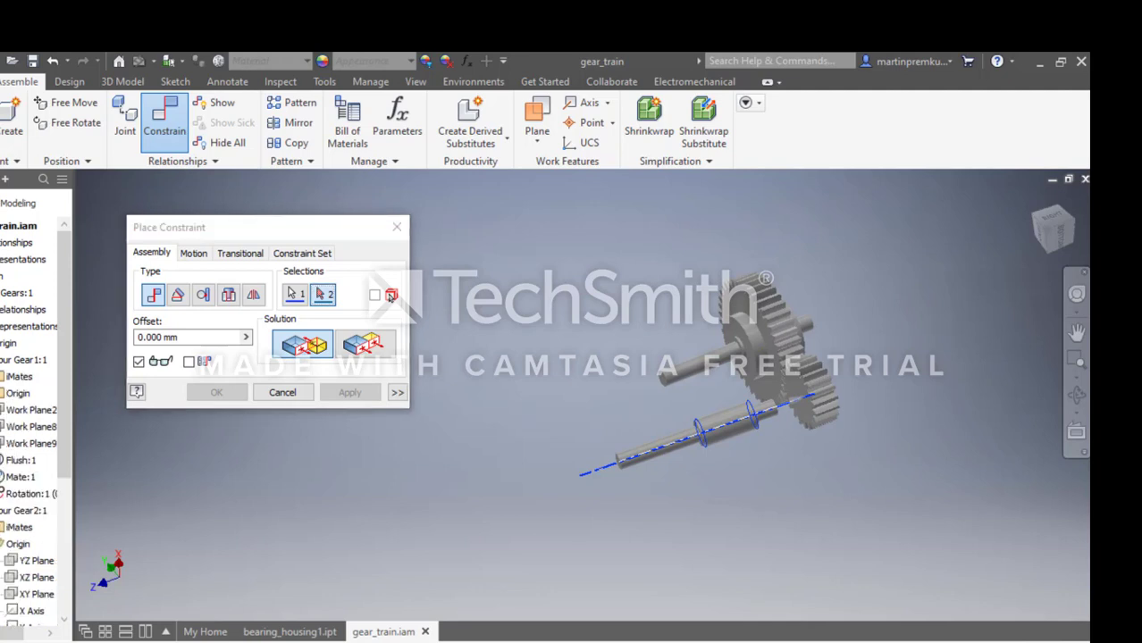
{"action": "left_click", "coordinate": [0, 393]}
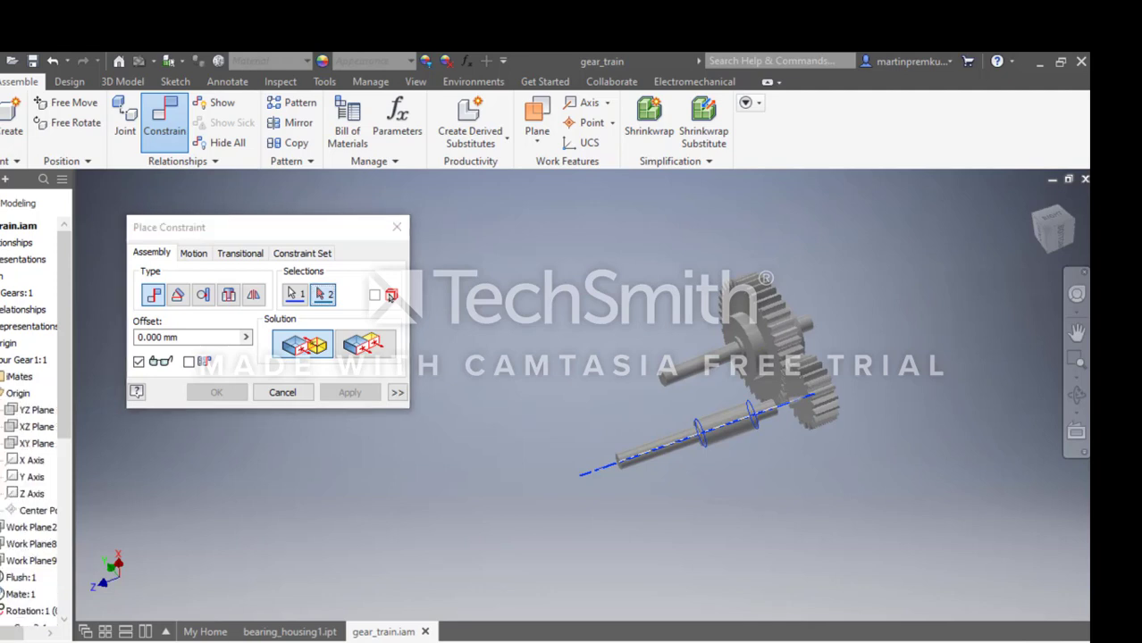
{"action": "left_click", "coordinate": [27, 496]}
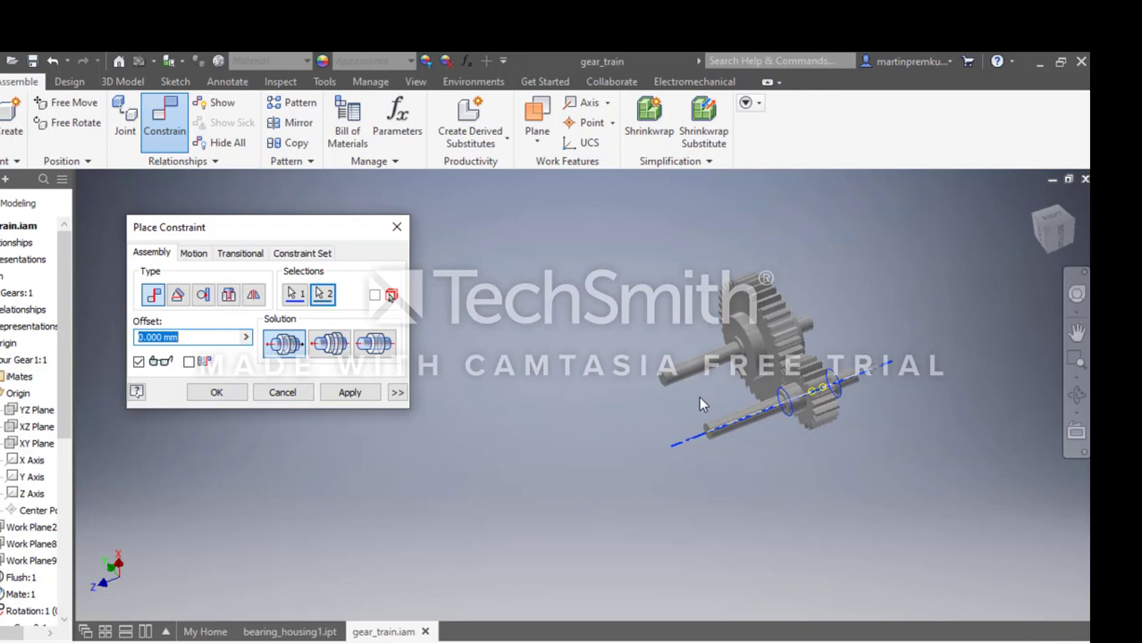
{"action": "left_click", "coordinate": [325, 348]}
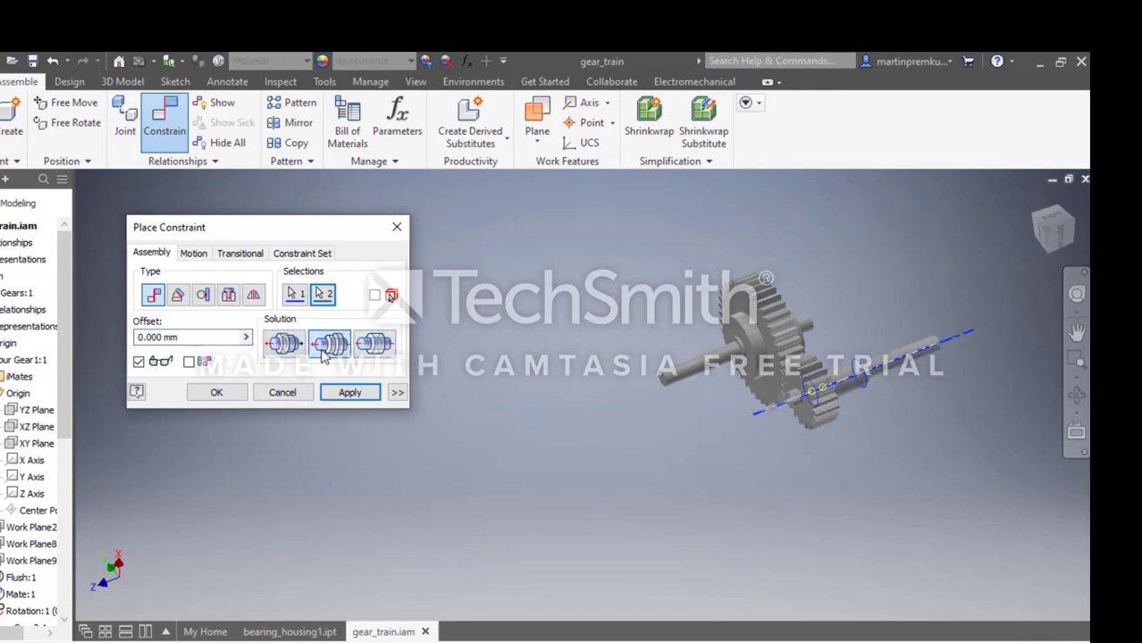
{"action": "left_click", "coordinate": [224, 394]}
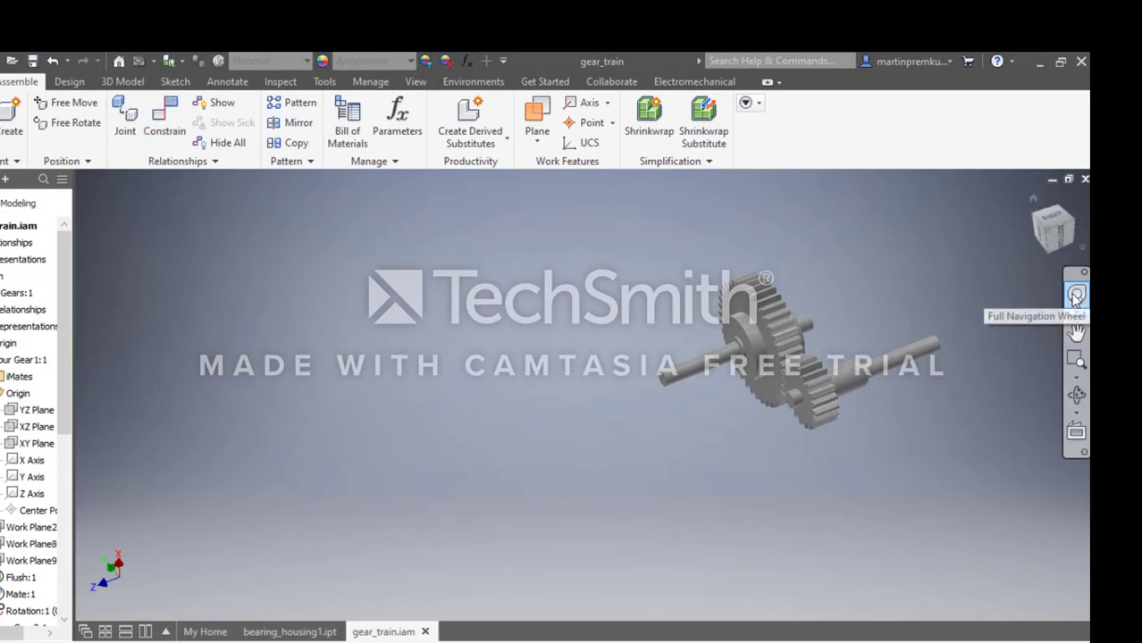
Mate the small gear's side face to the circular edge where its shaft's short thin section meets the collar, with a 30 mm offset.
{"action": "left_click", "coordinate": [154, 131]}
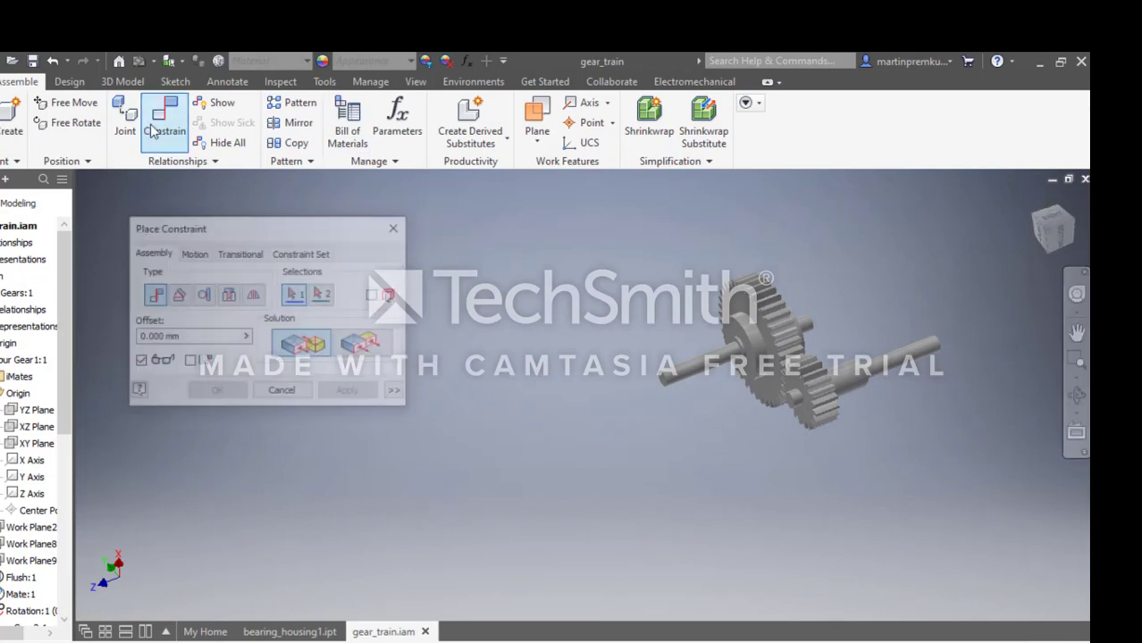
{"action": "left_click", "coordinate": [852, 380]}
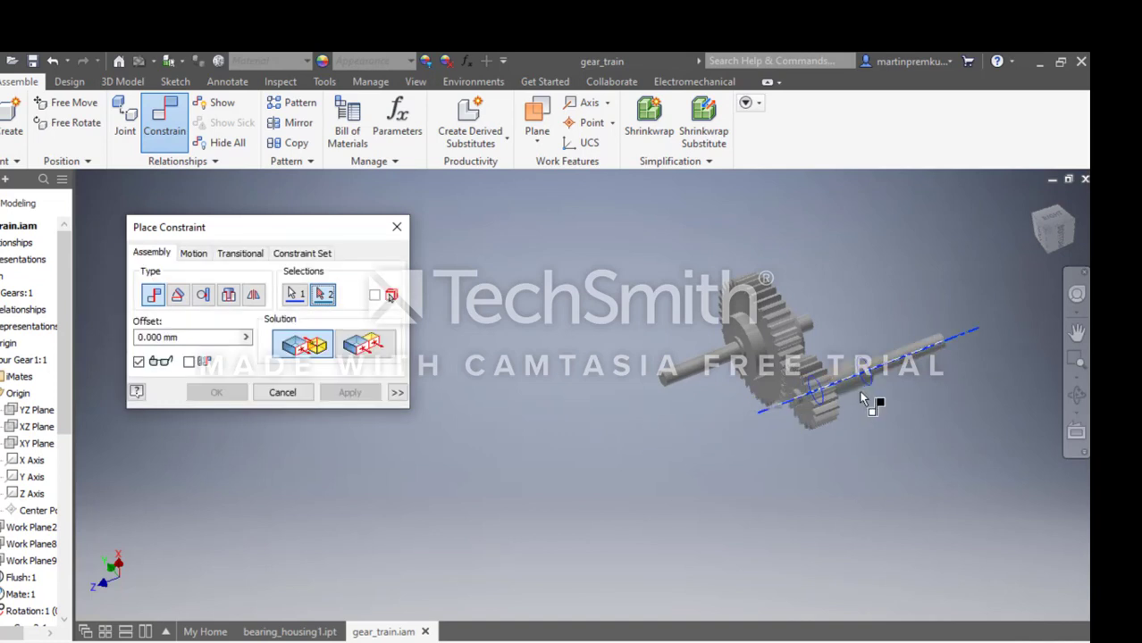
{"action": "scroll", "coordinate": [790, 404], "scroll_direction": "up", "scroll_amount": 5}
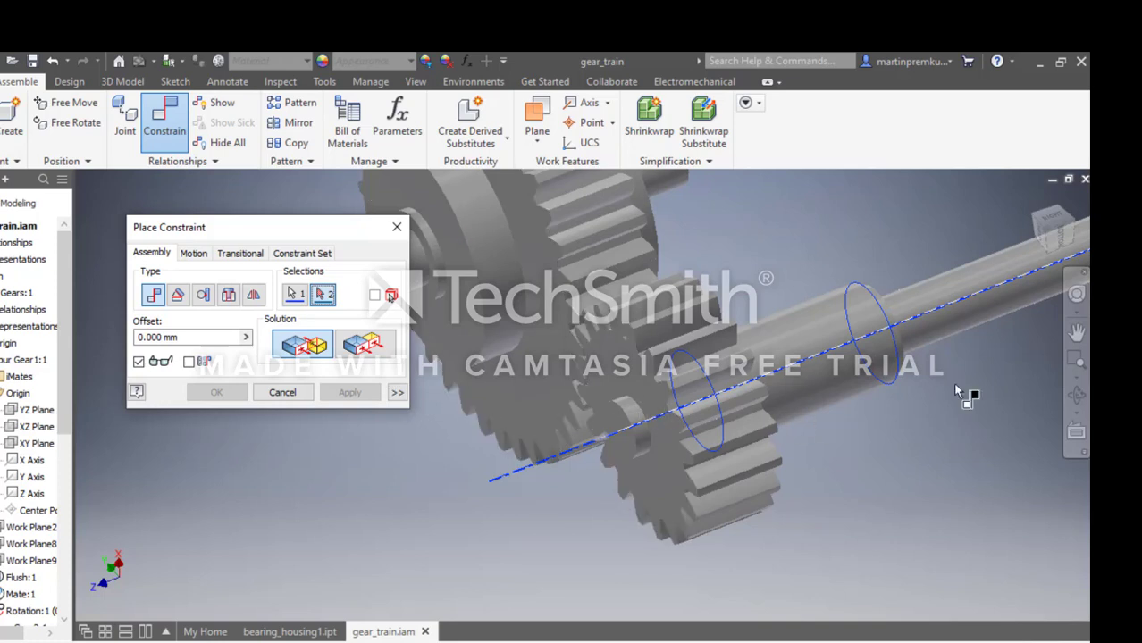
{"action": "left_click", "coordinate": [831, 350]}
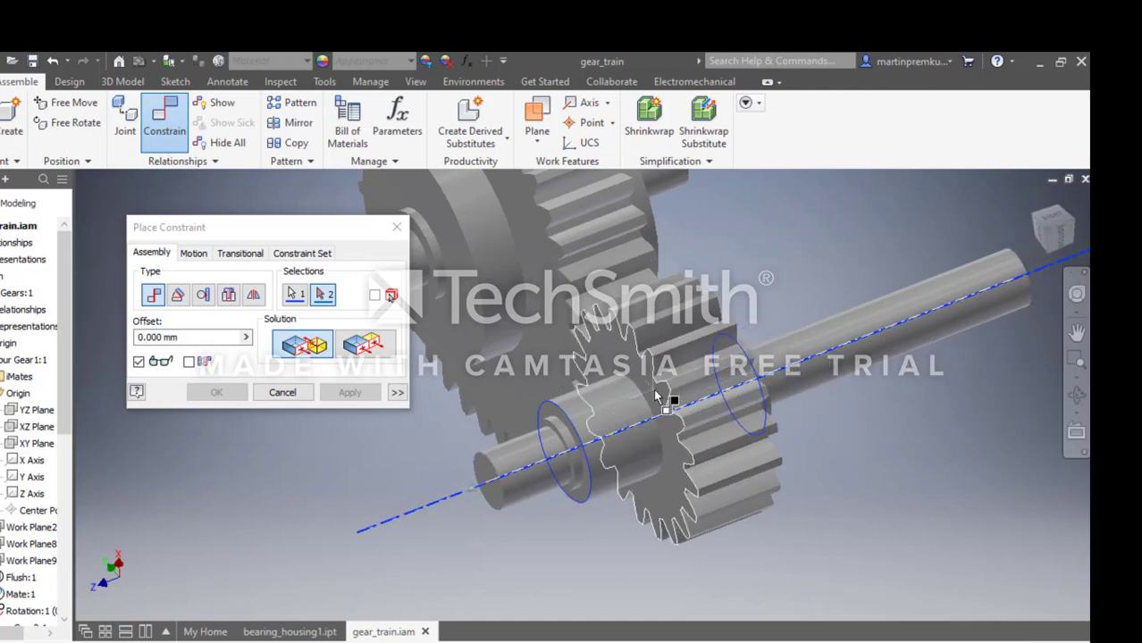
{"action": "left_click", "coordinate": [295, 294]}
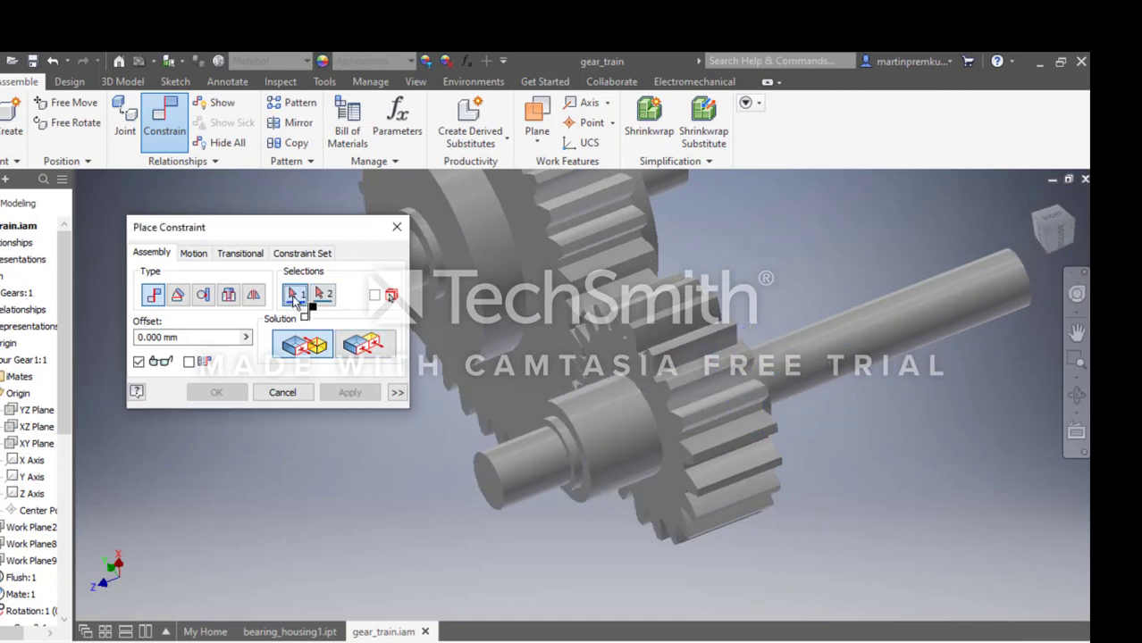
{"action": "left_click", "coordinate": [666, 397]}
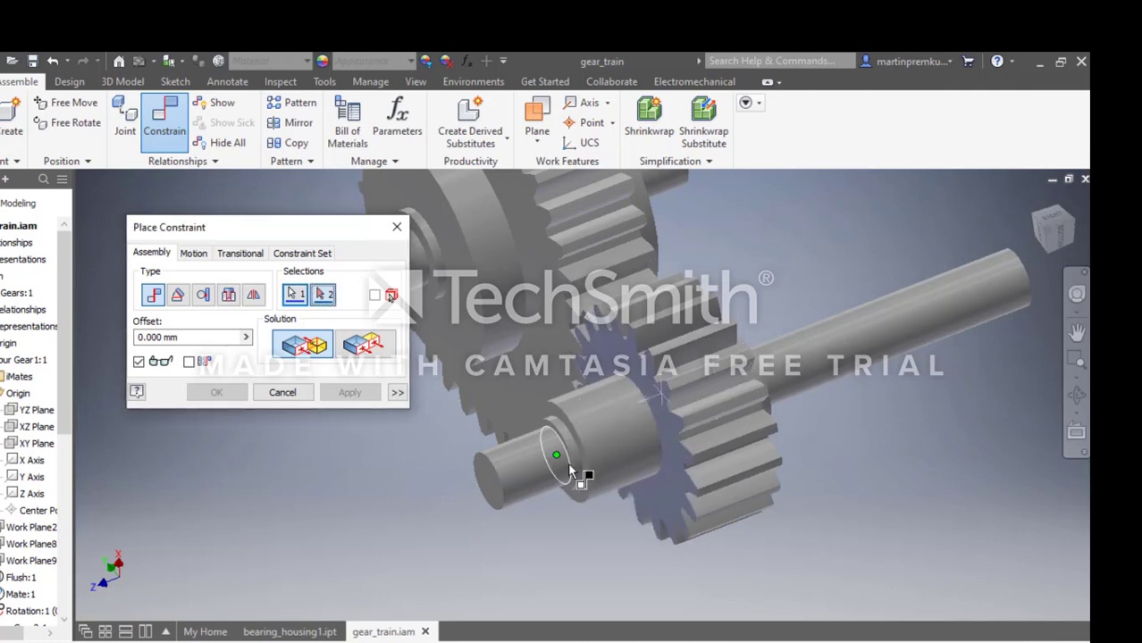
{"action": "left_click", "coordinate": [575, 473]}
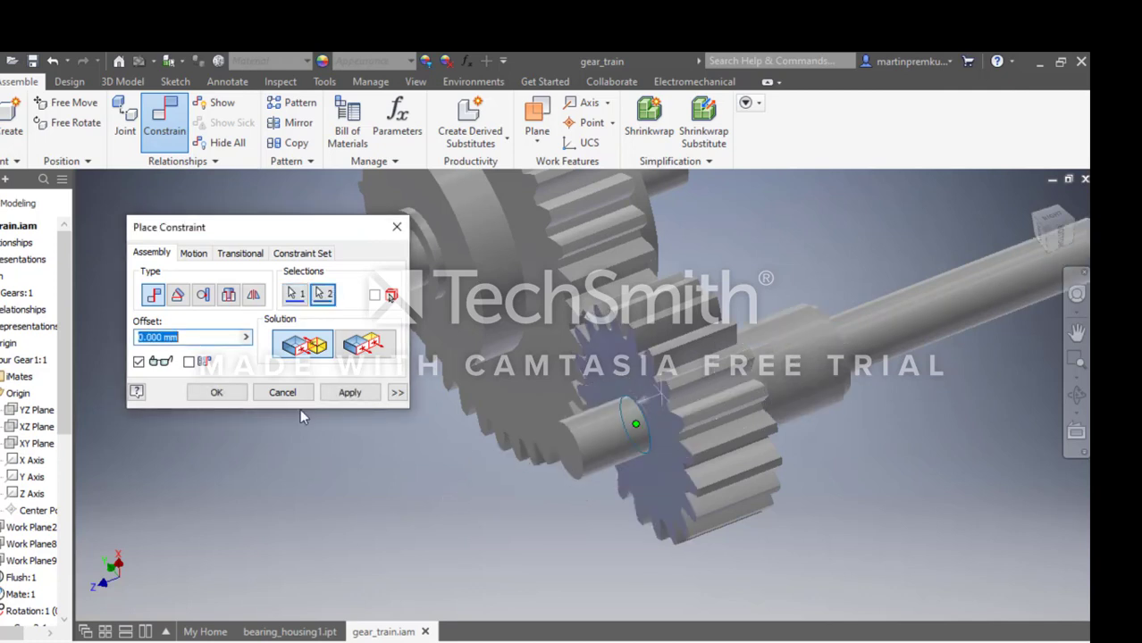
{"action": "type", "text": "30"}
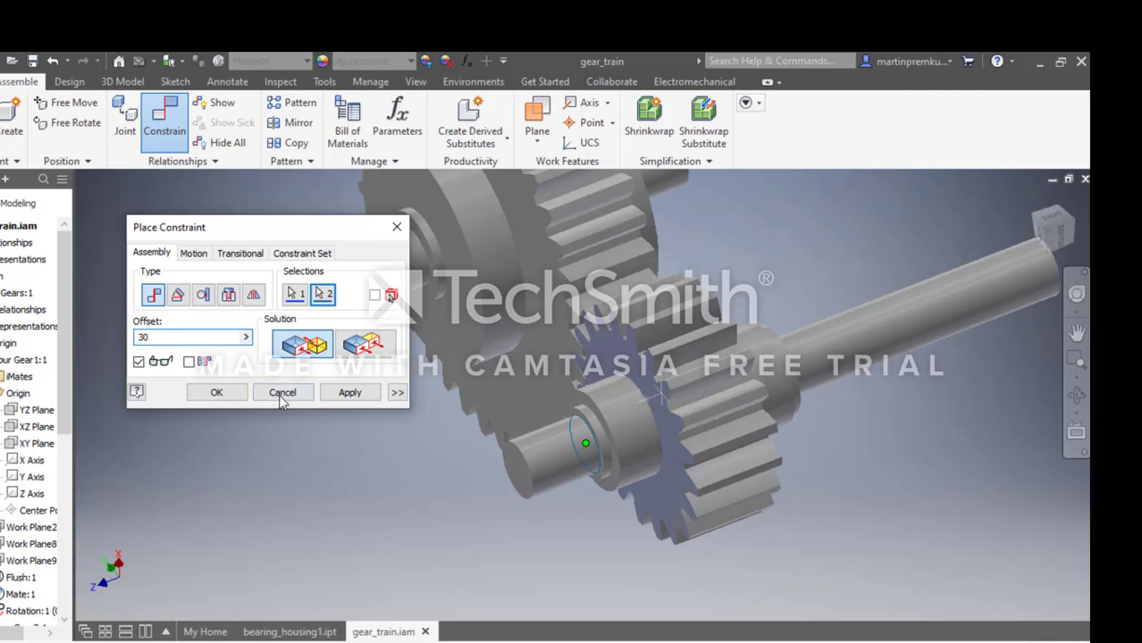
{"action": "left_click", "coordinate": [228, 393]}
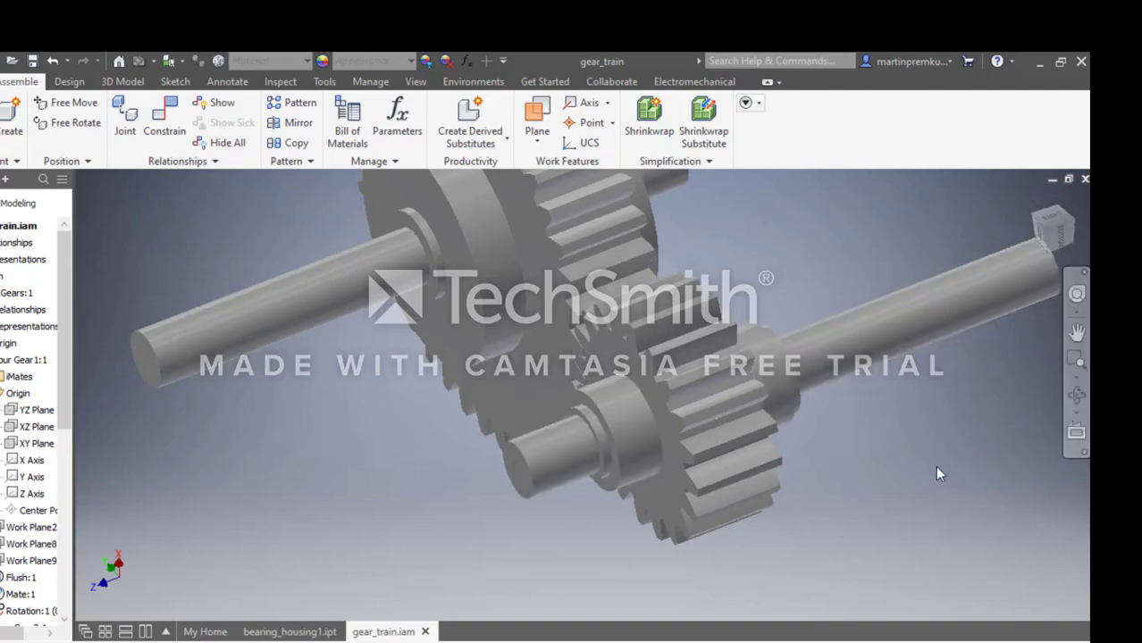
Start a parallel key connection with its shaft groove referenced to the large shaft's cylindrical collar and the collar's flat end face.
{"action": "scroll", "coordinate": [804, 363], "scroll_direction": "down", "scroll_amount": 5}
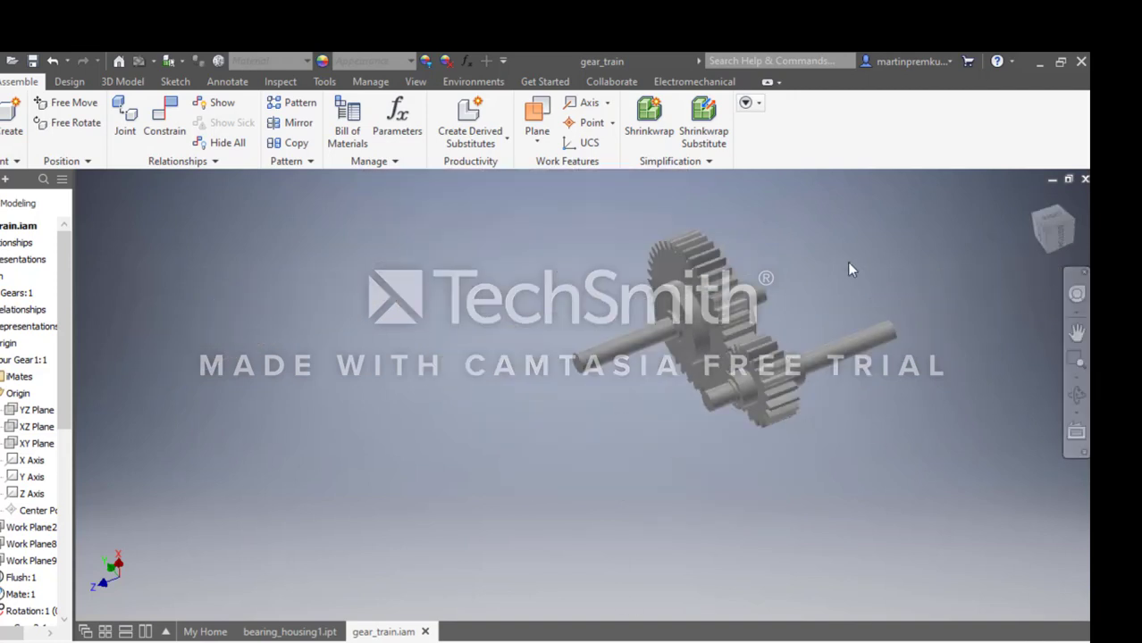
{"action": "left_click", "coordinate": [70, 81]}
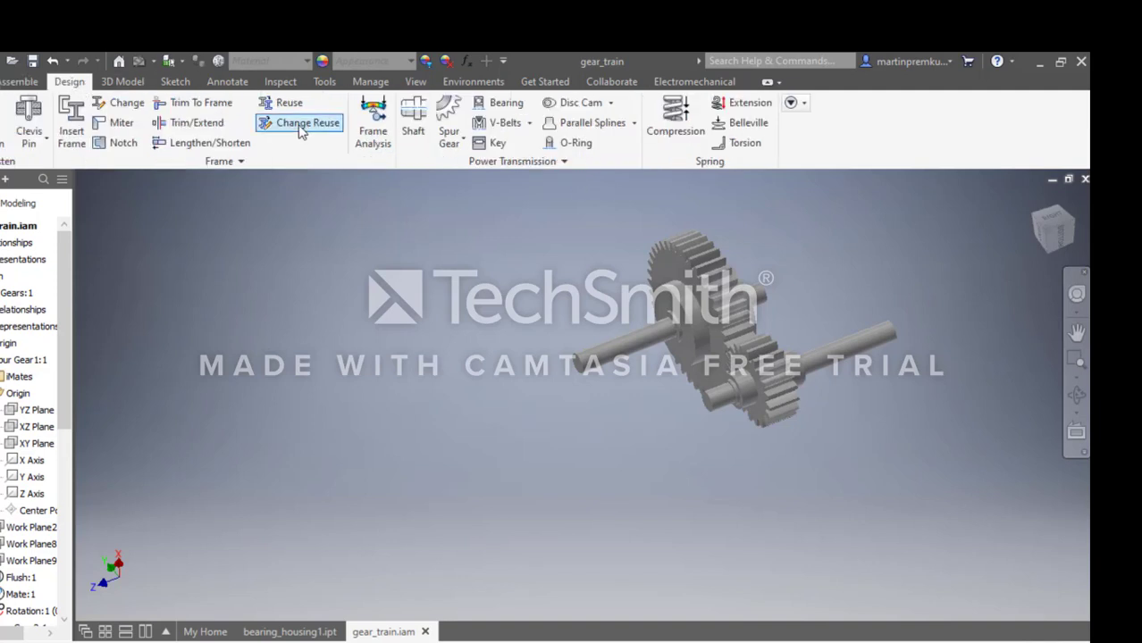
{"action": "left_click", "coordinate": [488, 149]}
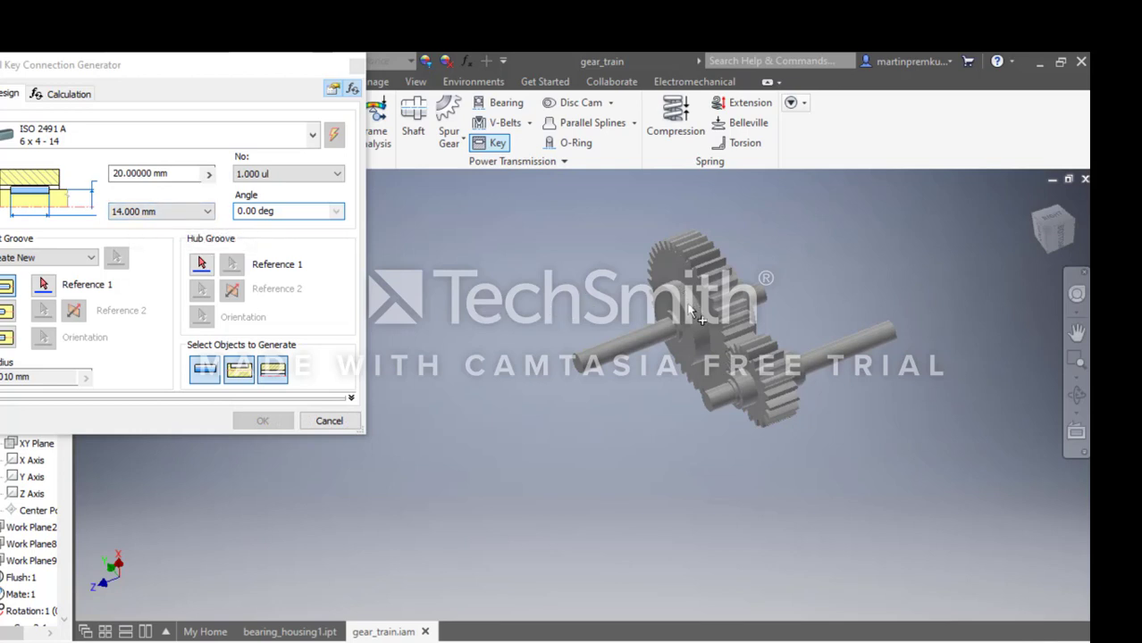
{"action": "left_click", "coordinate": [45, 294]}
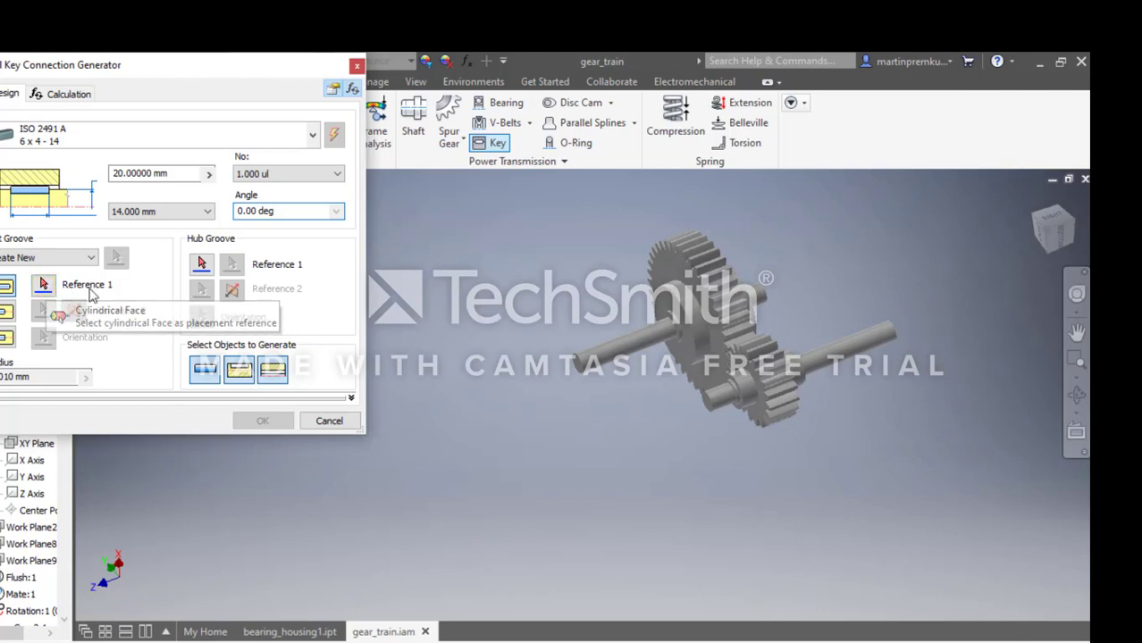
{"action": "left_click", "coordinate": [715, 323]}
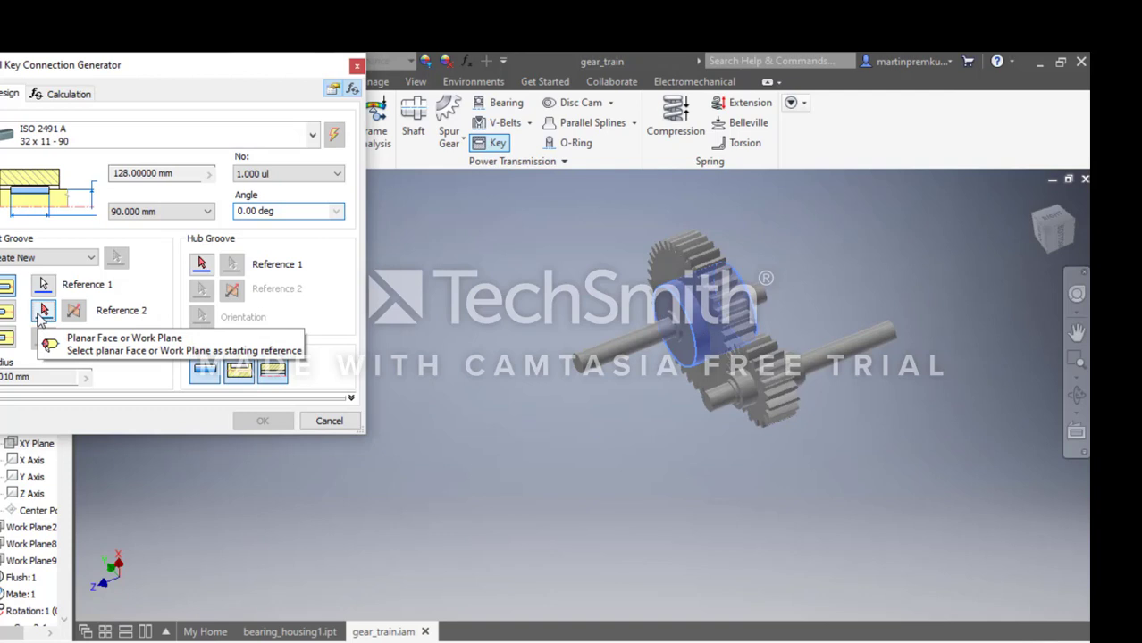
{"action": "left_click", "coordinate": [689, 349]}
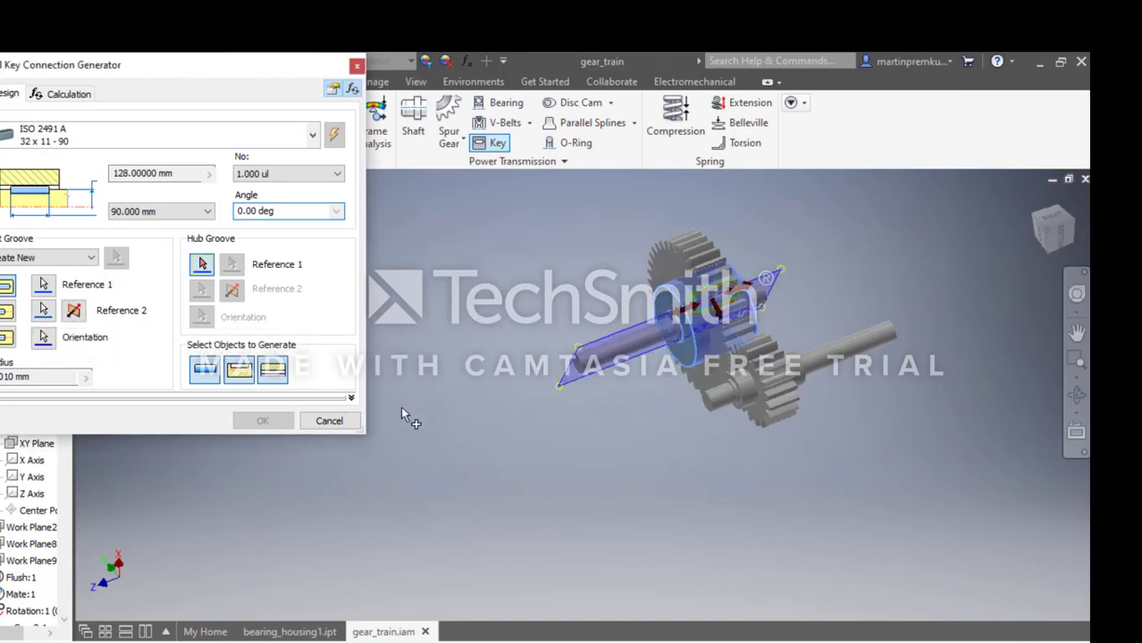
Set both hub groove references on the large gear, starting from its toothed side face.
{"action": "left_click", "coordinate": [203, 265]}
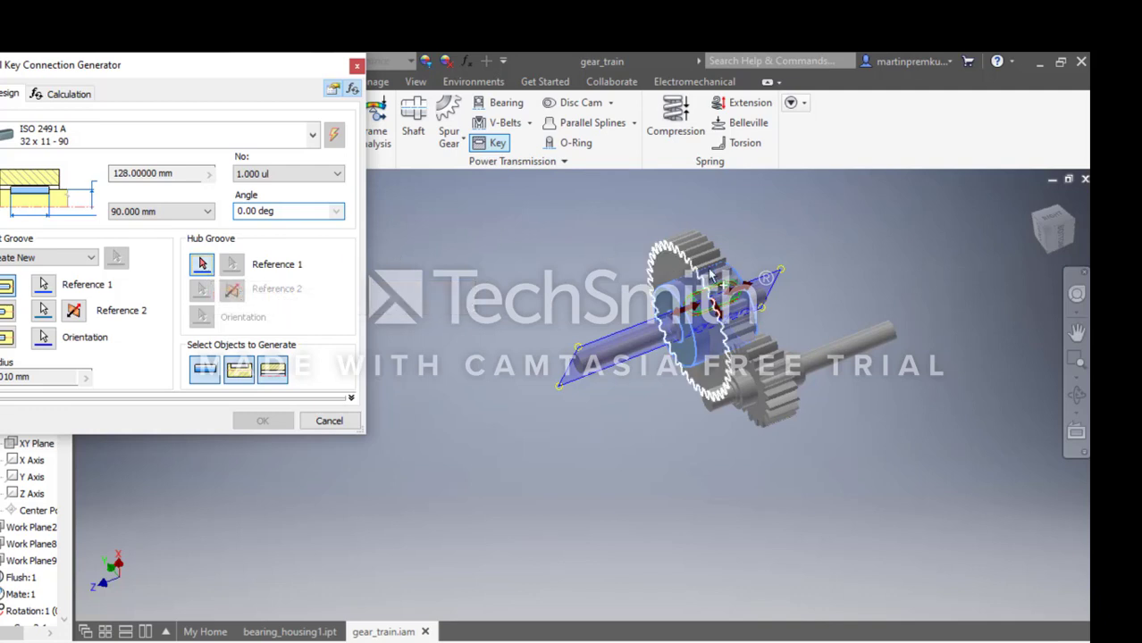
{"action": "left_click", "coordinate": [738, 282]}
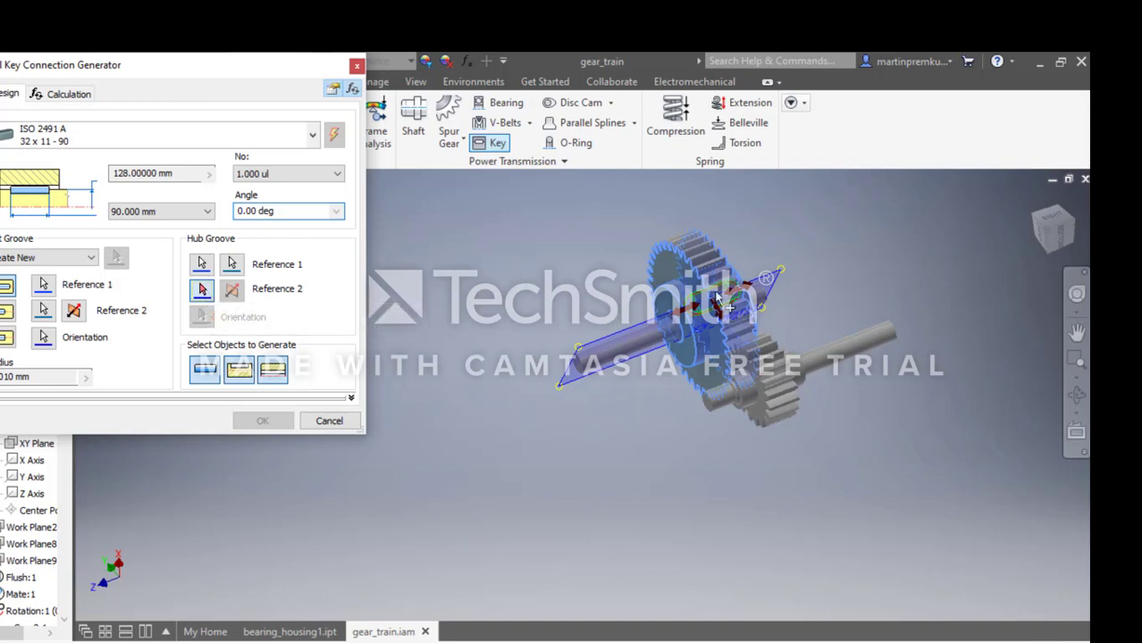
{"action": "scroll", "coordinate": [720, 299], "scroll_direction": "up", "scroll_amount": 5}
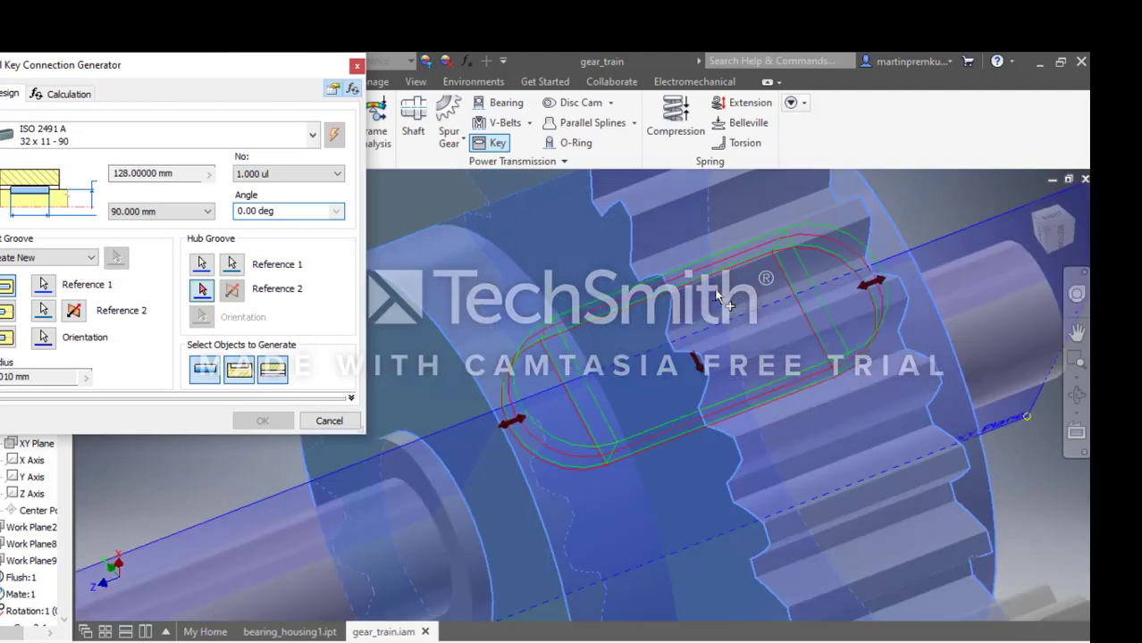
{"action": "left_click", "coordinate": [701, 362]}
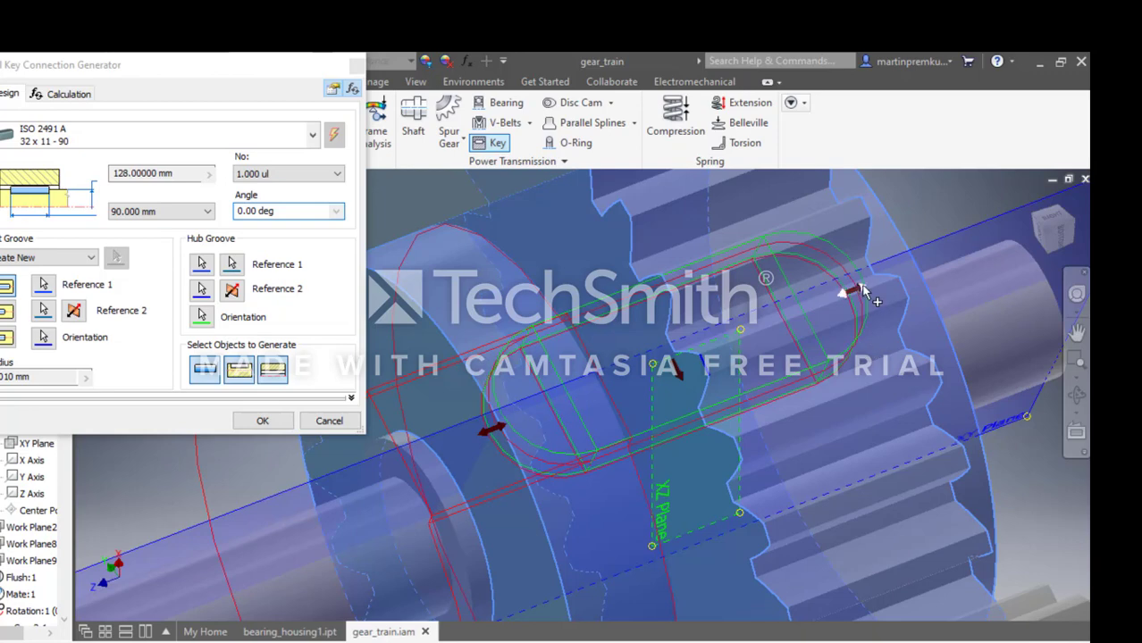
Adjust the key's end nearest the large shaft's short end to give a key length of 100 mm.
{"action": "left_click_drag", "start_coordinate": [863, 292], "coordinate": [948, 269]}
{"action": "scroll", "coordinate": [1011, 343], "scroll_direction": "up", "scroll_amount": 5}
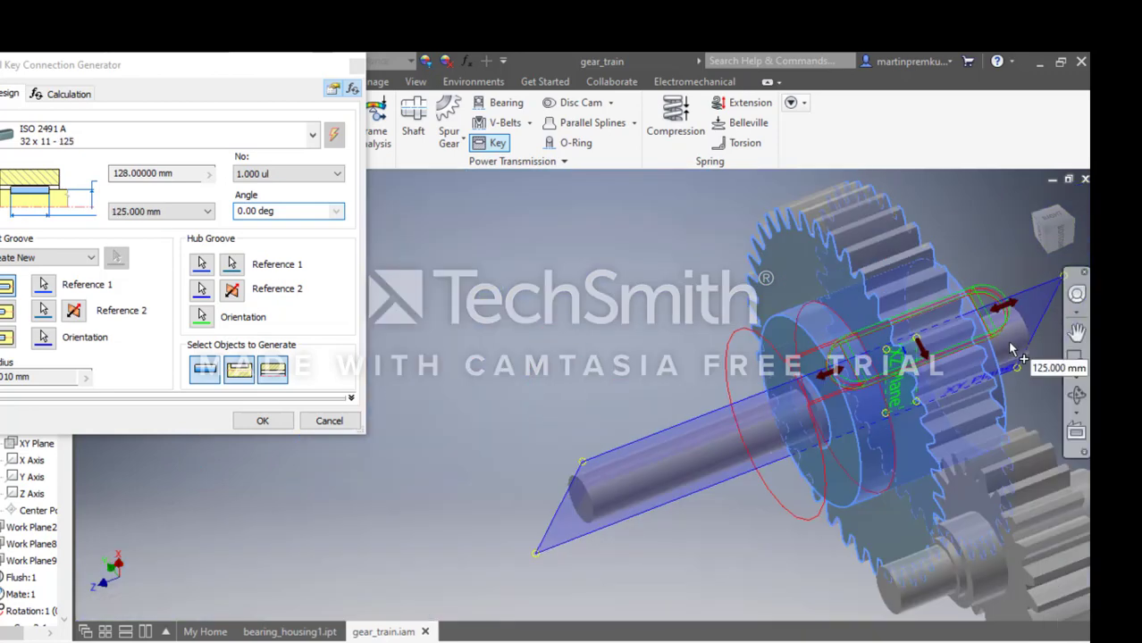
{"action": "left_click", "coordinate": [1077, 294]}
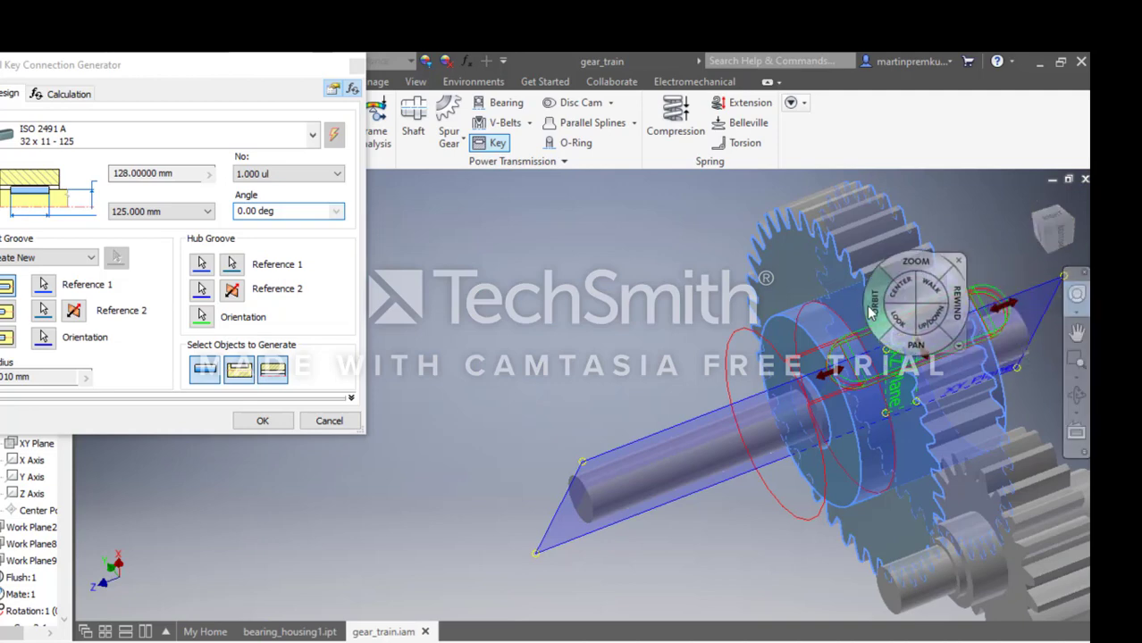
{"action": "mouse_move", "coordinate": [866, 312]}
{"action": "left_mouse_down"}
{"action": "mouse_move", "coordinate": [811, 303]}
{"action": "mouse_move", "coordinate": [881, 320]}
{"action": "left_mouse_up"}
{"action": "scroll", "coordinate": [965, 304], "scroll_direction": "up", "scroll_amount": 3}
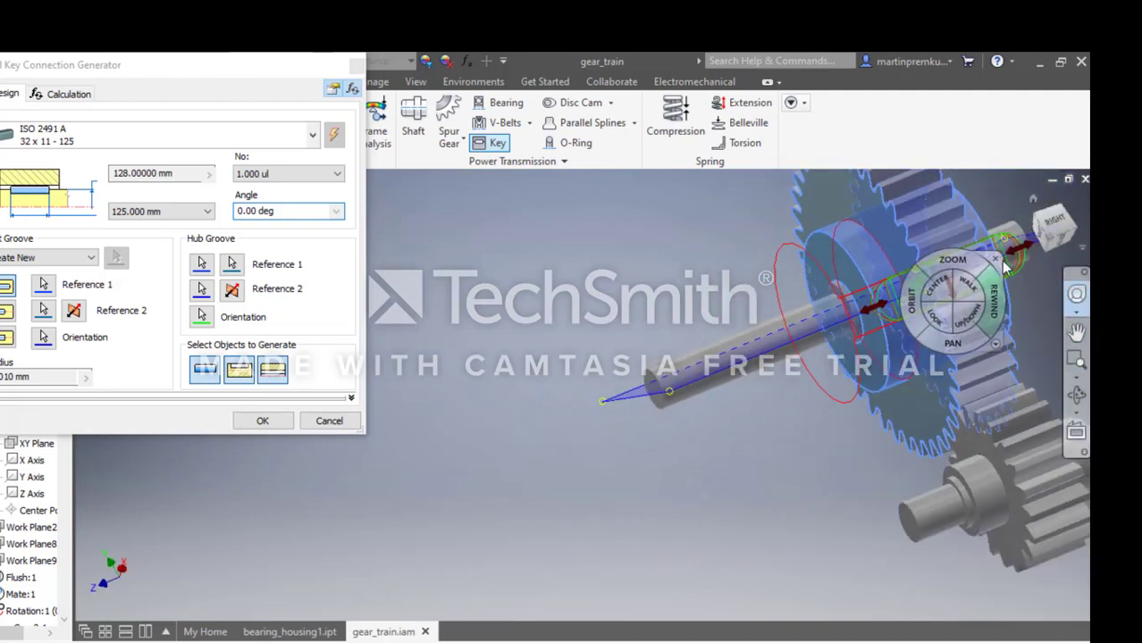
{"action": "scroll", "coordinate": [1019, 272], "scroll_direction": "down", "scroll_amount": 1}
{"action": "scroll", "coordinate": [1058, 244], "scroll_direction": "down", "scroll_amount": 5}
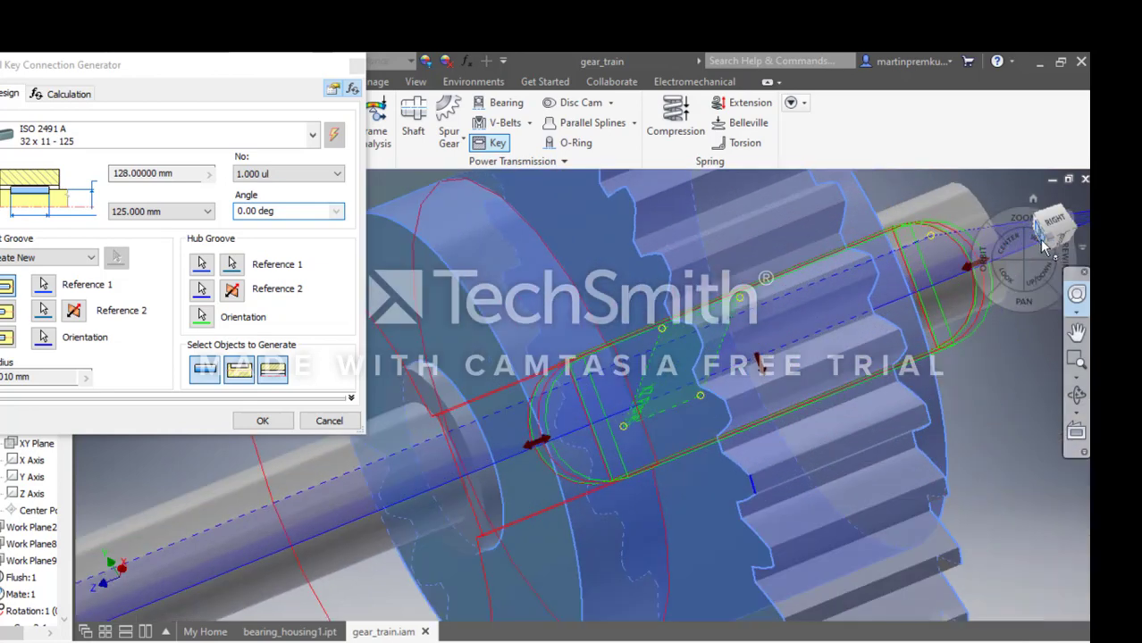
{"action": "scroll", "coordinate": [1010, 253], "scroll_direction": "up", "scroll_amount": 3}
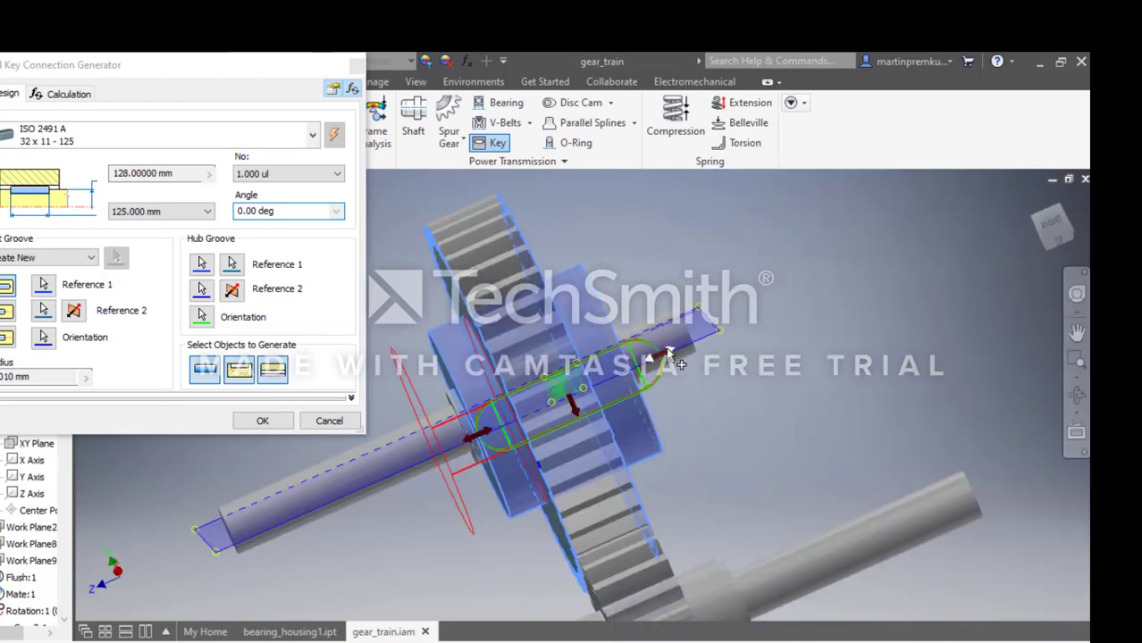
{"action": "left_click_drag", "start_coordinate": [666, 358], "coordinate": [627, 379]}
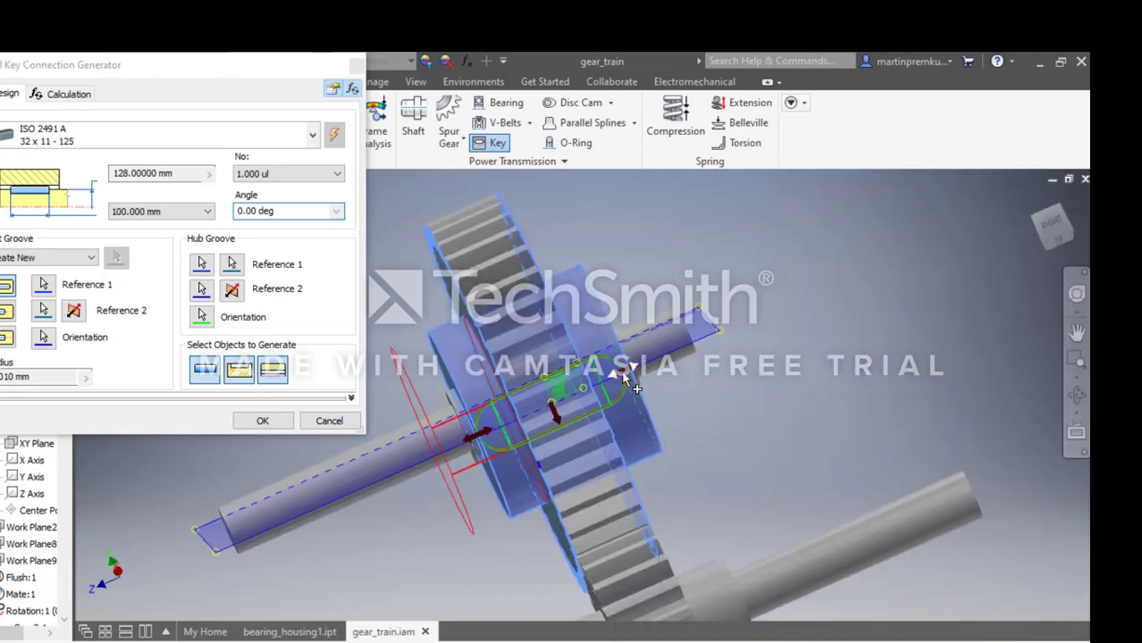
Generate the key connection with its shaft and hub keyways using the default file names.
{"action": "left_click", "coordinate": [265, 422]}
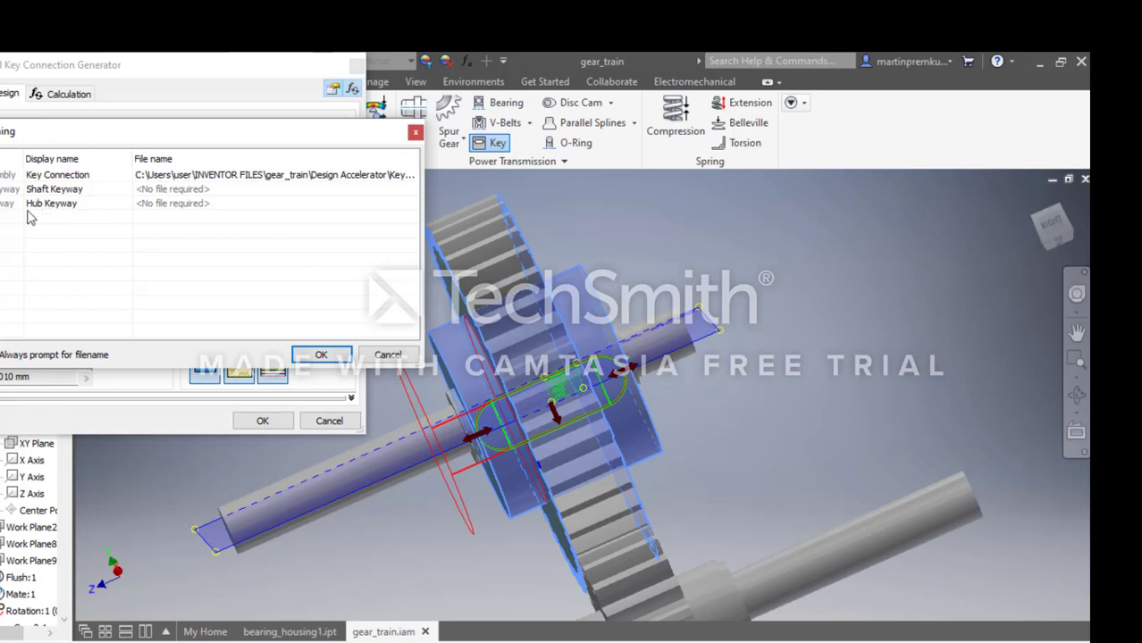
{"action": "left_click", "coordinate": [319, 357]}
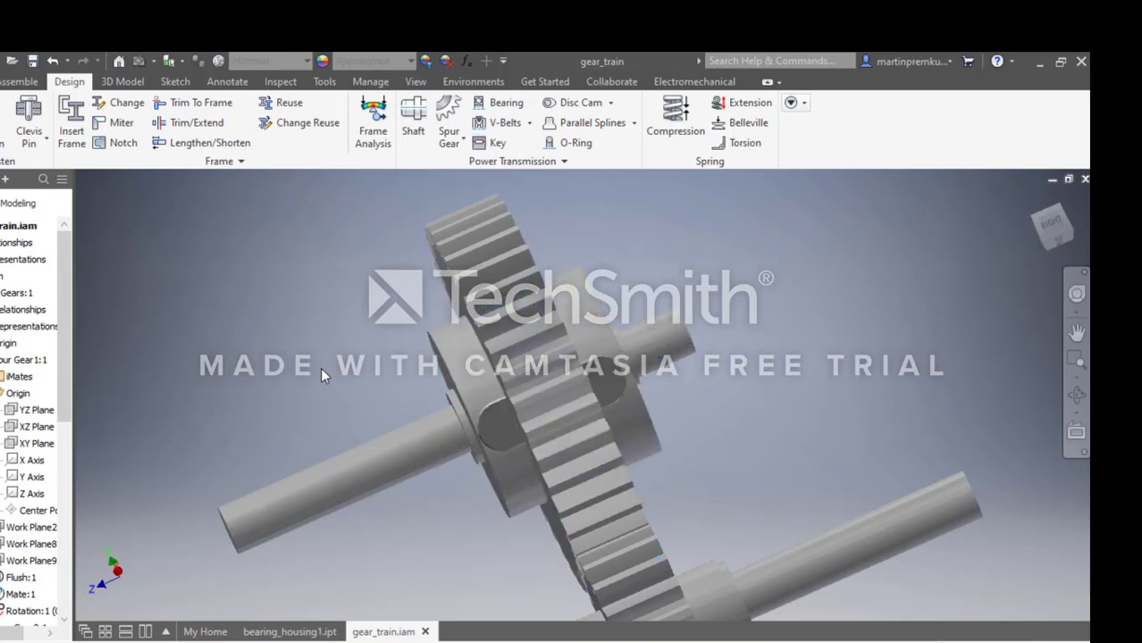
{"action": "scroll", "coordinate": [586, 496], "scroll_direction": "down", "scroll_amount": 3}
{"action": "scroll", "coordinate": [585, 496], "scroll_direction": "down", "scroll_amount": 3}
{"action": "scroll", "coordinate": [640, 564], "scroll_direction": "up", "scroll_amount": 3}
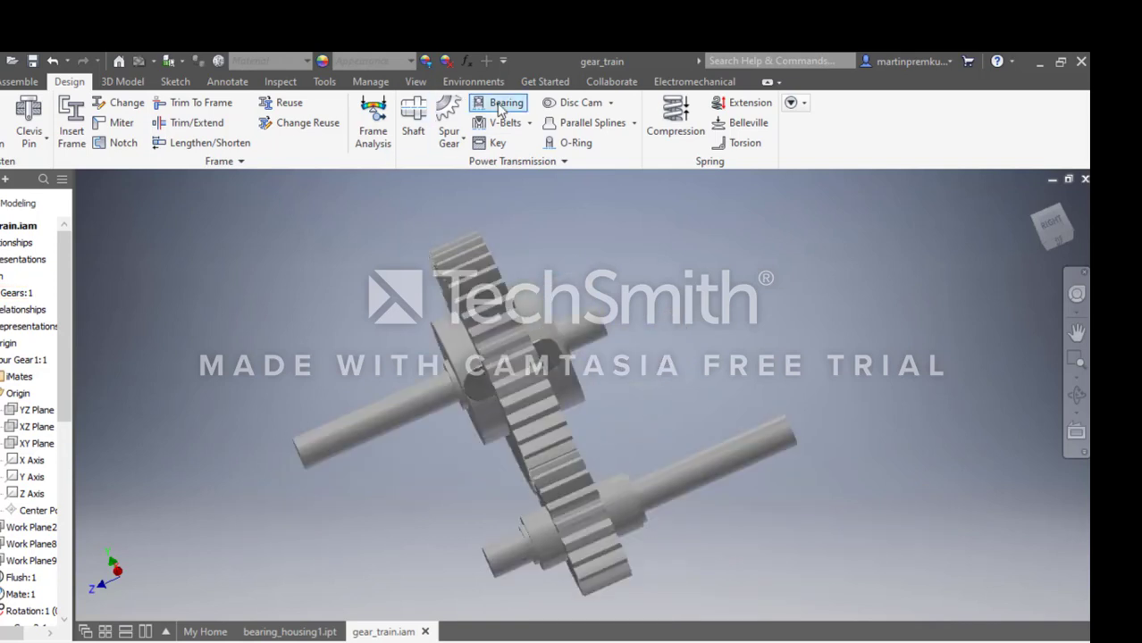
Start a second parallel key connection with its shaft groove referenced to the small shaft's cylindrical collar and the collar's flat end face.
{"action": "left_click", "coordinate": [490, 144]}
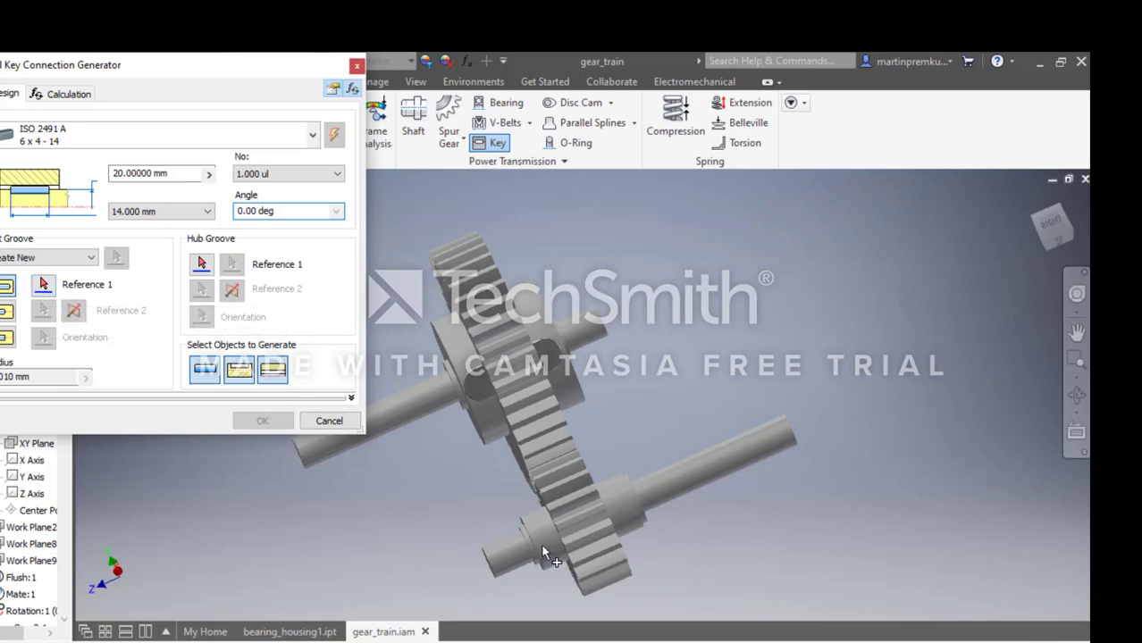
{"action": "scroll", "coordinate": [543, 548], "scroll_direction": "down", "scroll_amount": 5}
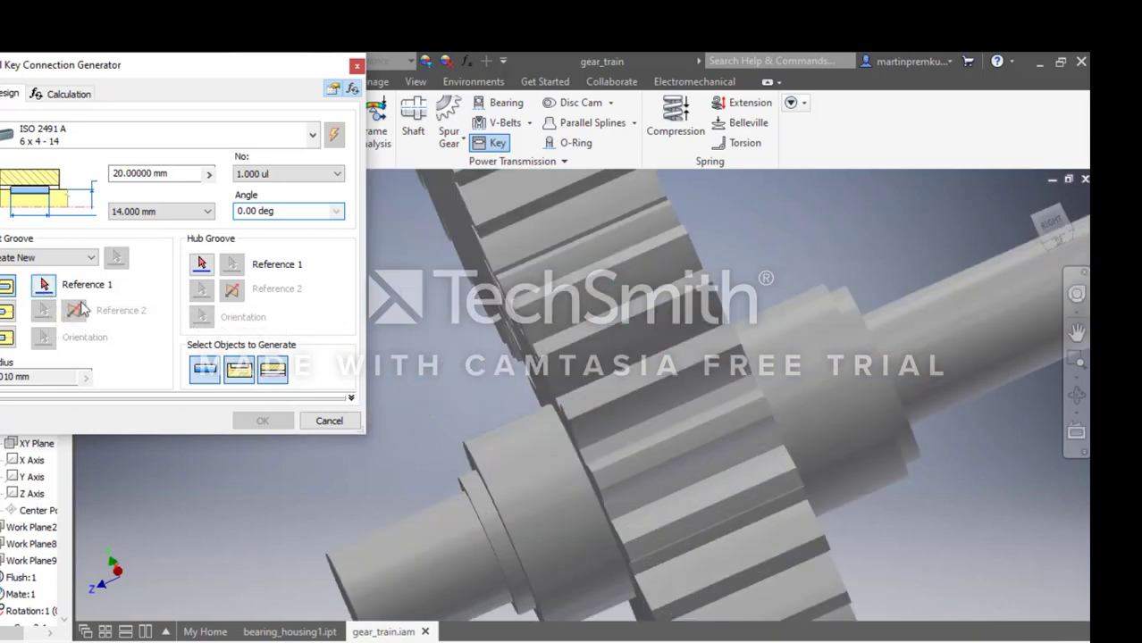
{"action": "left_click", "coordinate": [570, 545]}
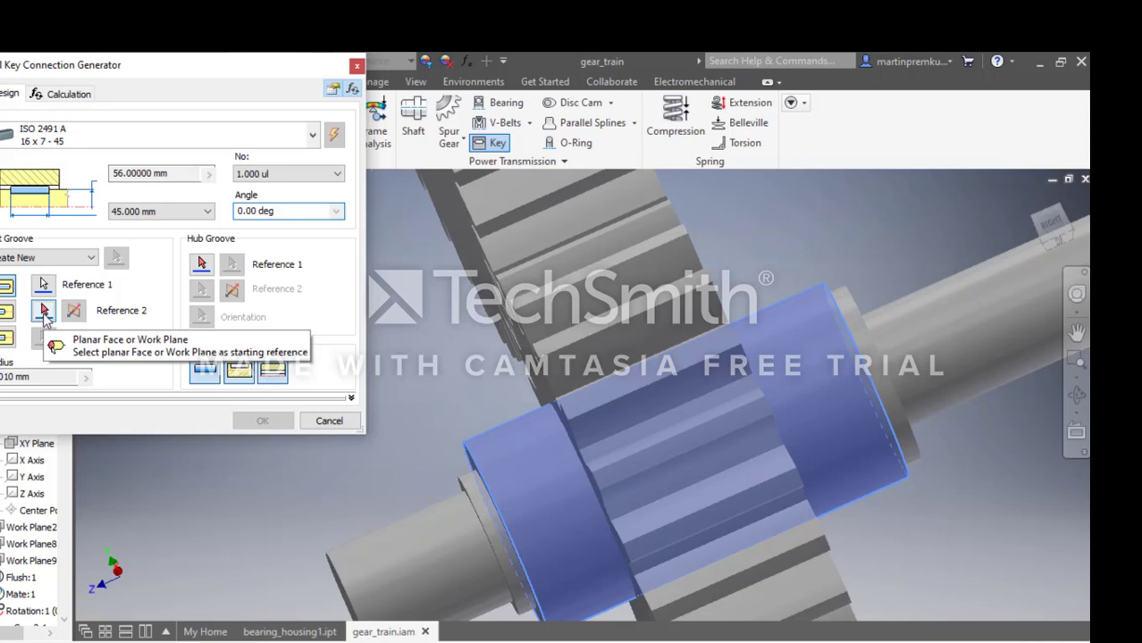
{"action": "scroll", "coordinate": [452, 561], "scroll_direction": "up", "scroll_amount": 3}
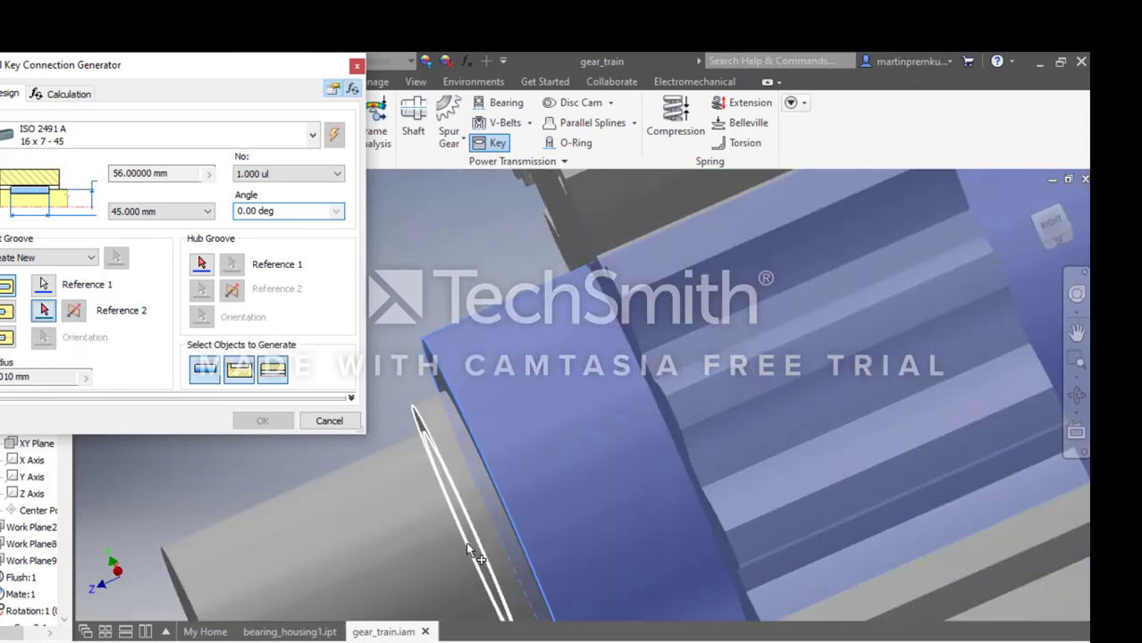
{"action": "left_click", "coordinate": [512, 527]}
{"action": "left_click", "coordinate": [514, 528]}
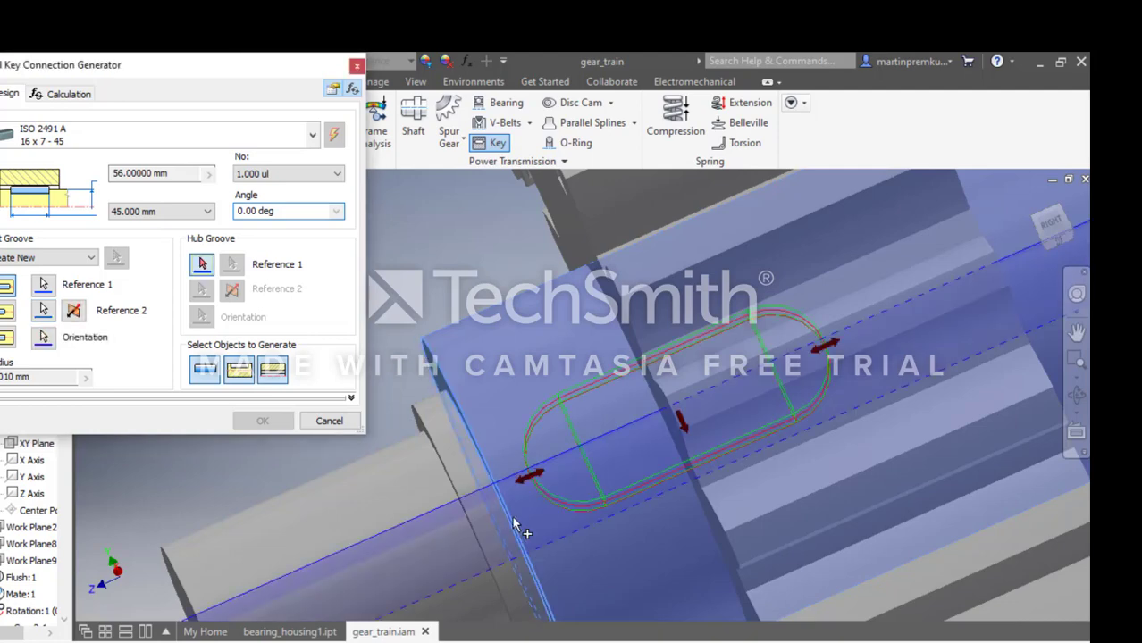
Set the hub groove references on the small gear, using its toothed side face and its circular bore edge.
{"action": "scroll", "coordinate": [566, 532], "scroll_direction": "down", "scroll_amount": 3}
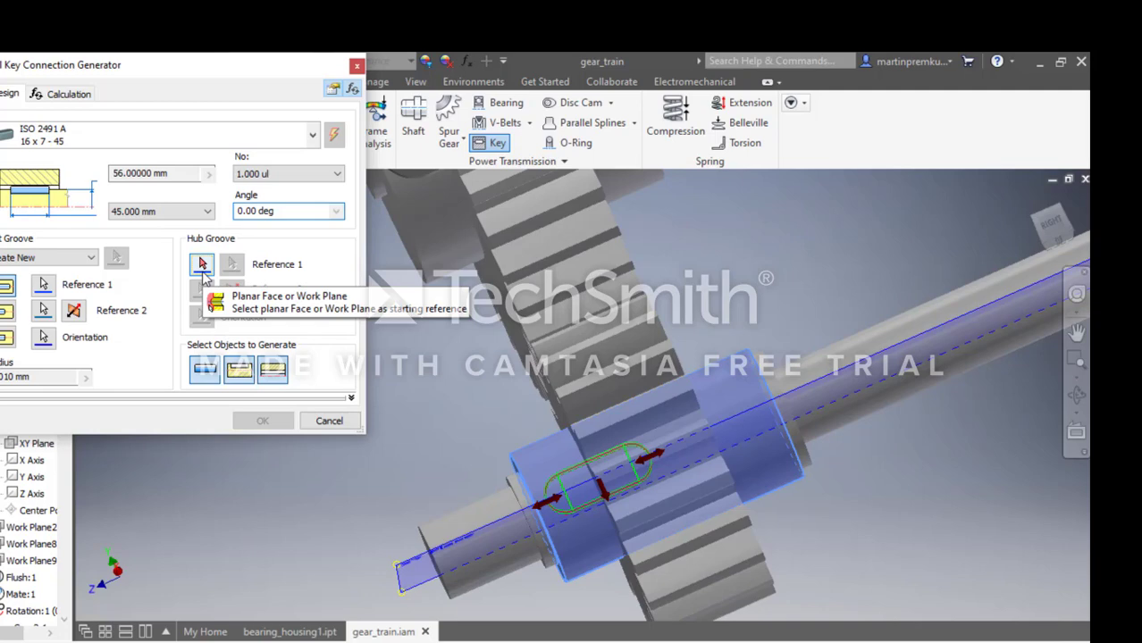
{"action": "left_click", "coordinate": [710, 433]}
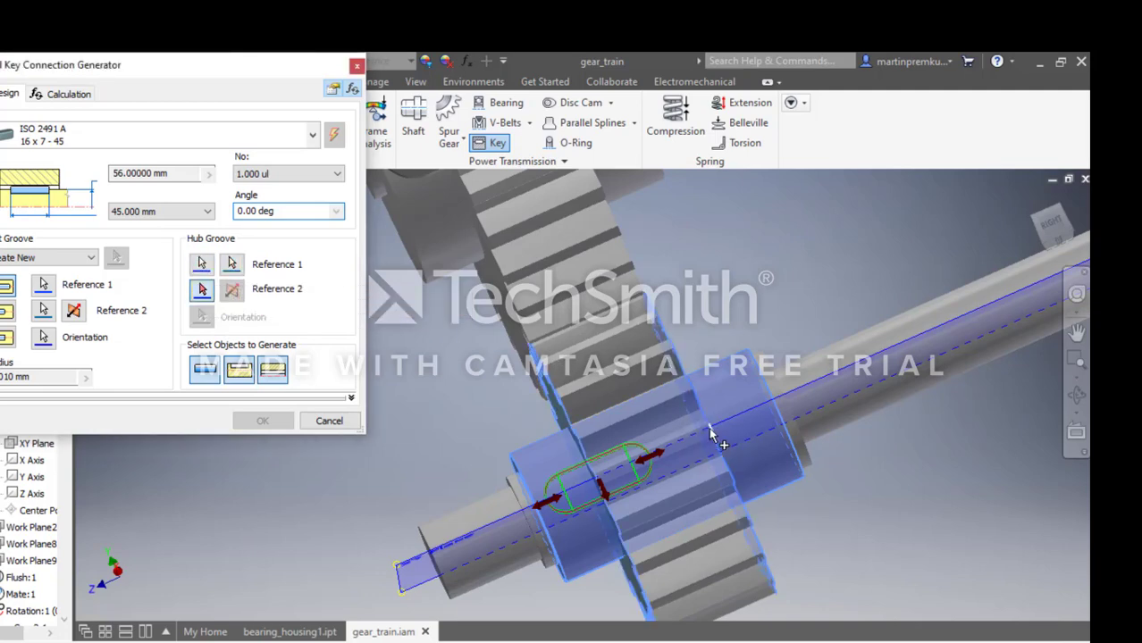
{"action": "scroll", "coordinate": [636, 482], "scroll_direction": "up", "scroll_amount": 3}
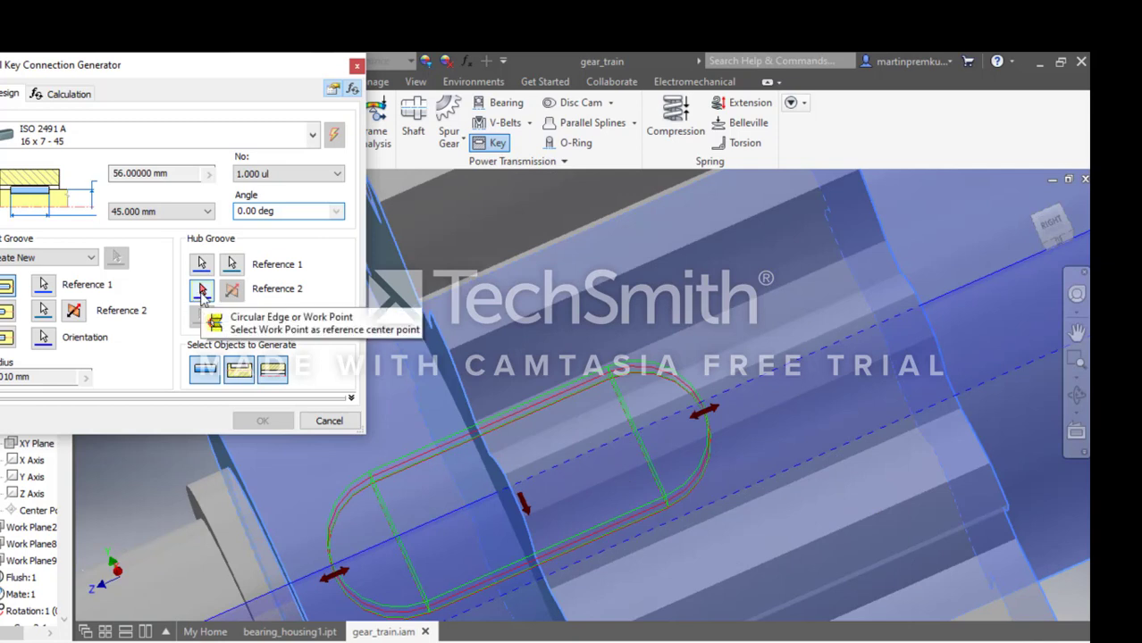
{"action": "left_click", "coordinate": [511, 490]}
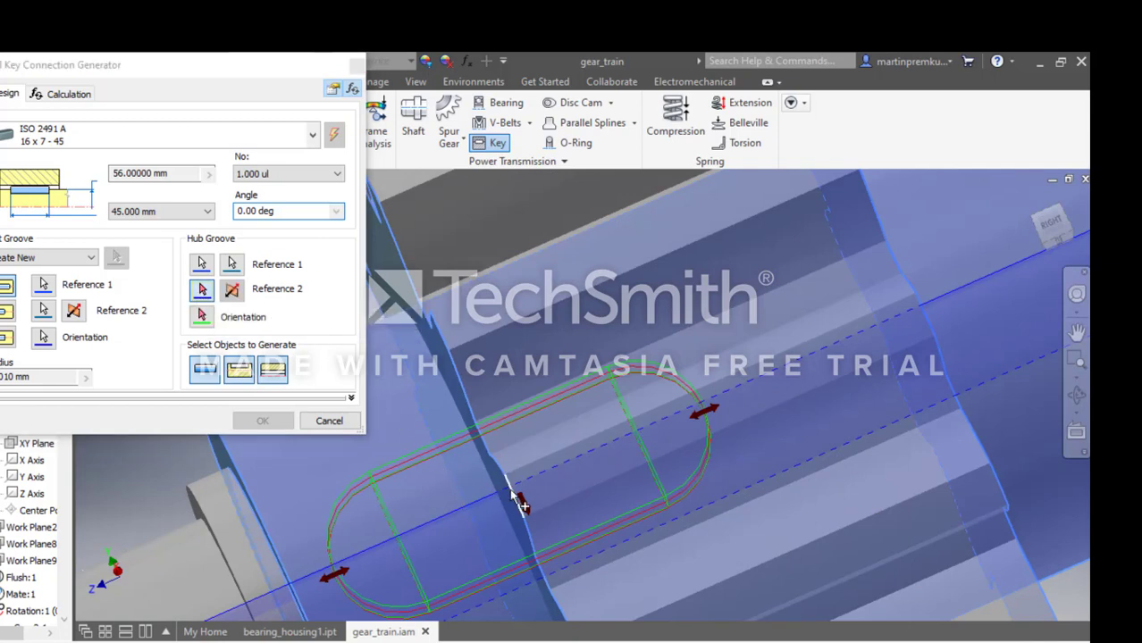
{"action": "left_click", "coordinate": [508, 489]}
Generate the small gear's key connection with a 90 mm key shifted slightly away from the shaft's short end, keeping the default file names.
{"action": "scroll", "coordinate": [617, 461], "scroll_direction": "down", "scroll_amount": 5}
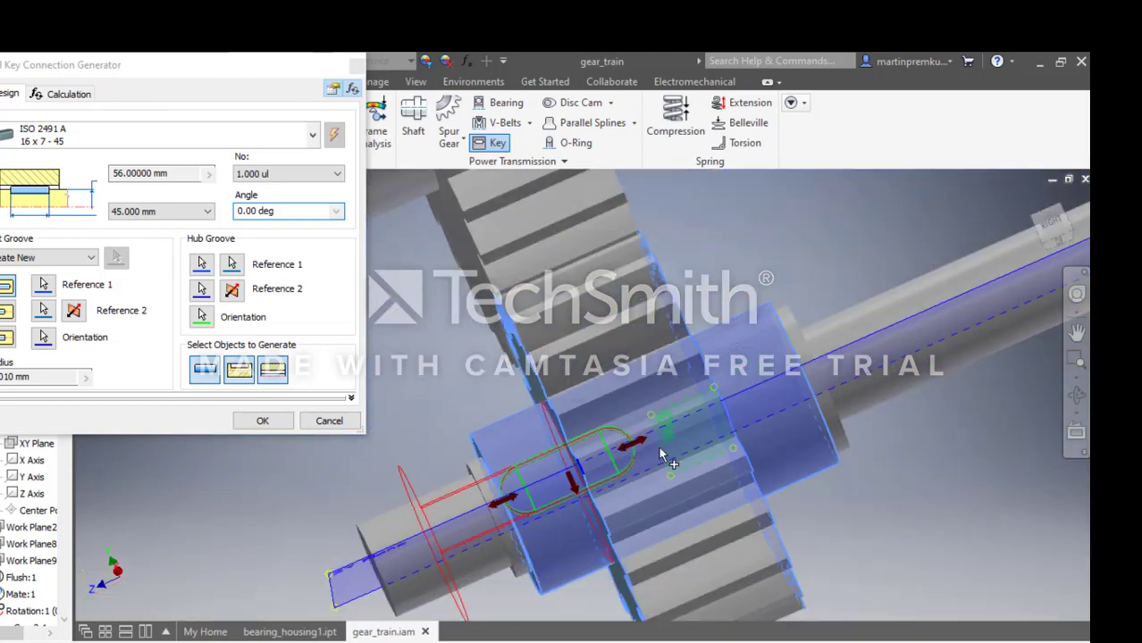
{"action": "left_click_drag", "start_coordinate": [637, 439], "coordinate": [738, 419]}
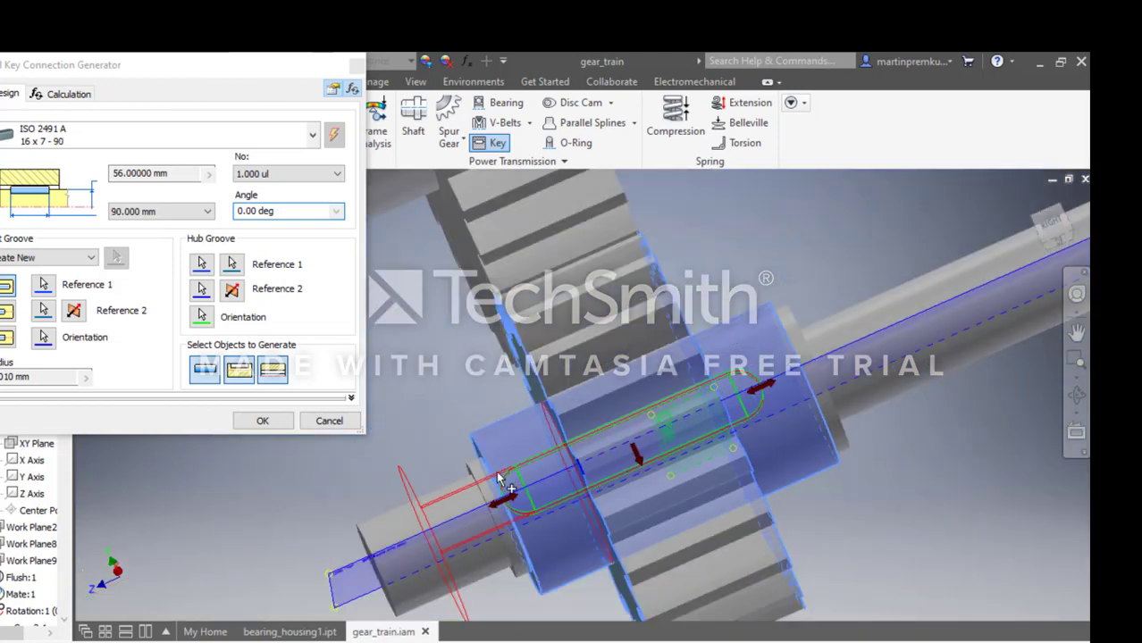
{"action": "left_click_drag", "start_coordinate": [506, 507], "coordinate": [524, 502]}
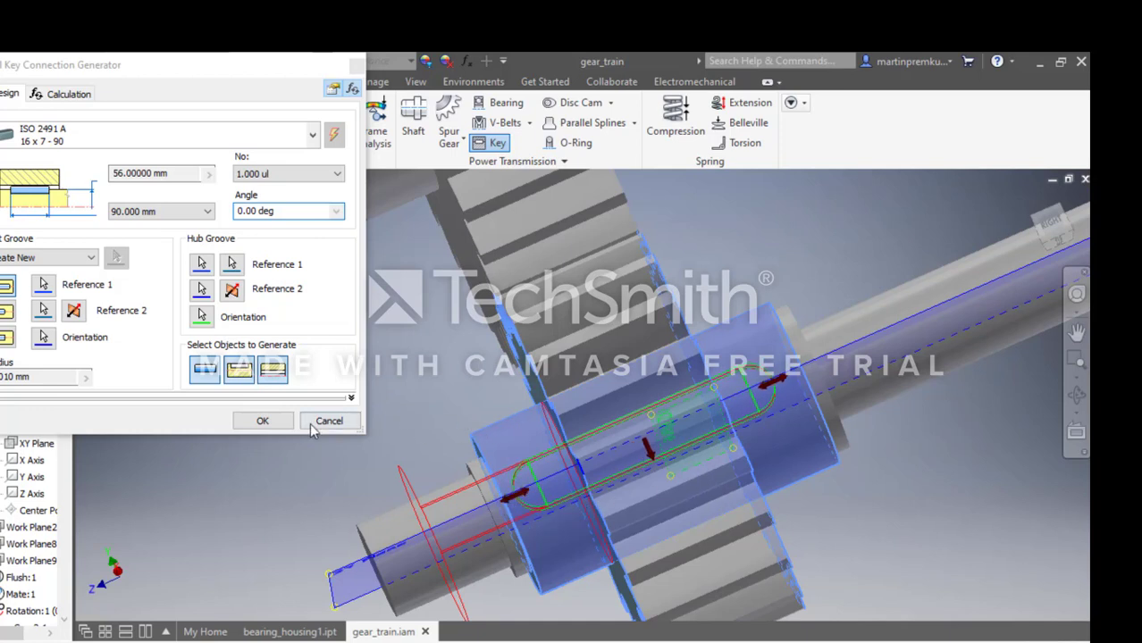
{"action": "left_click", "coordinate": [263, 421]}
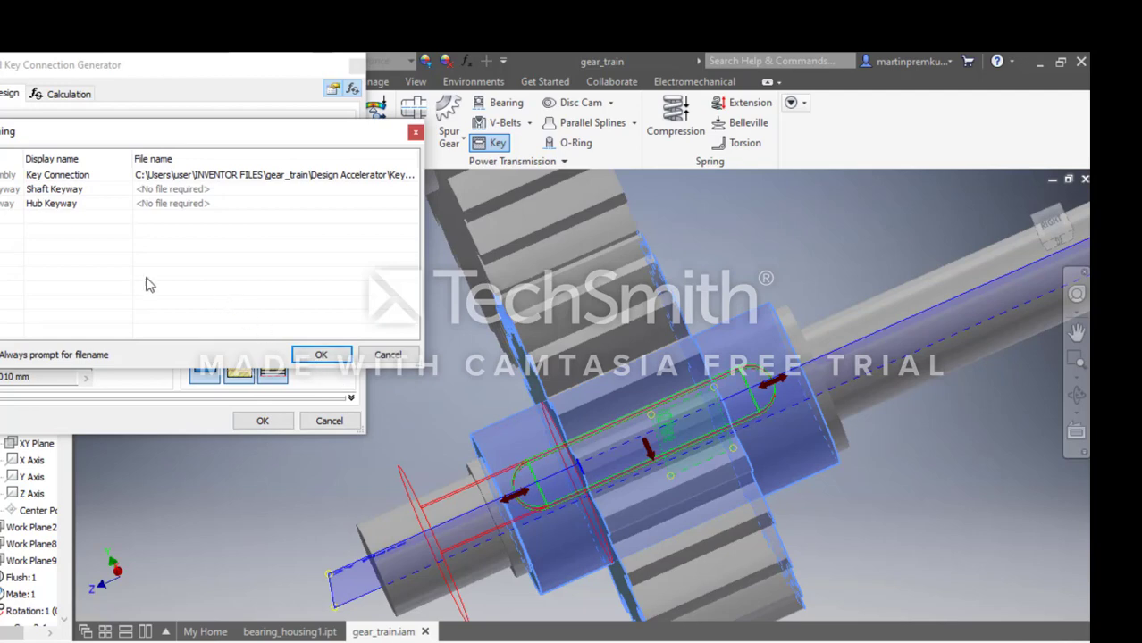
{"action": "left_click", "coordinate": [321, 356]}
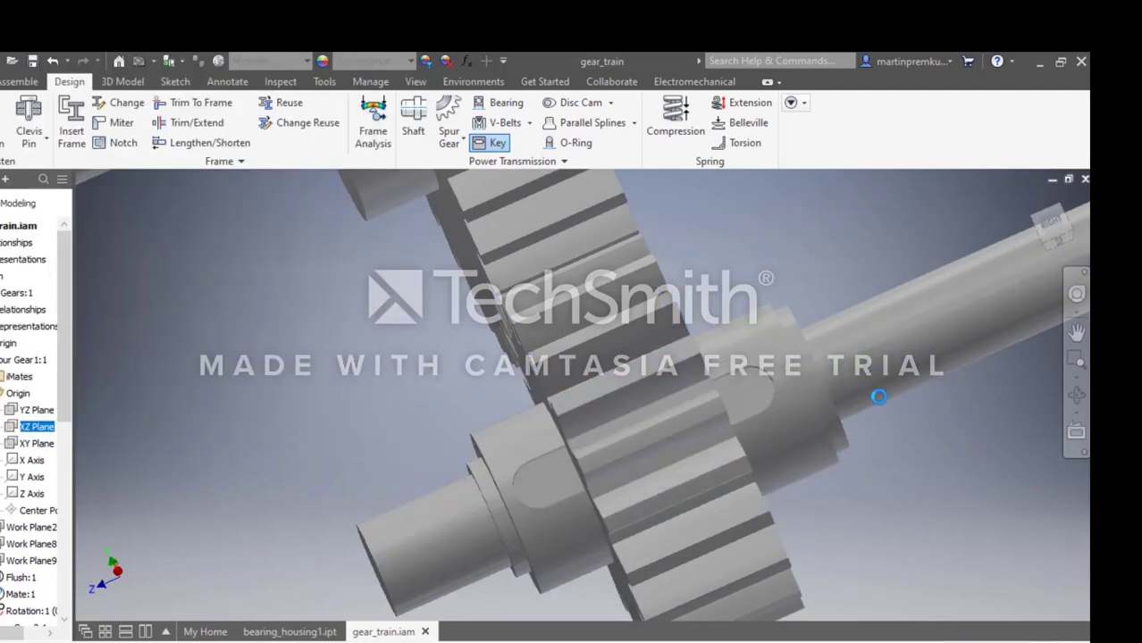
{"action": "scroll", "coordinate": [701, 459], "scroll_direction": "up", "scroll_amount": 5}
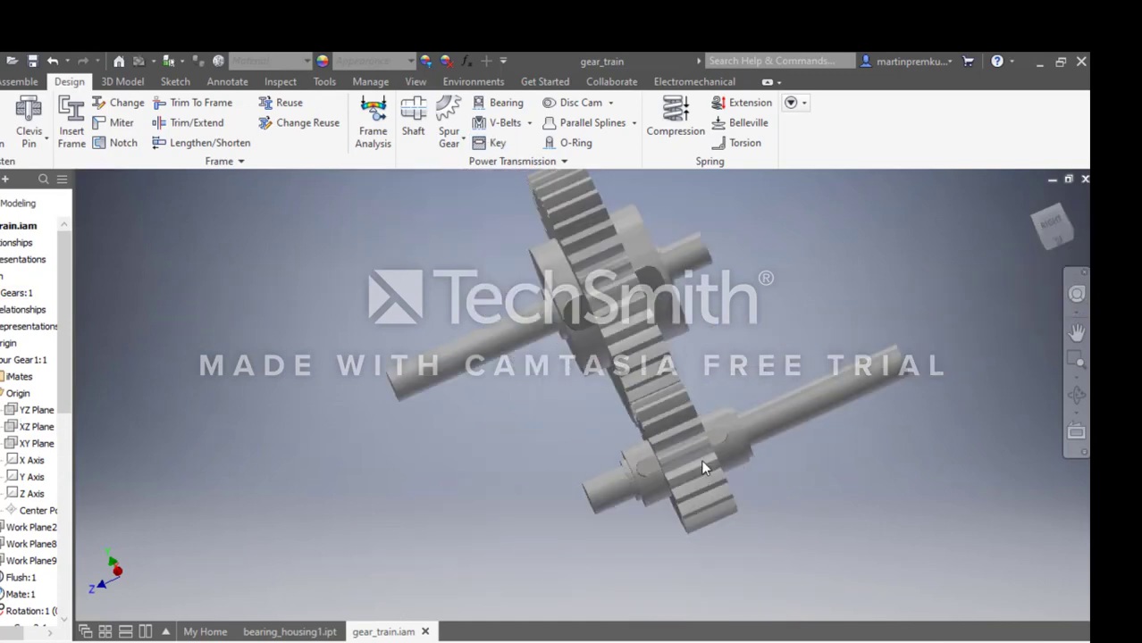
{"action": "scroll", "coordinate": [768, 476], "scroll_direction": "up", "scroll_amount": 3}
{"action": "scroll", "coordinate": [697, 304], "scroll_direction": "up", "scroll_amount": 3}
{"action": "scroll", "coordinate": [770, 312], "scroll_direction": "down", "scroll_amount": 3}
{"action": "scroll", "coordinate": [565, 268], "scroll_direction": "down", "scroll_amount": 2}
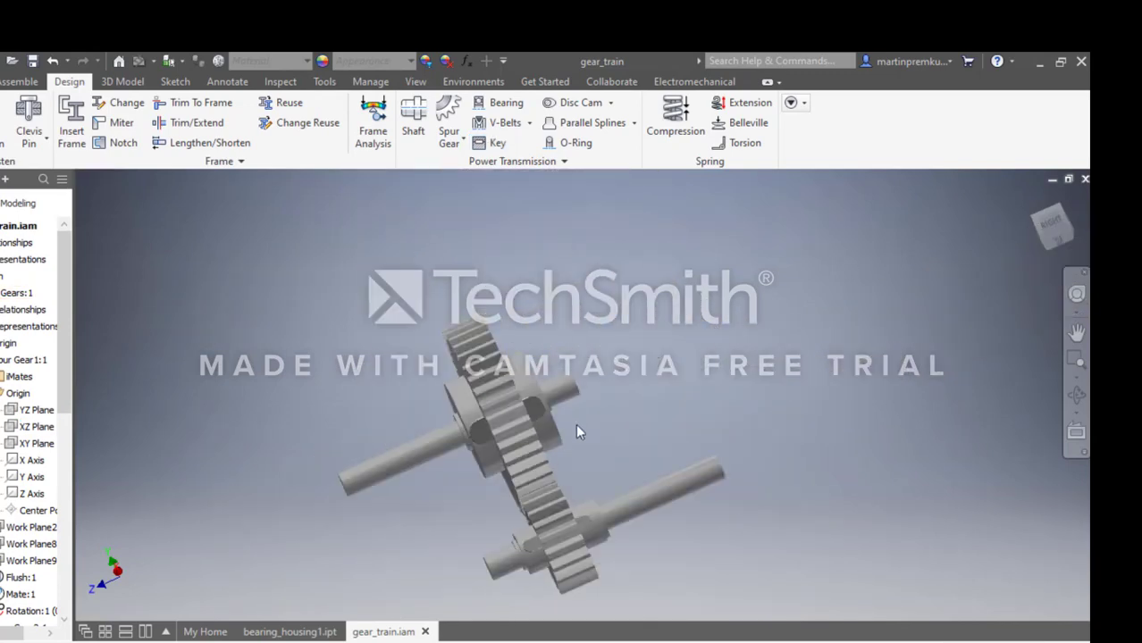
{"action": "scroll", "coordinate": [533, 591], "scroll_direction": "down", "scroll_amount": 3}
{"action": "scroll", "coordinate": [487, 380], "scroll_direction": "up", "scroll_amount": 3}
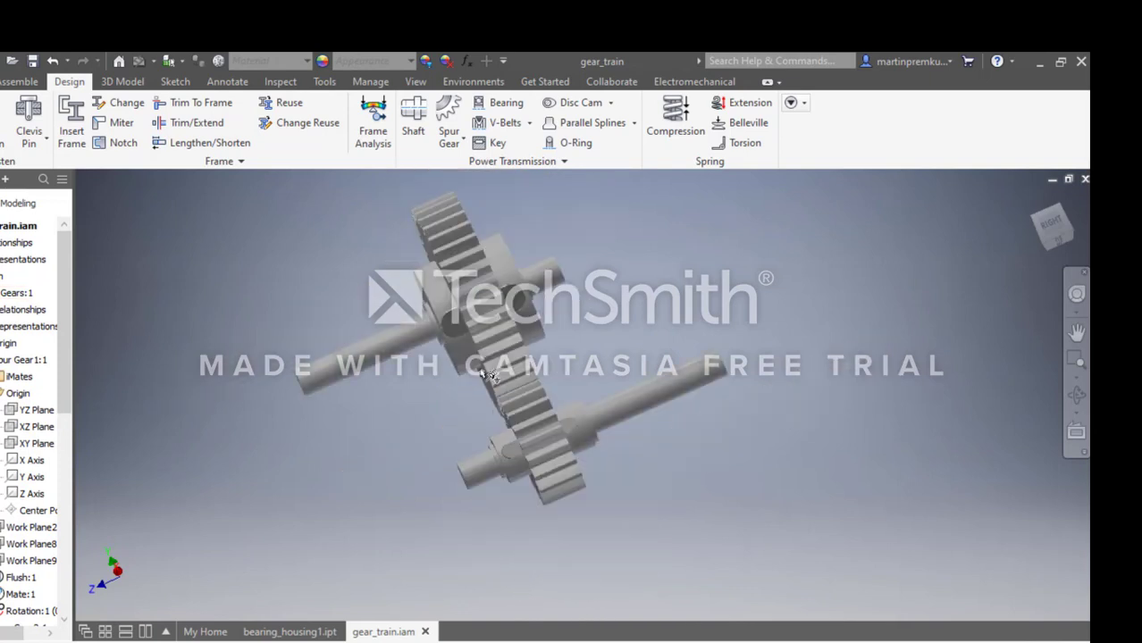
Start a bearing with a 25 mm inside diameter and limit its width to between 18 and 22 mm.
{"action": "left_click", "coordinate": [506, 105]}
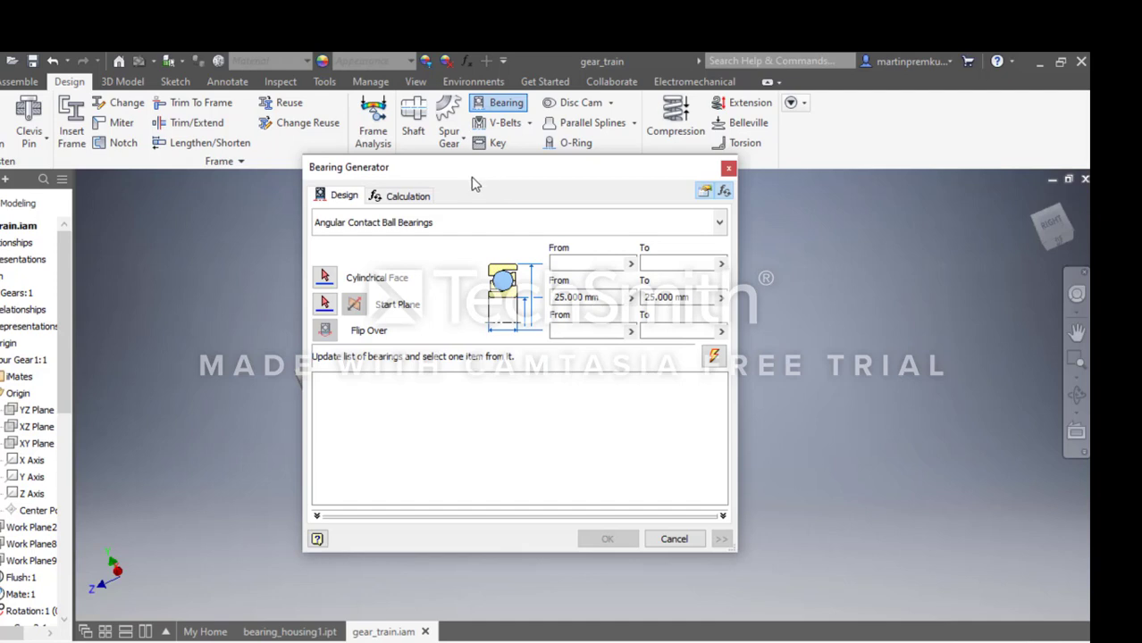
{"action": "left_click_drag", "start_coordinate": [473, 183], "coordinate": [361, 219]}
{"action": "left_click", "coordinate": [461, 366]}
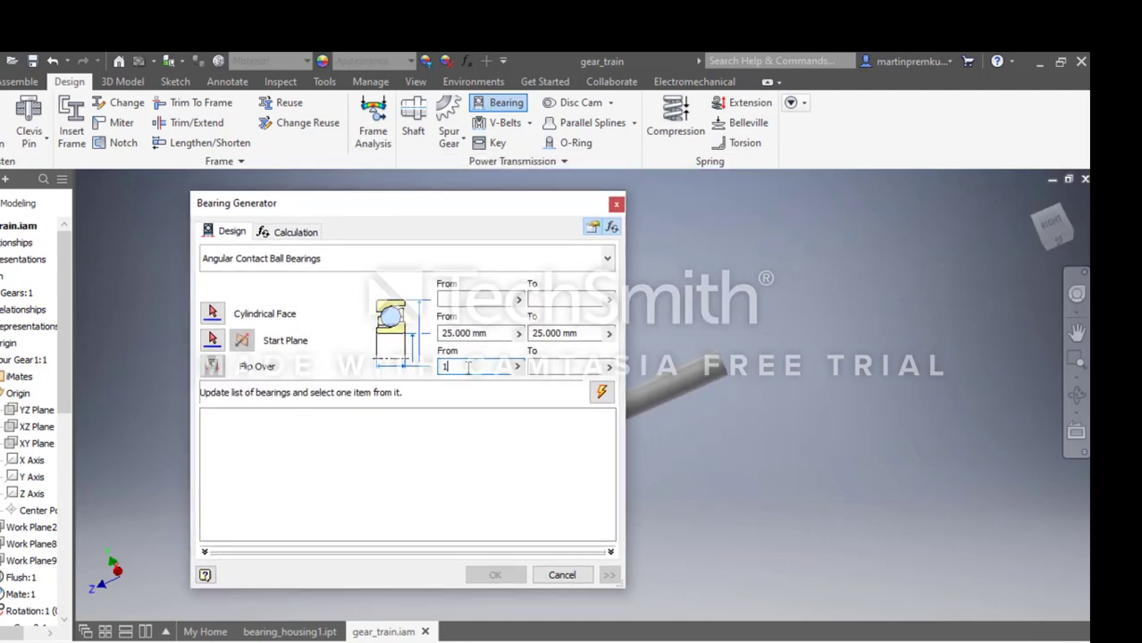
{"action": "left_click", "coordinate": [576, 367]}
Choose the JIS B 1521 SKF single row bearing from all ball bearing categories.
{"action": "left_click", "coordinate": [608, 259]}
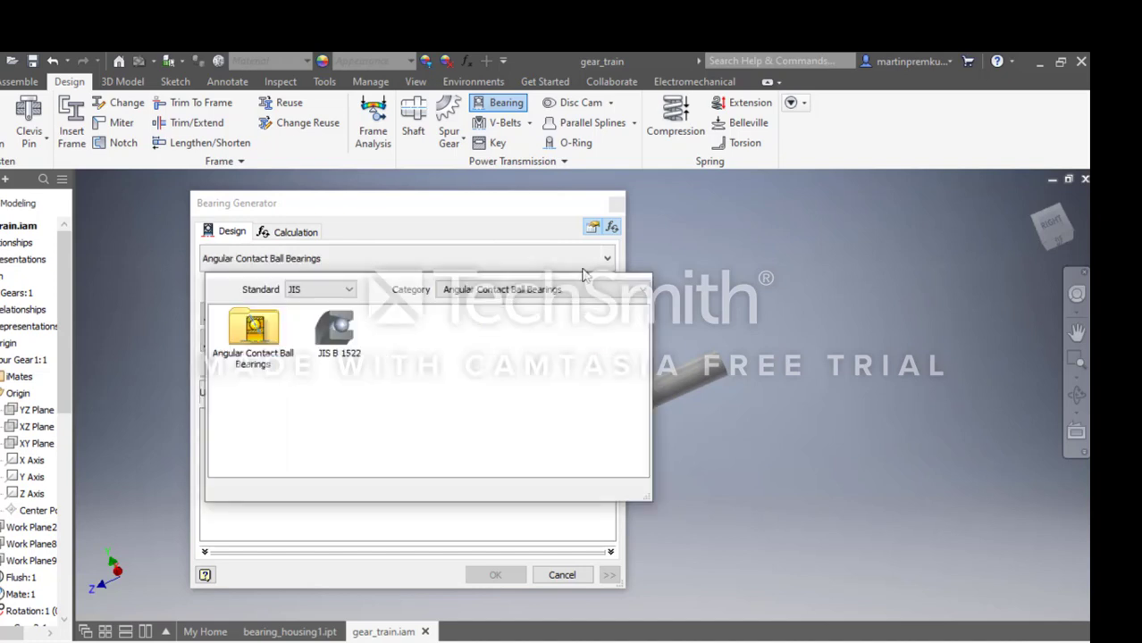
{"action": "left_click", "coordinate": [529, 290]}
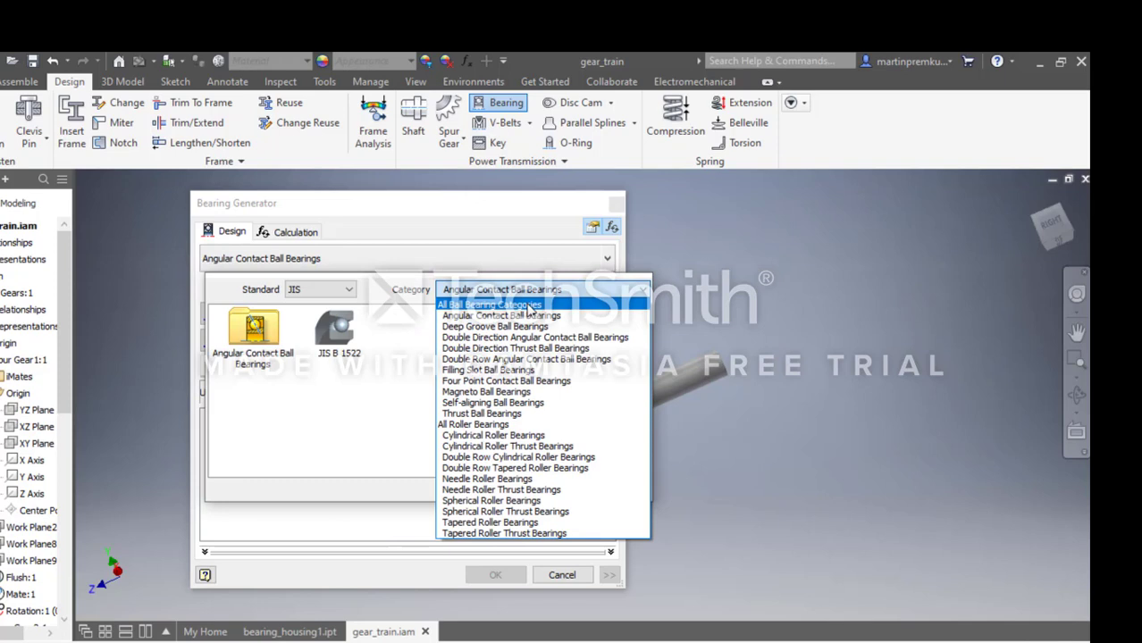
{"action": "left_click", "coordinate": [528, 306]}
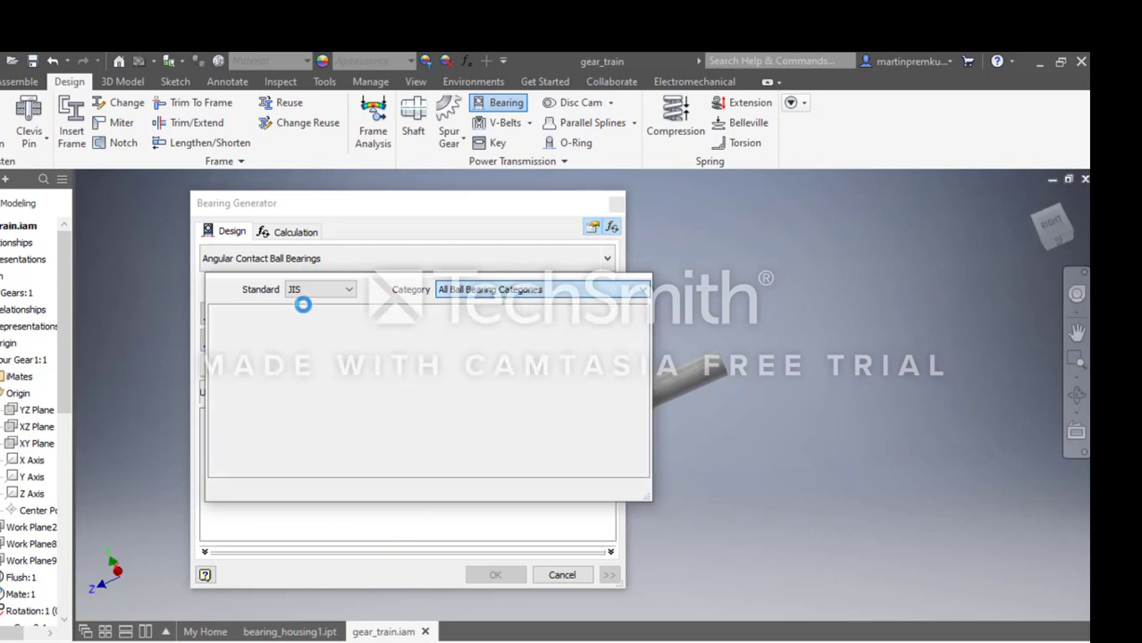
{"action": "left_click", "coordinate": [247, 434]}
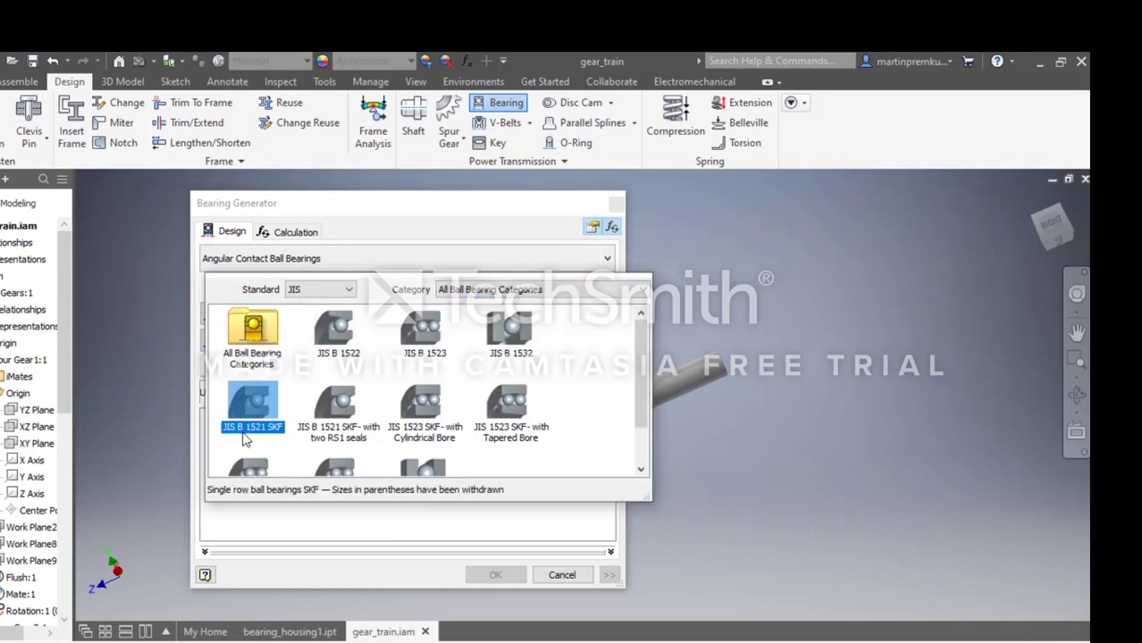
{"action": "left_click", "coordinate": [253, 434]}
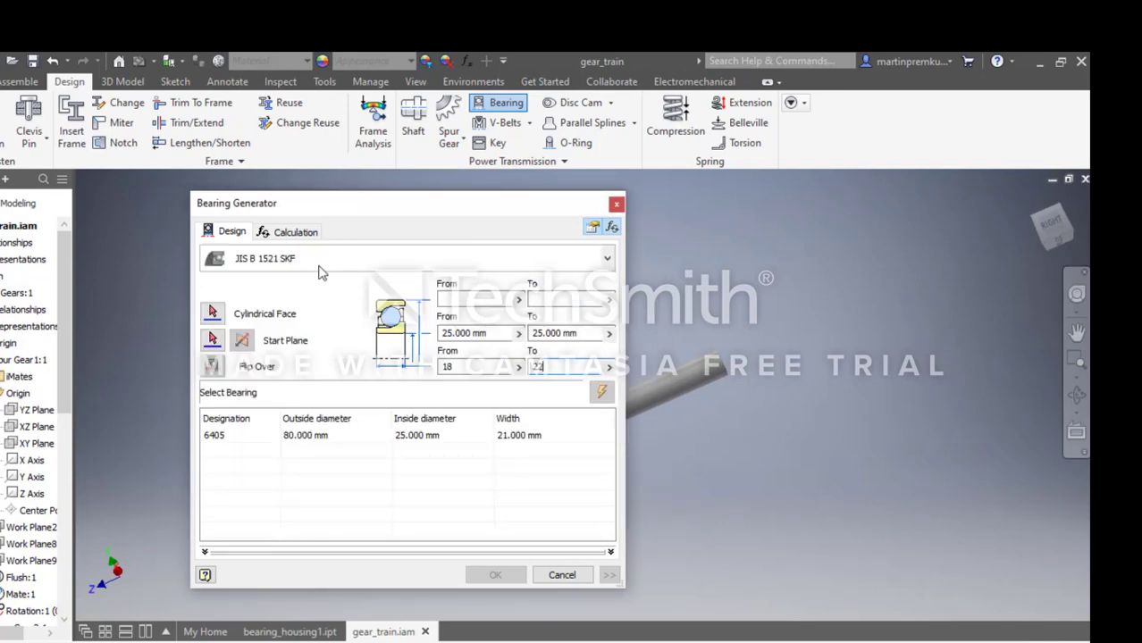
Generate the 6405 bearing with the default file name and place it beside the small shaft's short end.
{"action": "left_click_drag", "start_coordinate": [400, 212], "coordinate": [933, 242]}
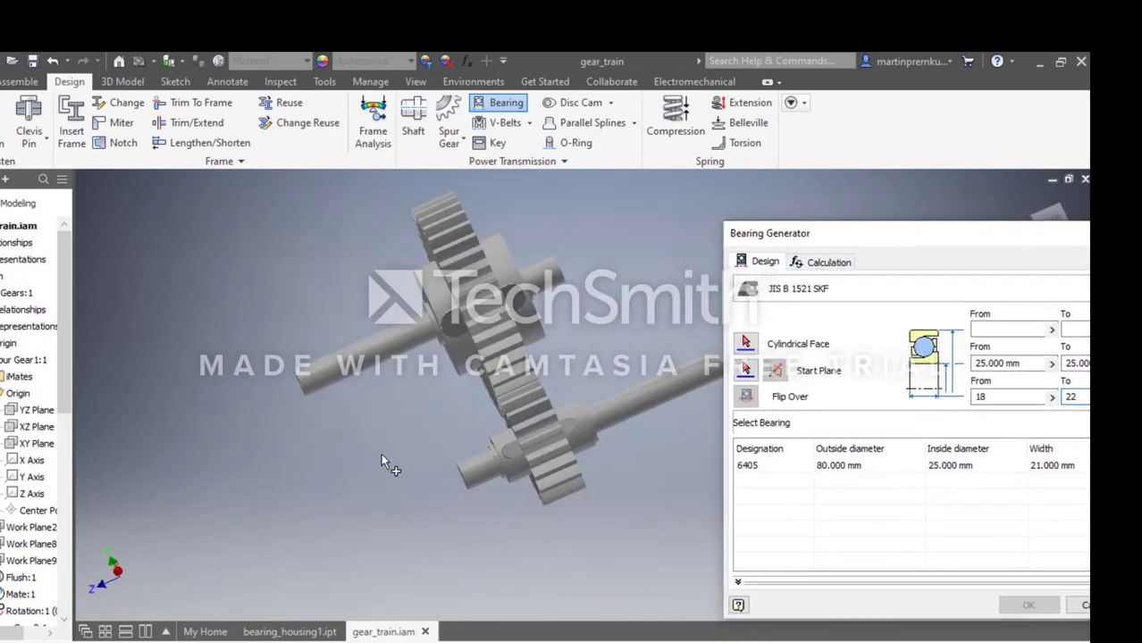
{"action": "left_click_drag", "start_coordinate": [831, 245], "coordinate": [366, 193]}
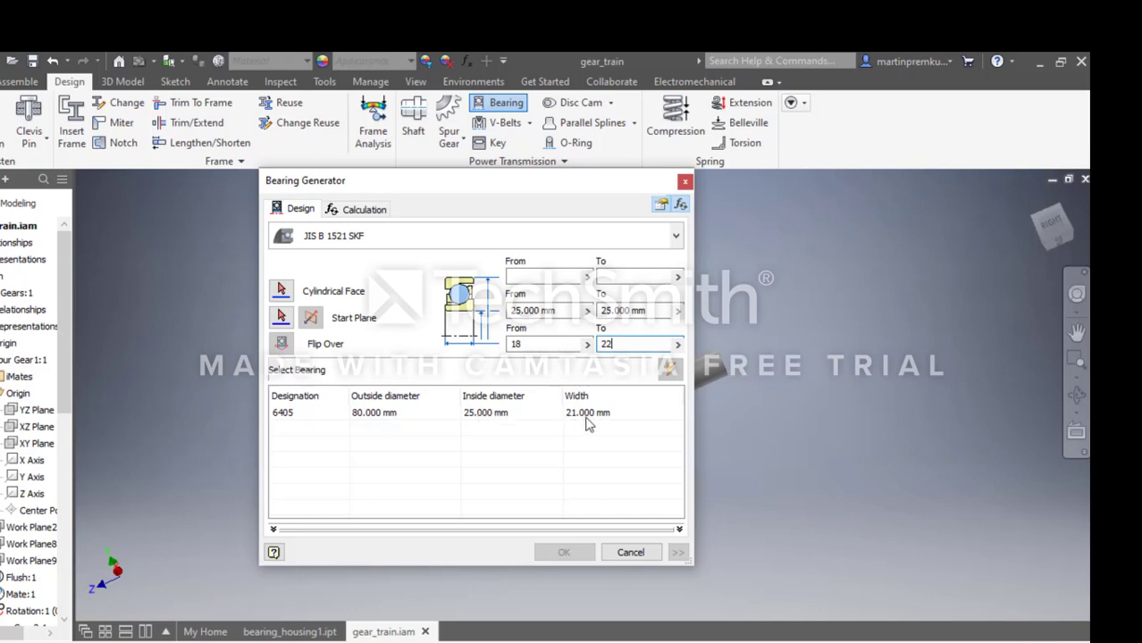
{"action": "left_click", "coordinate": [482, 413]}
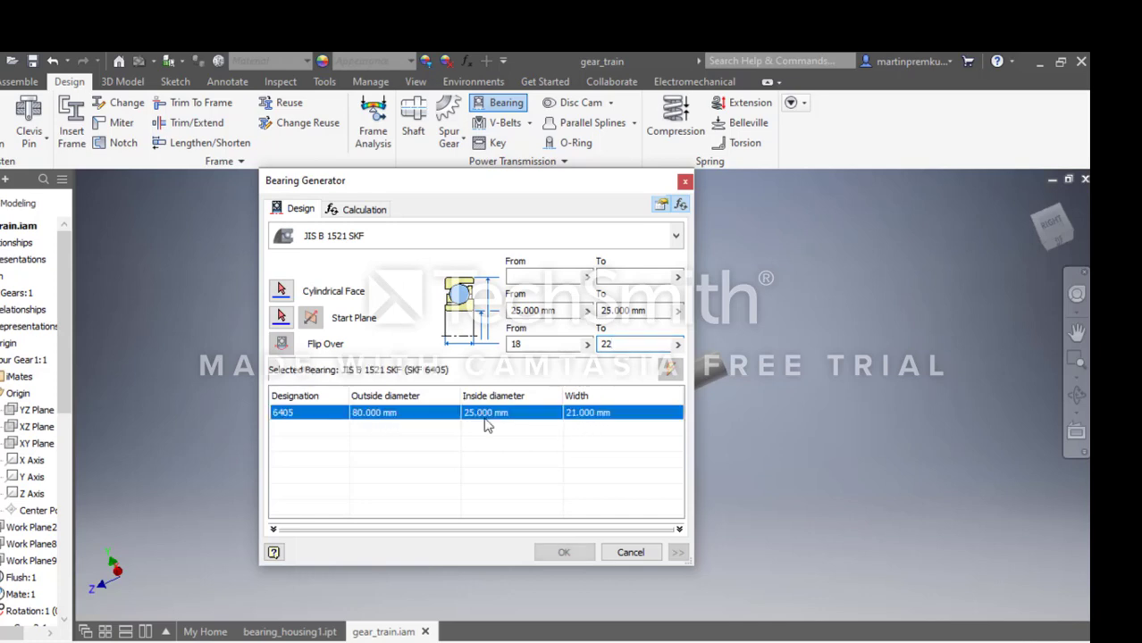
{"action": "left_click", "coordinate": [563, 553]}
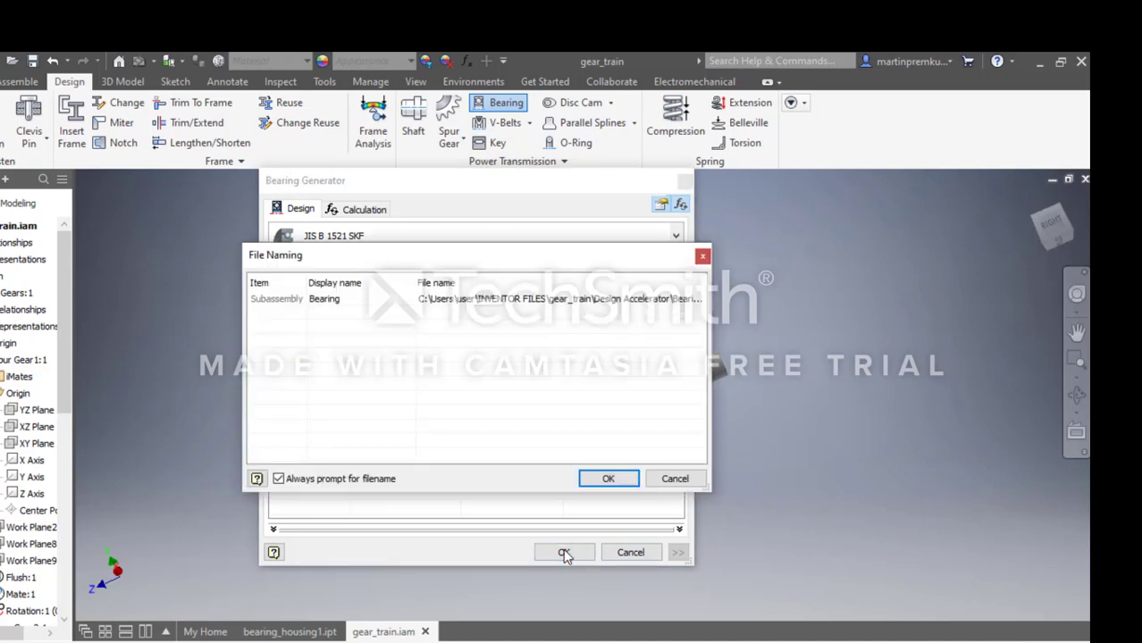
{"action": "left_click", "coordinate": [598, 479]}
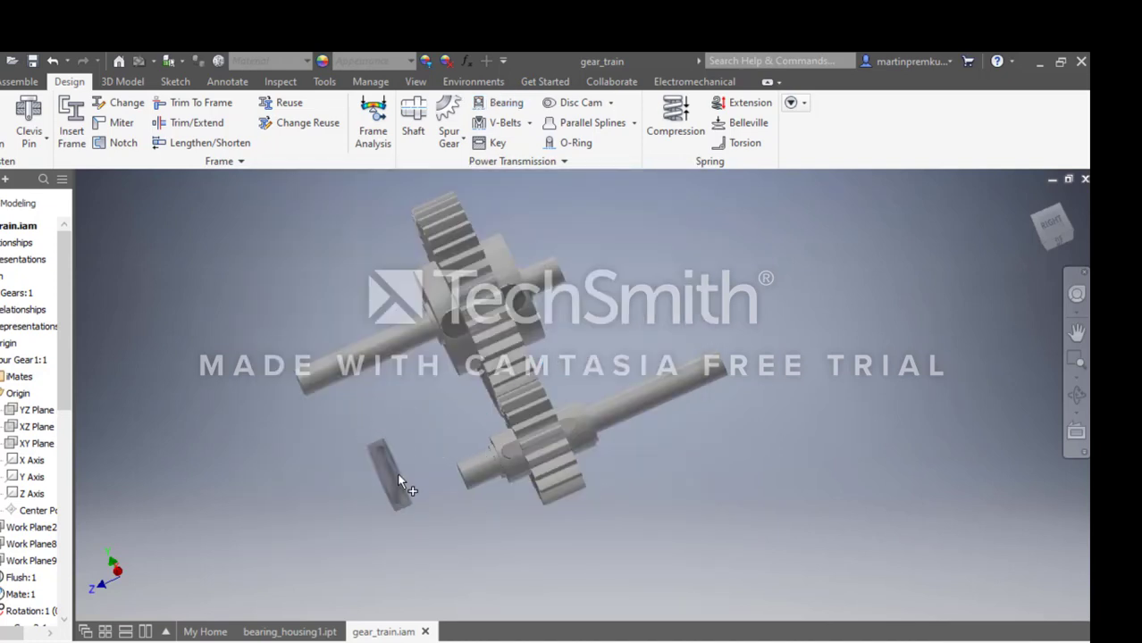
{"action": "left_click", "coordinate": [397, 482]}
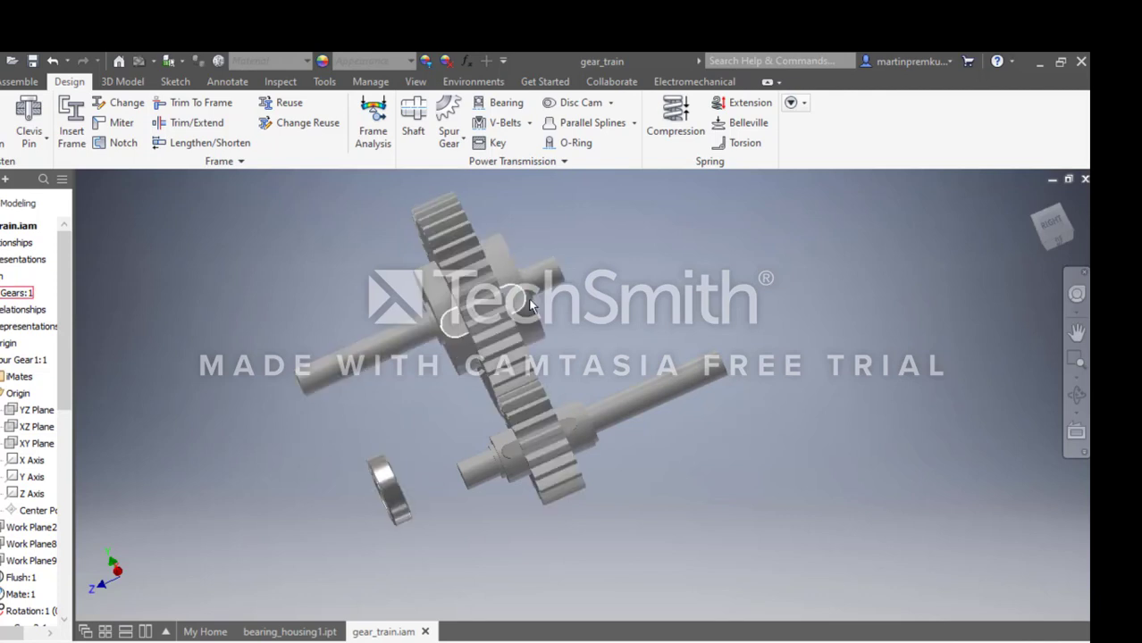
Copy the placed bearing and paste two copies, one beyond the large shaft's long end and one near its short end.
{"action": "right_click", "coordinate": [378, 478]}
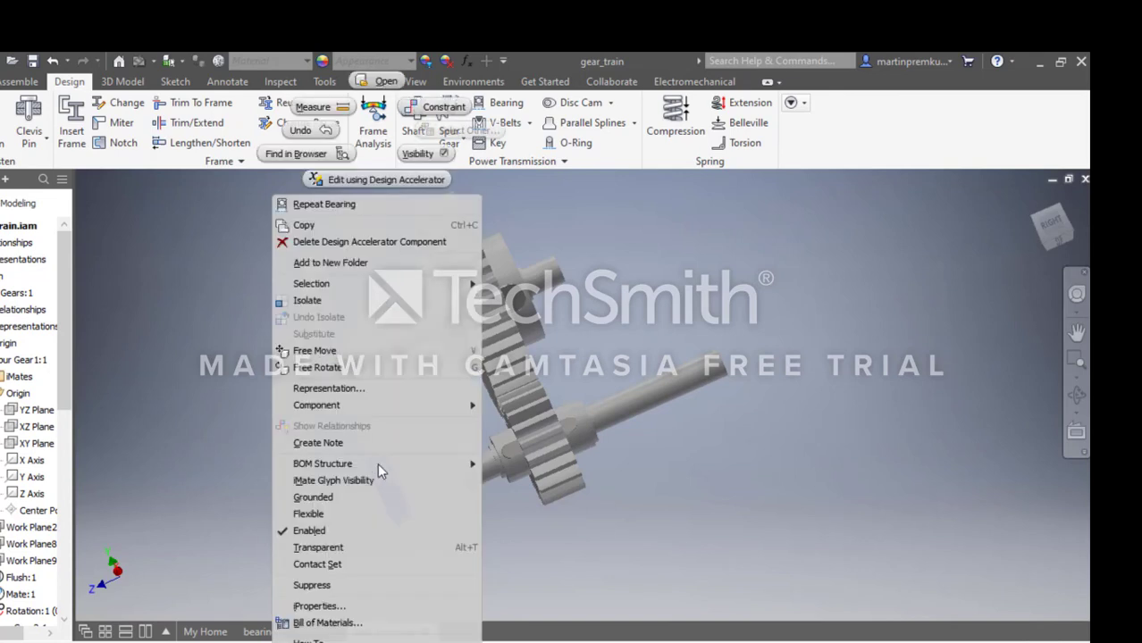
{"action": "left_click", "coordinate": [351, 228]}
{"action": "right_click", "coordinate": [230, 378]}
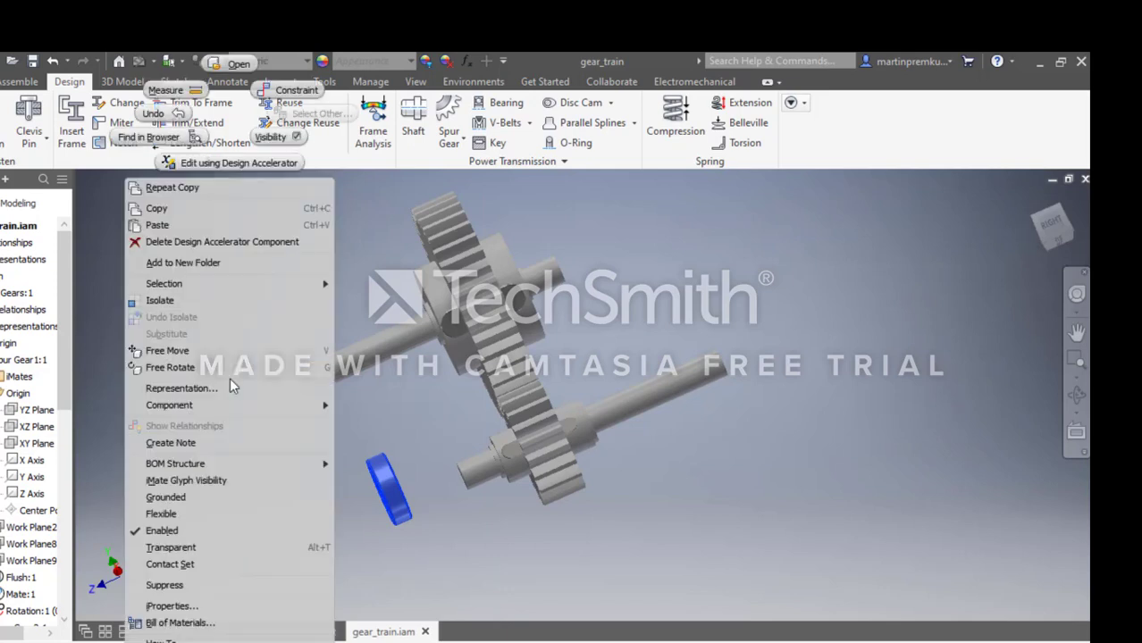
{"action": "left_click", "coordinate": [212, 226]}
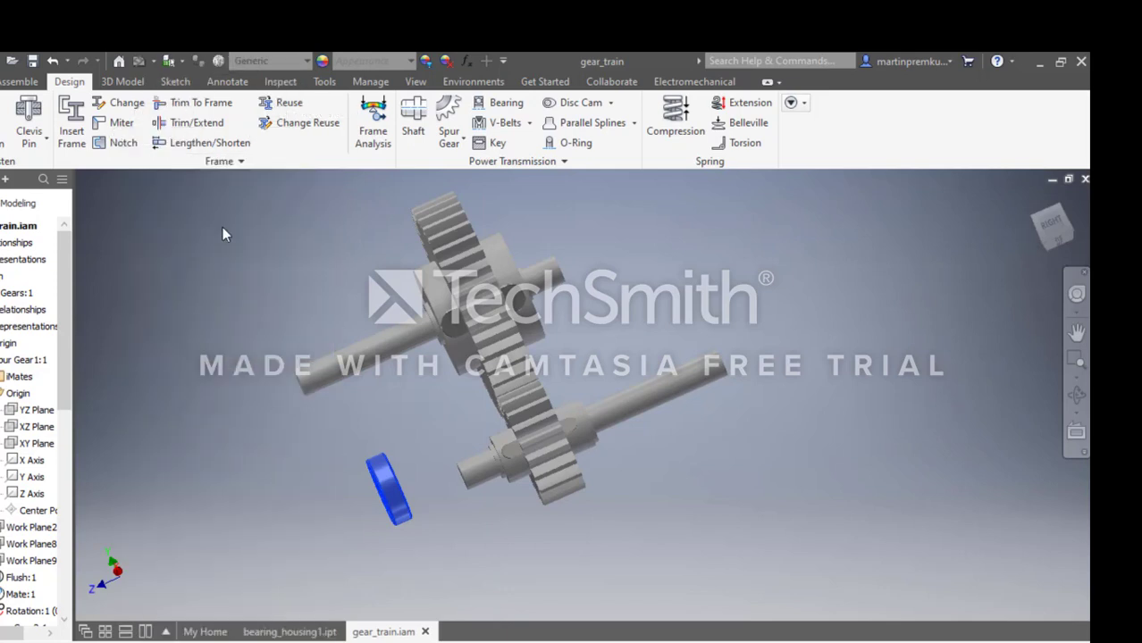
{"action": "right_click", "coordinate": [597, 243]}
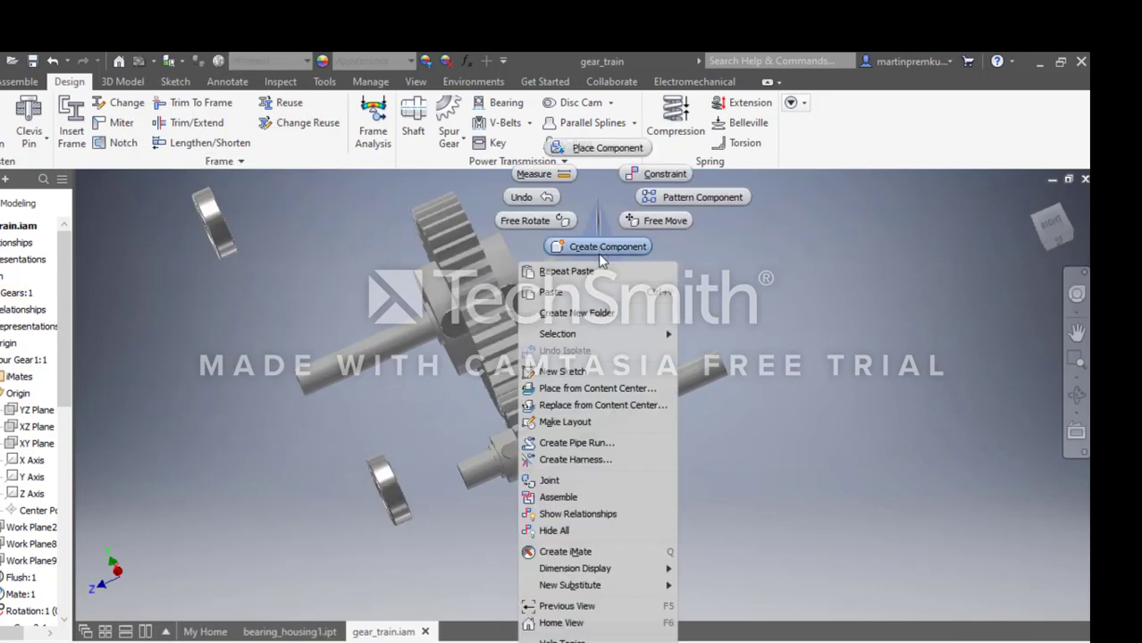
{"action": "left_click", "coordinate": [584, 291]}
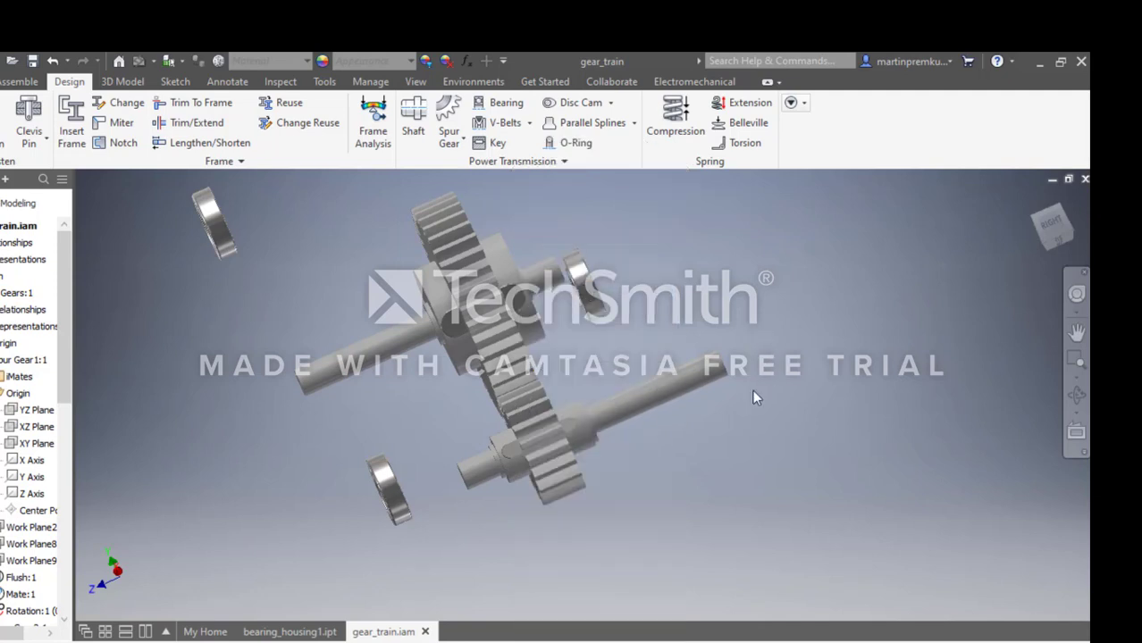
Paste a third copy of the bearing and place it just beyond the small shaft's long end.
{"action": "right_click", "coordinate": [710, 418]}
{"action": "left_click", "coordinate": [677, 291]}
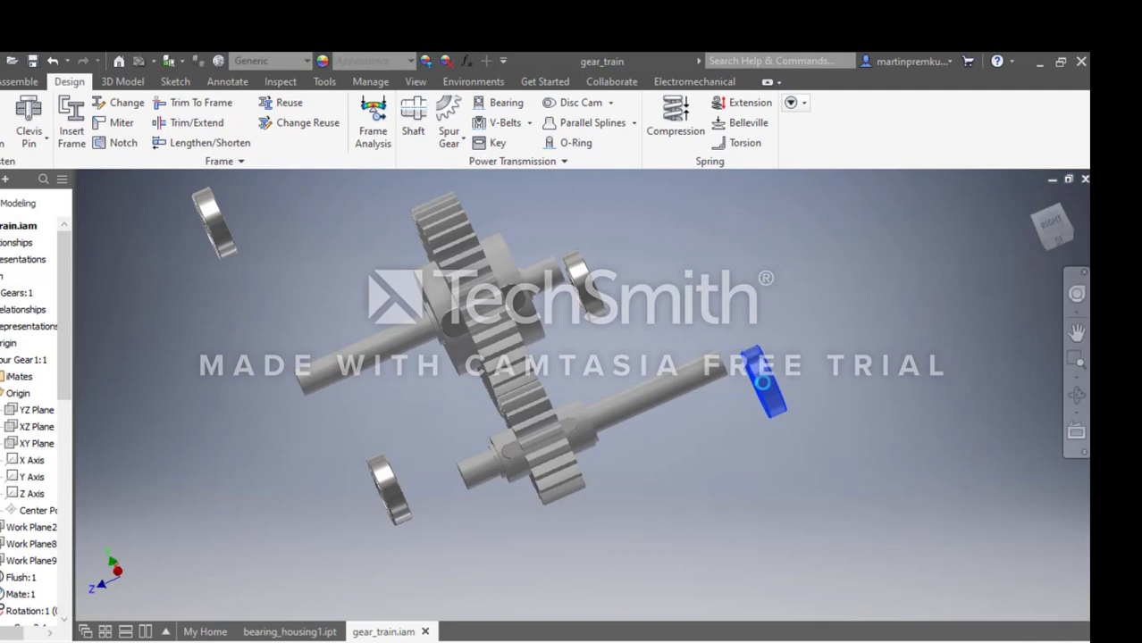
{"action": "left_click", "coordinate": [760, 368]}
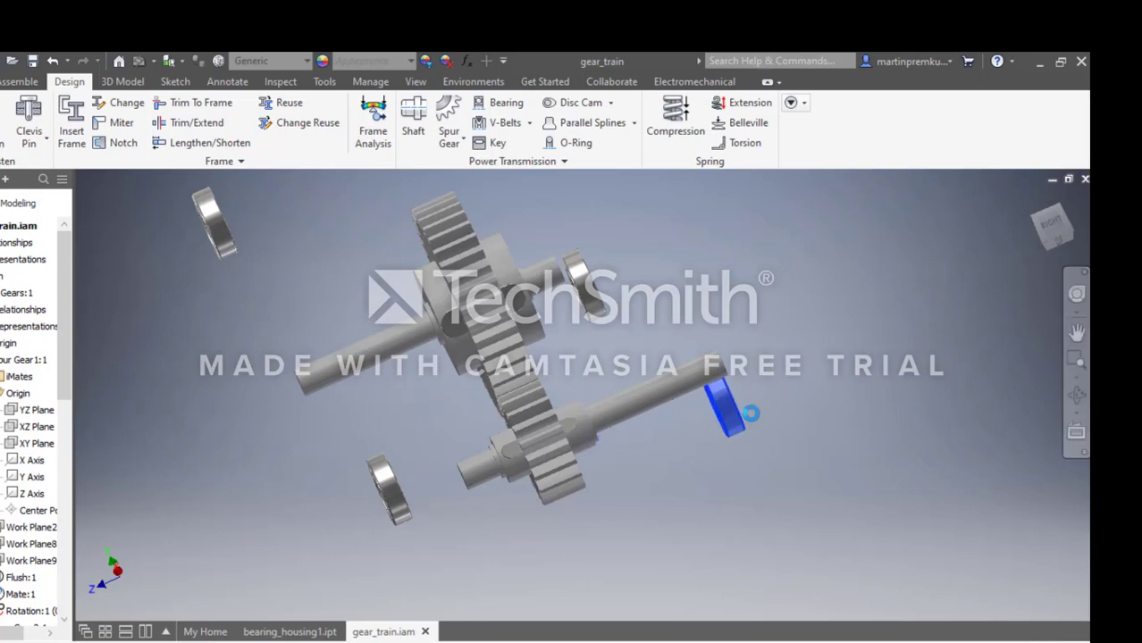
{"action": "left_click", "coordinate": [805, 356]}
Add a mate constraint with 0 mm offset aligning the bore axis of the short-end bearing with the small shaft's axis.
{"action": "left_click", "coordinate": [1077, 394]}
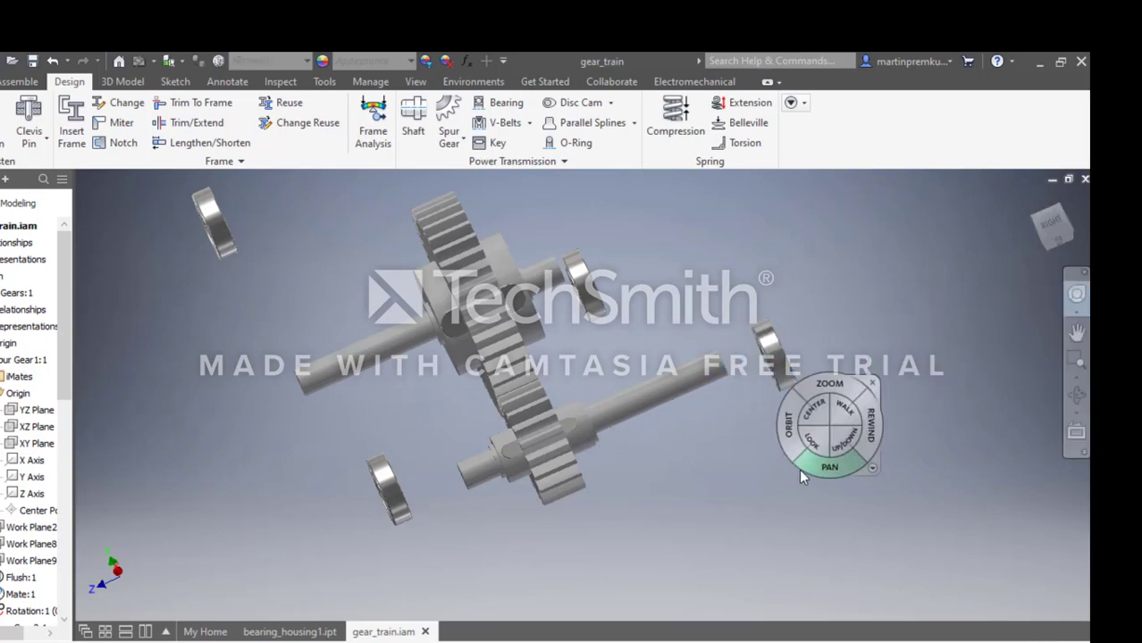
{"action": "left_click_drag", "start_coordinate": [827, 427], "coordinate": [695, 450]}
{"action": "left_click", "coordinate": [717, 450]}
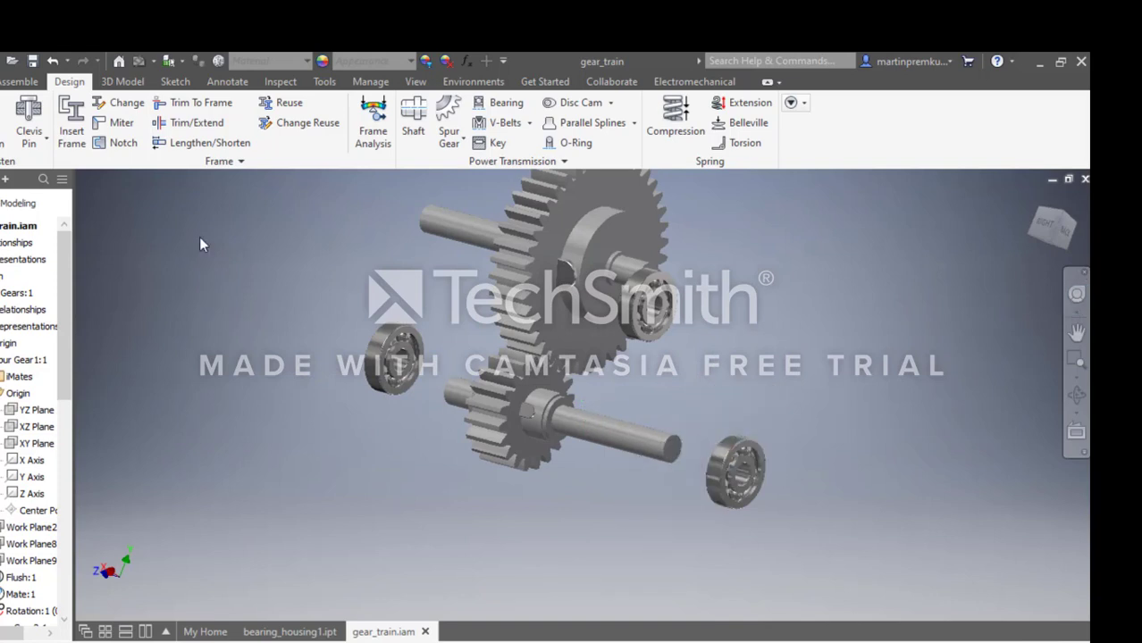
{"action": "left_click", "coordinate": [17, 80]}
{"action": "left_click", "coordinate": [164, 128]}
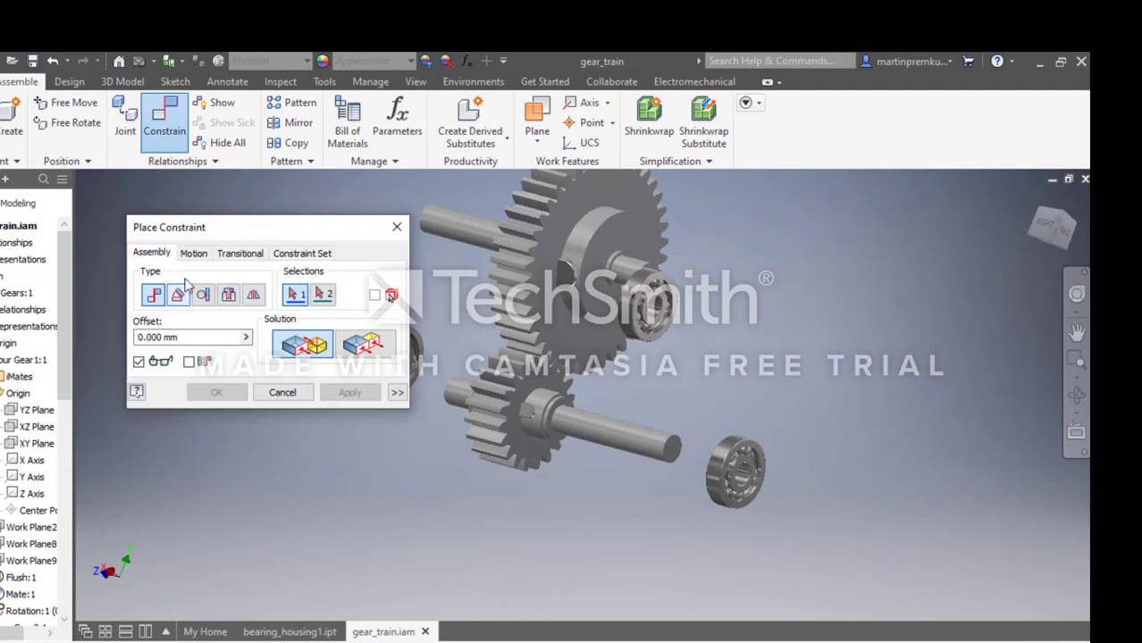
{"action": "left_click_drag", "start_coordinate": [210, 231], "coordinate": [109, 234]}
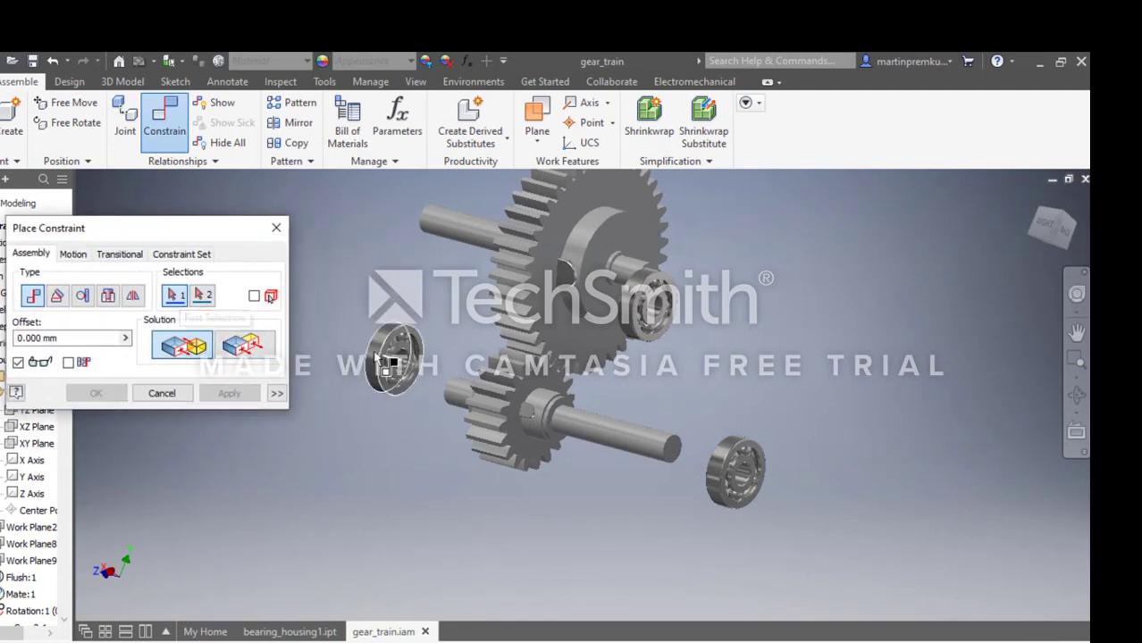
{"action": "scroll", "coordinate": [393, 362], "scroll_direction": "up", "scroll_amount": 3}
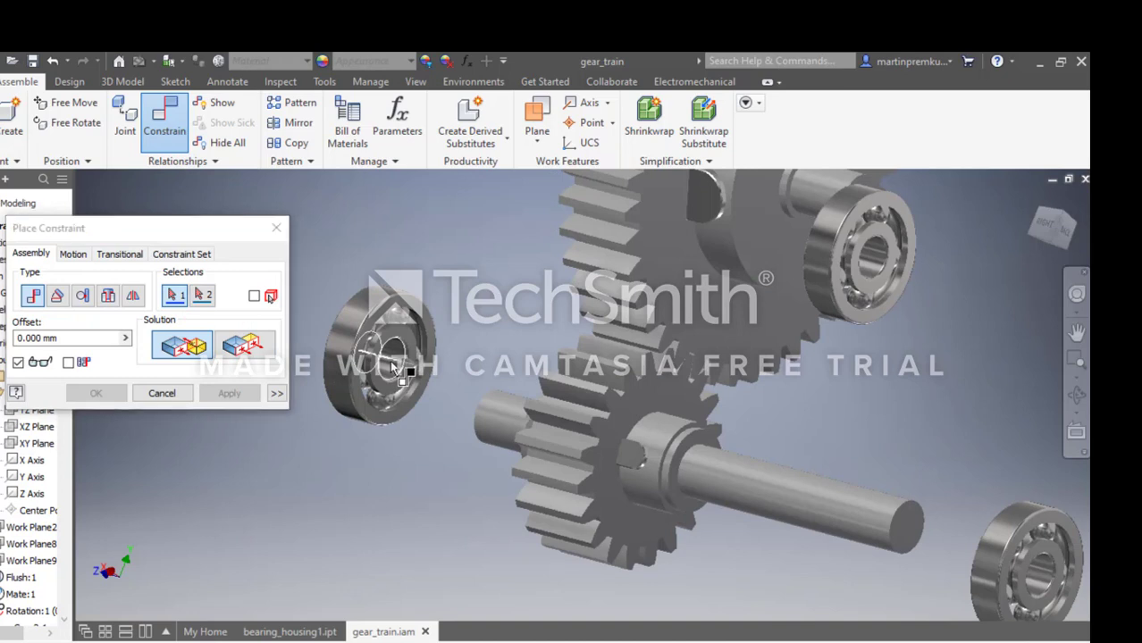
{"action": "left_click", "coordinate": [393, 363]}
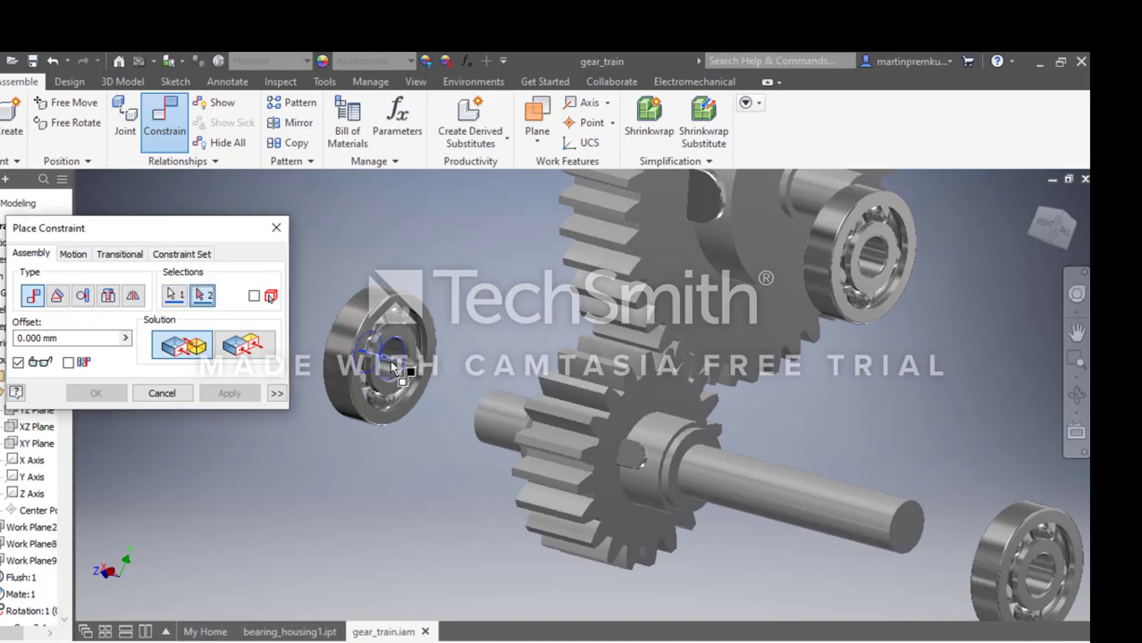
{"action": "left_click", "coordinate": [498, 424]}
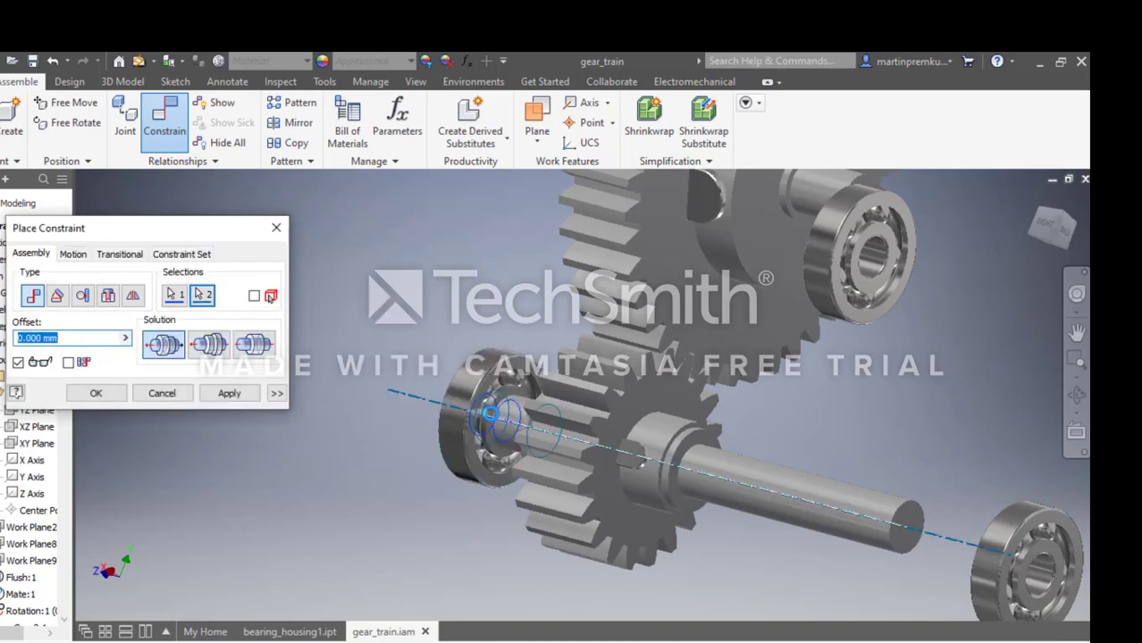
{"action": "left_click", "coordinate": [98, 395]}
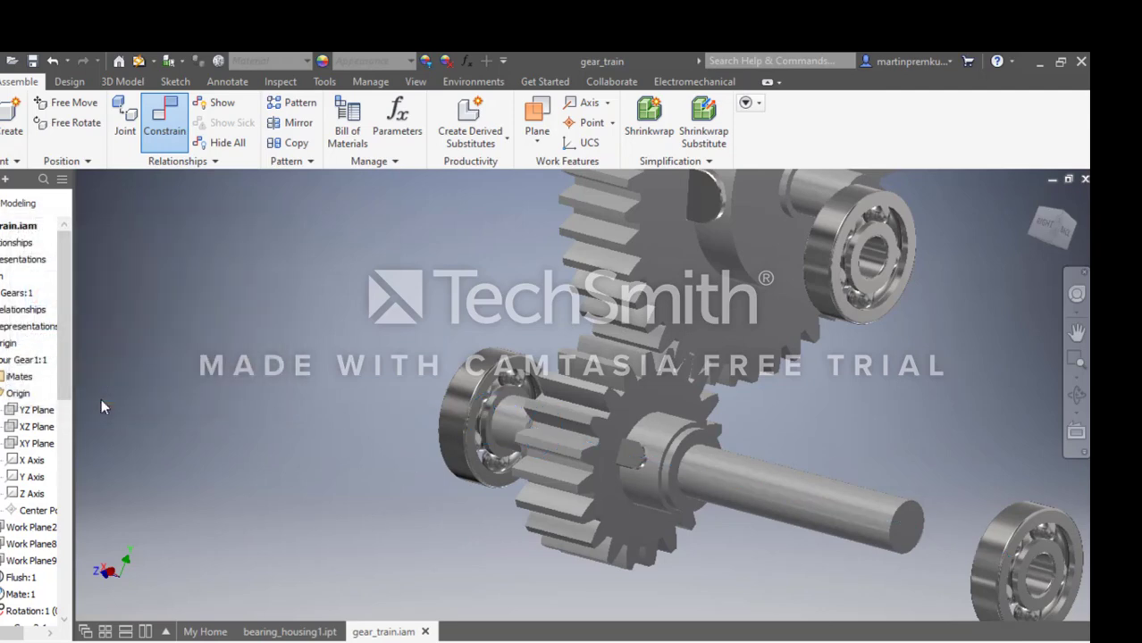
{"action": "left_click", "coordinate": [164, 118]}
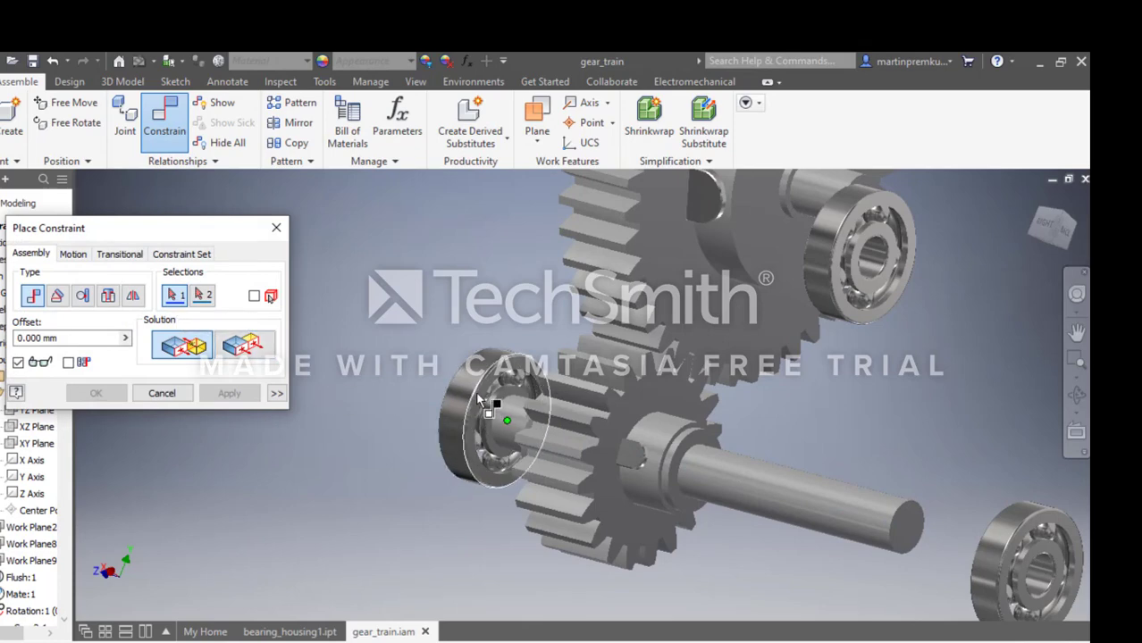
{"action": "scroll", "coordinate": [479, 399], "scroll_direction": "up", "scroll_amount": 3}
{"action": "left_click", "coordinate": [517, 367]}
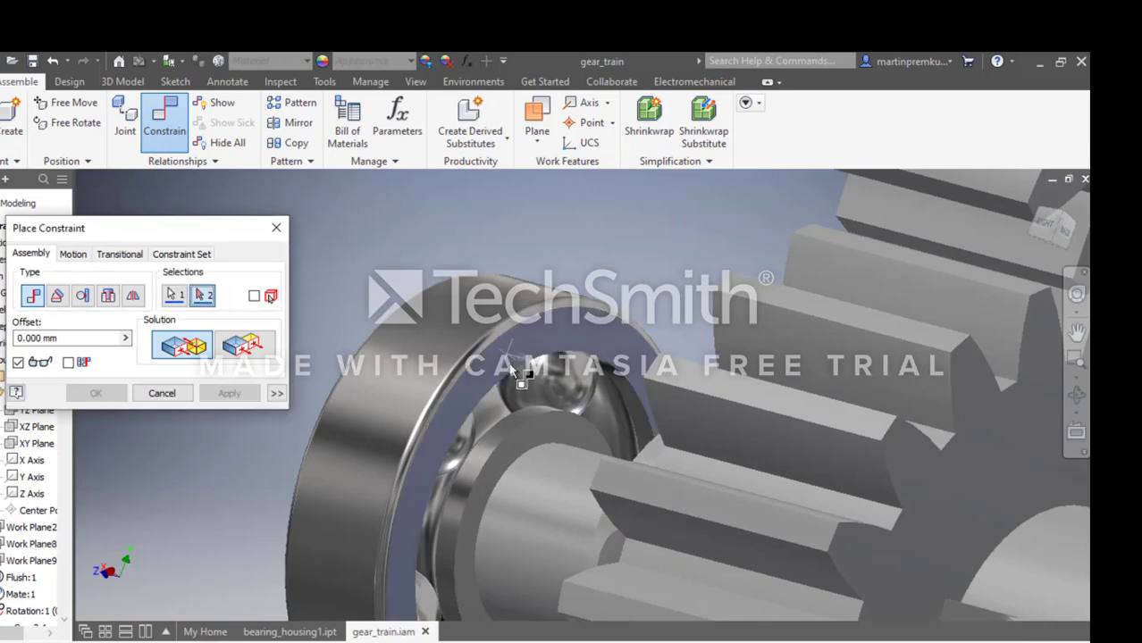
{"action": "scroll", "coordinate": [518, 368], "scroll_direction": "down", "scroll_amount": 5}
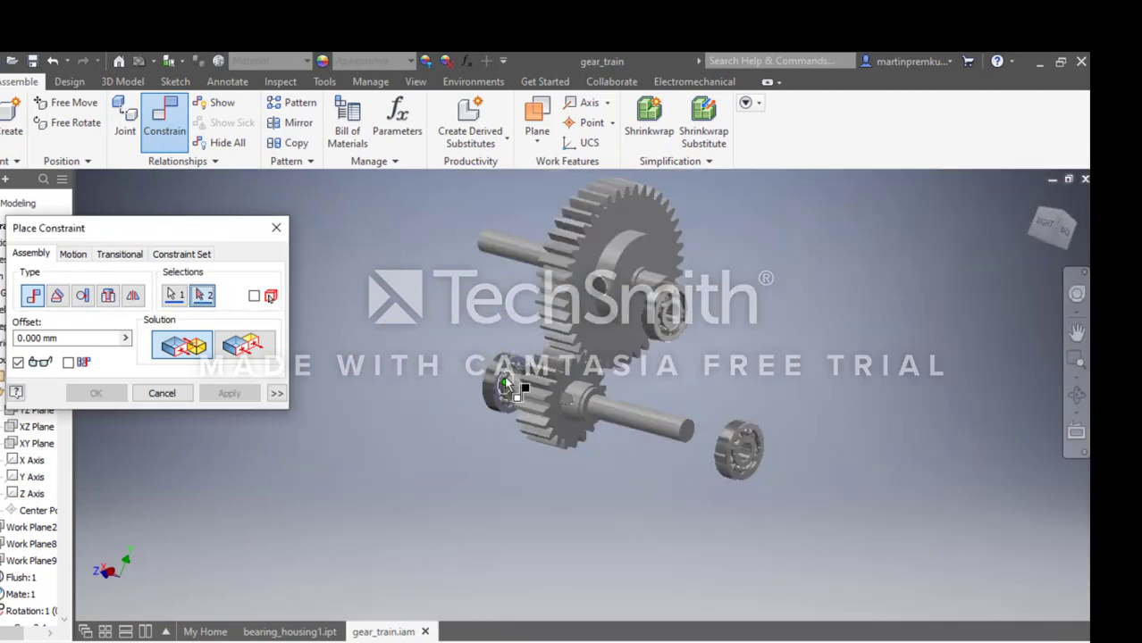
{"action": "left_click", "coordinate": [1076, 293]}
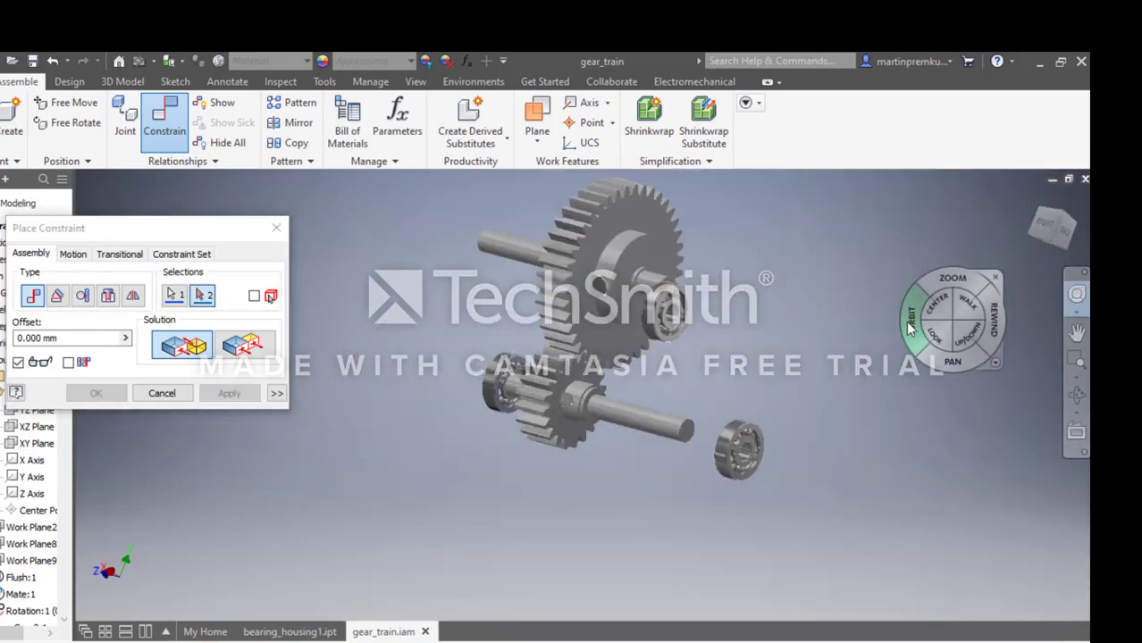
{"action": "left_click_drag", "start_coordinate": [910, 328], "coordinate": [1043, 348]}
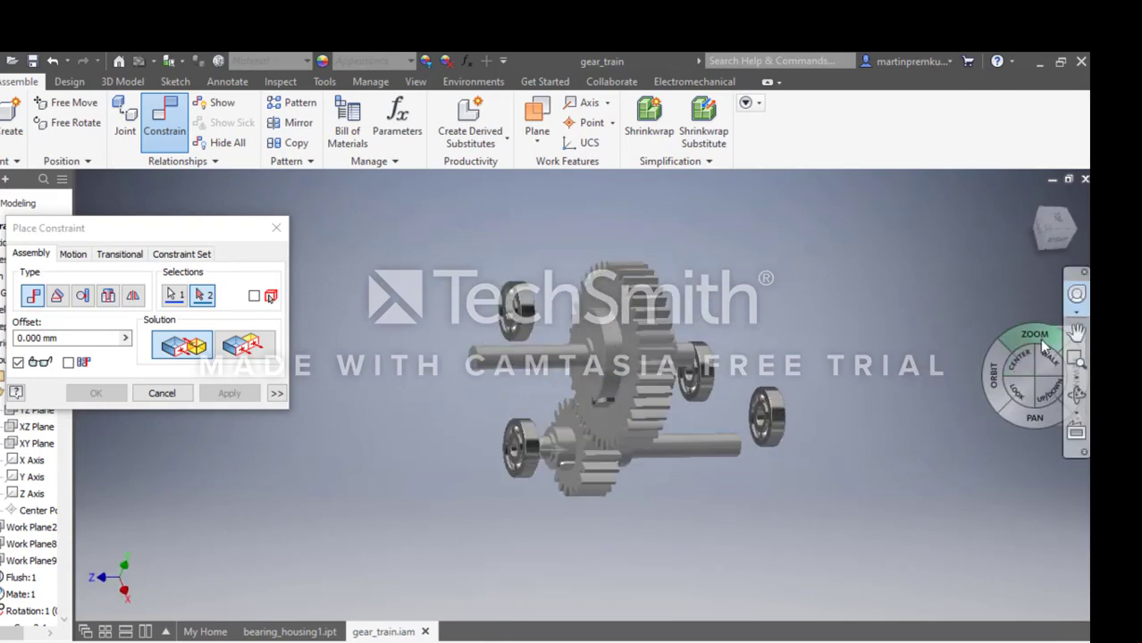
{"action": "left_click", "coordinate": [960, 317]}
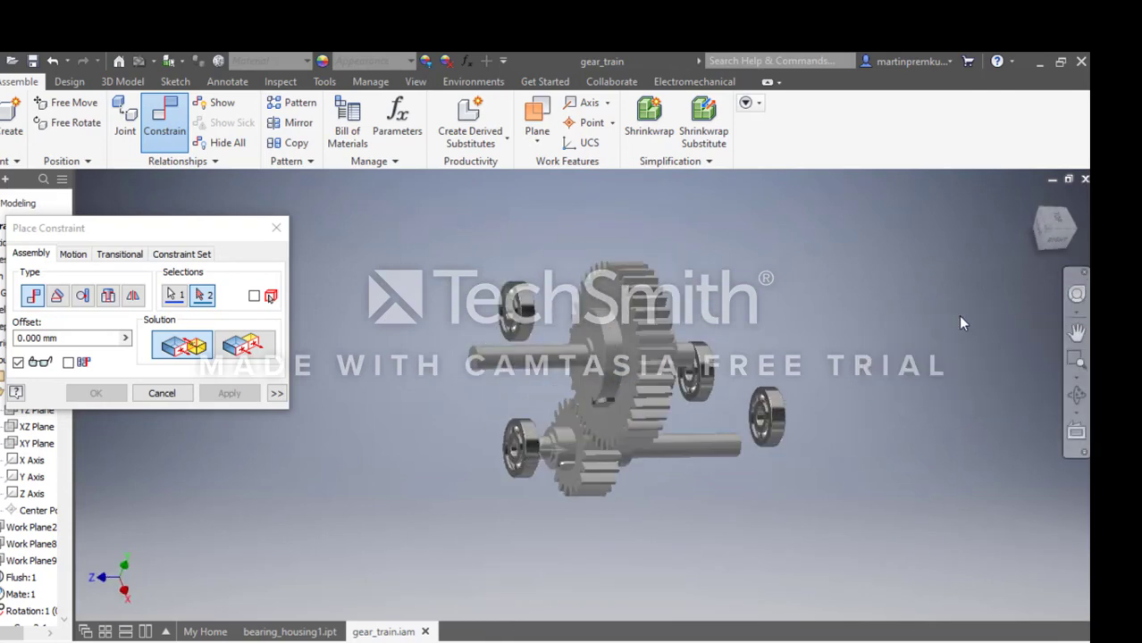
{"action": "scroll", "coordinate": [554, 460], "scroll_direction": "up", "scroll_amount": 5}
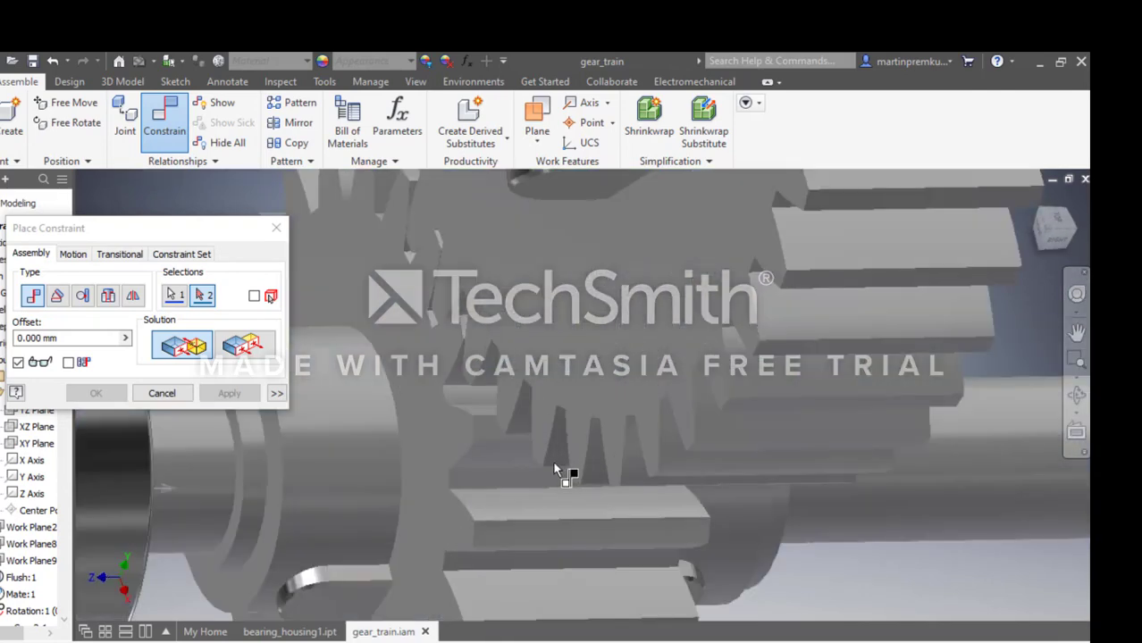
{"action": "left_click", "coordinate": [428, 463]}
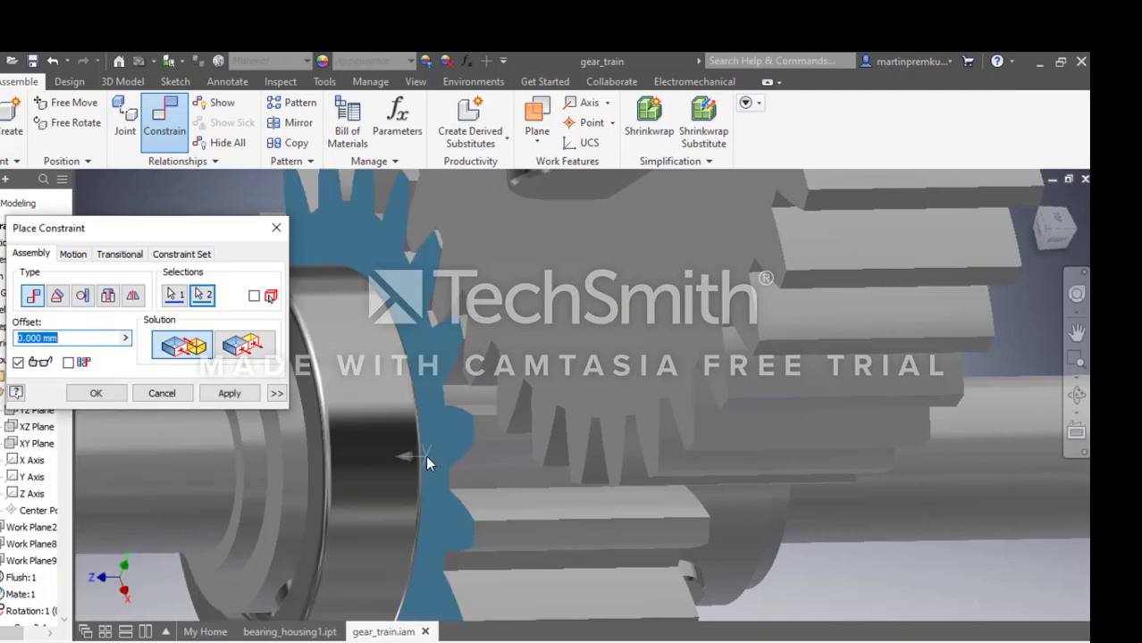
{"action": "left_click", "coordinate": [171, 399]}
Start a mate constraint from the circular edge of the small shaft's keyed shoulder that faces the short-end bearing.
{"action": "scroll", "coordinate": [200, 400], "scroll_direction": "down", "scroll_amount": 5}
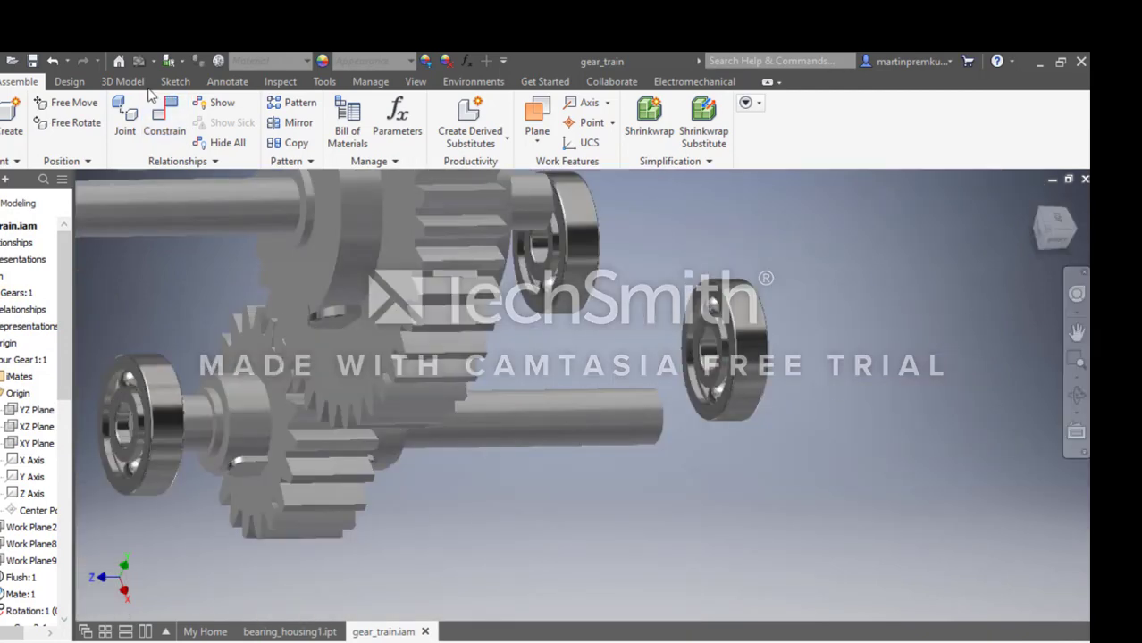
{"action": "left_click", "coordinate": [165, 118]}
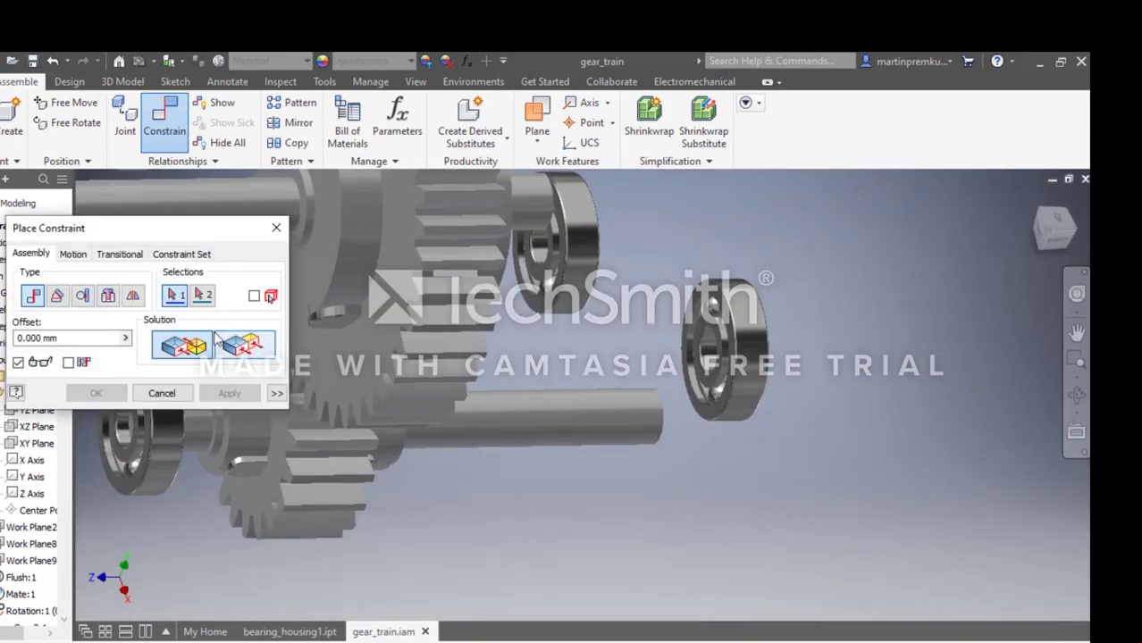
{"action": "left_click_drag", "start_coordinate": [166, 230], "coordinate": [889, 375]}
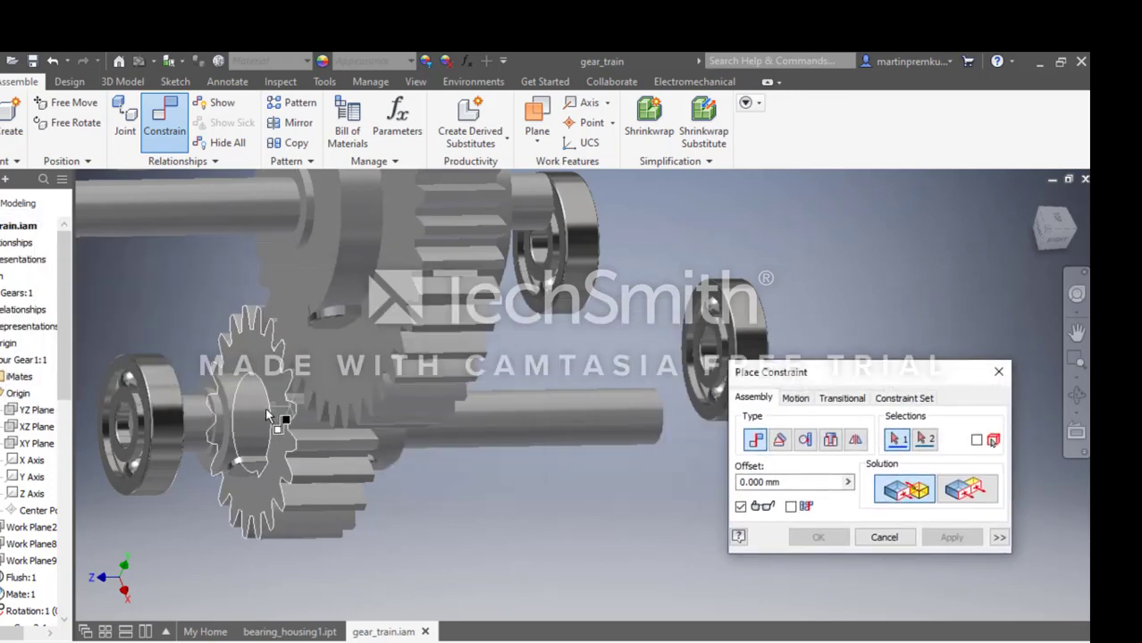
{"action": "scroll", "coordinate": [223, 439], "scroll_direction": "down", "scroll_amount": 6}
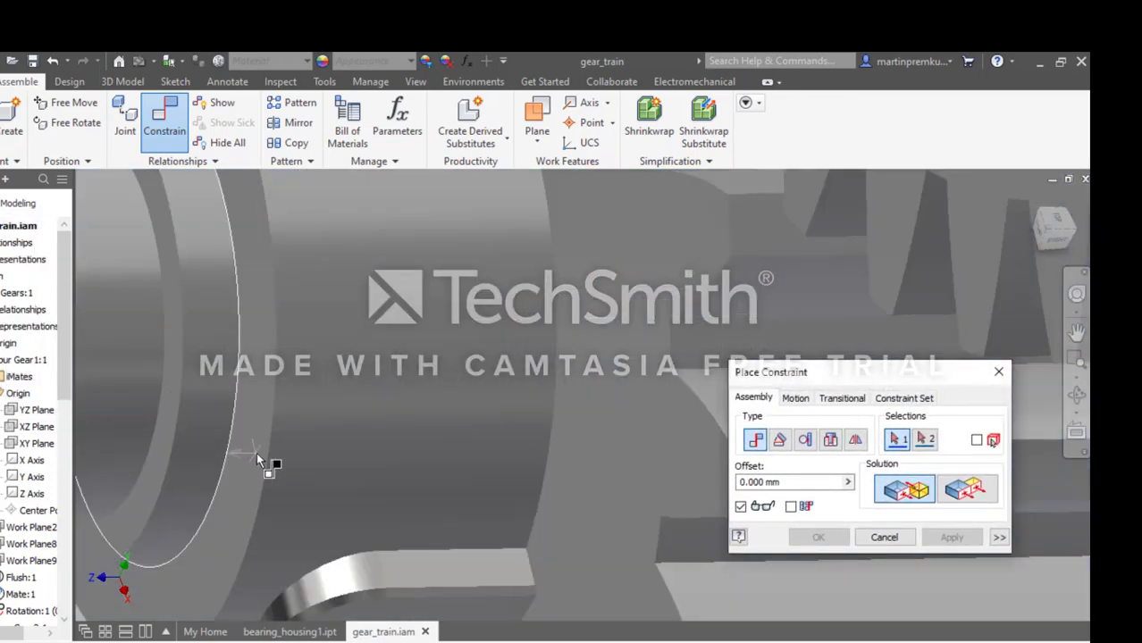
{"action": "scroll", "coordinate": [254, 483], "scroll_direction": "up", "scroll_amount": 5}
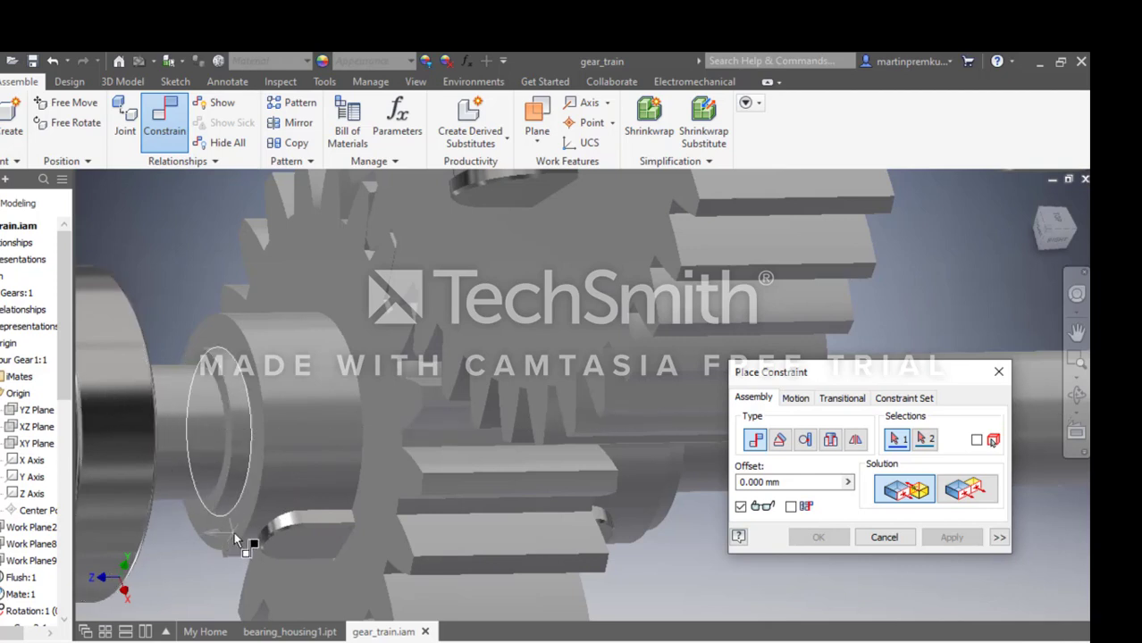
{"action": "scroll", "coordinate": [276, 428], "scroll_direction": "down", "scroll_amount": 3}
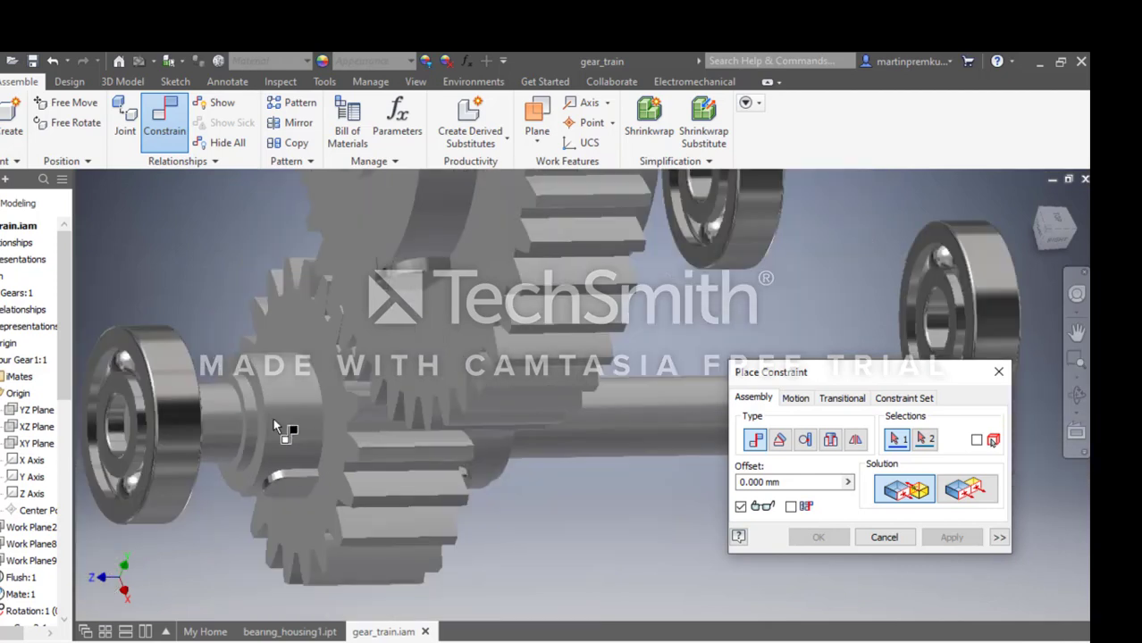
{"action": "left_click", "coordinate": [266, 449]}
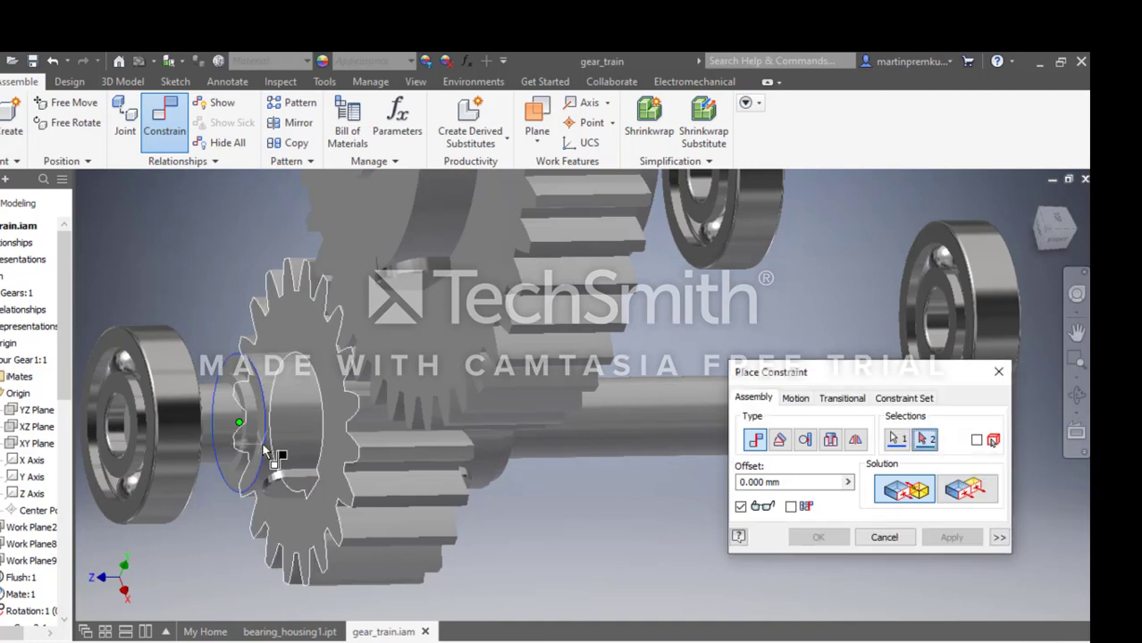
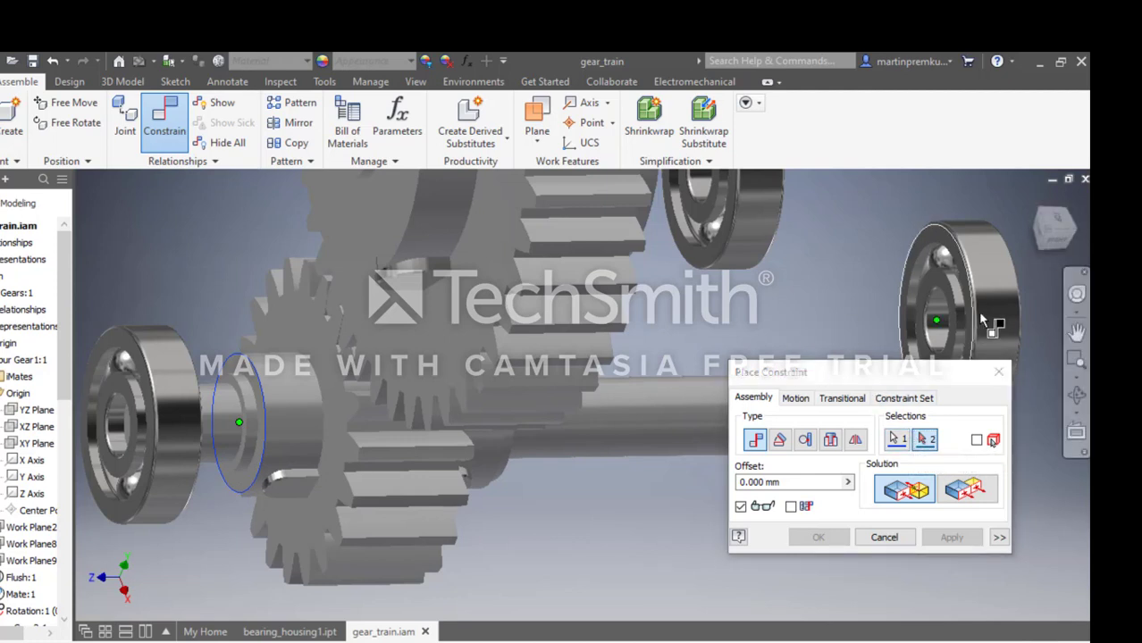
Mate the inner side face of the small shaft's short-end bearing to the selected shaft shoulder edge with 0 mm offset.
{"action": "left_click", "coordinate": [1076, 293]}
{"action": "left_click_drag", "start_coordinate": [792, 303], "coordinate": [722, 379]}
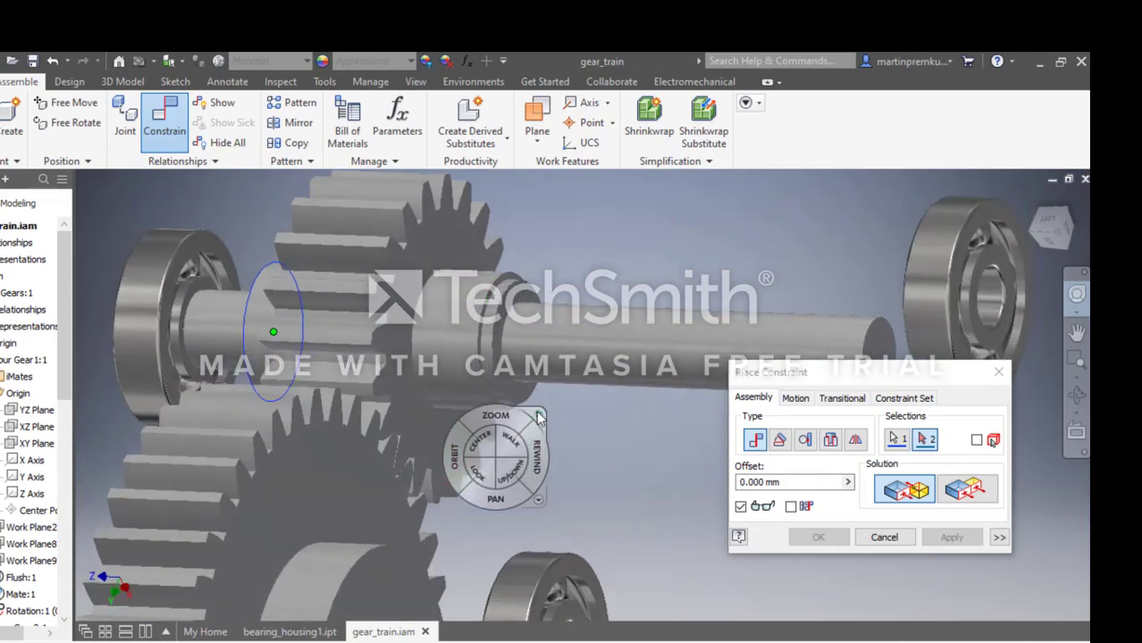
{"action": "left_click", "coordinate": [538, 415]}
{"action": "scroll", "coordinate": [326, 447], "scroll_direction": "down", "scroll_amount": 5}
{"action": "scroll", "coordinate": [307, 424], "scroll_direction": "up", "scroll_amount": 8}
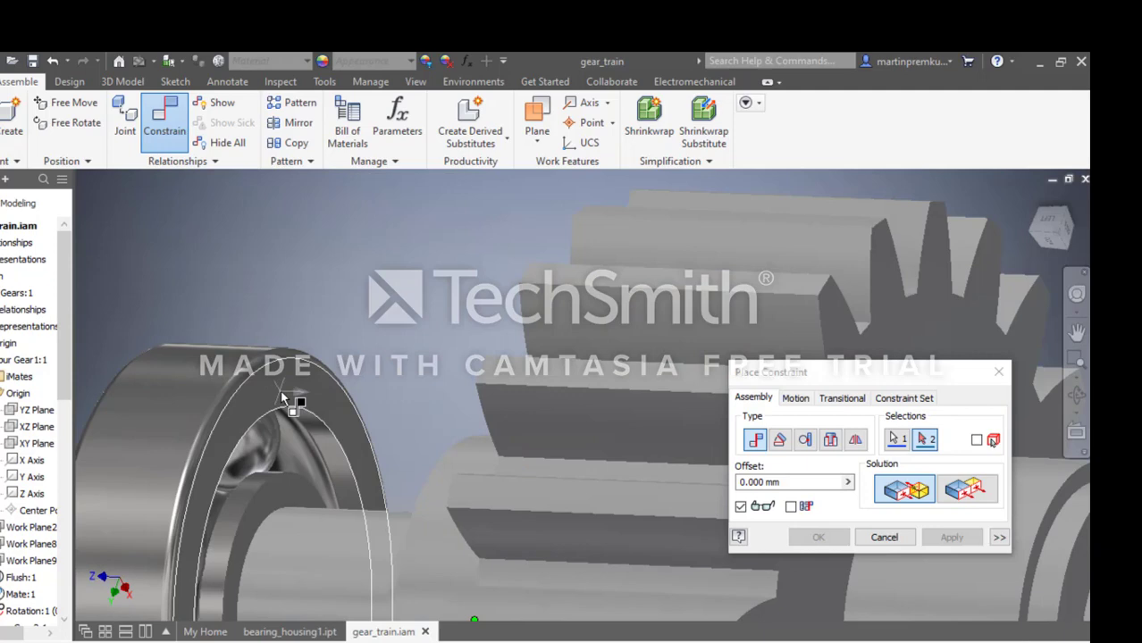
{"action": "left_click", "coordinate": [282, 393]}
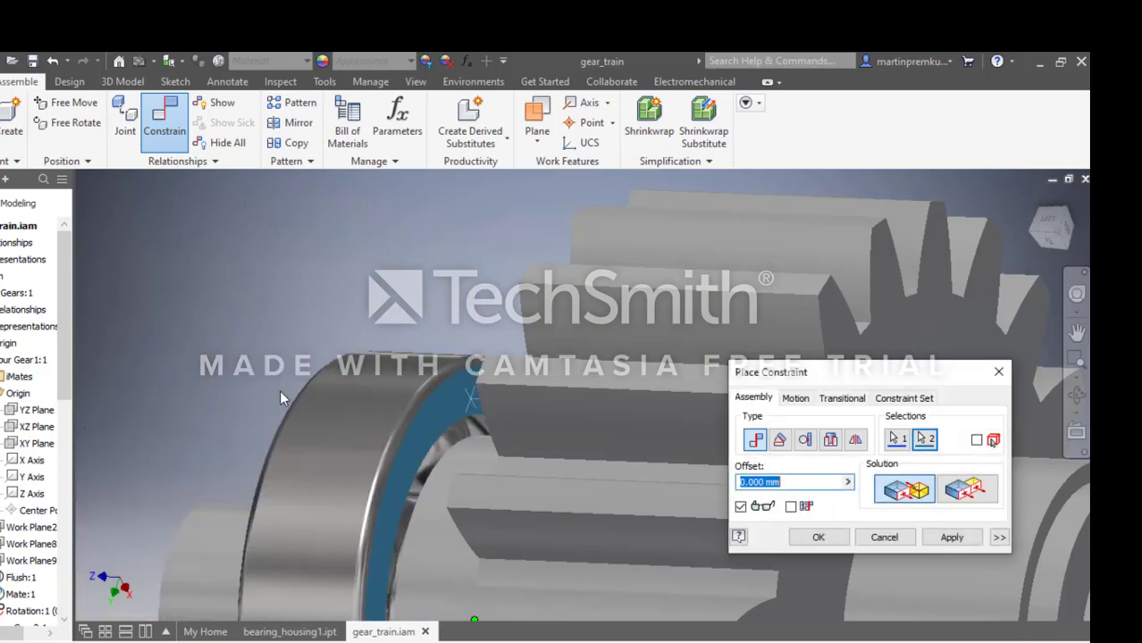
{"action": "scroll", "coordinate": [289, 394], "scroll_direction": "down", "scroll_amount": 5}
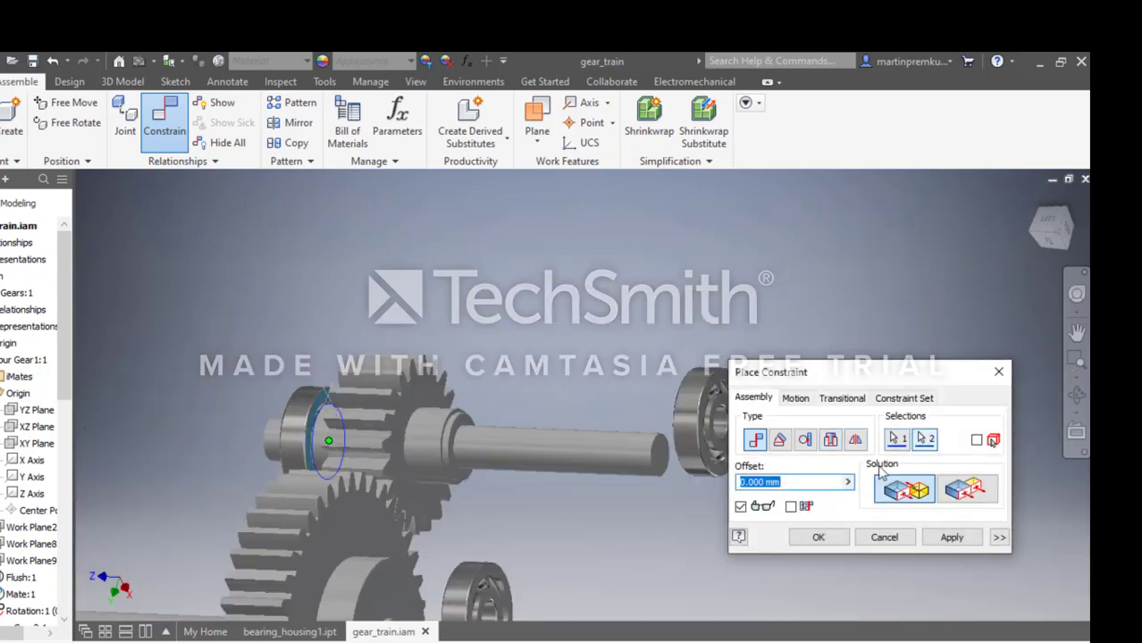
{"action": "left_click", "coordinate": [819, 537]}
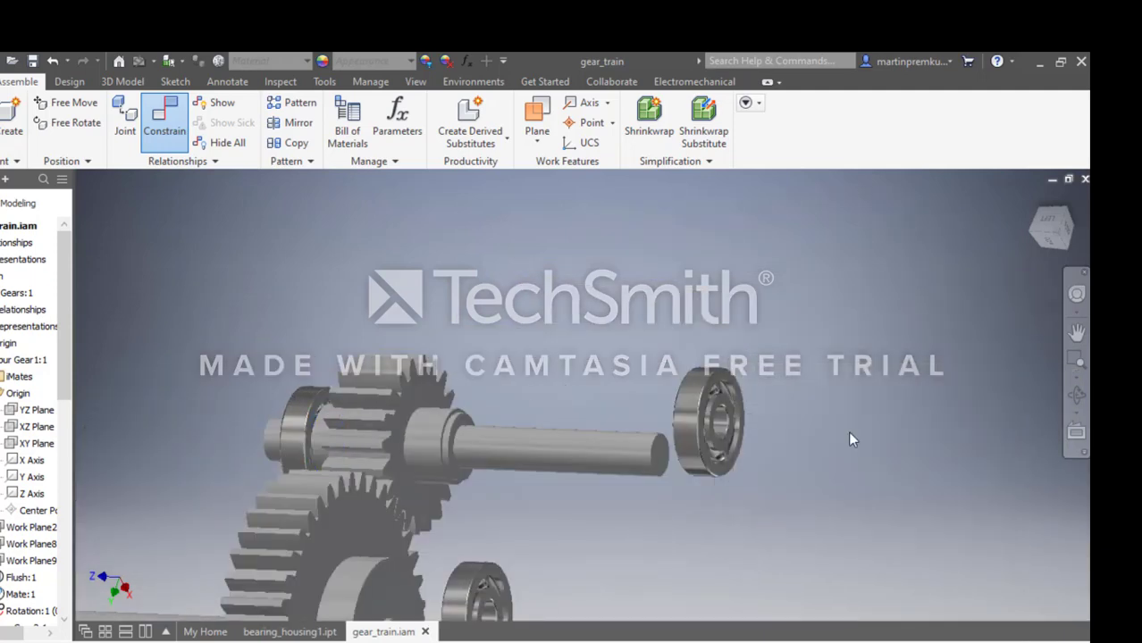
Add a mate constraint with 0 mm offset aligning the bore axis of the bearing beyond the large shaft's long end with that shaft's axis.
{"action": "left_click", "coordinate": [1077, 294]}
{"action": "left_click_drag", "start_coordinate": [794, 351], "coordinate": [864, 432]}
{"action": "left_click_drag", "start_coordinate": [924, 374], "coordinate": [207, 362]}
{"action": "scroll", "coordinate": [207, 362], "scroll_direction": "down", "scroll_amount": 3}
{"action": "left_click_drag", "start_coordinate": [700, 334], "coordinate": [684, 409]}
{"action": "scroll", "coordinate": [683, 408], "scroll_direction": "up", "scroll_amount": 6}
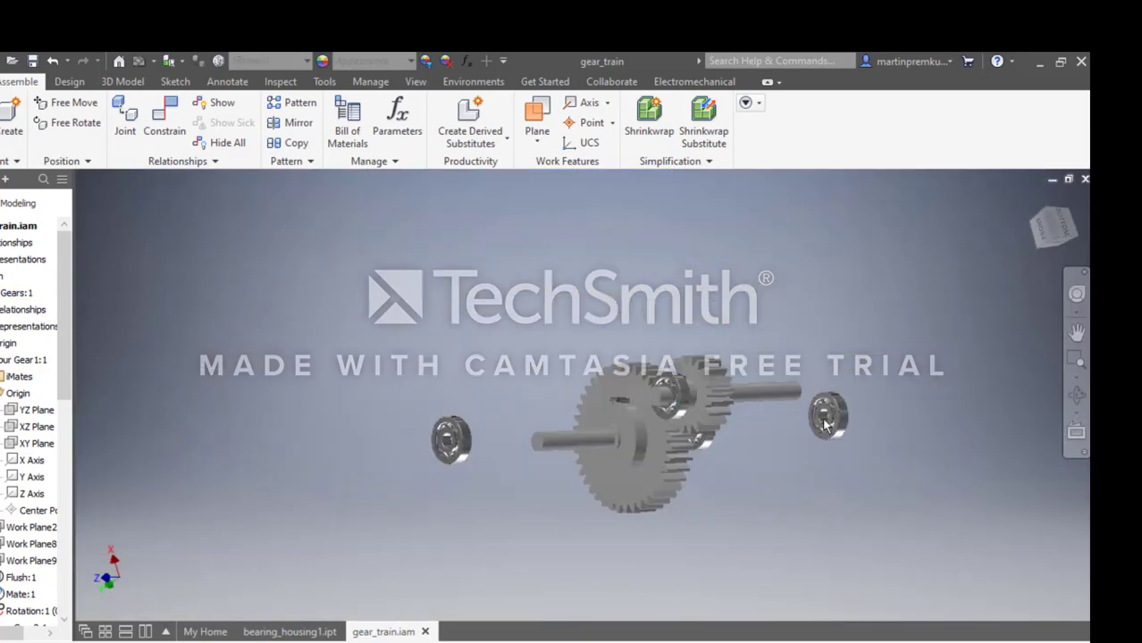
{"action": "left_click", "coordinate": [1076, 295]}
{"action": "left_click_drag", "start_coordinate": [941, 302], "coordinate": [992, 344]}
{"action": "left_click", "coordinate": [1040, 306]}
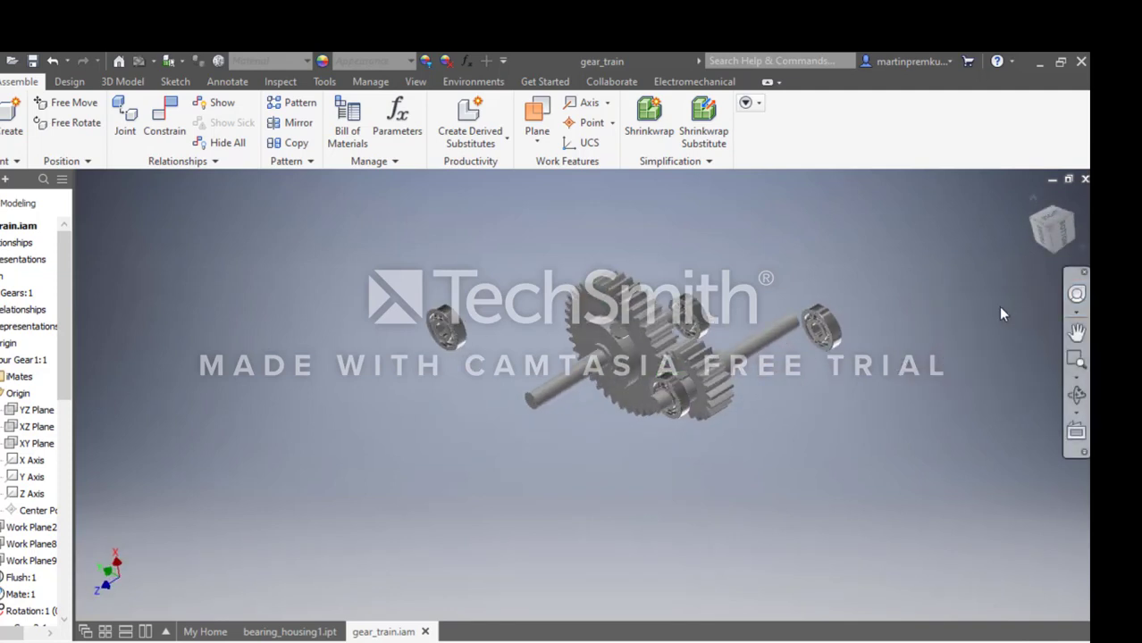
{"action": "scroll", "coordinate": [447, 335], "scroll_direction": "down", "scroll_amount": 3}
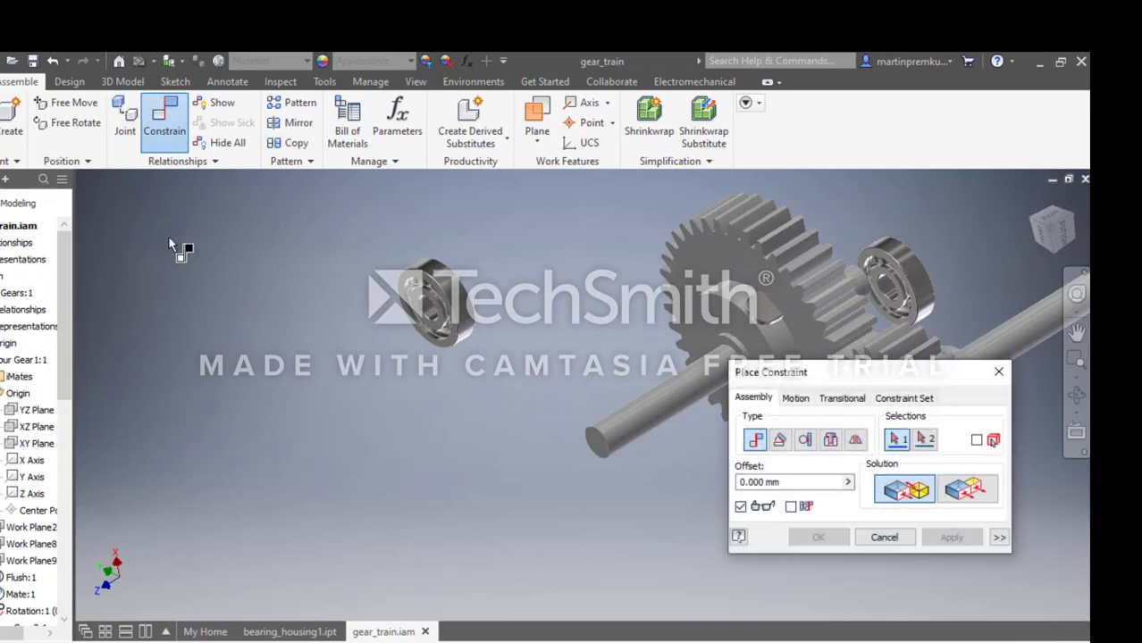
{"action": "scroll", "coordinate": [389, 310], "scroll_direction": "down", "scroll_amount": 5}
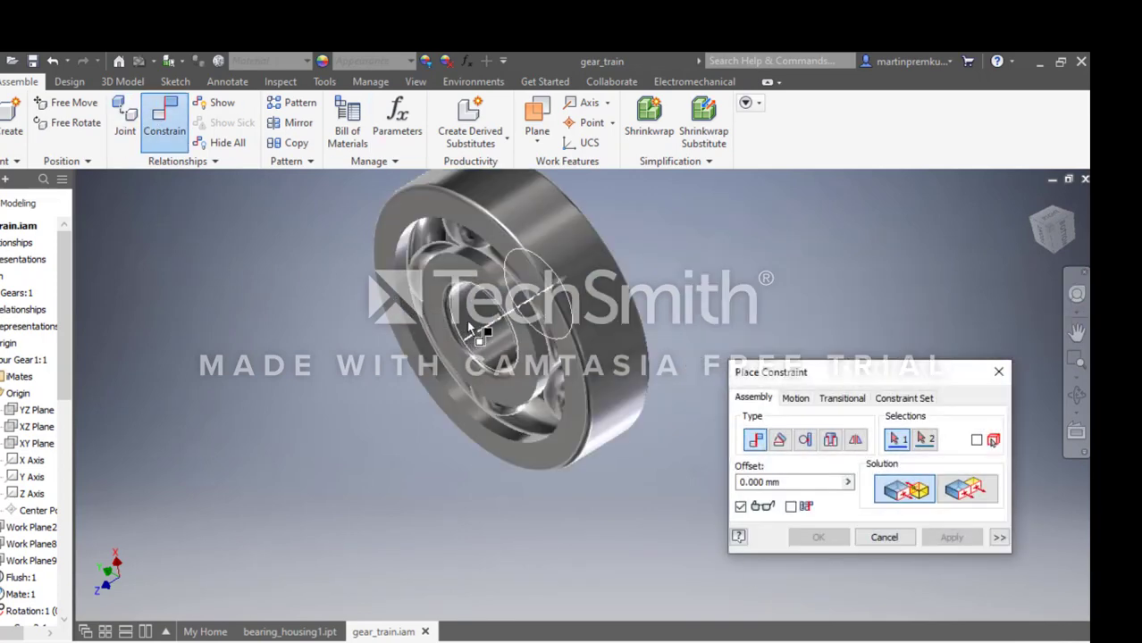
{"action": "left_click", "coordinate": [460, 308]}
{"action": "scroll", "coordinate": [889, 325], "scroll_direction": "up", "scroll_amount": 5}
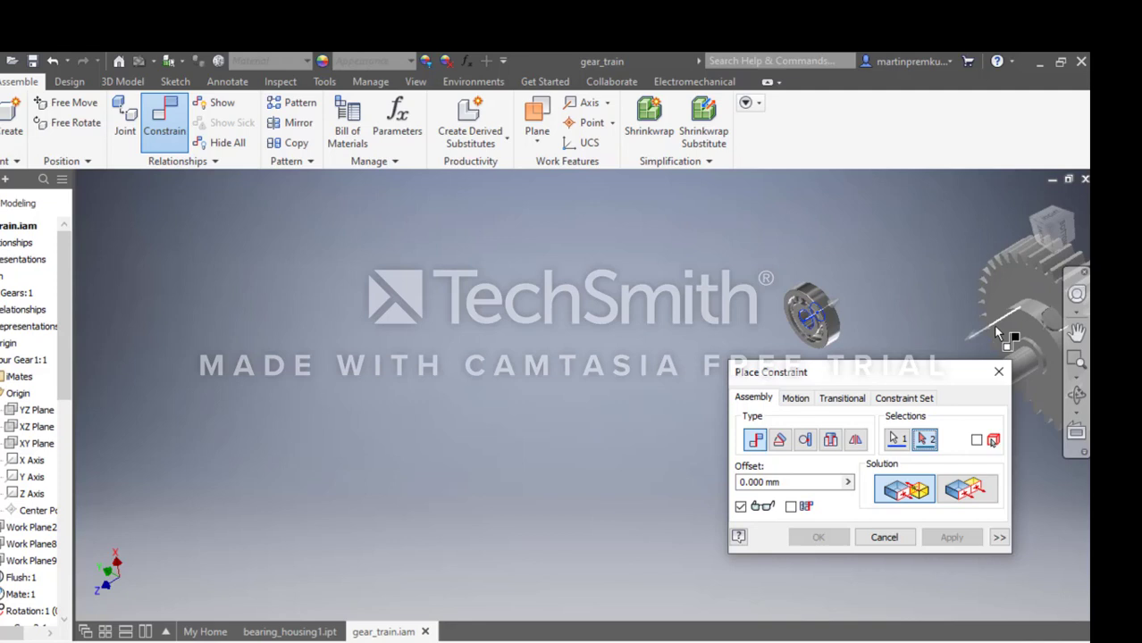
{"action": "left_click", "coordinate": [1021, 366]}
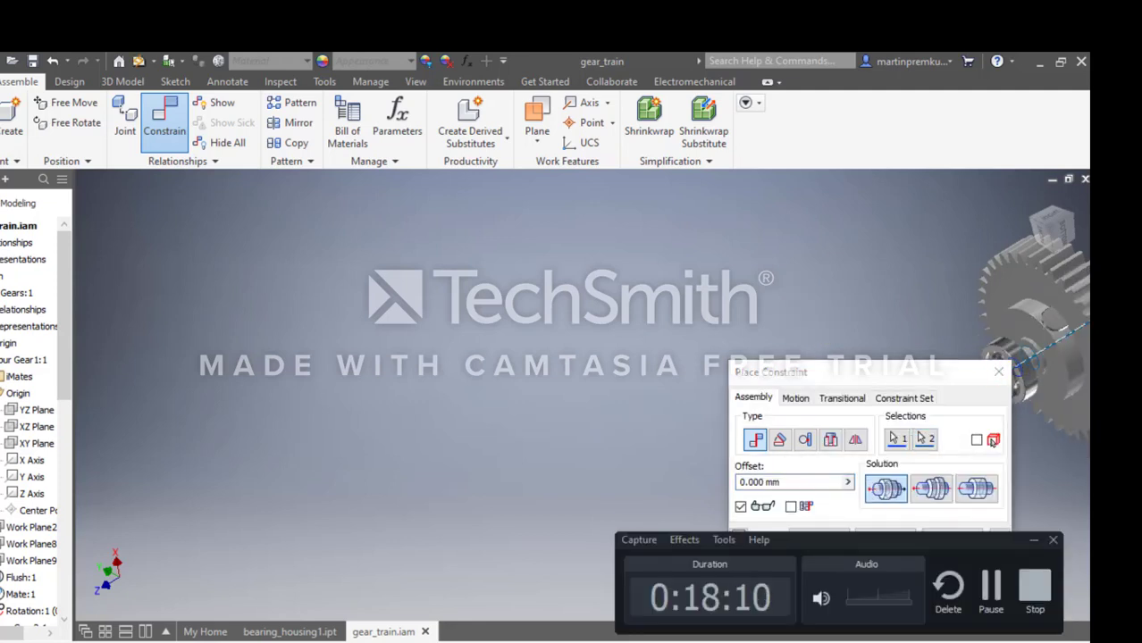
{"action": "left_click", "coordinate": [994, 583]}
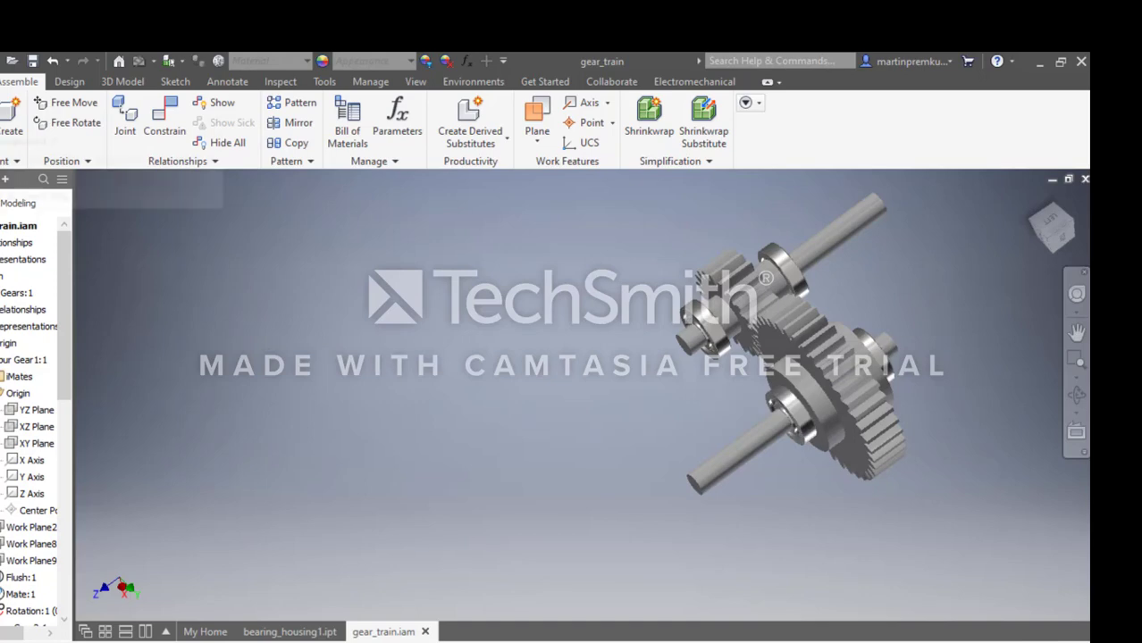
Place two instances of the bearing_housing1 part in the assembly, one on each side of the gear train.
{"action": "key", "text": "p"}
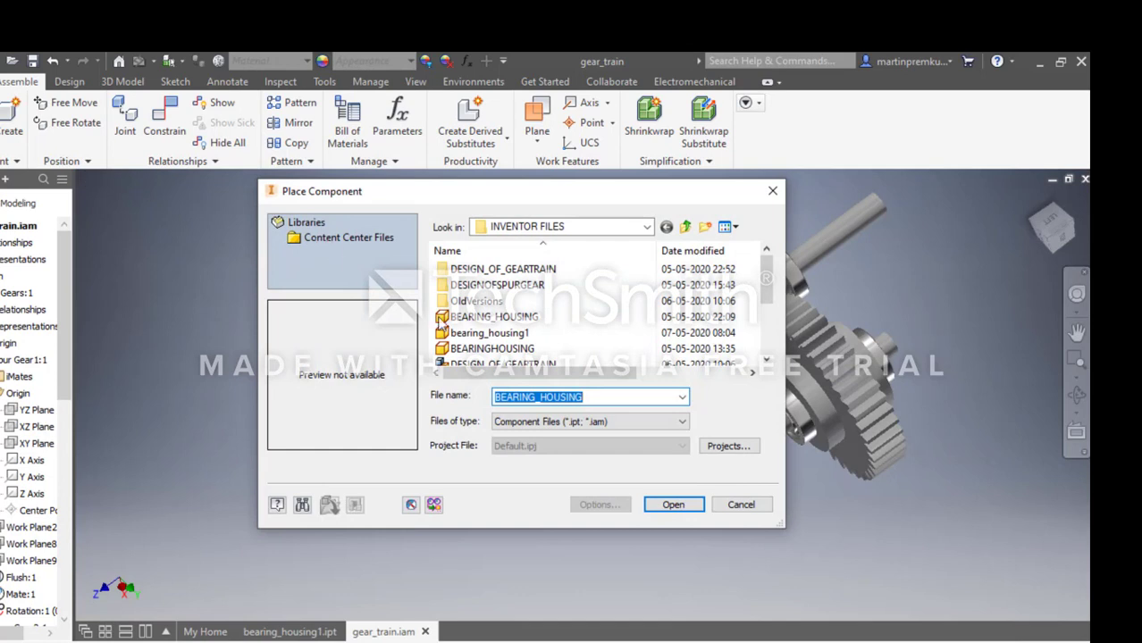
{"action": "left_click", "coordinate": [487, 333]}
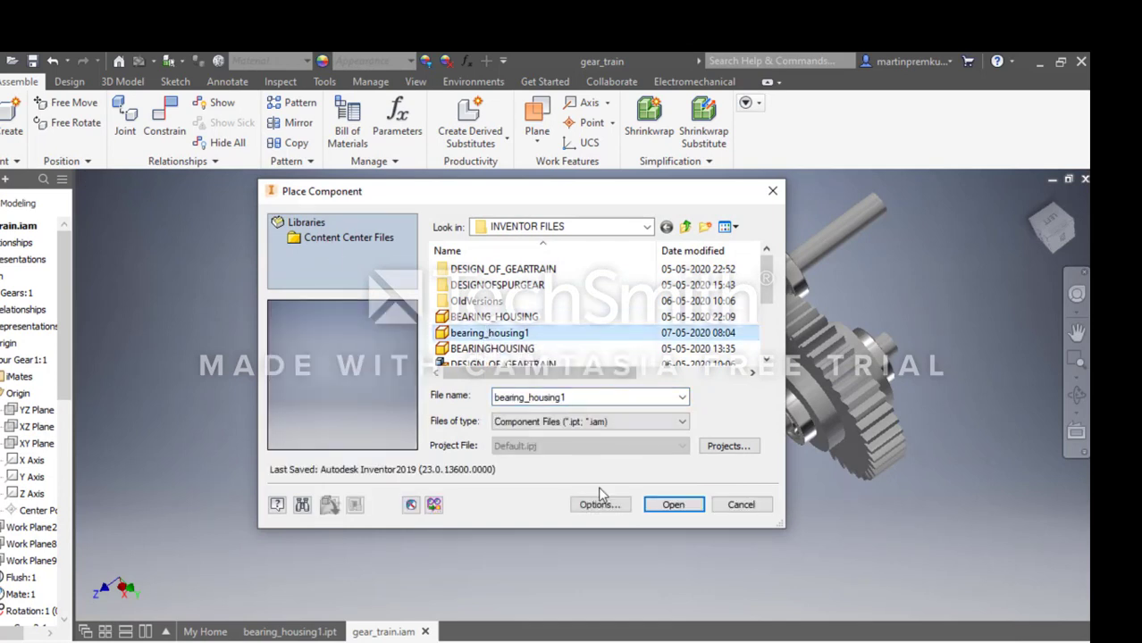
{"action": "left_click", "coordinate": [672, 504]}
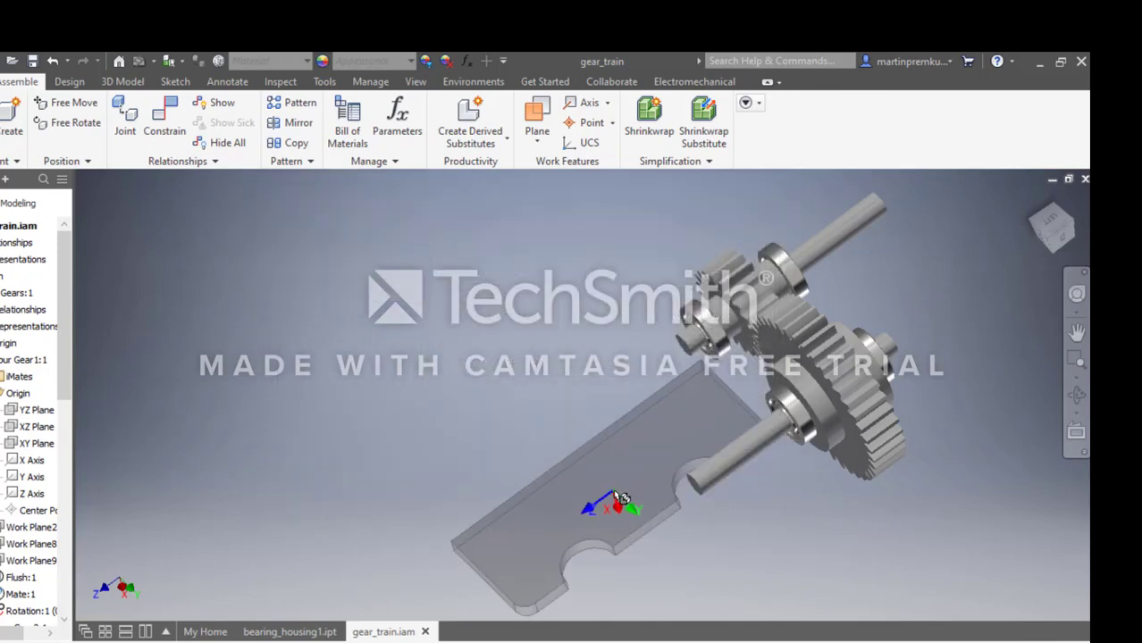
{"action": "left_click", "coordinate": [545, 481]}
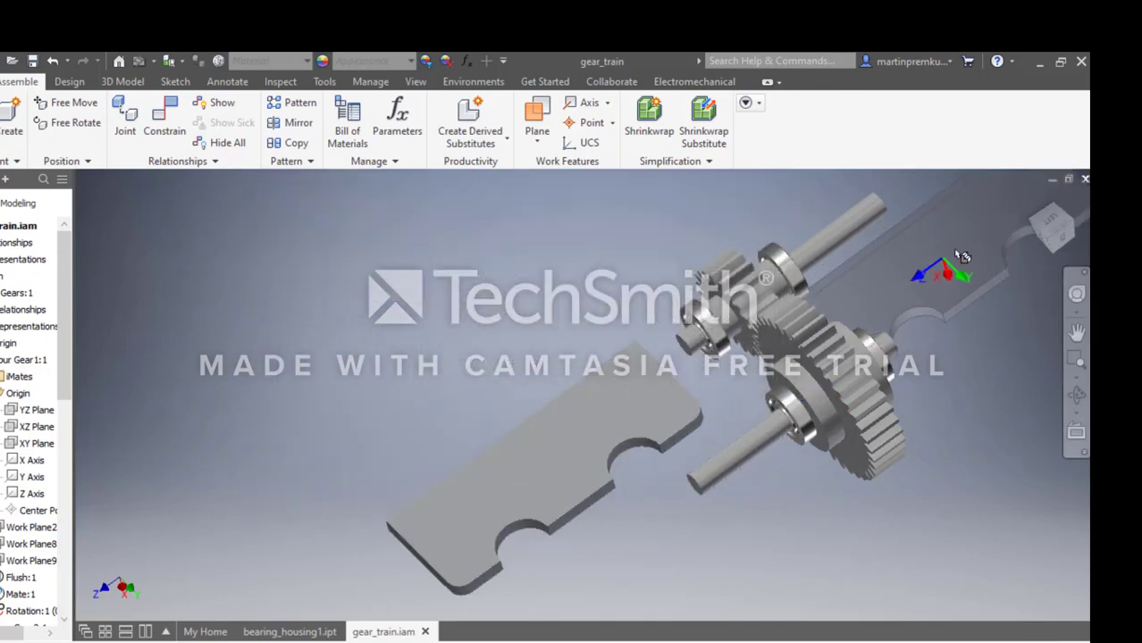
{"action": "left_click", "coordinate": [1010, 228]}
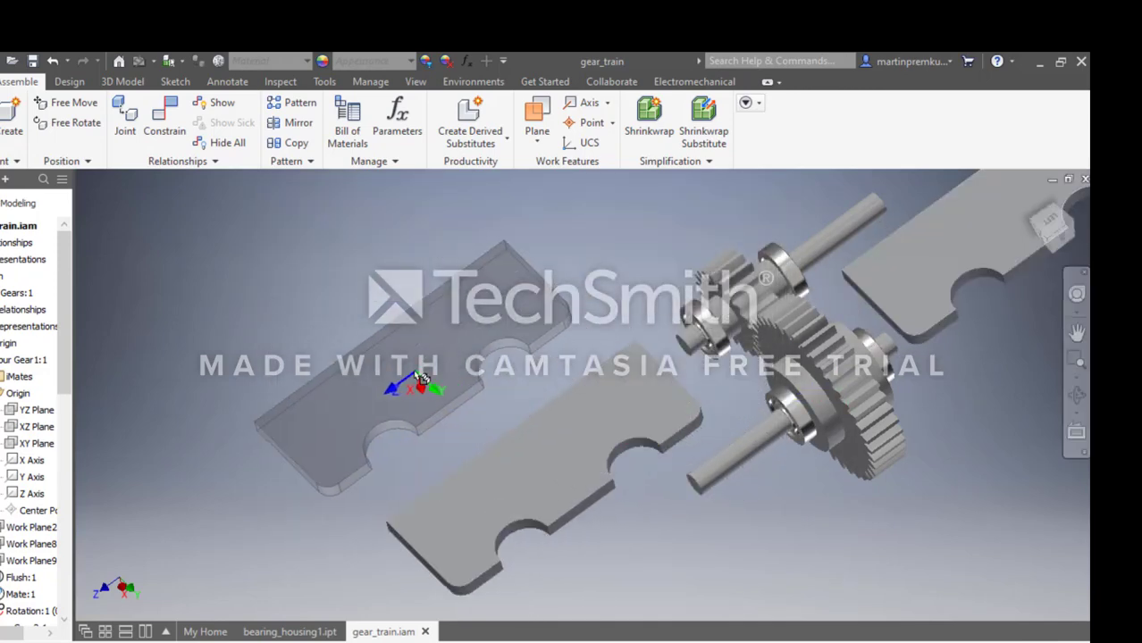
{"action": "key", "text": "Escape"}
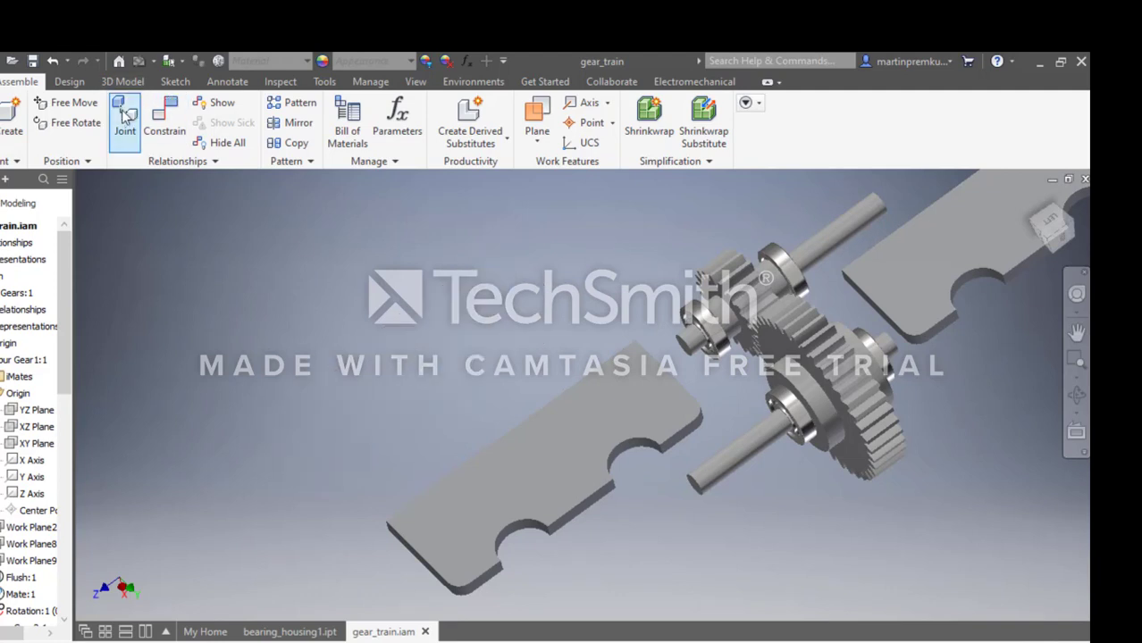
Free-rotate the housing plate near the large shaft's long end until it stands upright with its semicircular cutouts facing up.
{"action": "key", "text": "g"}
{"action": "left_click", "coordinate": [491, 465]}
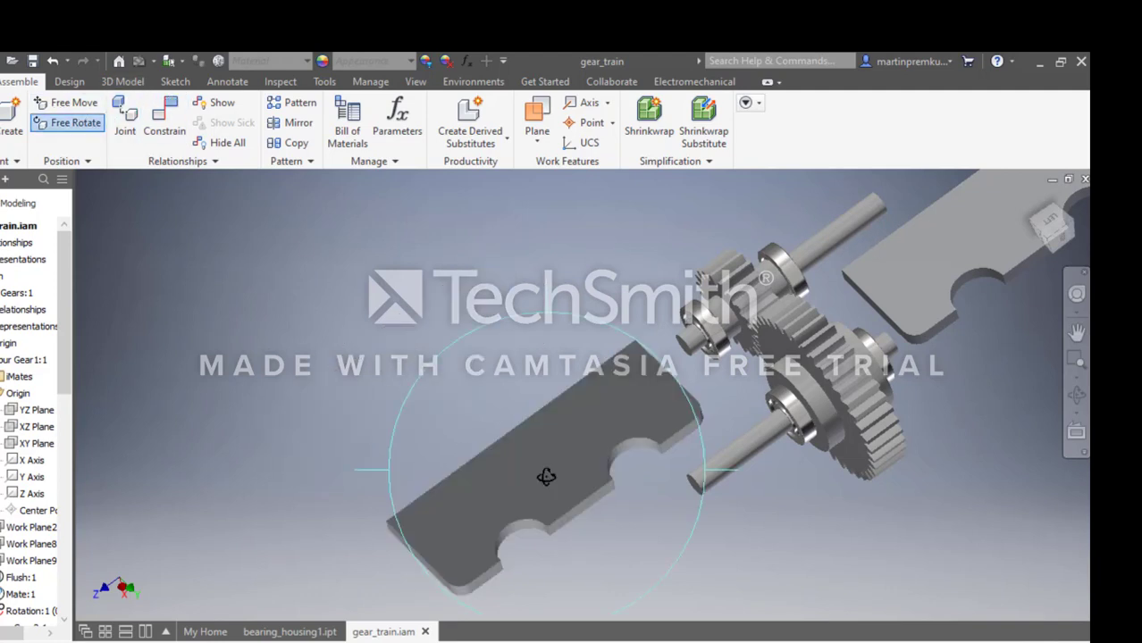
{"action": "left_click_drag", "start_coordinate": [556, 483], "coordinate": [706, 436]}
{"action": "left_click_drag", "start_coordinate": [913, 317], "coordinate": [894, 275]}
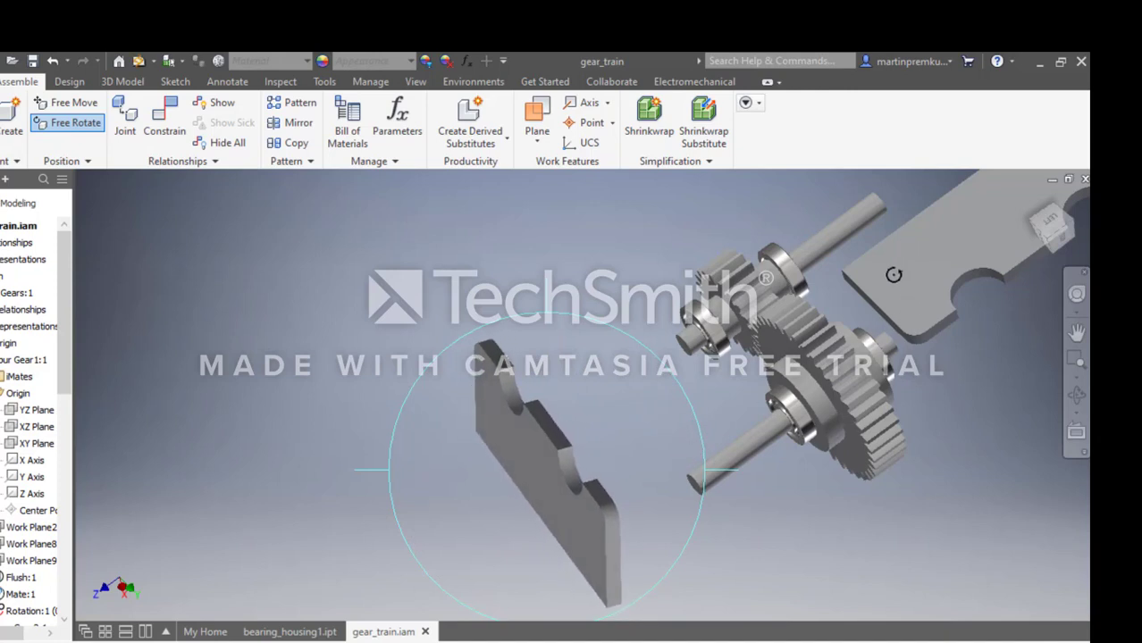
{"action": "key", "text": "Escape"}
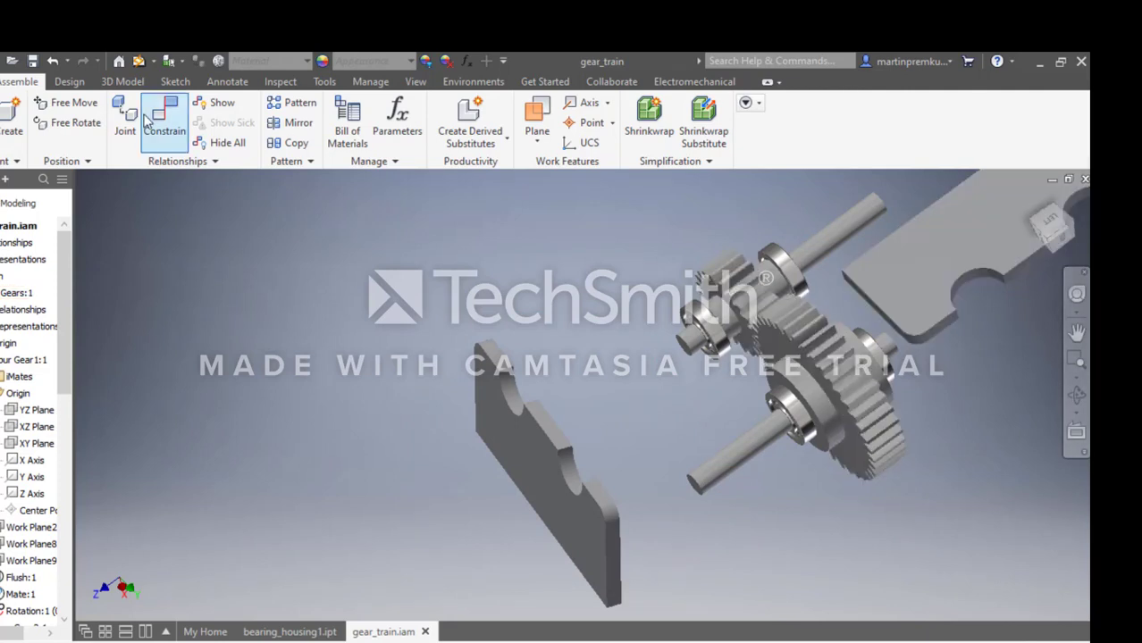
Free-rotate the second housing plate, on the far side of the gears, to turn it towards an upright orientation.
{"action": "left_click", "coordinate": [67, 123]}
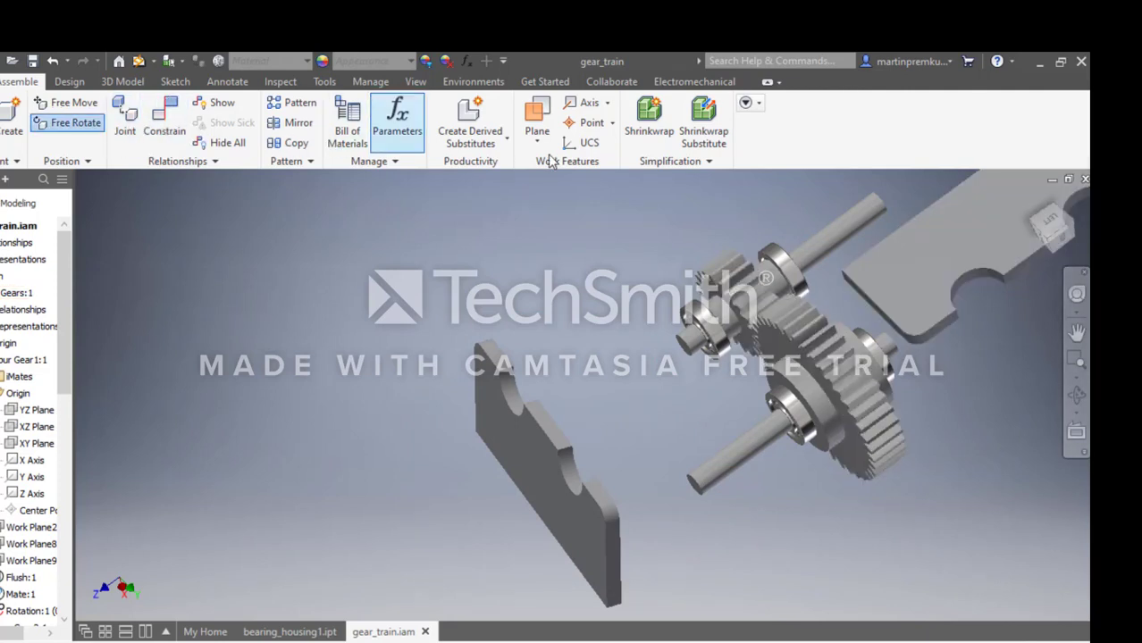
{"action": "left_click", "coordinate": [958, 250]}
{"action": "left_click_drag", "start_coordinate": [958, 234], "coordinate": [1068, 171]}
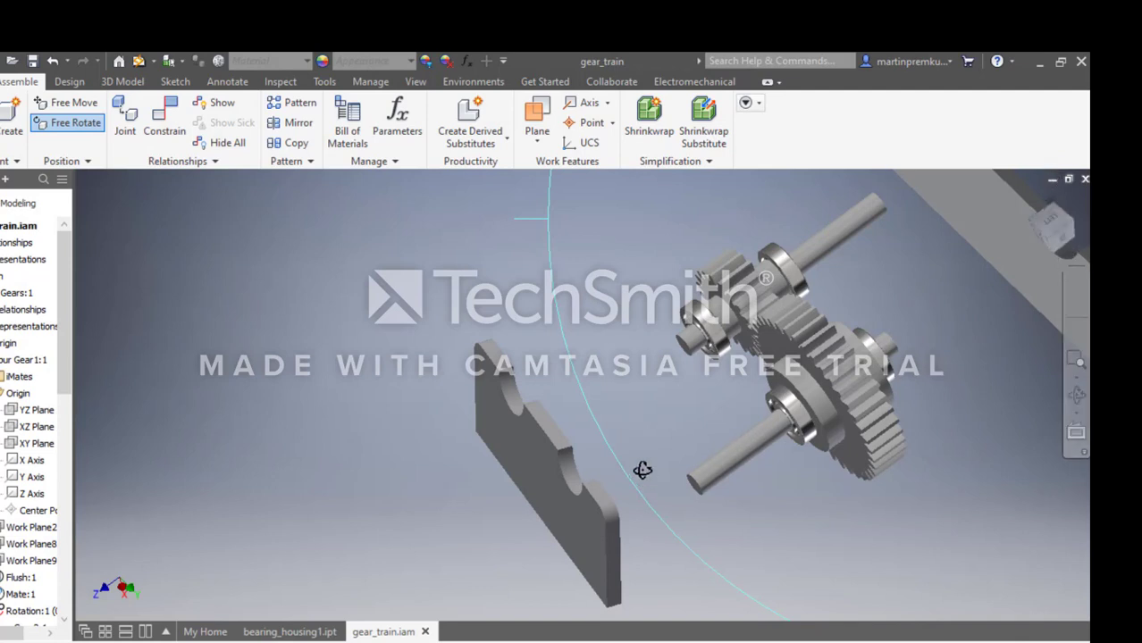
{"action": "left_click", "coordinate": [467, 366]}
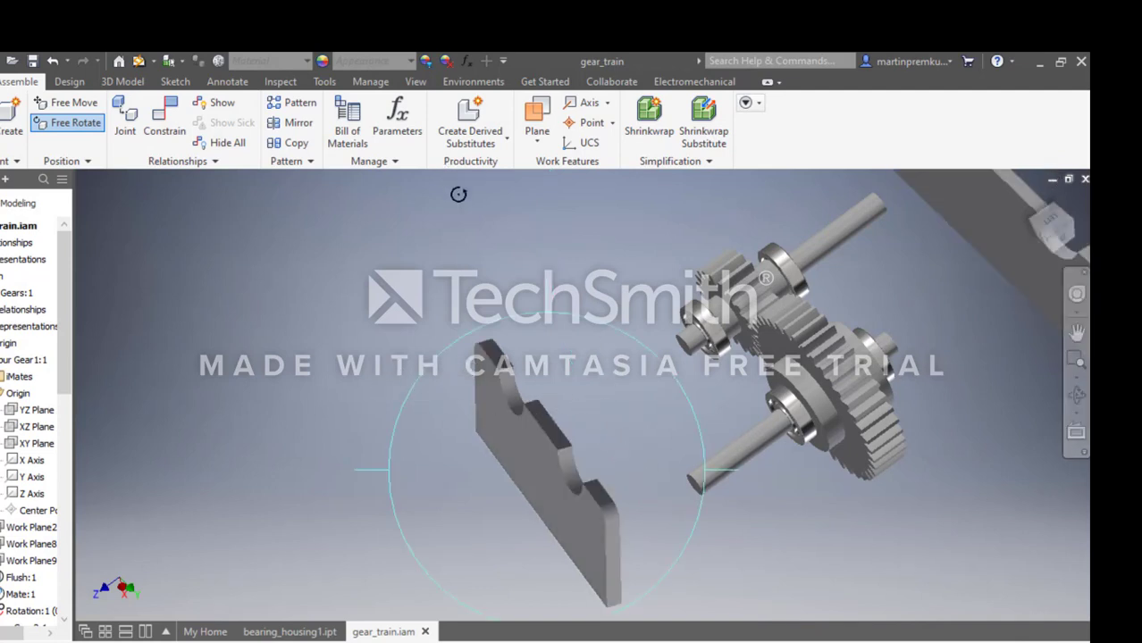
{"action": "key", "text": "Escape"}
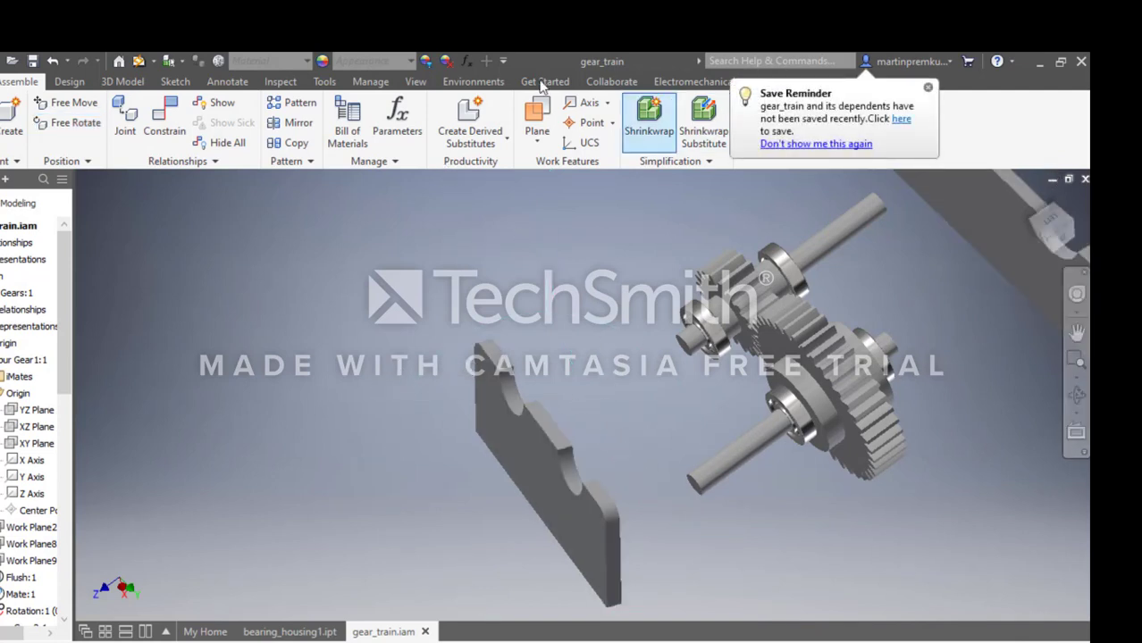
Add a mate constraint with 0 mm offset aligning the near housing plate's far-end cutout axis with the small shaft's axis.
{"action": "left_click", "coordinate": [183, 130]}
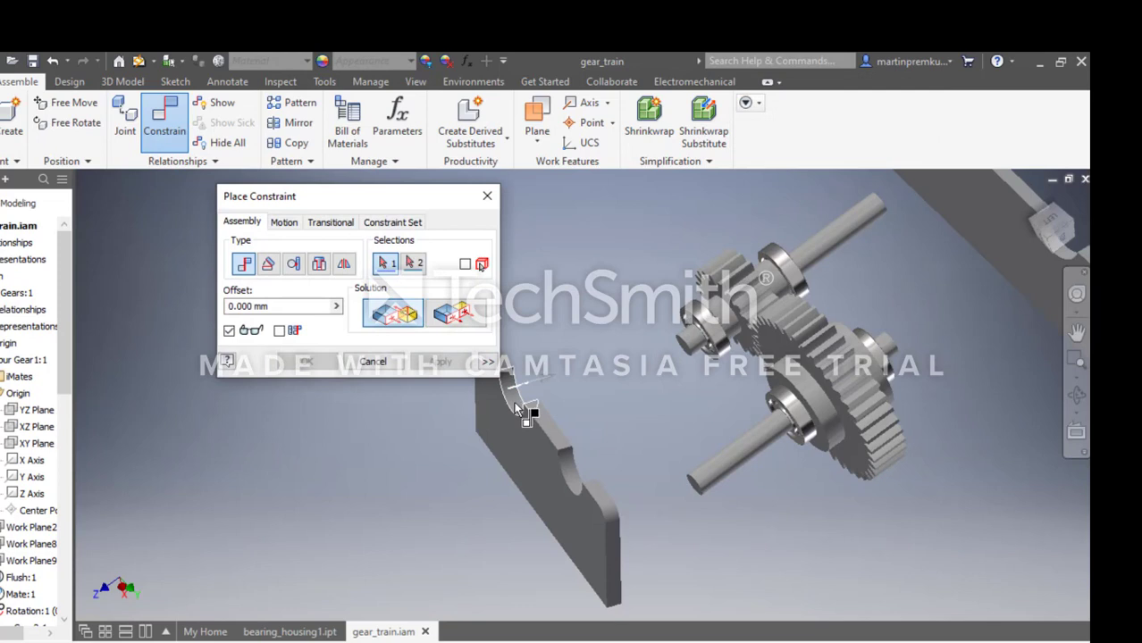
{"action": "mouse_move", "coordinate": [518, 409]}
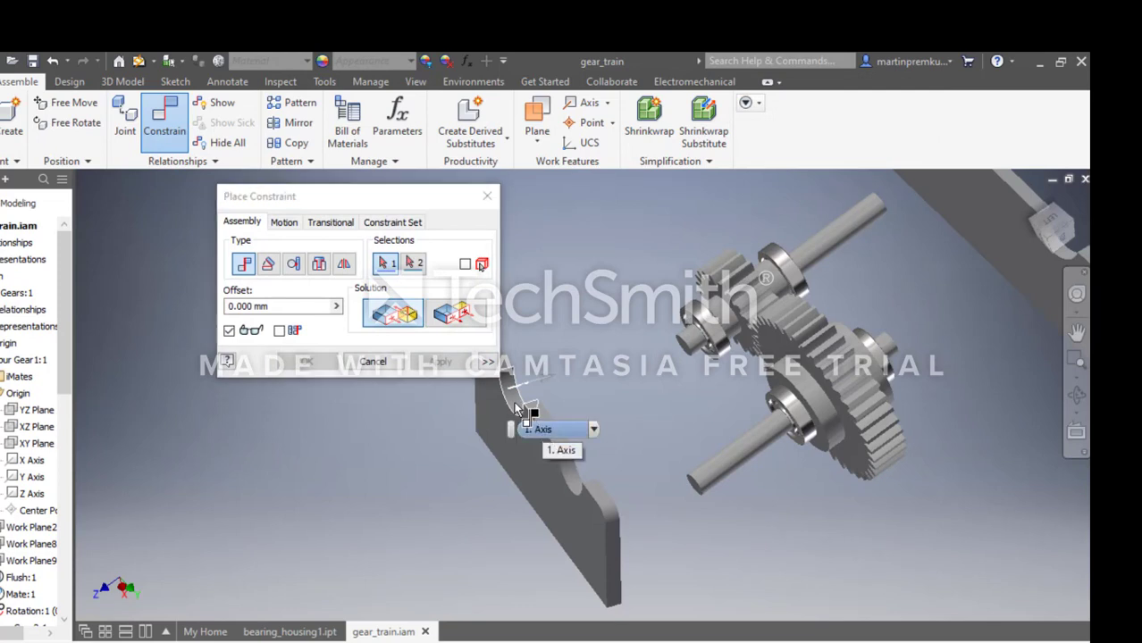
{"action": "left_click", "coordinate": [516, 404]}
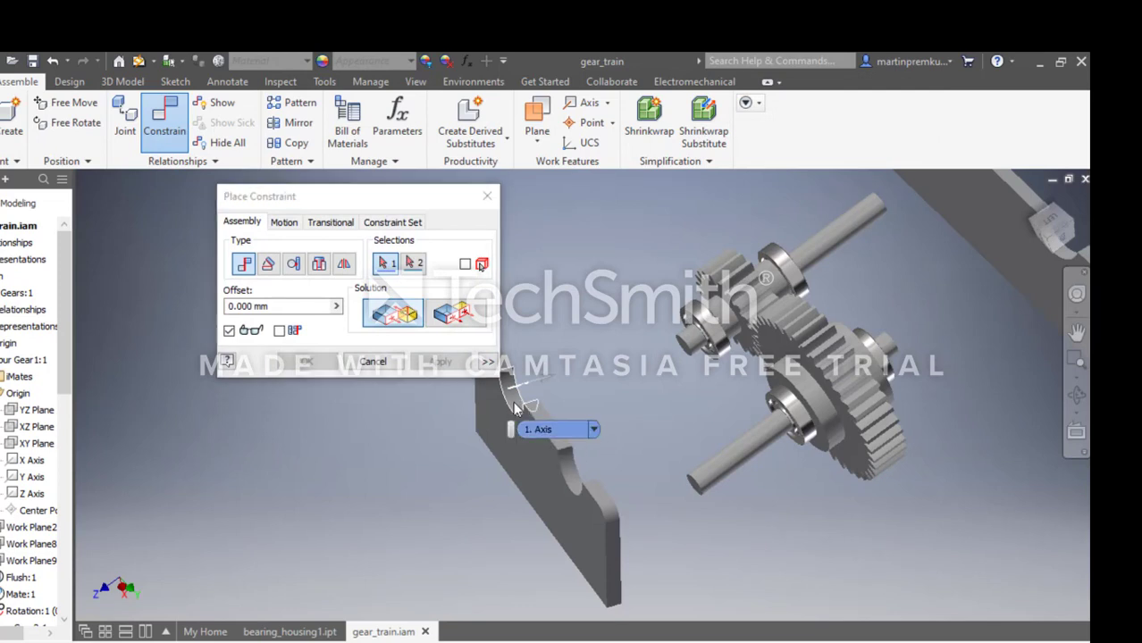
{"action": "left_click", "coordinate": [696, 349]}
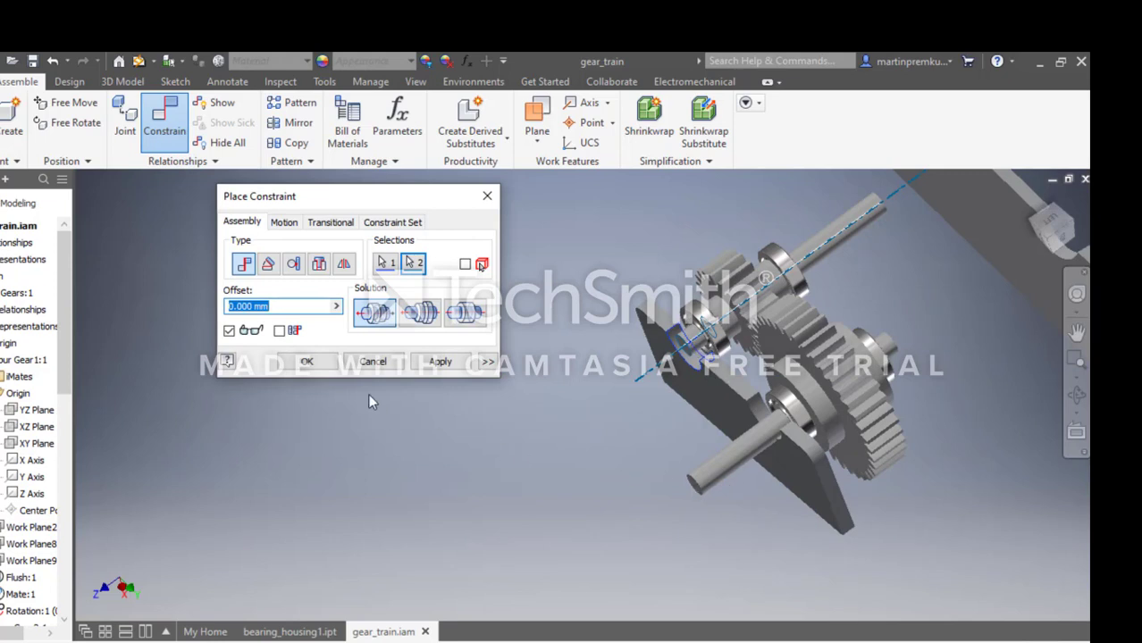
{"action": "key", "text": "Return"}
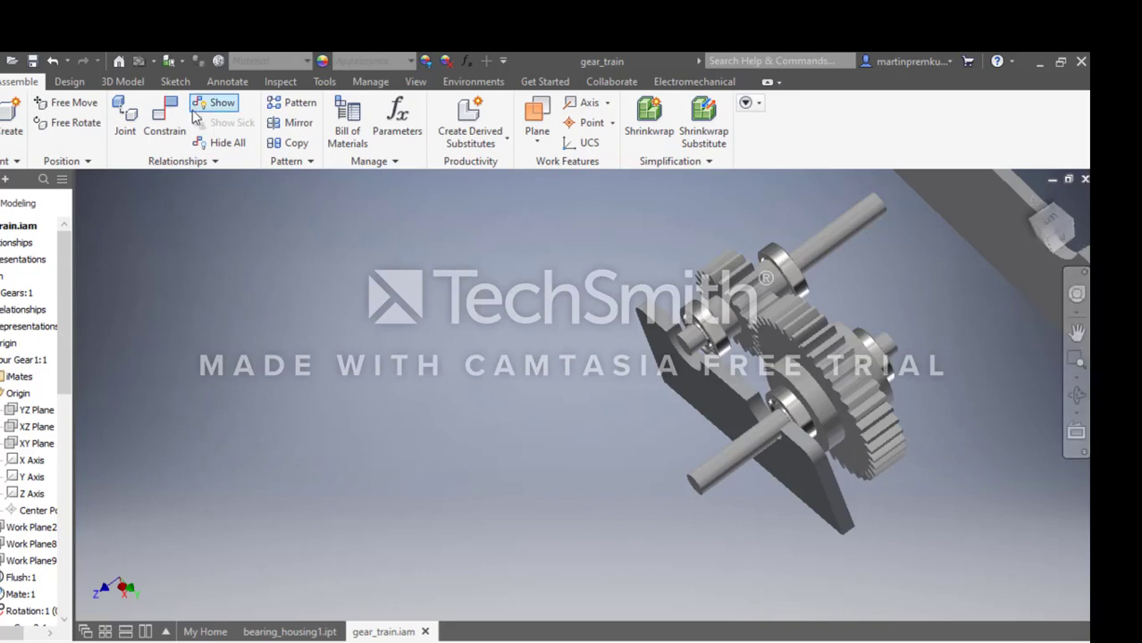
Add a mate constraint with 0 mm offset aligning the near plate's other cutout axis with the bearing on the large shaft's long side.
{"action": "left_click", "coordinate": [179, 147]}
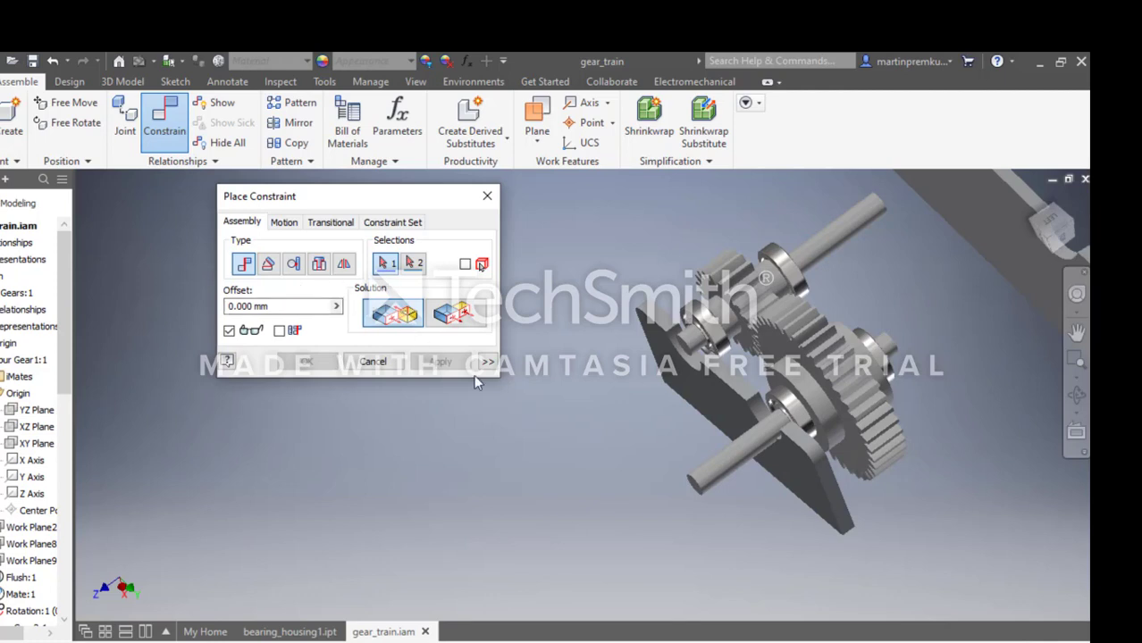
{"action": "left_click", "coordinate": [769, 418]}
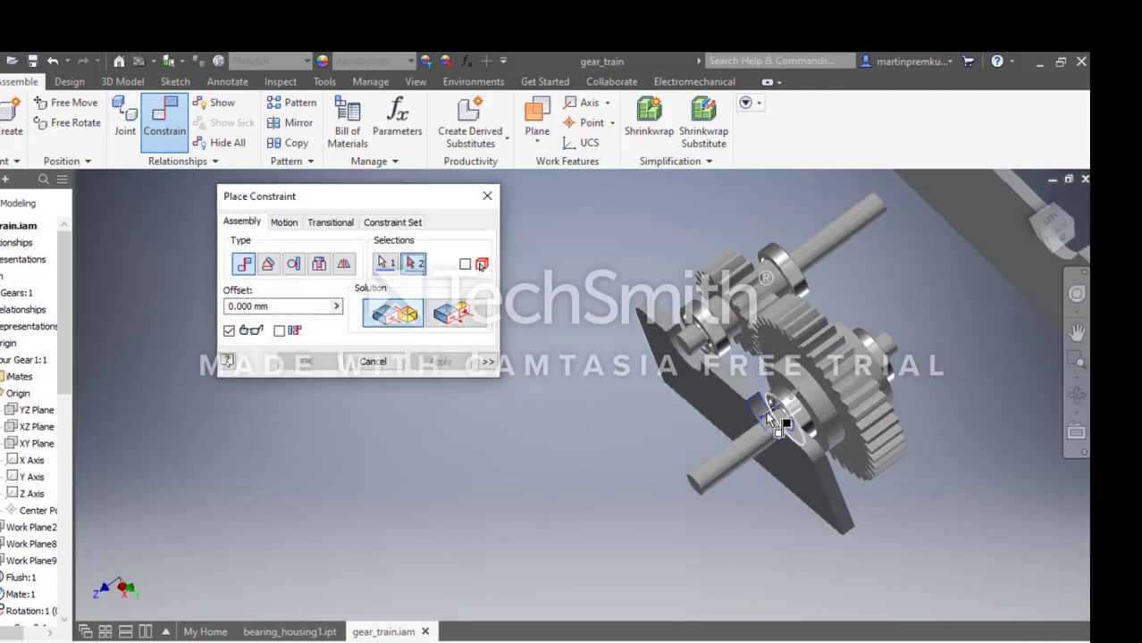
{"action": "left_click", "coordinate": [798, 416]}
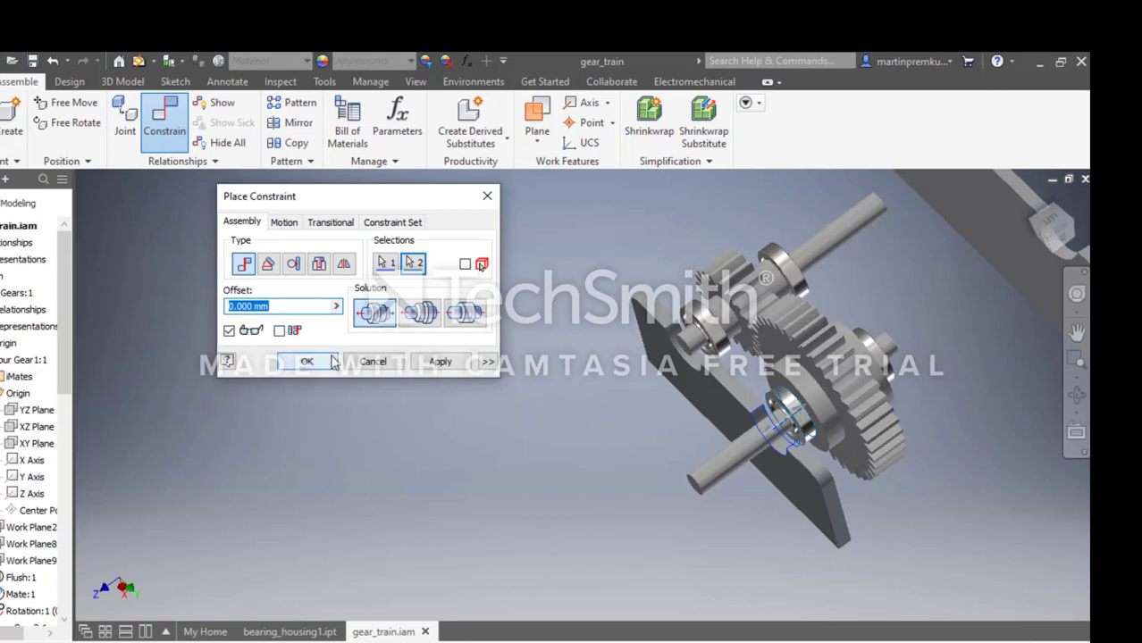
{"action": "left_click", "coordinate": [433, 327]}
{"action": "left_click", "coordinate": [463, 320]}
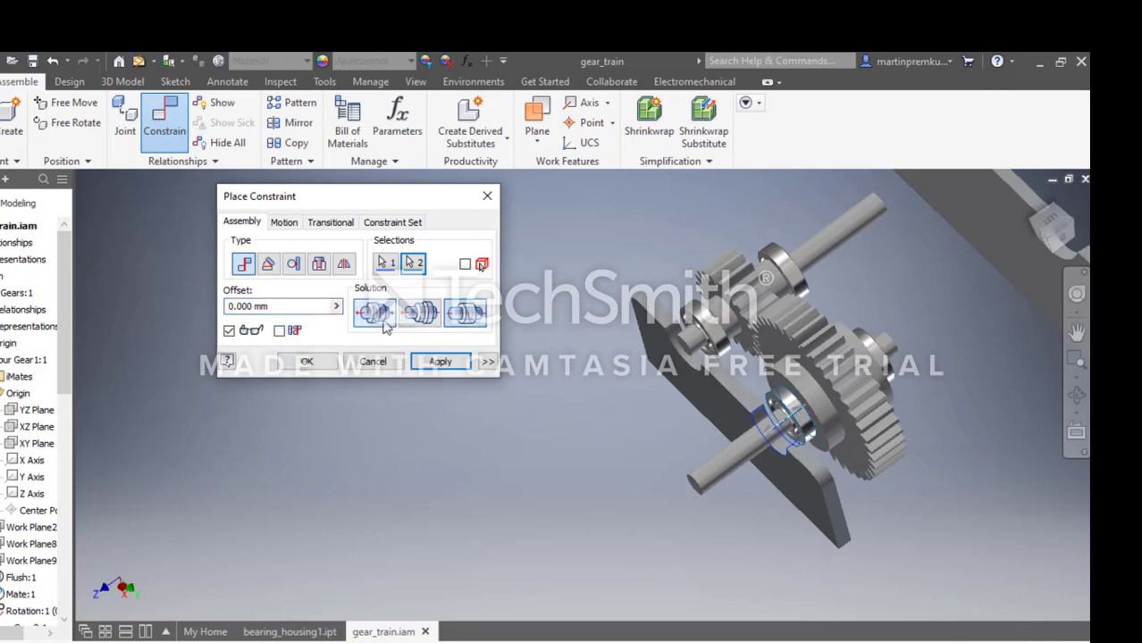
{"action": "left_click", "coordinate": [375, 313]}
{"action": "left_click", "coordinate": [306, 361]}
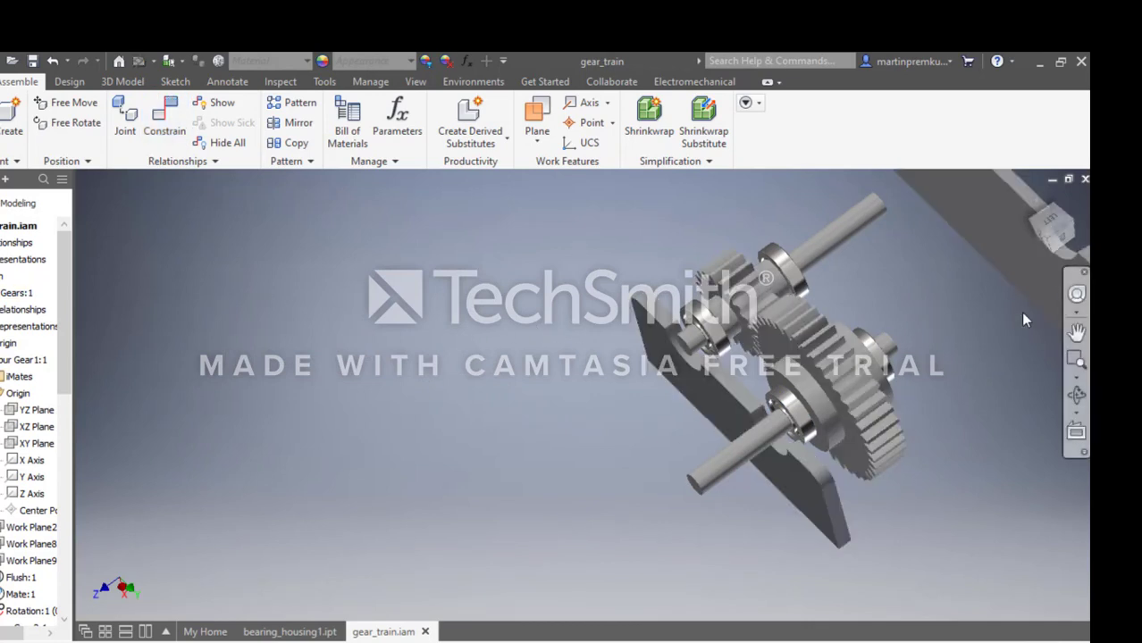
Add a mate constraint with 0 mm offset between the collar face behind the large shaft's long-side bearing and the near housing plate's inner face.
{"action": "left_click", "coordinate": [1076, 294]}
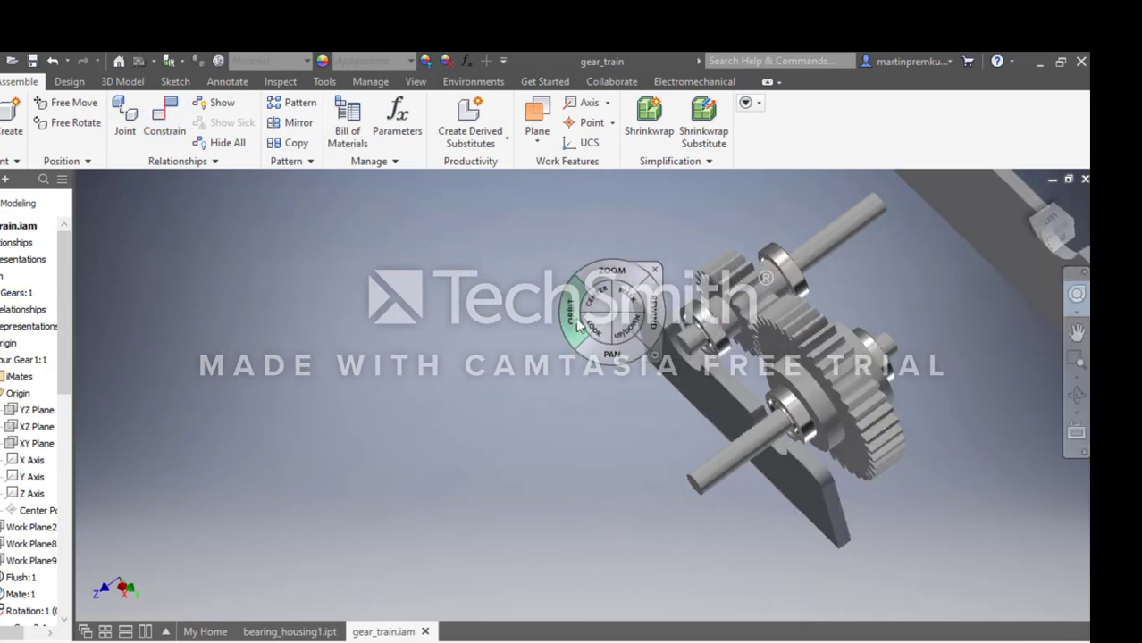
{"action": "left_click_drag", "start_coordinate": [576, 326], "coordinate": [573, 322]}
{"action": "left_click", "coordinate": [647, 263]}
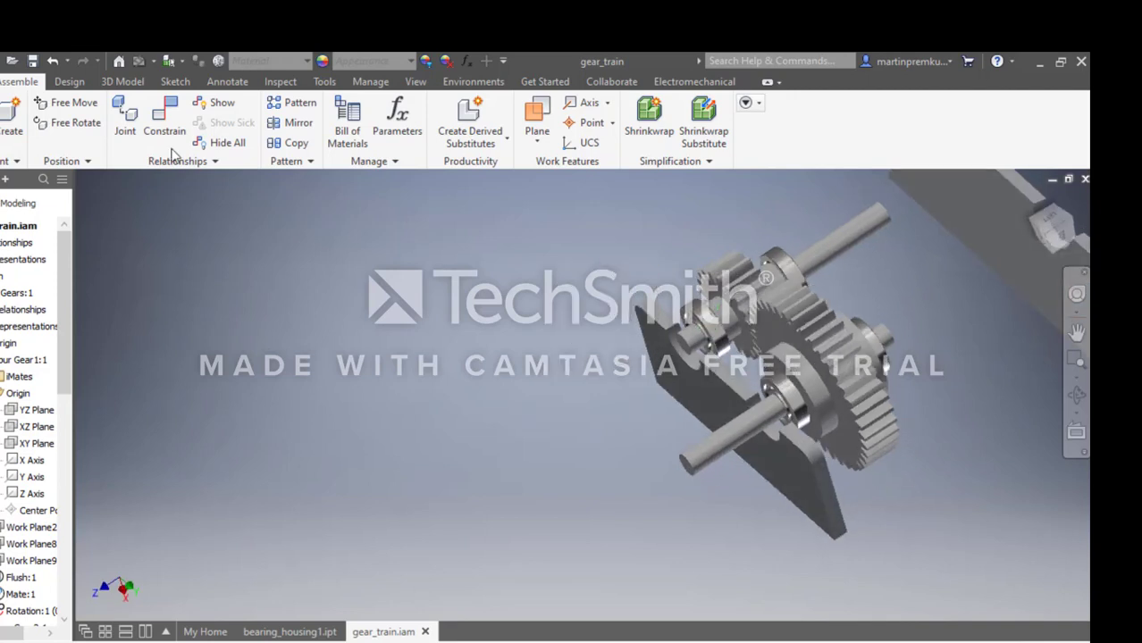
{"action": "left_click", "coordinate": [165, 116]}
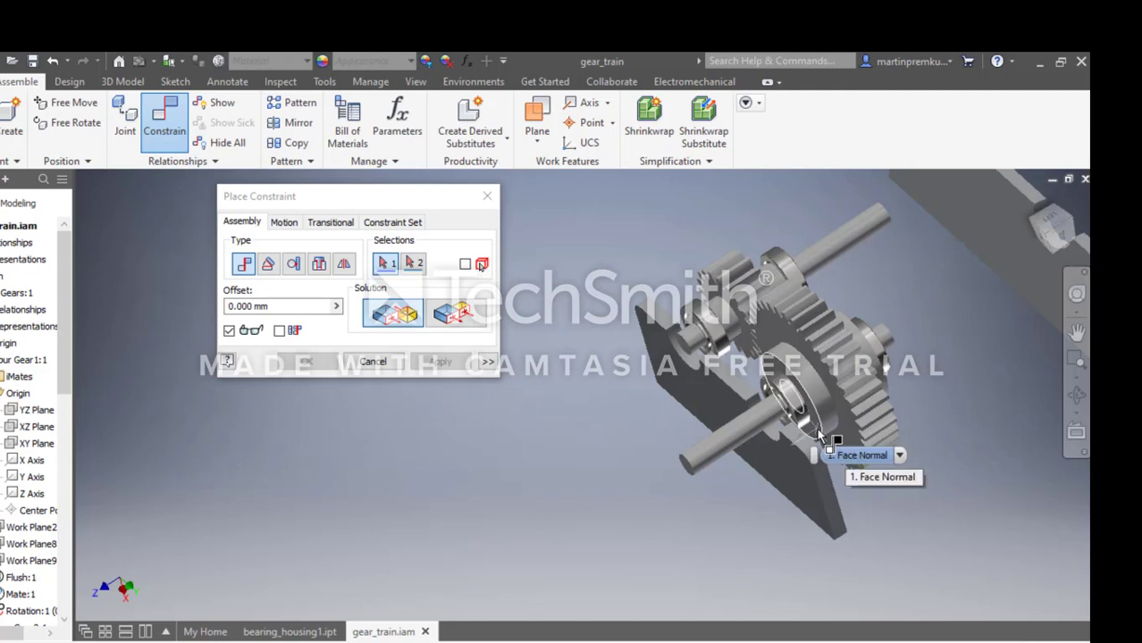
{"action": "left_click", "coordinate": [816, 428]}
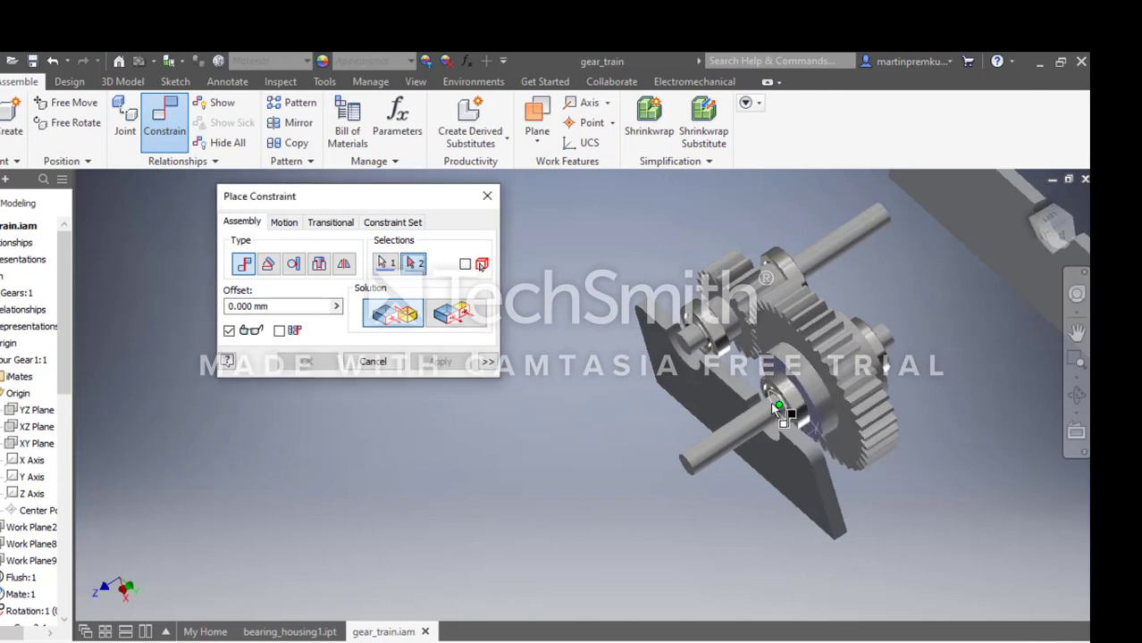
{"action": "left_click", "coordinate": [1074, 293]}
{"action": "left_click_drag", "start_coordinate": [974, 327], "coordinate": [996, 313]}
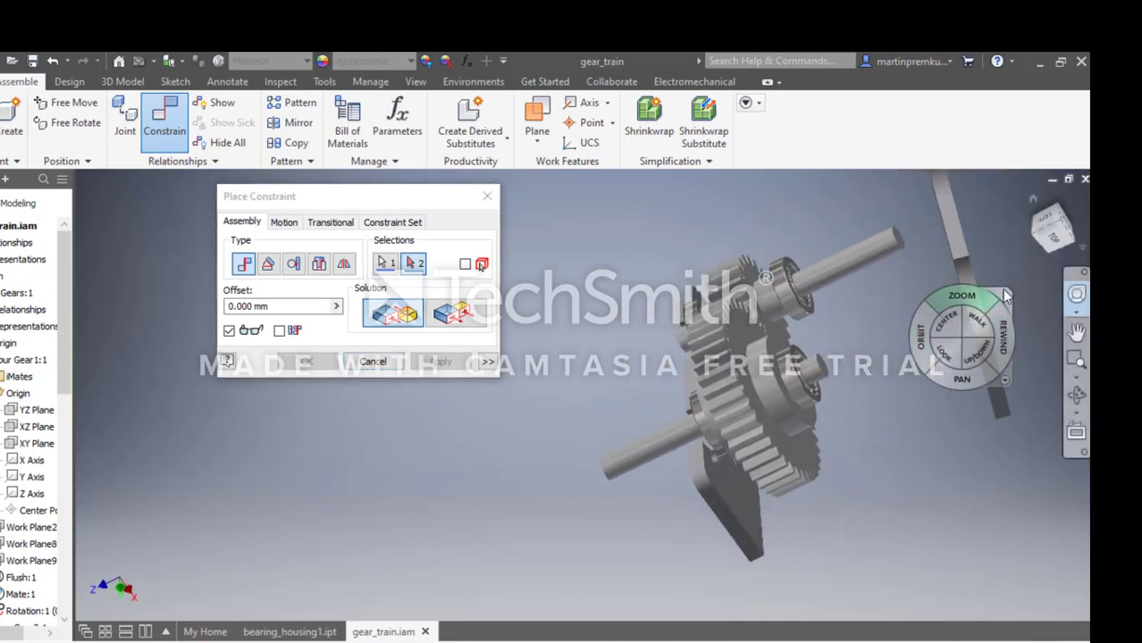
{"action": "left_click", "coordinate": [1005, 297]}
{"action": "left_click", "coordinate": [752, 503]}
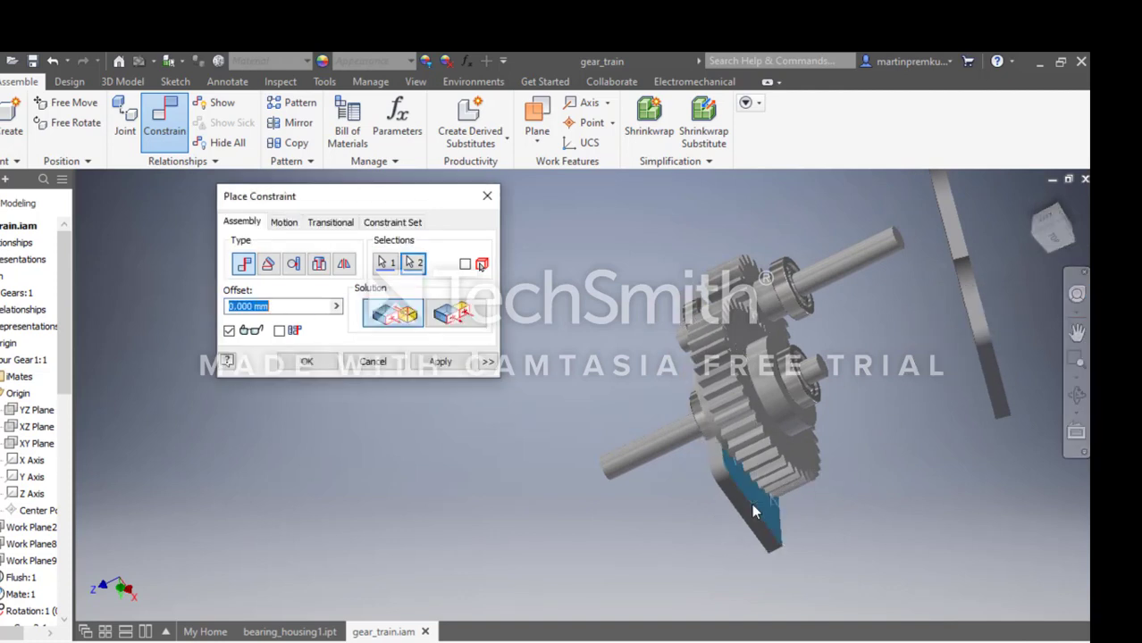
{"action": "left_click", "coordinate": [320, 363]}
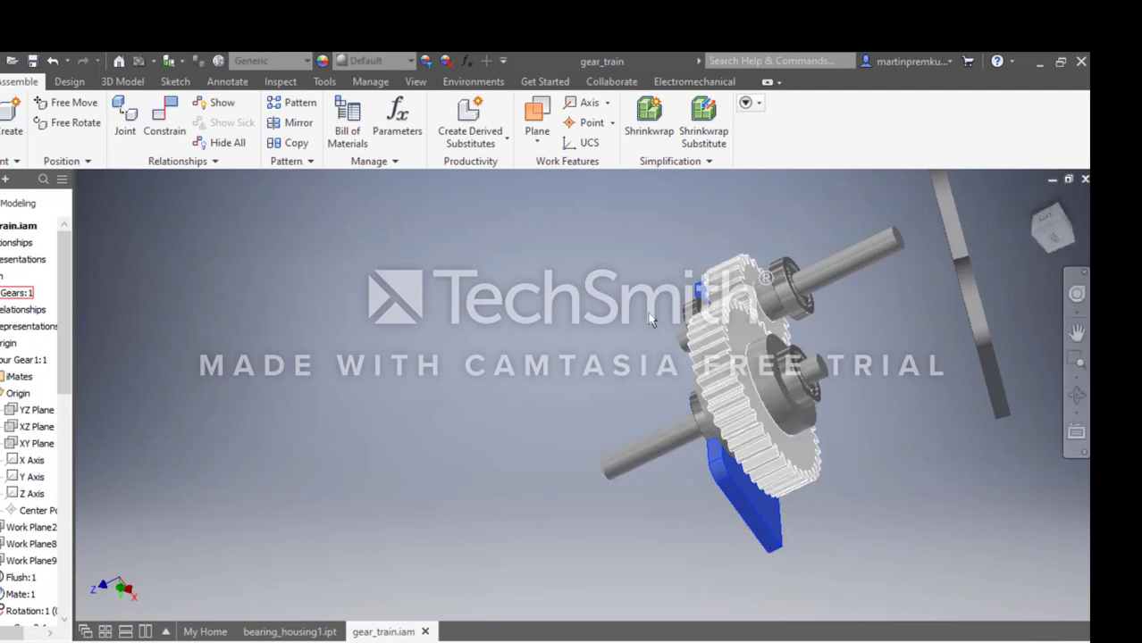
{"action": "left_click", "coordinate": [1076, 294]}
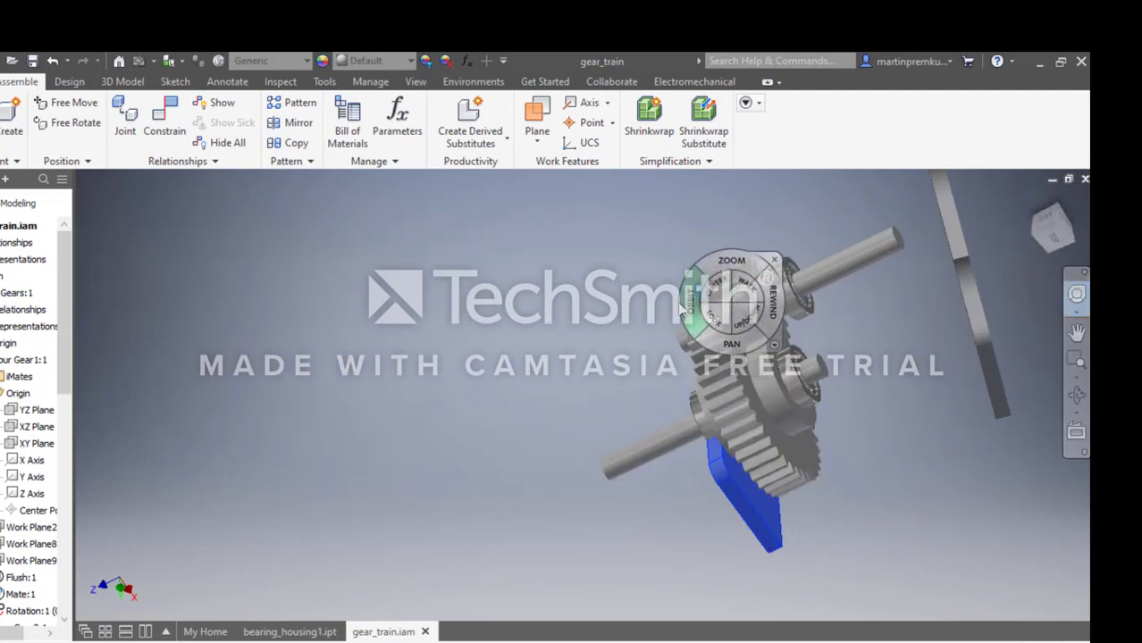
{"action": "left_click_drag", "start_coordinate": [689, 302], "coordinate": [777, 290]}
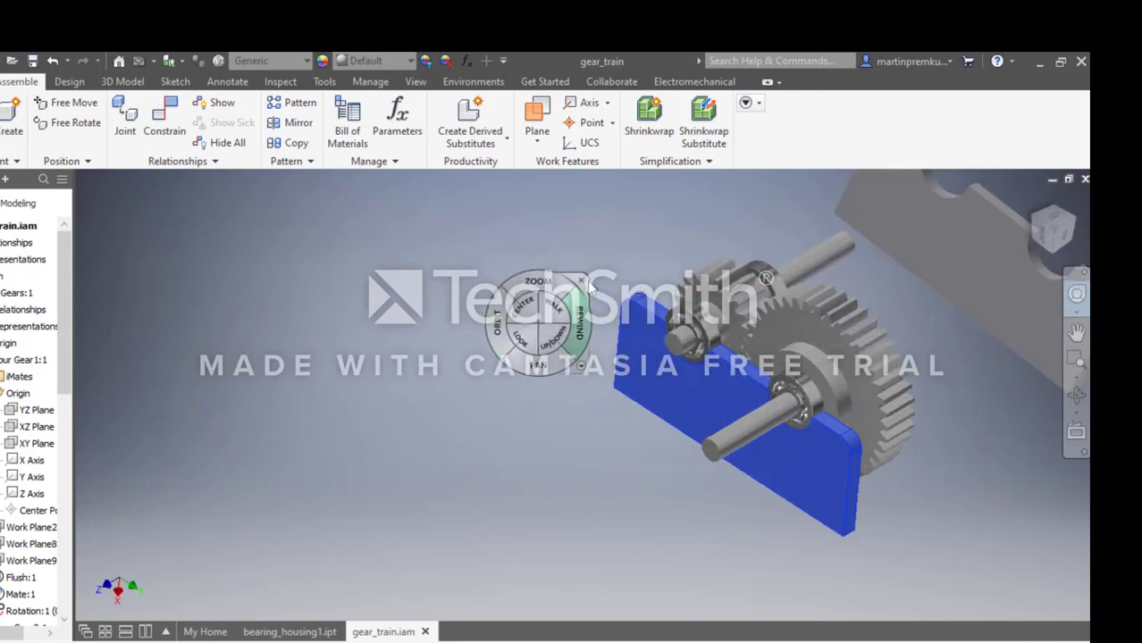
{"action": "left_click", "coordinate": [582, 282]}
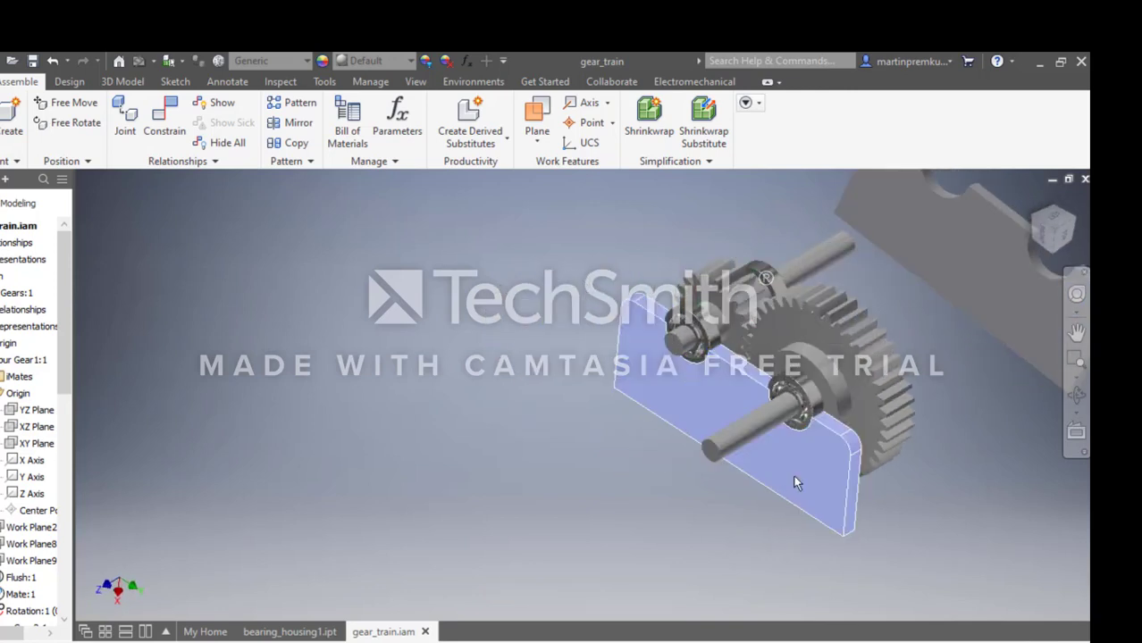
{"action": "left_click", "coordinate": [679, 607]}
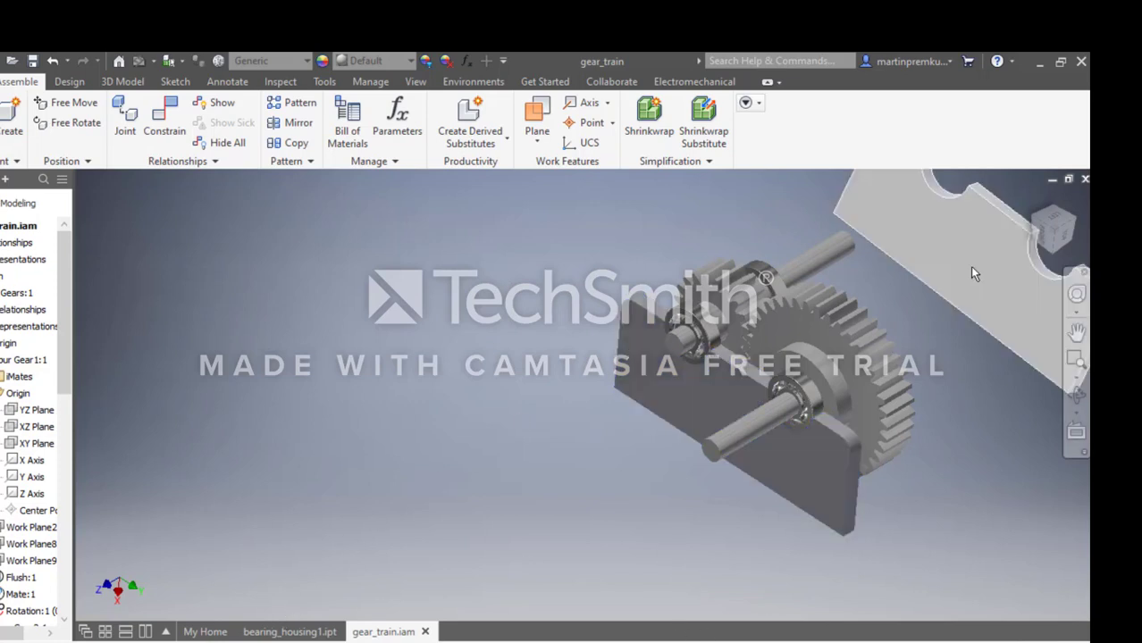
{"action": "scroll", "coordinate": [965, 286], "scroll_direction": "down", "scroll_amount": 3}
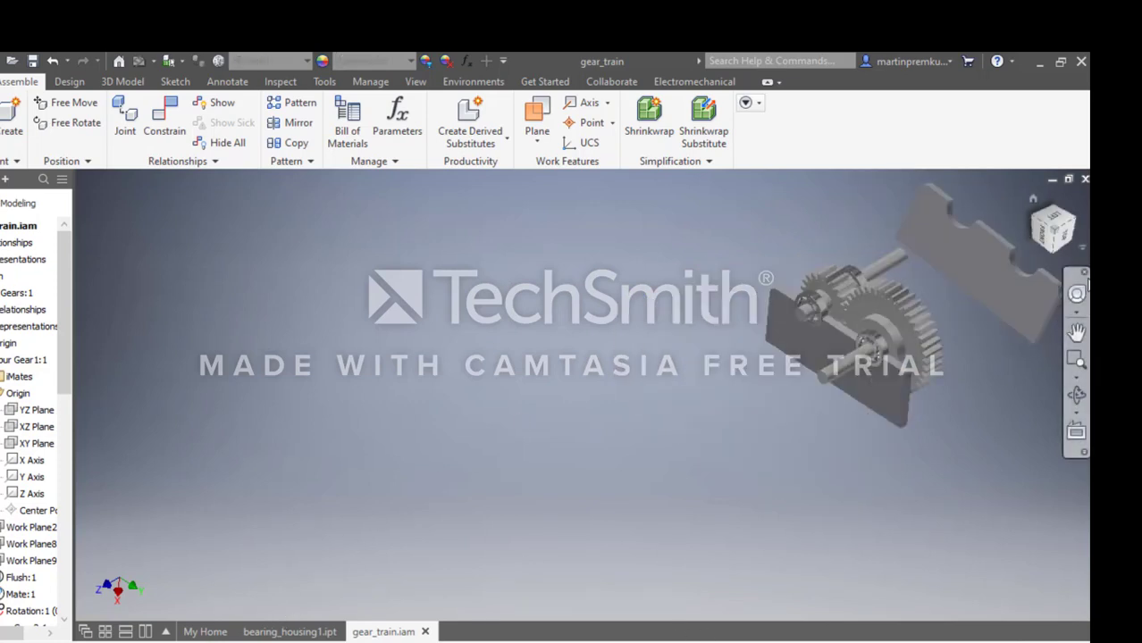
{"action": "left_click", "coordinate": [1077, 293]}
{"action": "left_click_drag", "start_coordinate": [819, 338], "coordinate": [740, 350]}
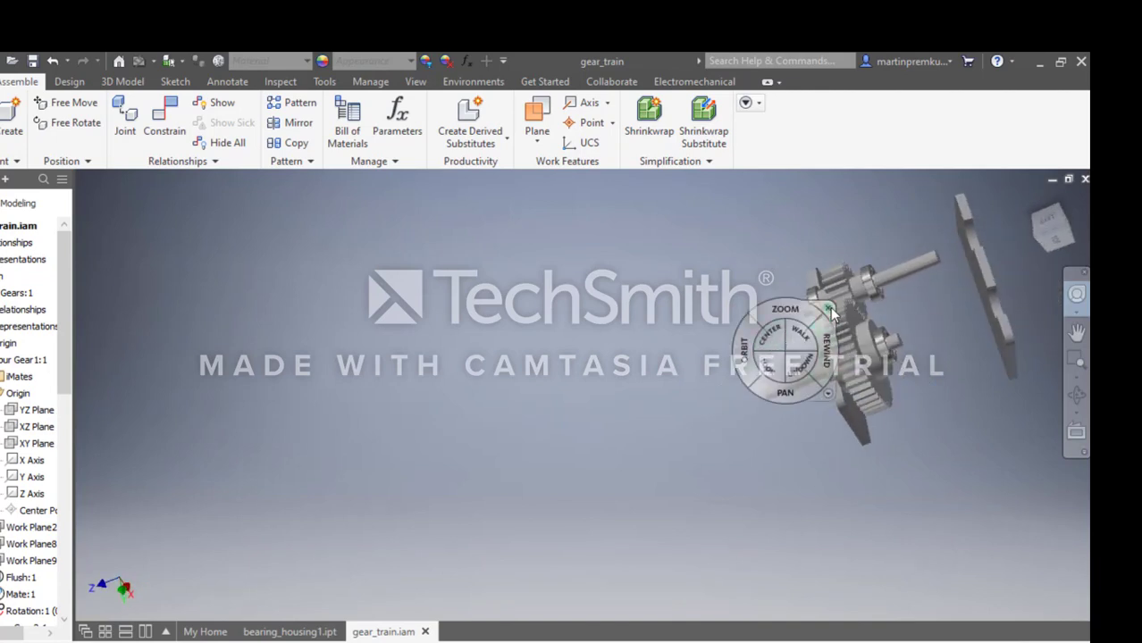
{"action": "left_click", "coordinate": [828, 309]}
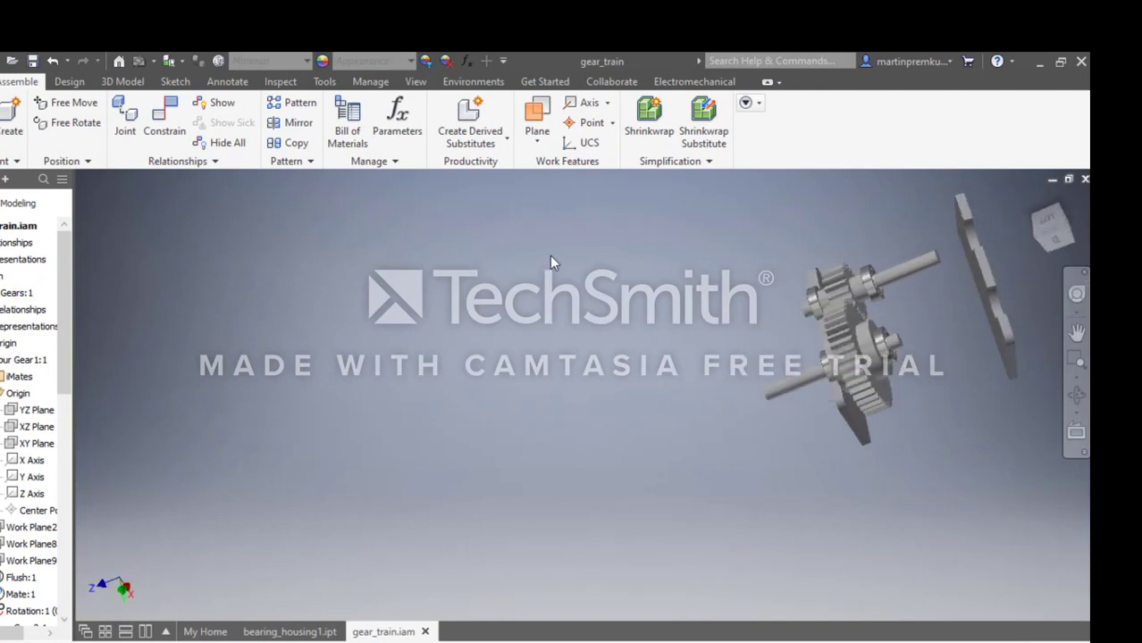
{"action": "left_click", "coordinate": [163, 120]}
{"action": "scroll", "coordinate": [969, 296], "scroll_direction": "down", "scroll_amount": 3}
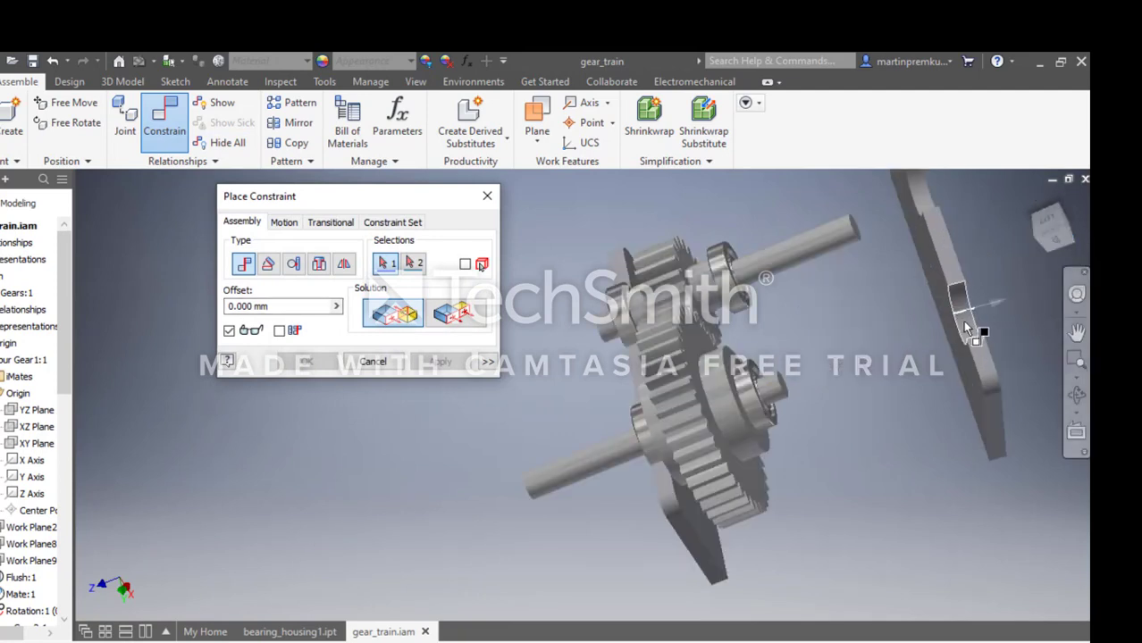
{"action": "left_click", "coordinate": [965, 327]}
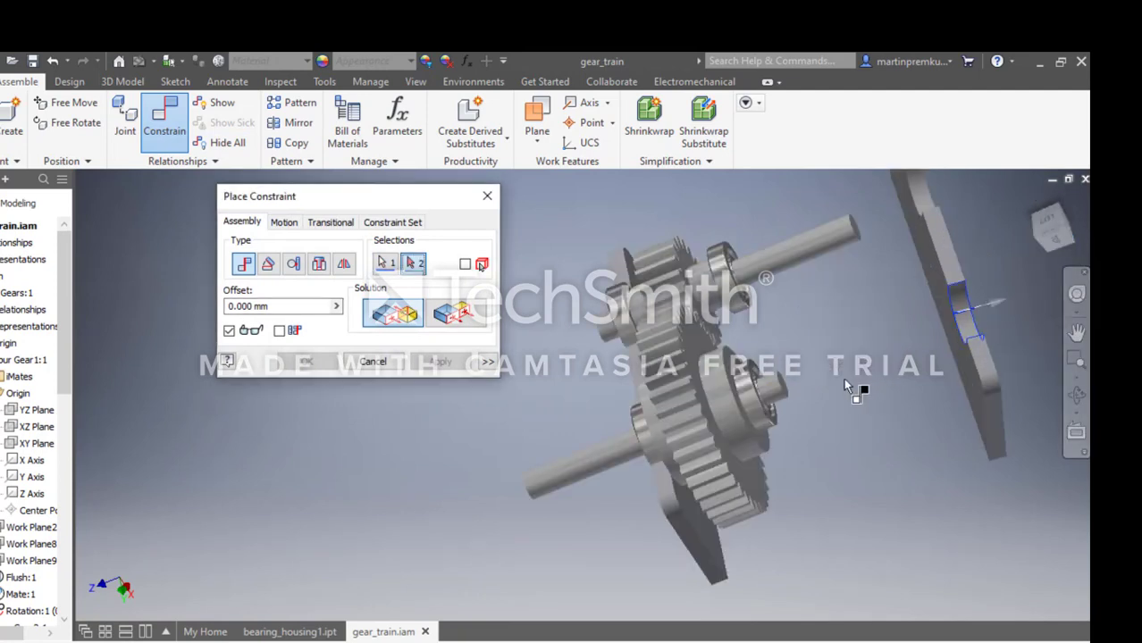
{"action": "left_click", "coordinate": [776, 394]}
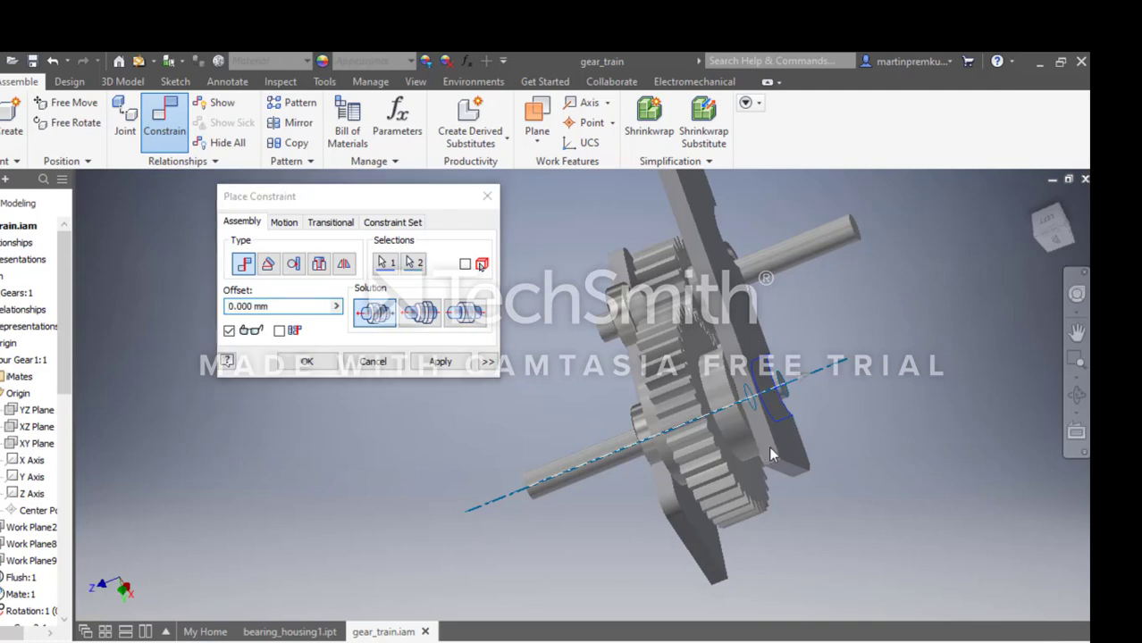
{"action": "left_click", "coordinate": [408, 324]}
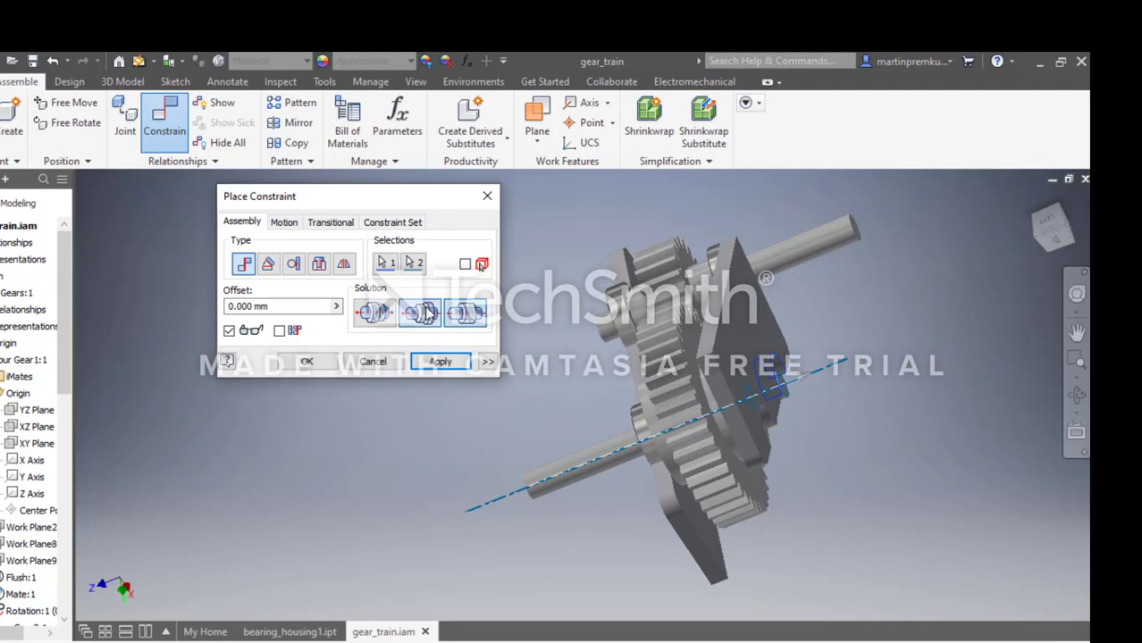
{"action": "left_click", "coordinate": [373, 313]}
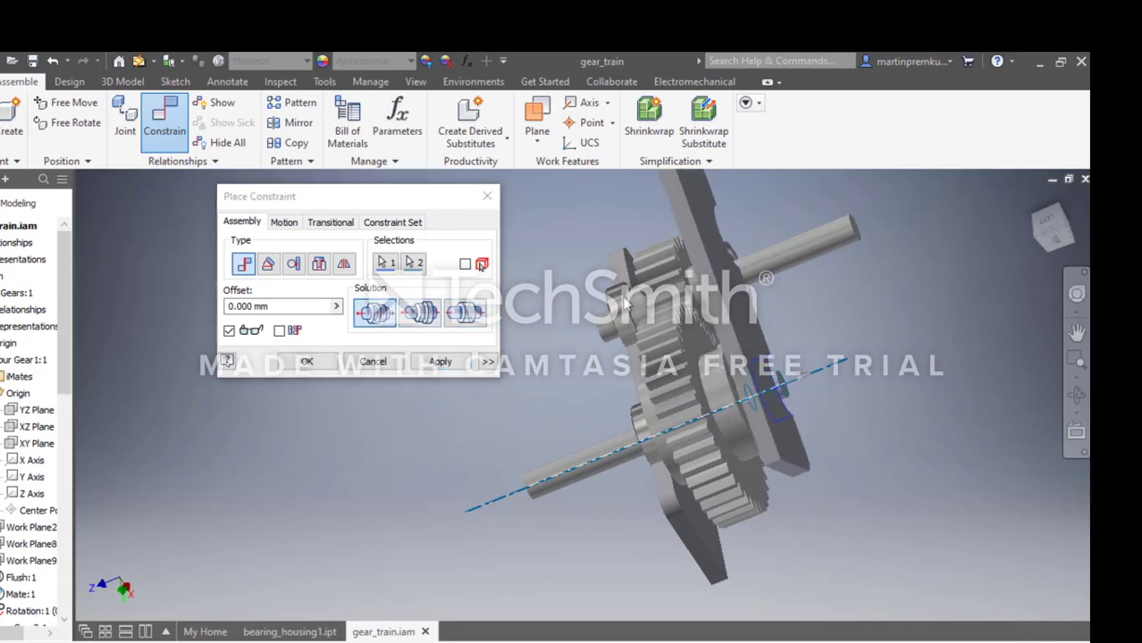
{"action": "left_click", "coordinate": [397, 362]}
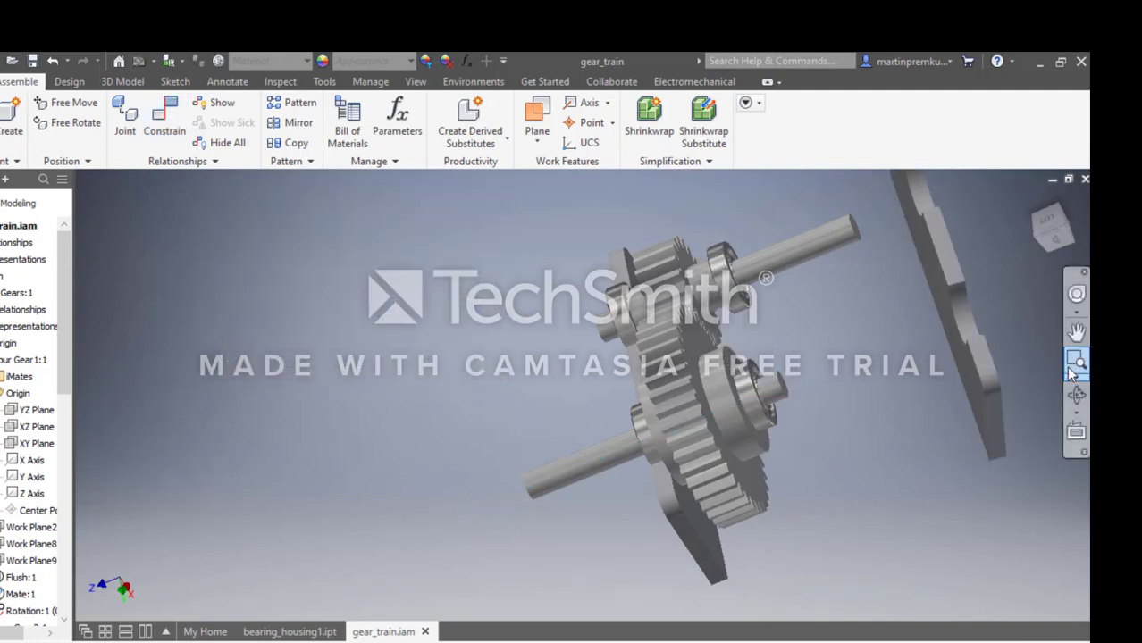
Add a mate constraint with 0 mm offset aligning the second housing plate's lower cutout axis with the small shaft's axis.
{"action": "left_click", "coordinate": [1073, 366]}
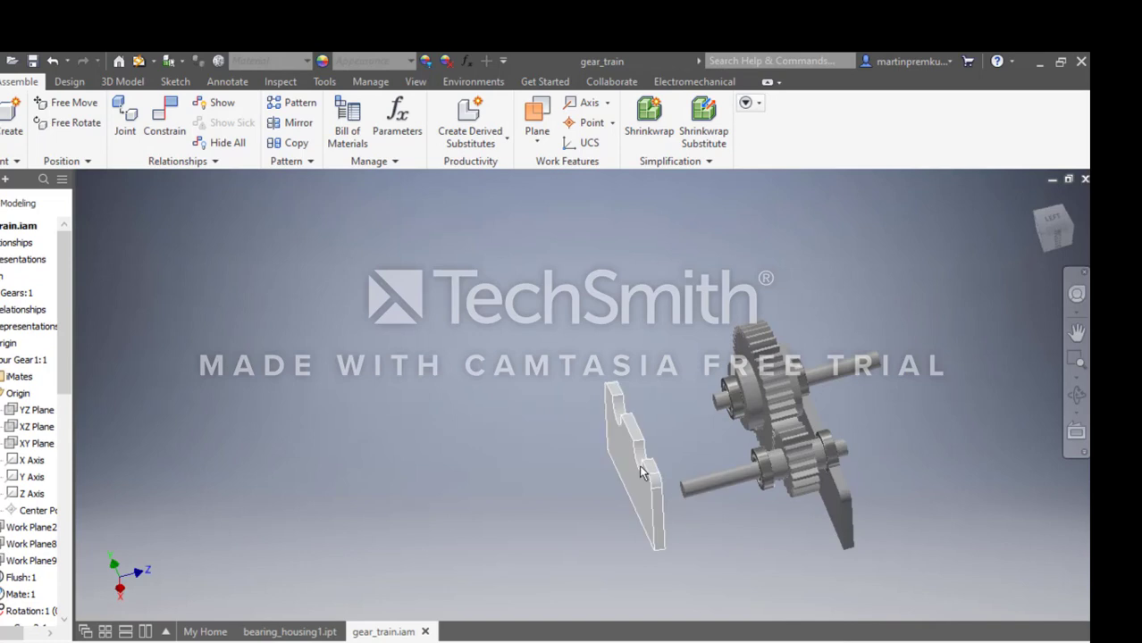
{"action": "left_click", "coordinate": [165, 114]}
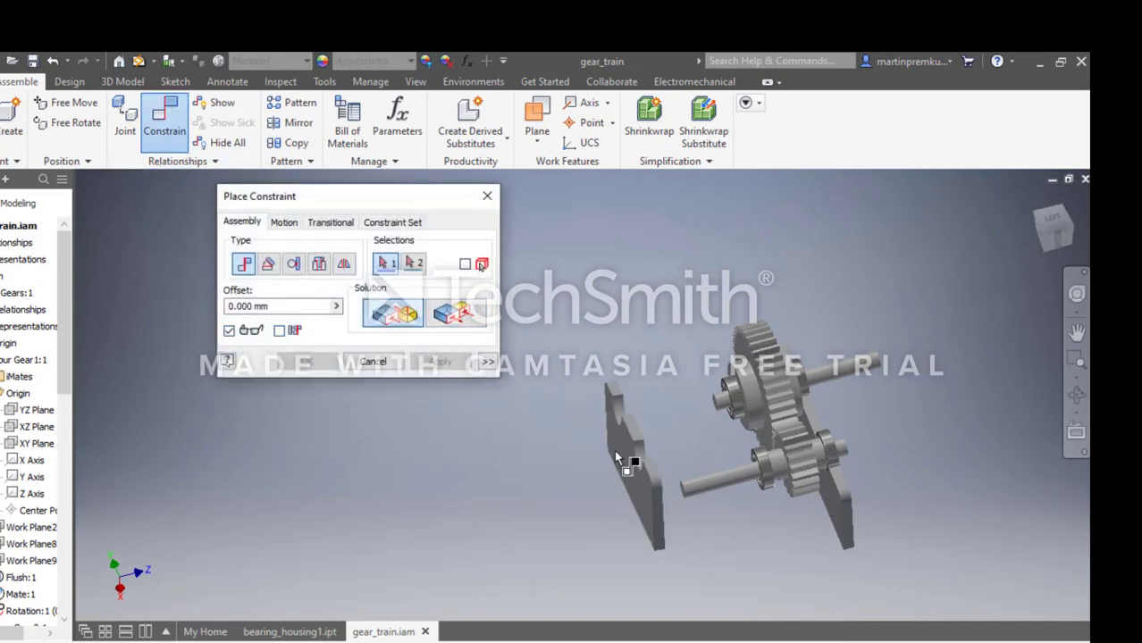
{"action": "scroll", "coordinate": [643, 455], "scroll_direction": "down", "scroll_amount": 5}
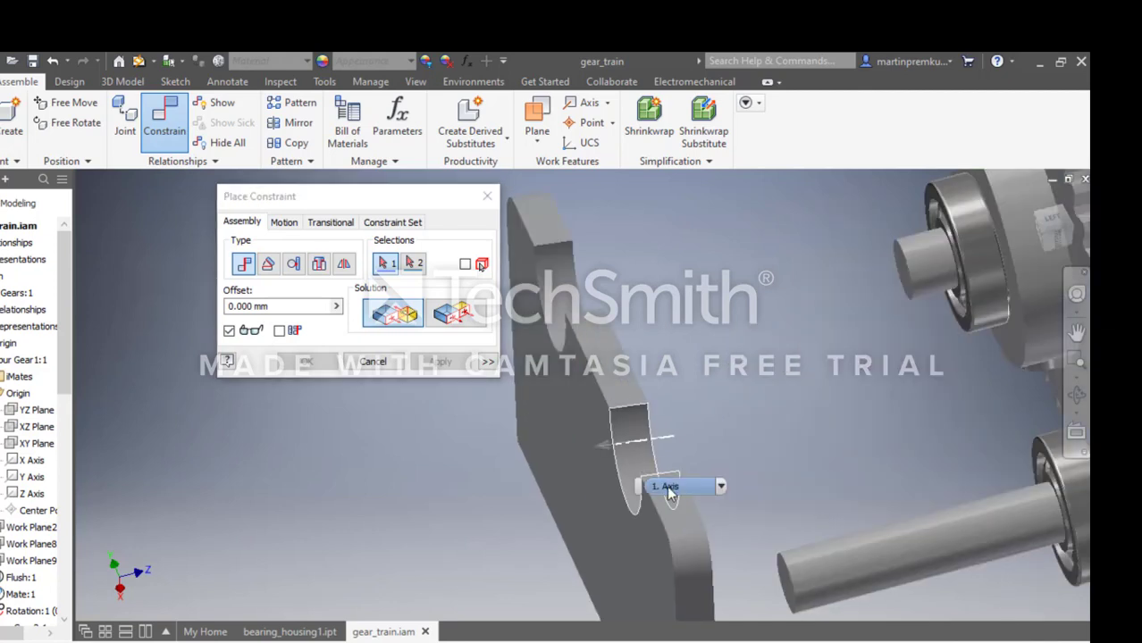
{"action": "left_click", "coordinate": [667, 486]}
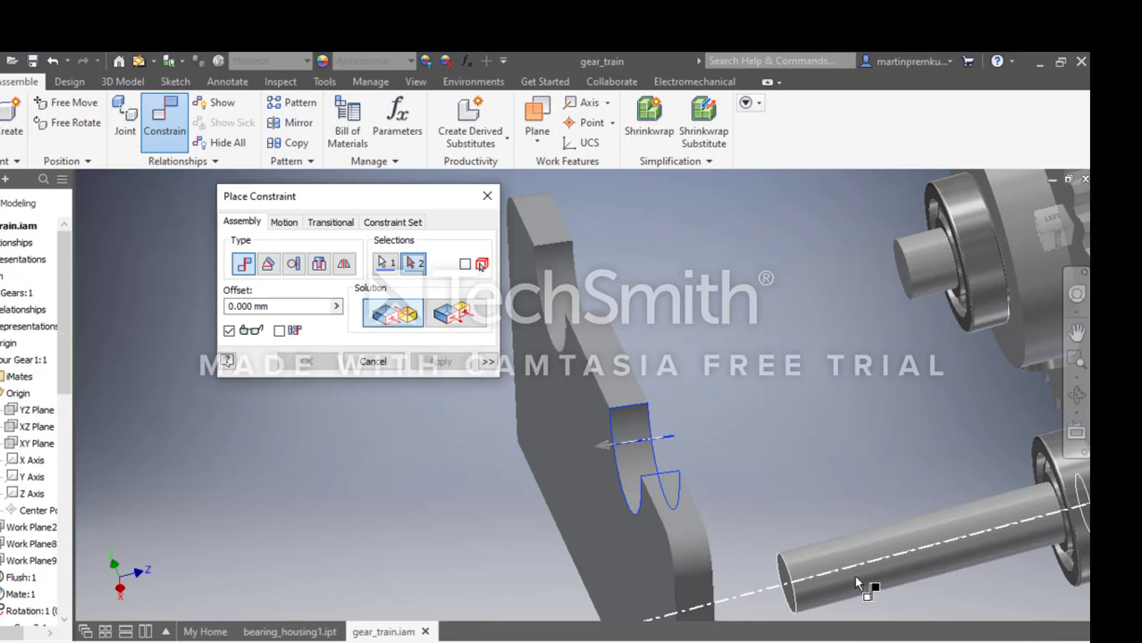
{"action": "scroll", "coordinate": [857, 586], "scroll_direction": "down", "scroll_amount": 5}
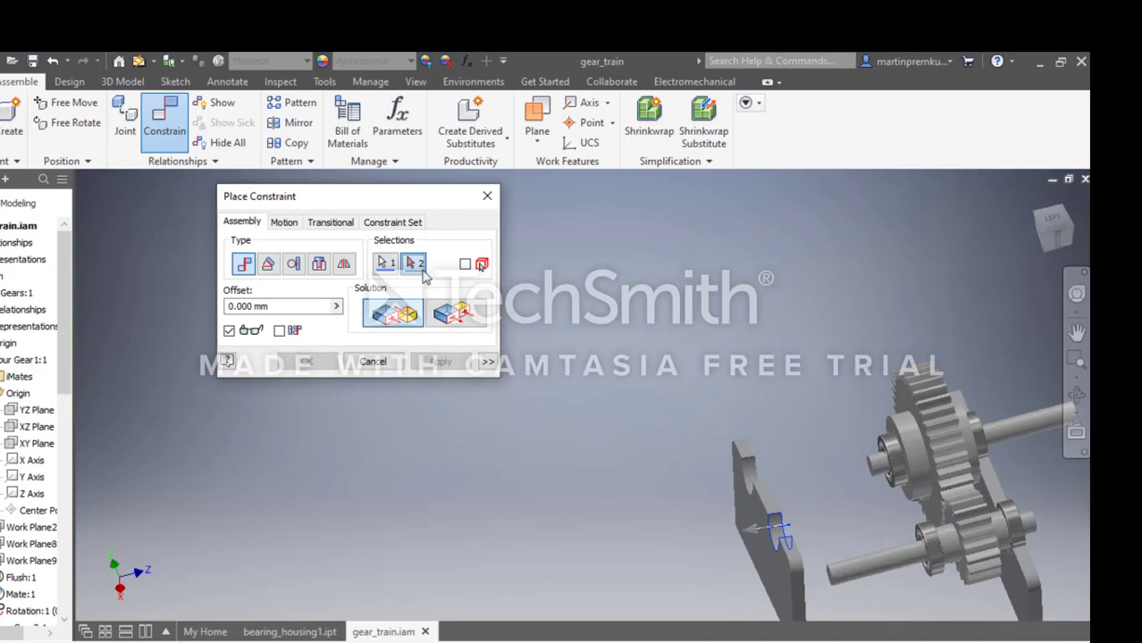
{"action": "left_click", "coordinate": [862, 561]}
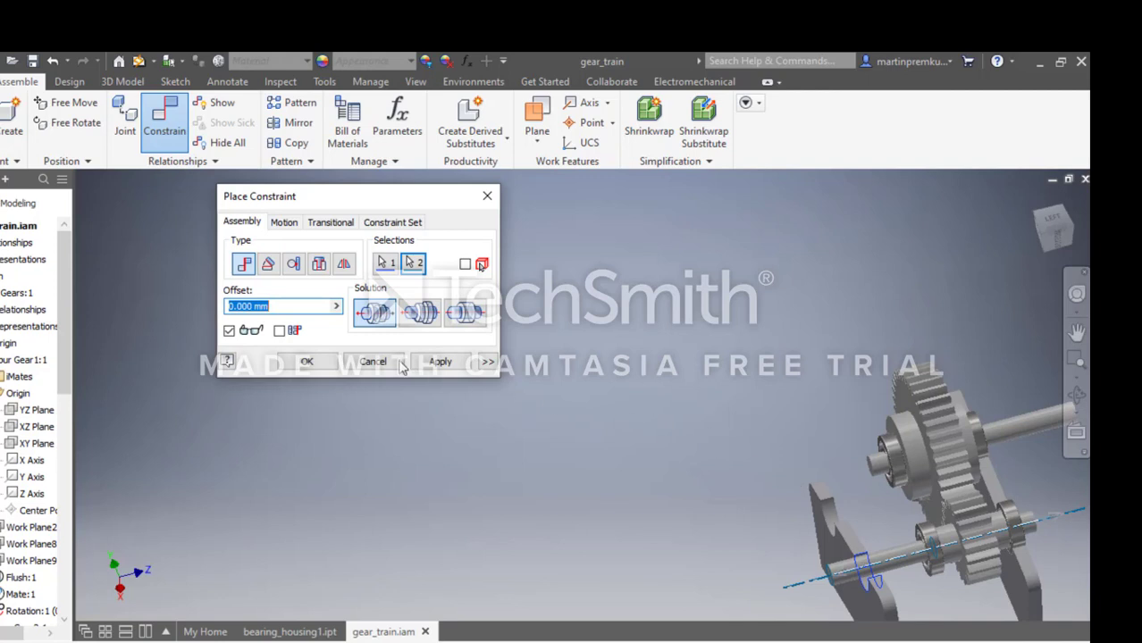
{"action": "left_click", "coordinate": [304, 361]}
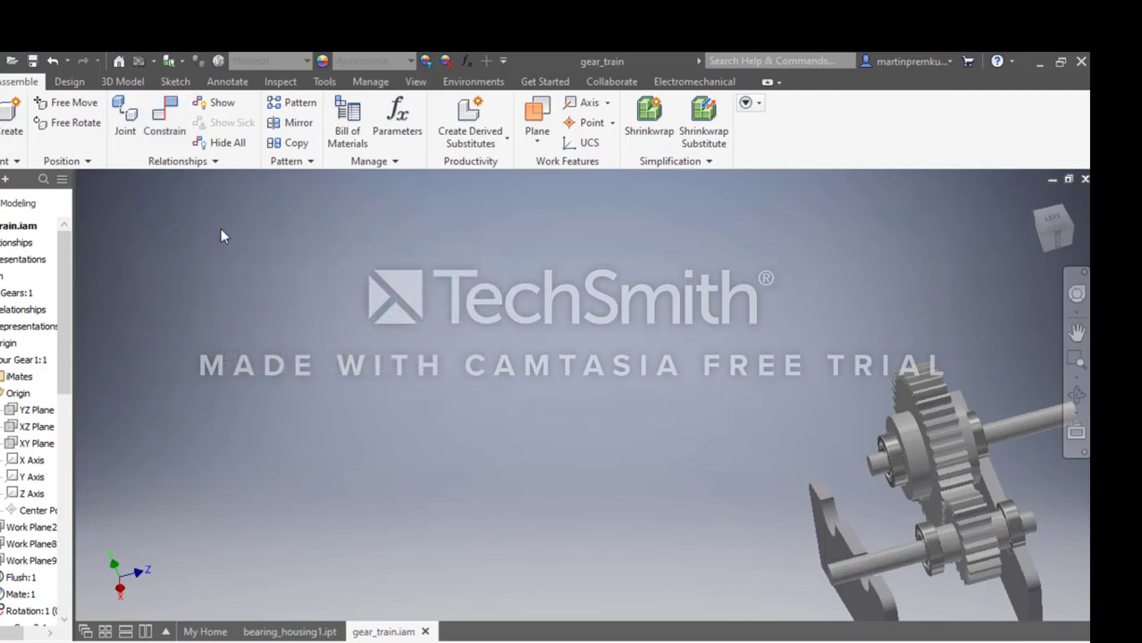
Add a mate constraint with 0 mm offset aligning the second plate's other cutout axis with the bearing on the large shaft's short end.
{"action": "left_click", "coordinate": [165, 141]}
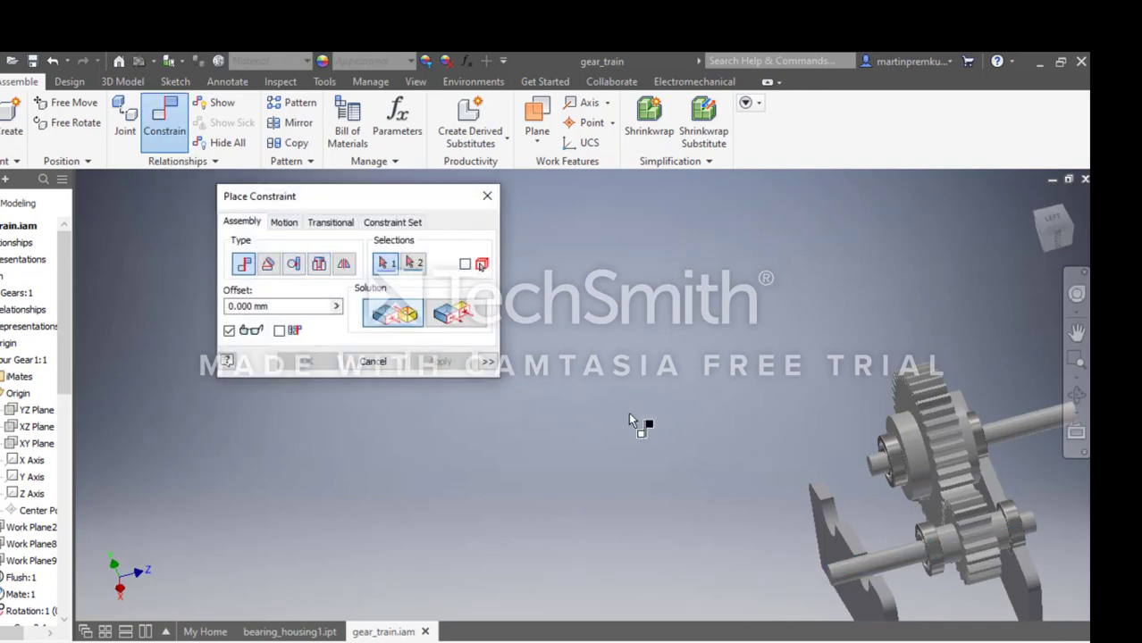
{"action": "left_click", "coordinate": [839, 519]}
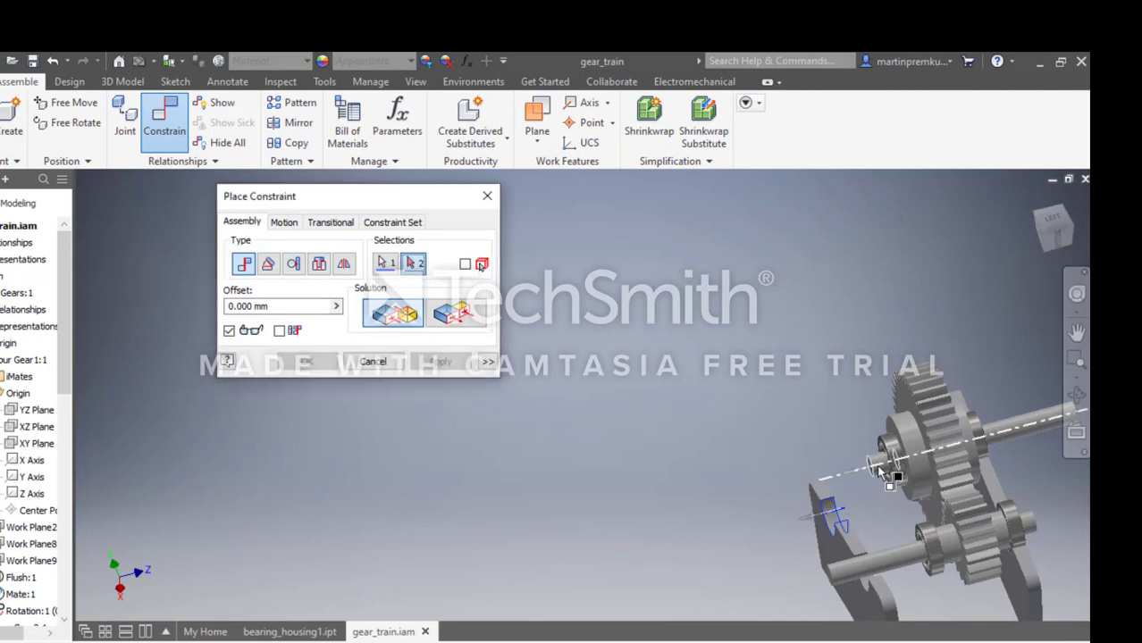
{"action": "scroll", "coordinate": [882, 471], "scroll_direction": "up", "scroll_amount": 5}
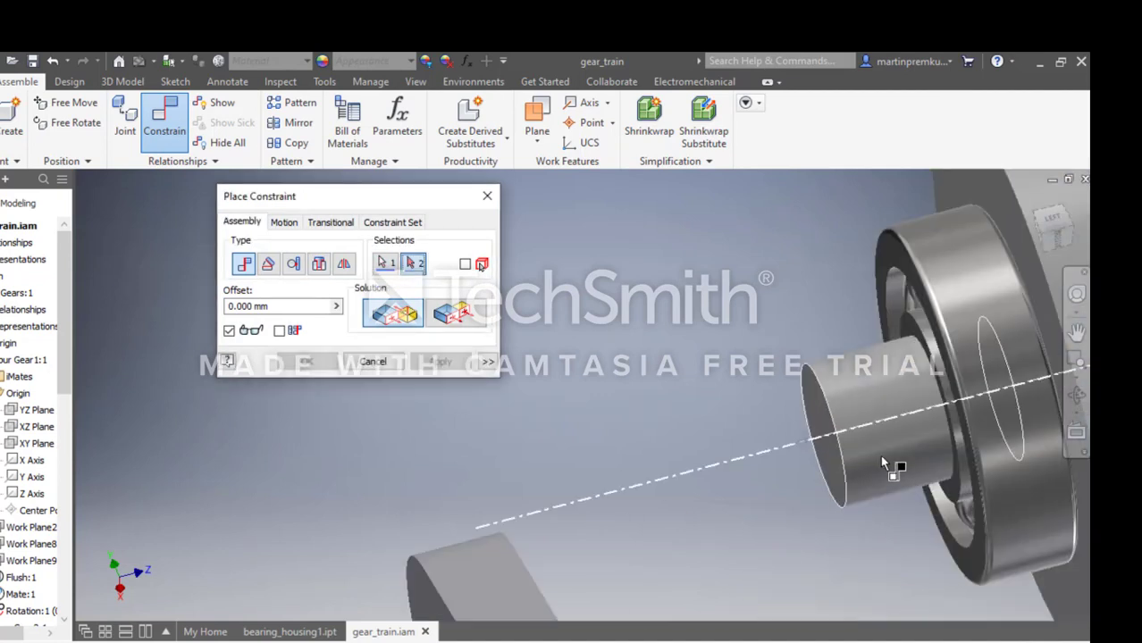
{"action": "left_click", "coordinate": [992, 462]}
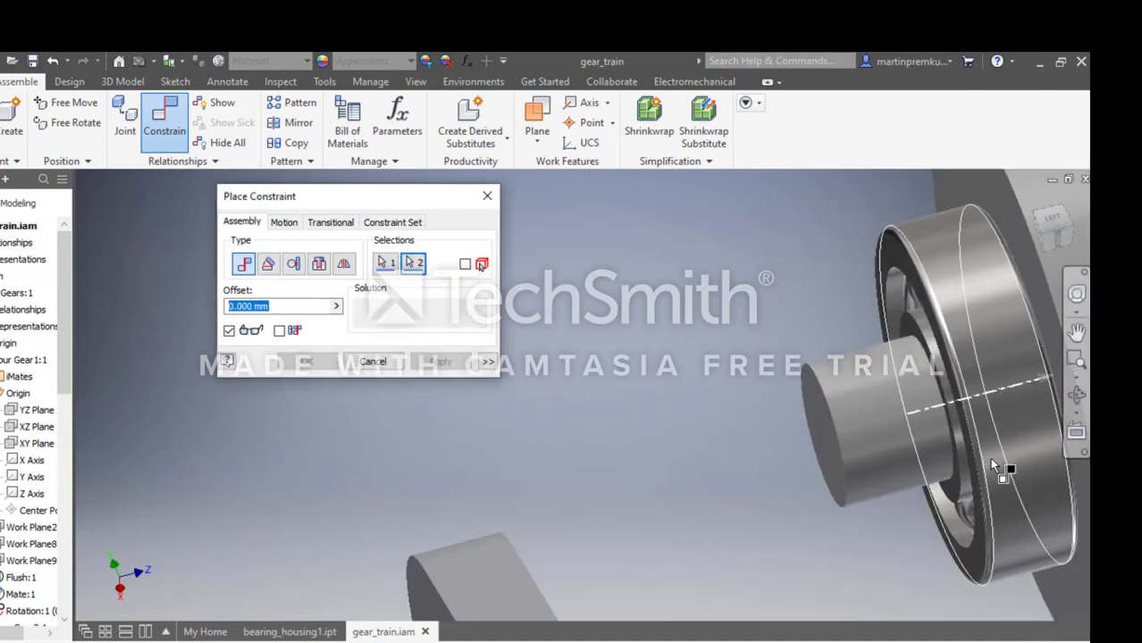
{"action": "scroll", "coordinate": [889, 479], "scroll_direction": "down", "scroll_amount": 5}
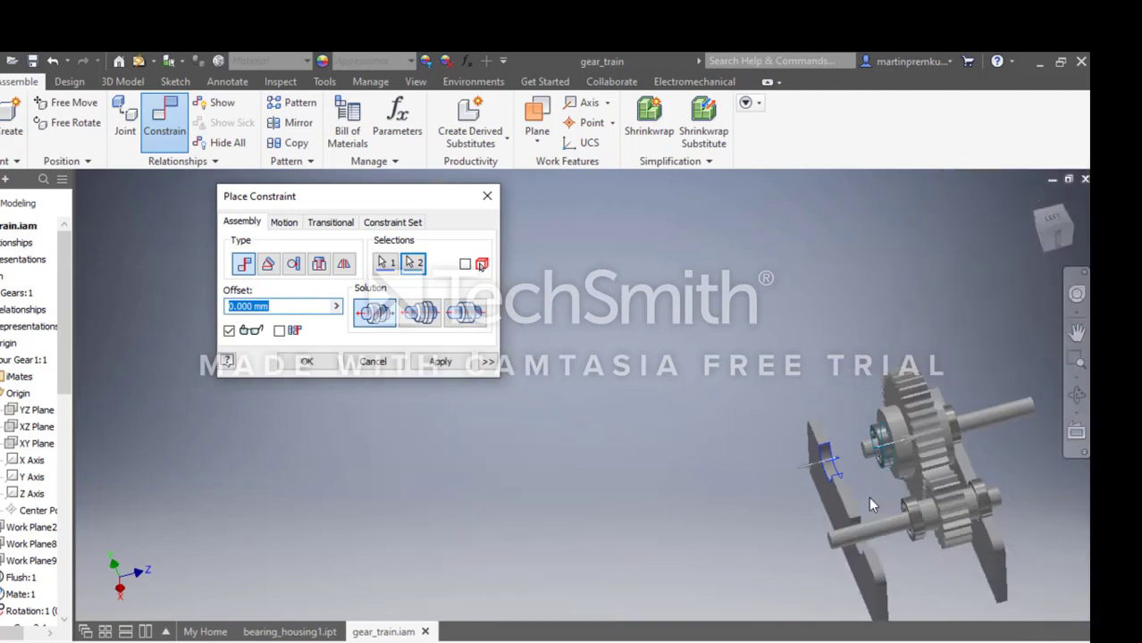
{"action": "left_click", "coordinate": [306, 361]}
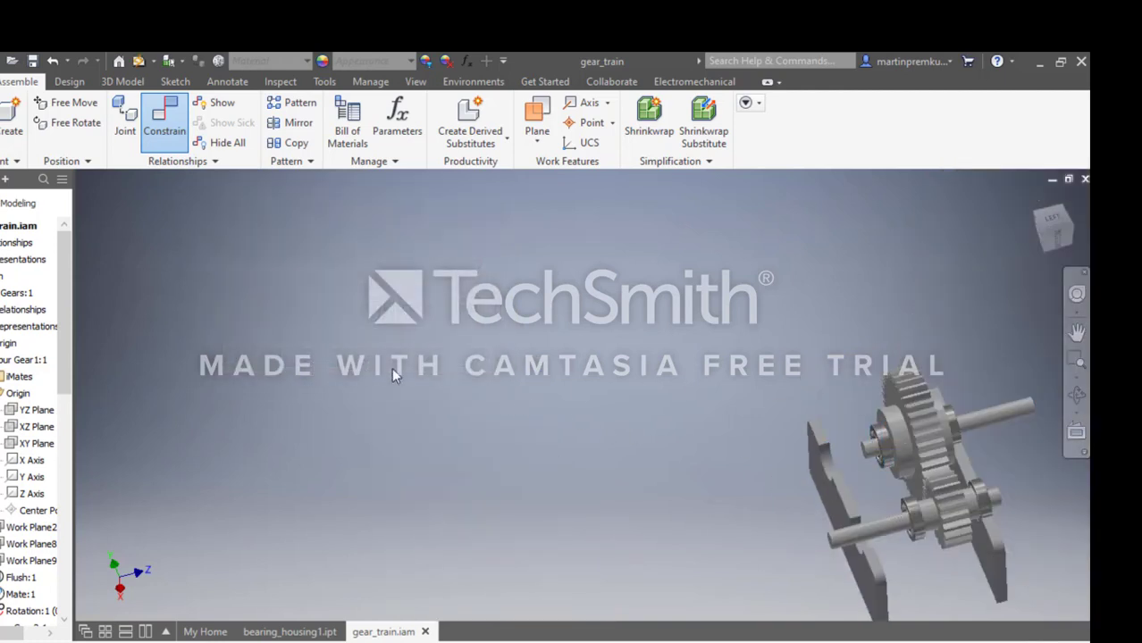
Add a mate constraint with 0 mm offset between the collar face behind the large shaft's short-end bearing and the second housing plate's inner face.
{"action": "left_click", "coordinate": [179, 125]}
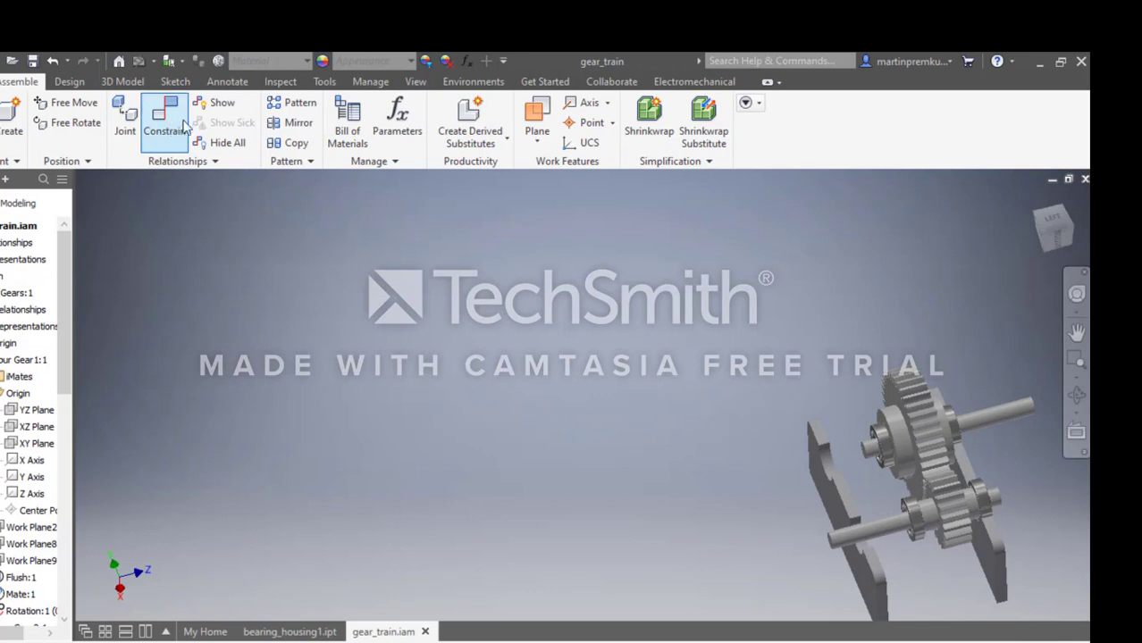
{"action": "left_click", "coordinate": [1076, 294]}
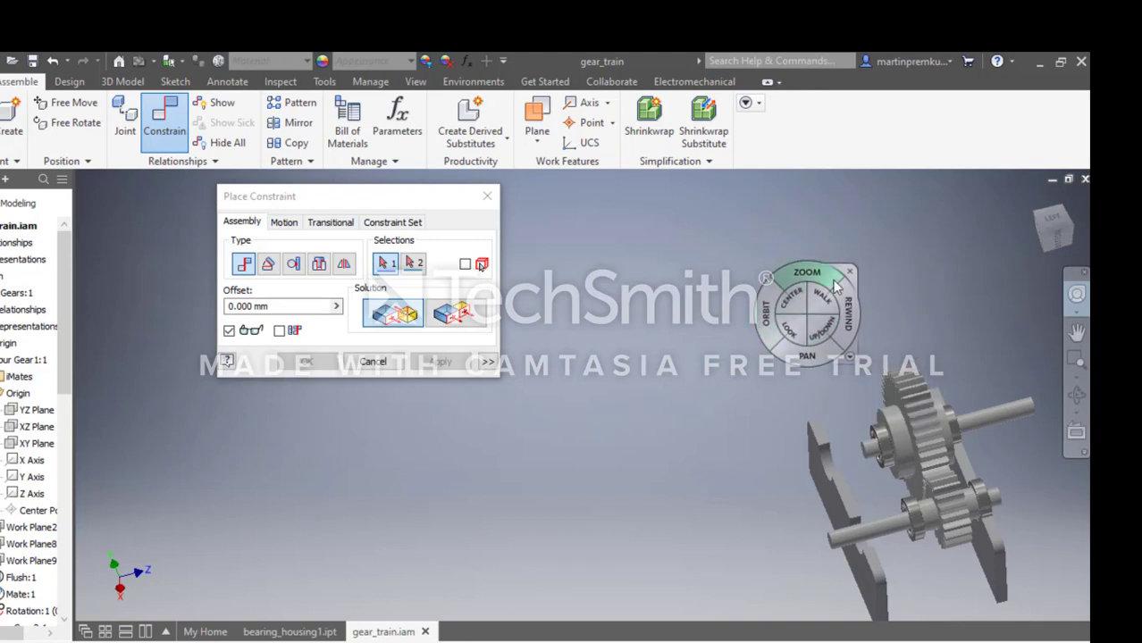
{"action": "left_click", "coordinate": [852, 268]}
{"action": "scroll", "coordinate": [931, 505], "scroll_direction": "up", "scroll_amount": 3}
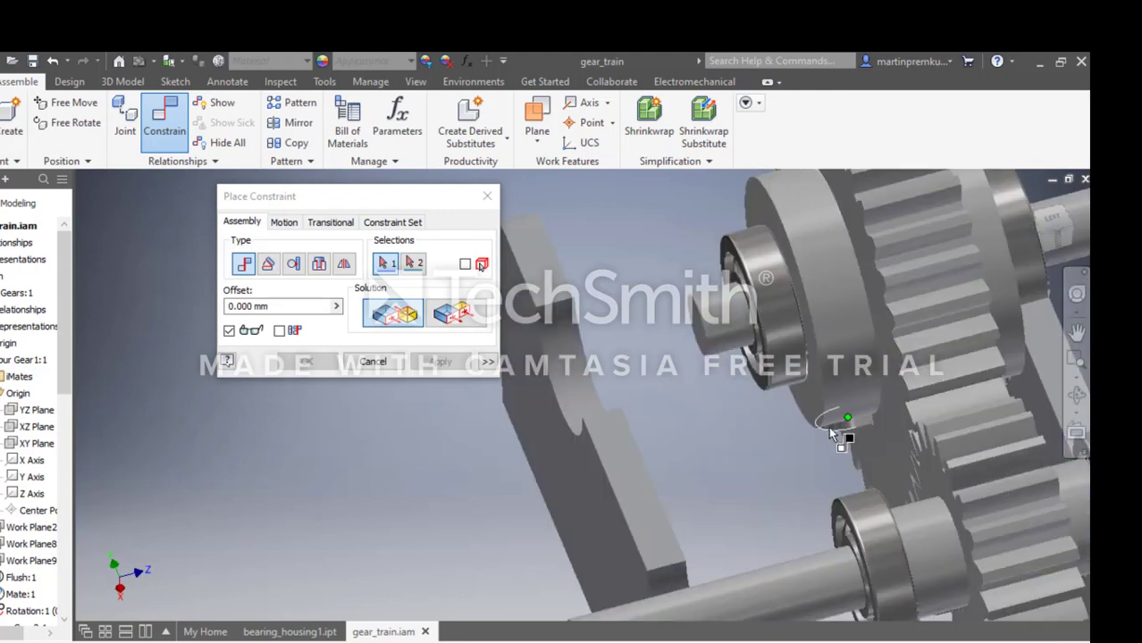
{"action": "left_click", "coordinate": [823, 428]}
{"action": "scroll", "coordinate": [523, 380], "scroll_direction": "down", "scroll_amount": 5}
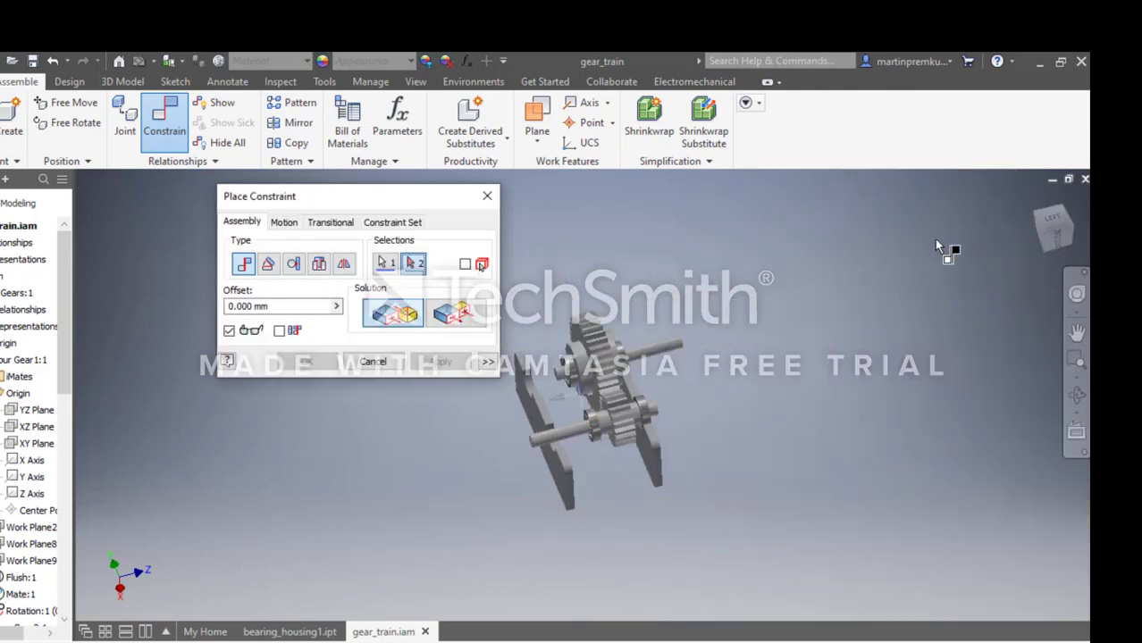
{"action": "left_click", "coordinate": [1077, 294]}
{"action": "left_click_drag", "start_coordinate": [860, 347], "coordinate": [805, 363]}
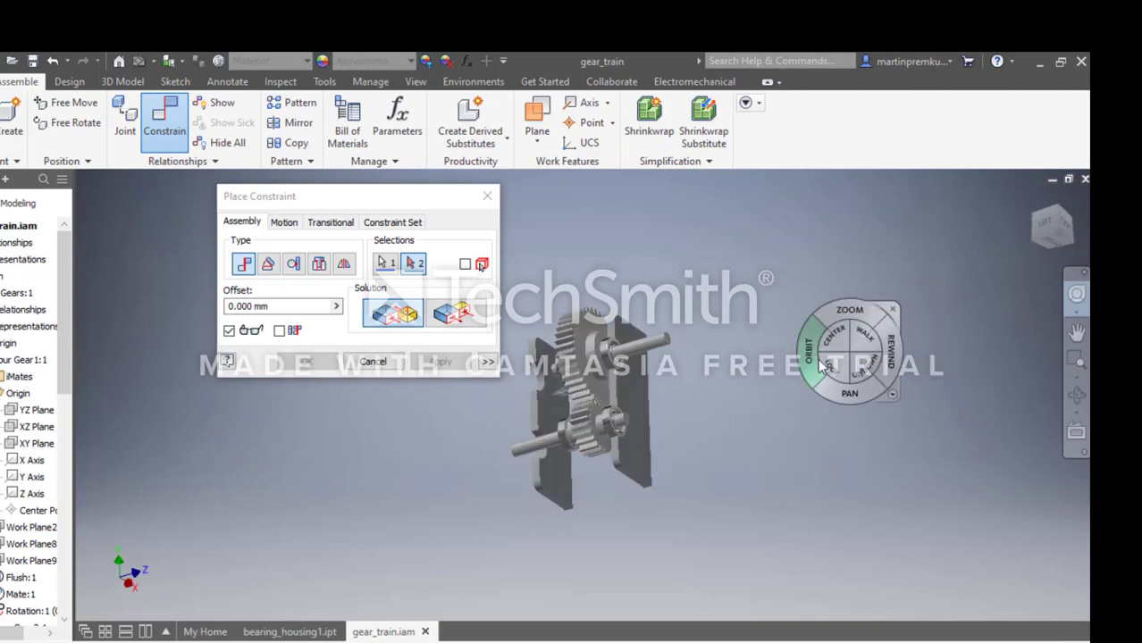
{"action": "left_click", "coordinate": [891, 309]}
{"action": "left_click", "coordinate": [555, 488]}
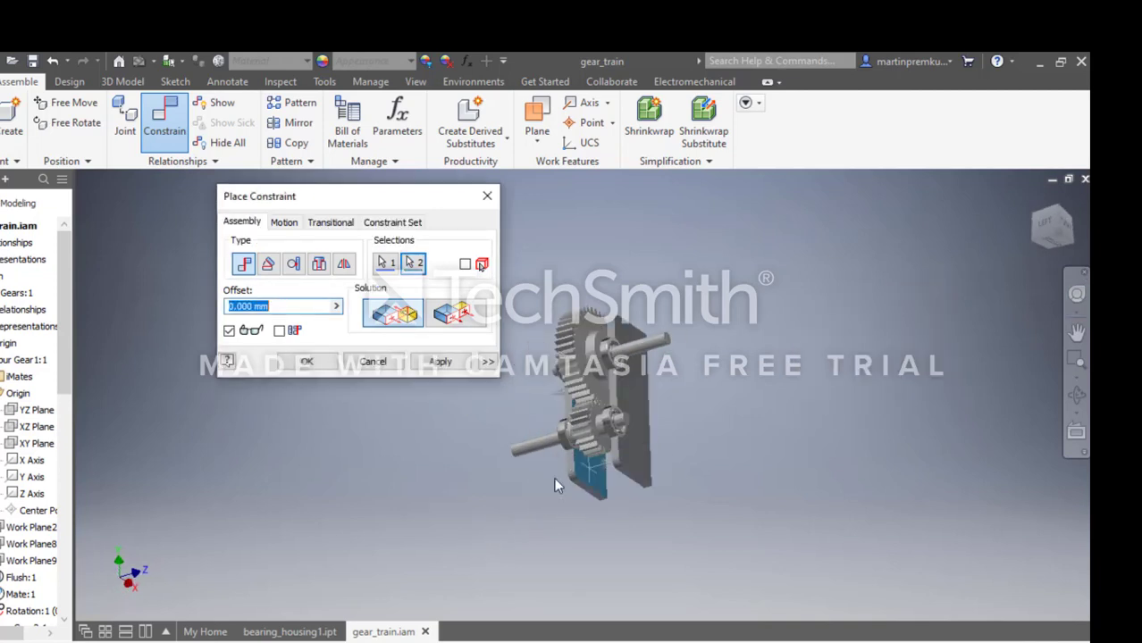
{"action": "left_click", "coordinate": [307, 361]}
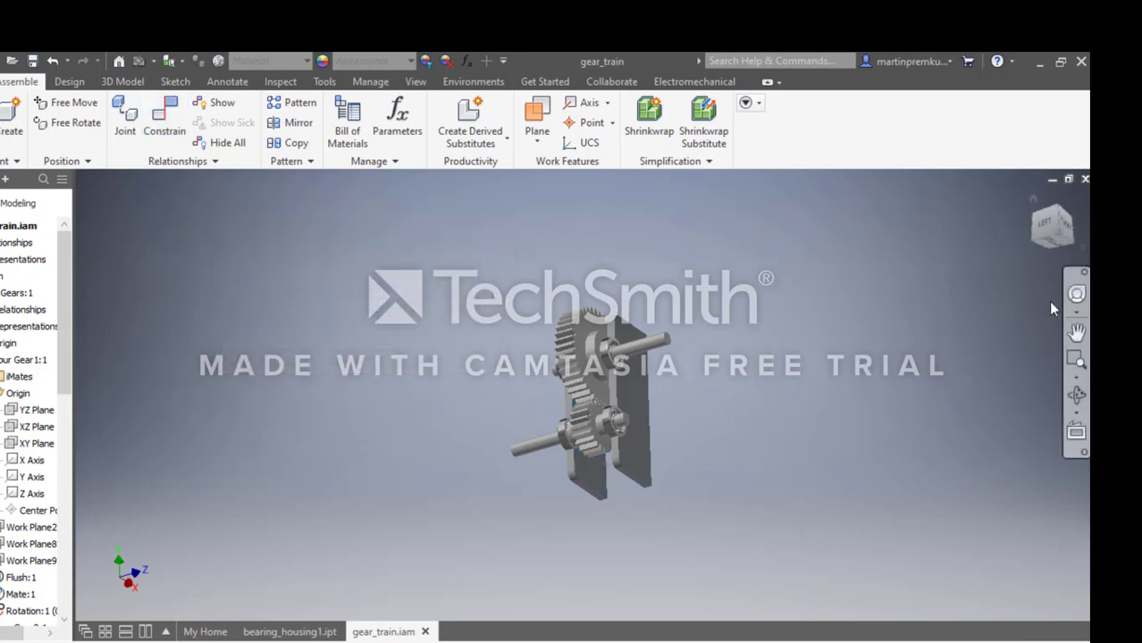
Examine how the bearings seat in the cutouts of both housing plates from an angled close-up view.
{"action": "left_click", "coordinate": [1076, 294]}
{"action": "left_click_drag", "start_coordinate": [988, 335], "coordinate": [1043, 313]}
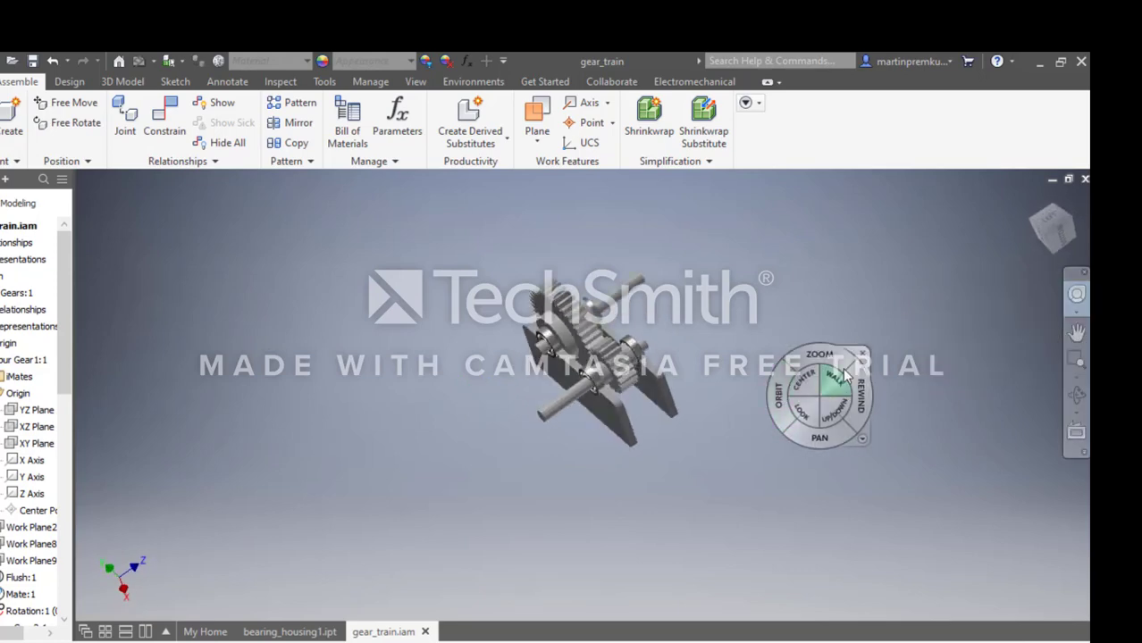
{"action": "left_click", "coordinate": [863, 351]}
{"action": "scroll", "coordinate": [438, 357], "scroll_direction": "up", "scroll_amount": 6}
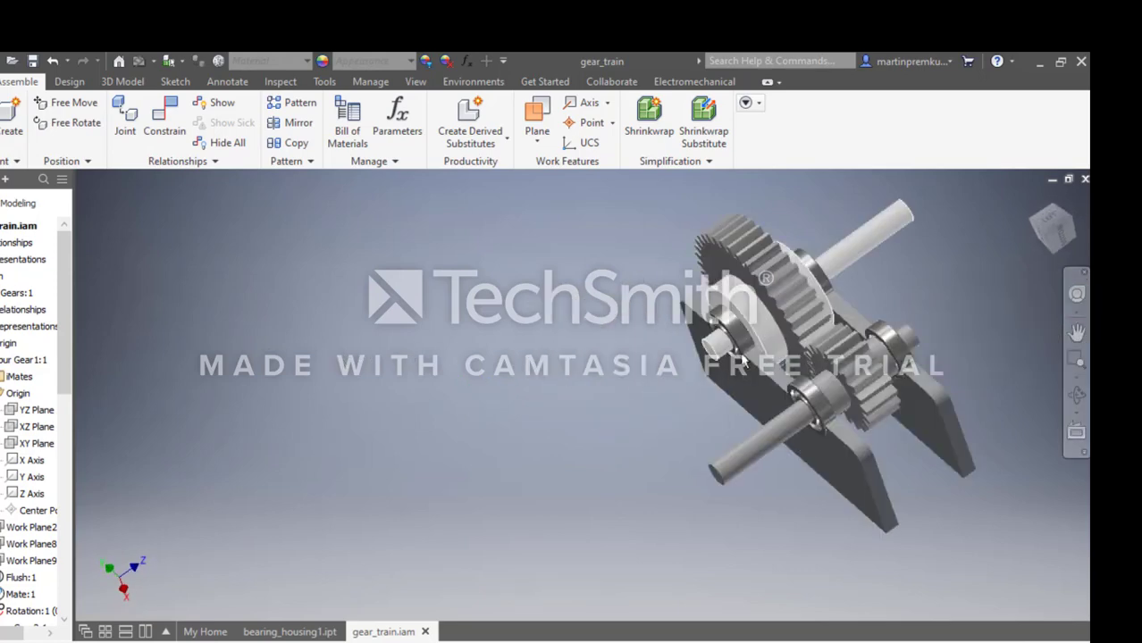
{"action": "left_click", "coordinate": [836, 565]}
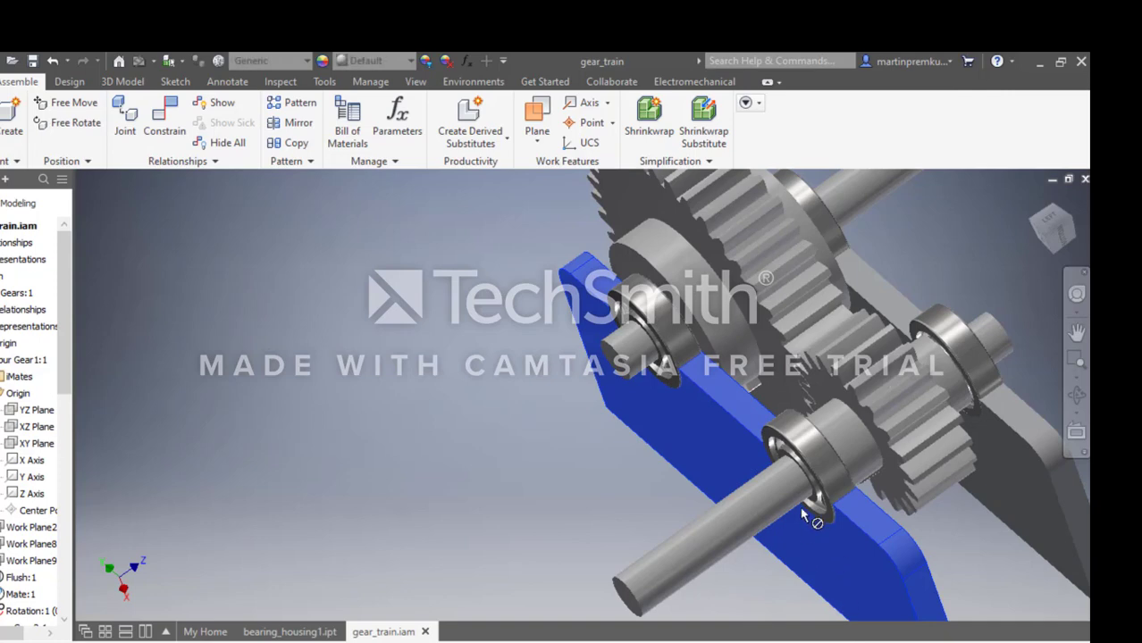
{"action": "key", "text": "Escape"}
{"action": "scroll", "coordinate": [1041, 353], "scroll_direction": "down", "scroll_amount": 6}
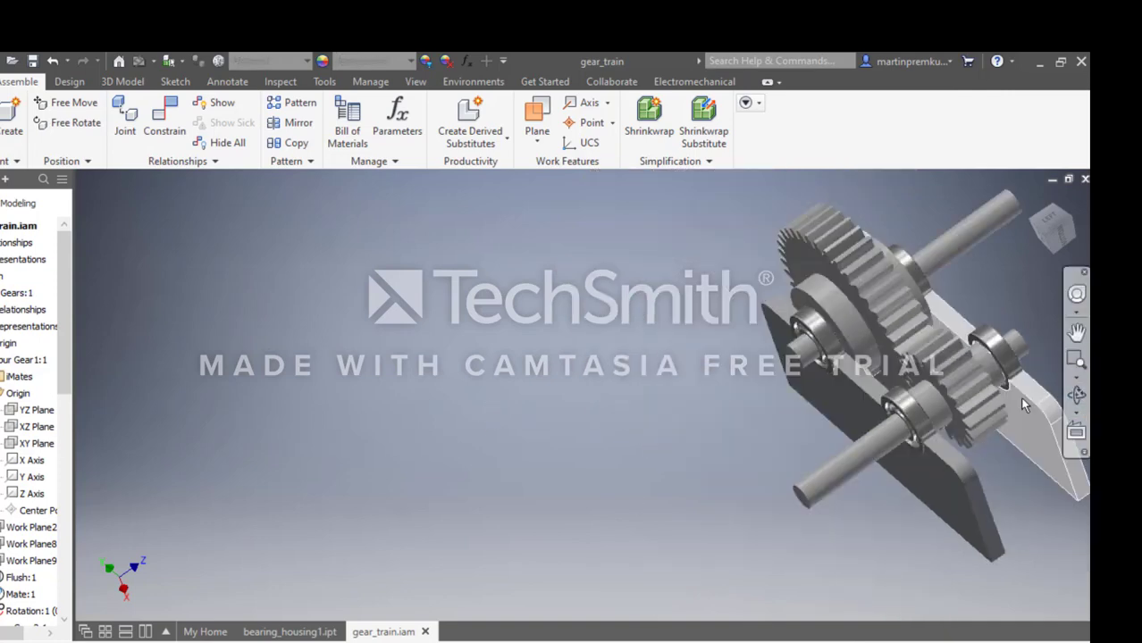
{"action": "scroll", "coordinate": [993, 325], "scroll_direction": "up", "scroll_amount": 6}
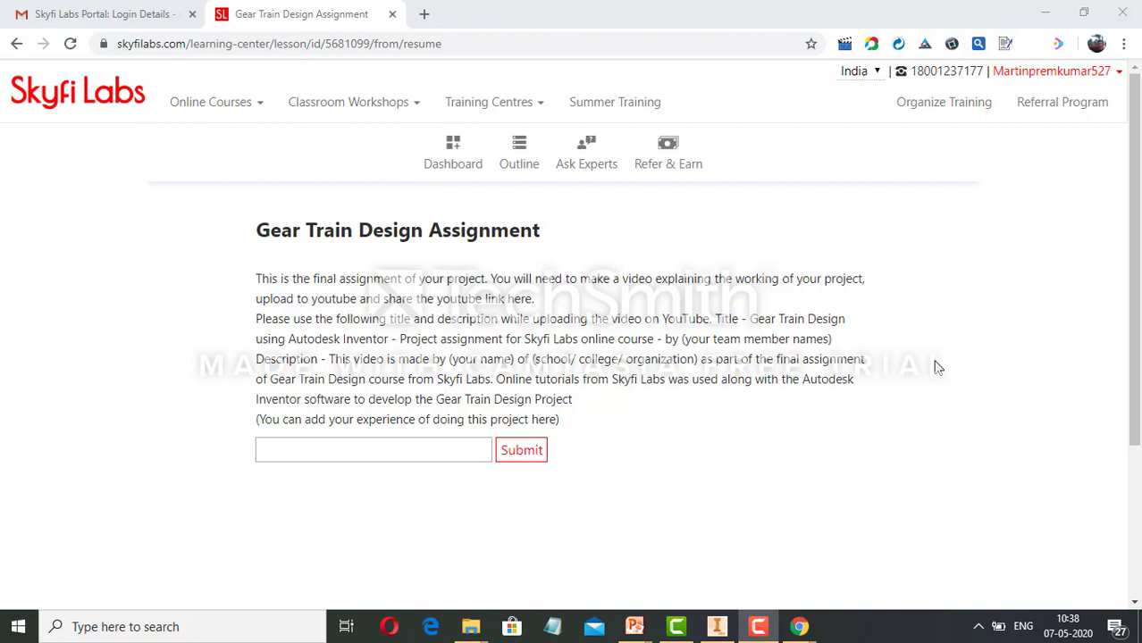
{"action": "left_click", "coordinate": [758, 627]}
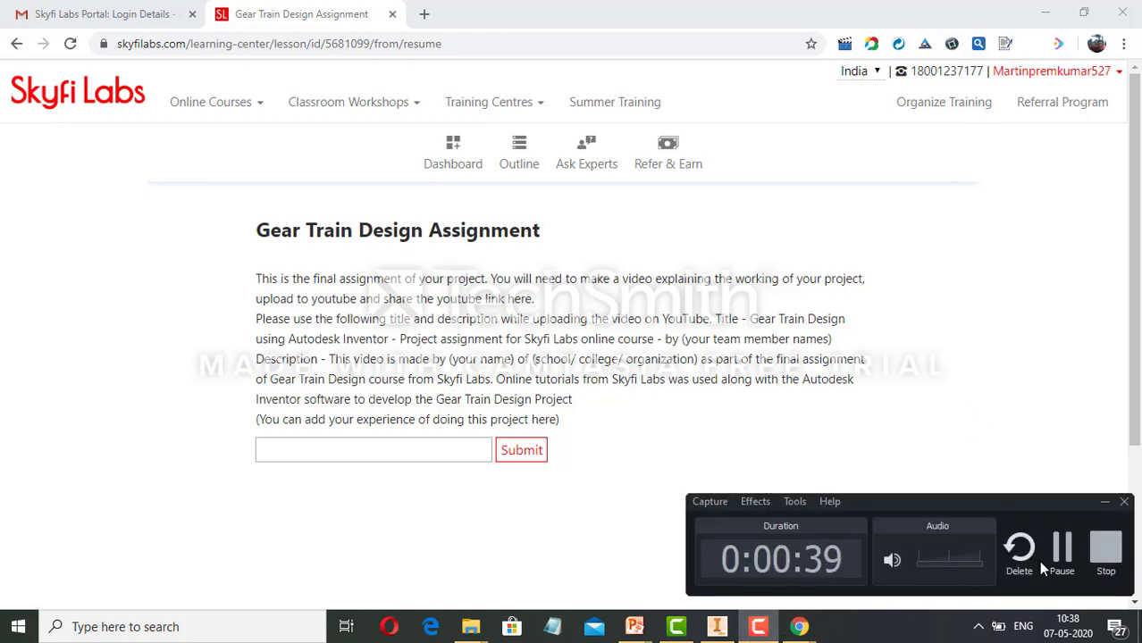
{"action": "left_click", "coordinate": [1060, 546]}
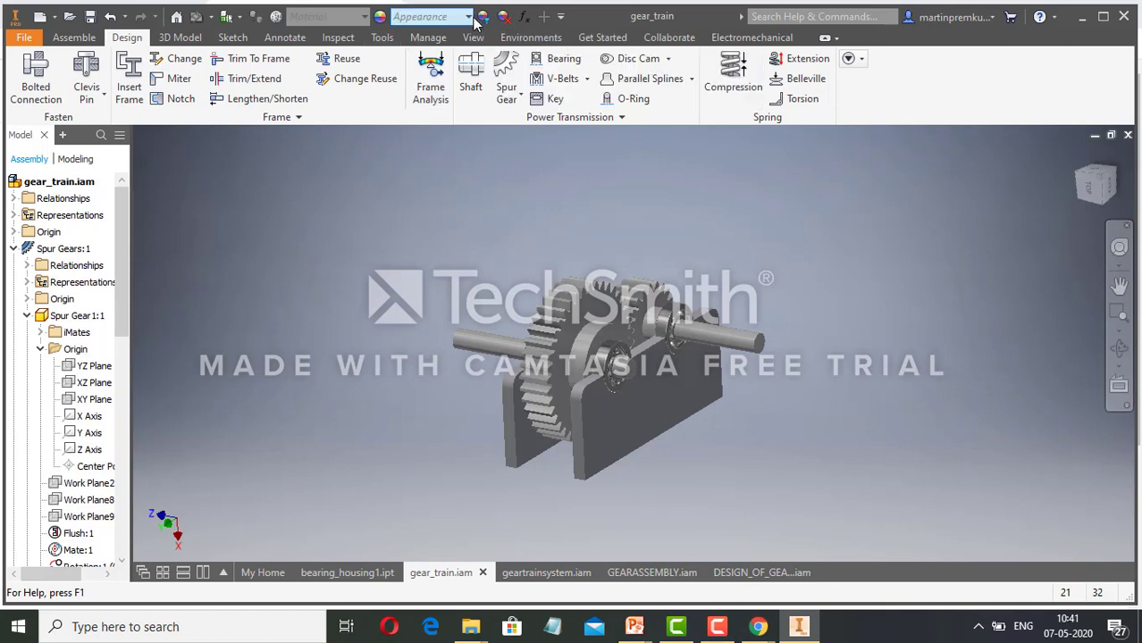
Apply the Engine Turned appearance from the Inventor Material Library to both gear shafts.
{"action": "left_click", "coordinate": [473, 19]}
{"action": "left_click", "coordinate": [381, 18]}
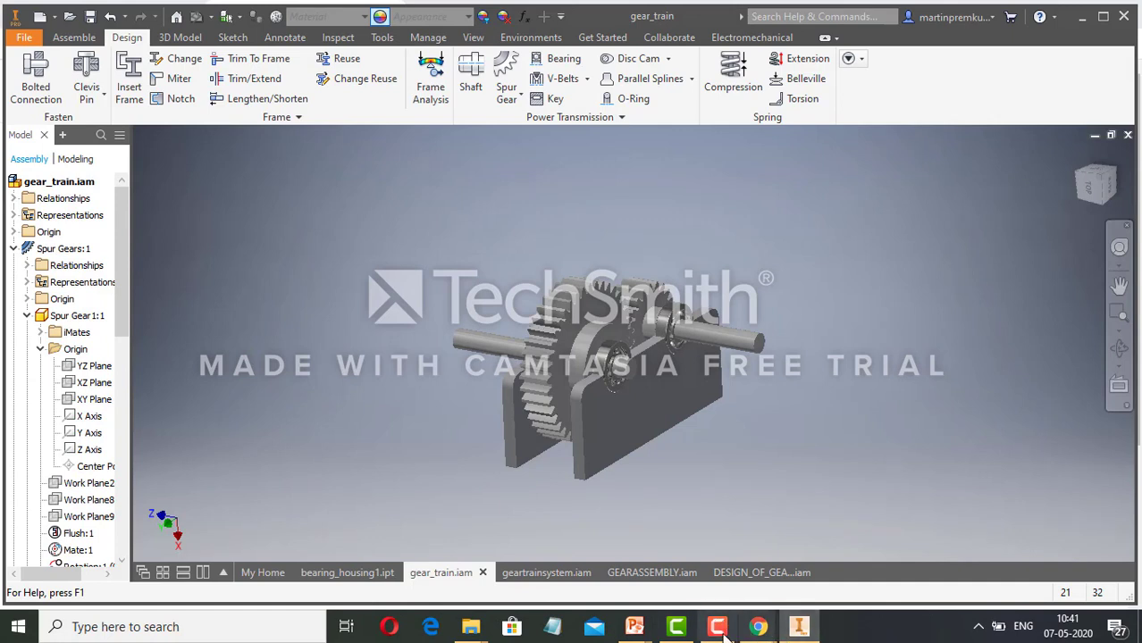
{"action": "mouse_move", "coordinate": [717, 626]}
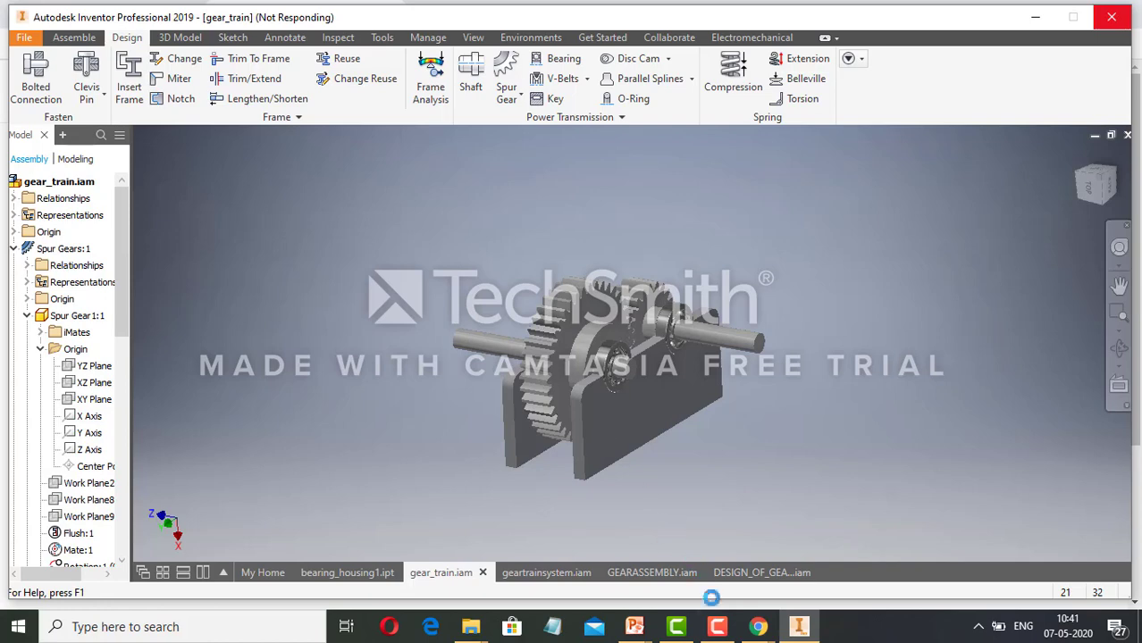
{"action": "left_click", "coordinate": [717, 626]}
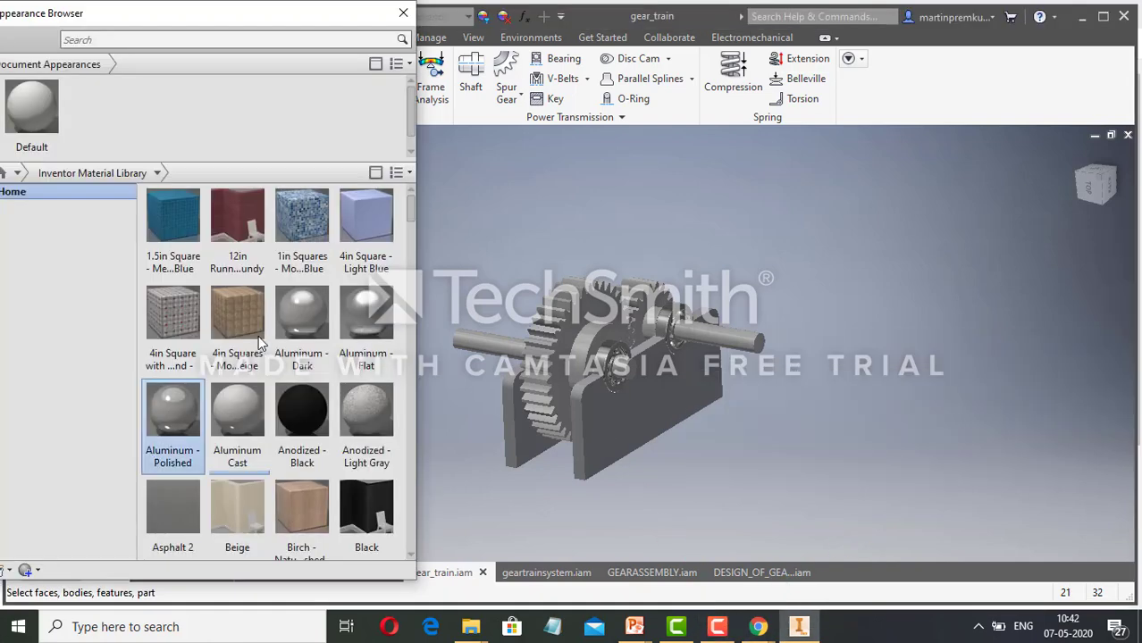
{"action": "scroll", "coordinate": [302, 391], "scroll_direction": "down", "scroll_amount": 10}
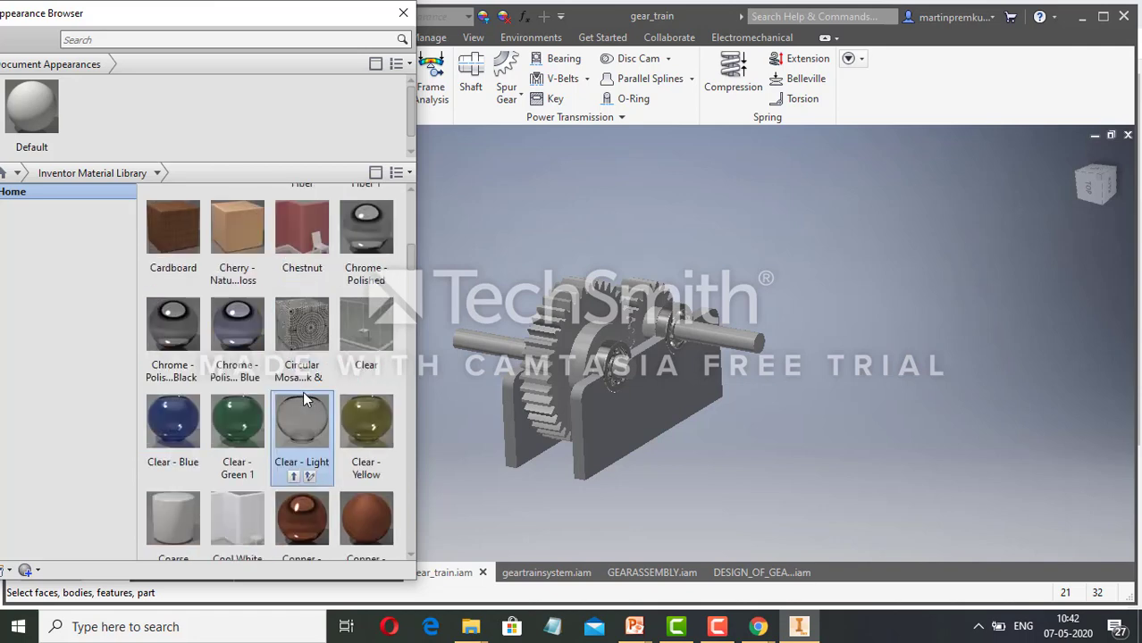
{"action": "scroll", "coordinate": [351, 315], "scroll_direction": "down", "scroll_amount": 5}
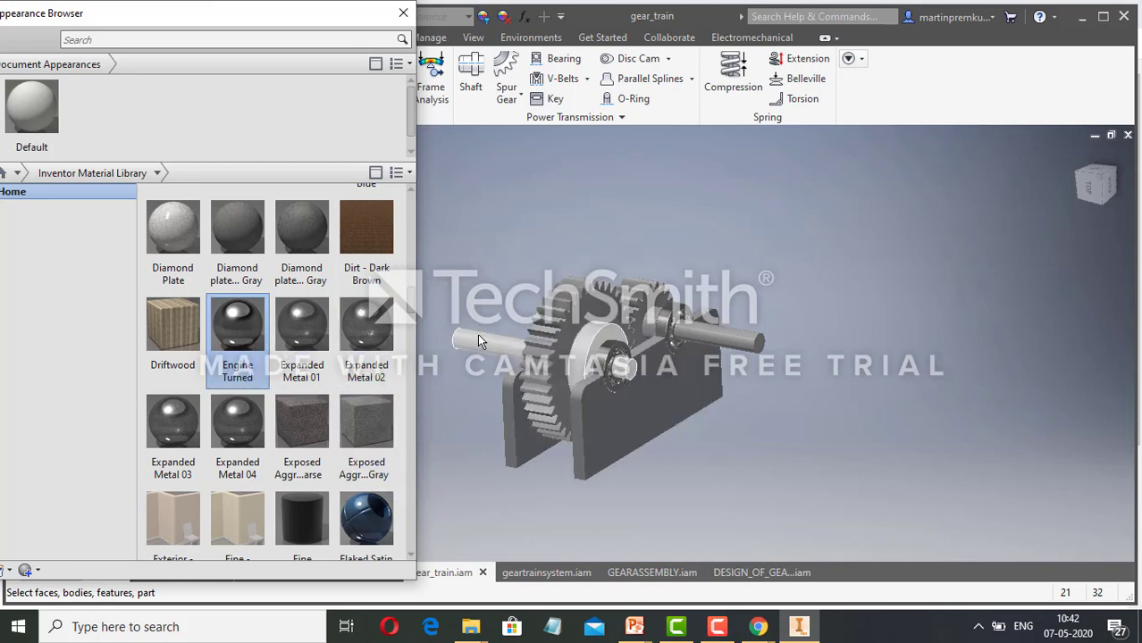
{"action": "left_click", "coordinate": [717, 331]}
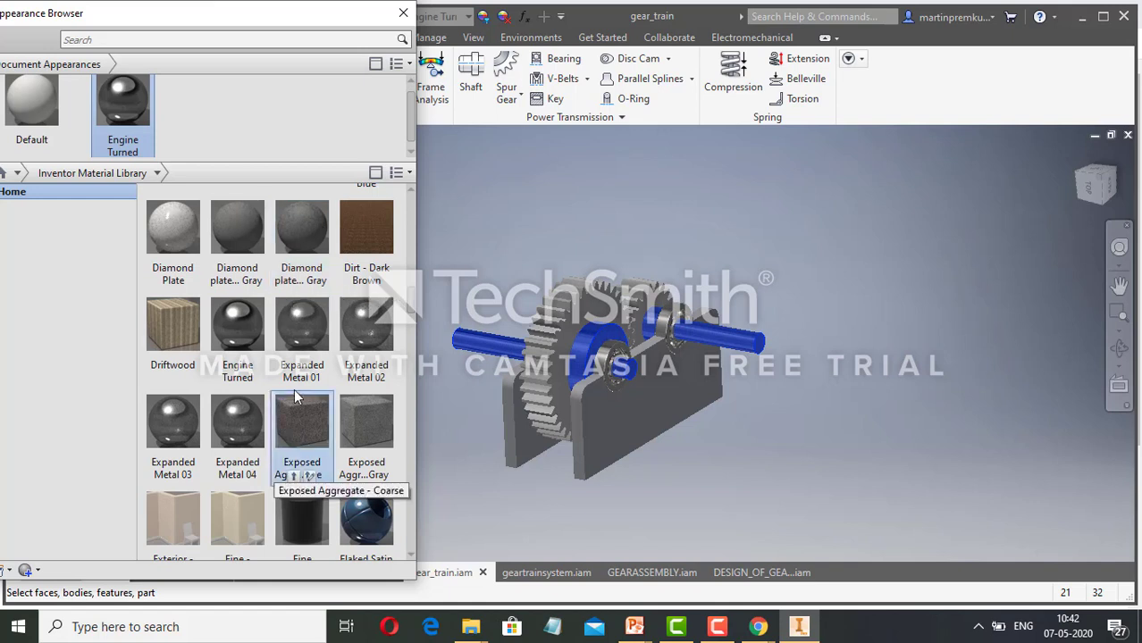
{"action": "scroll", "coordinate": [331, 389], "scroll_direction": "up", "scroll_amount": 2}
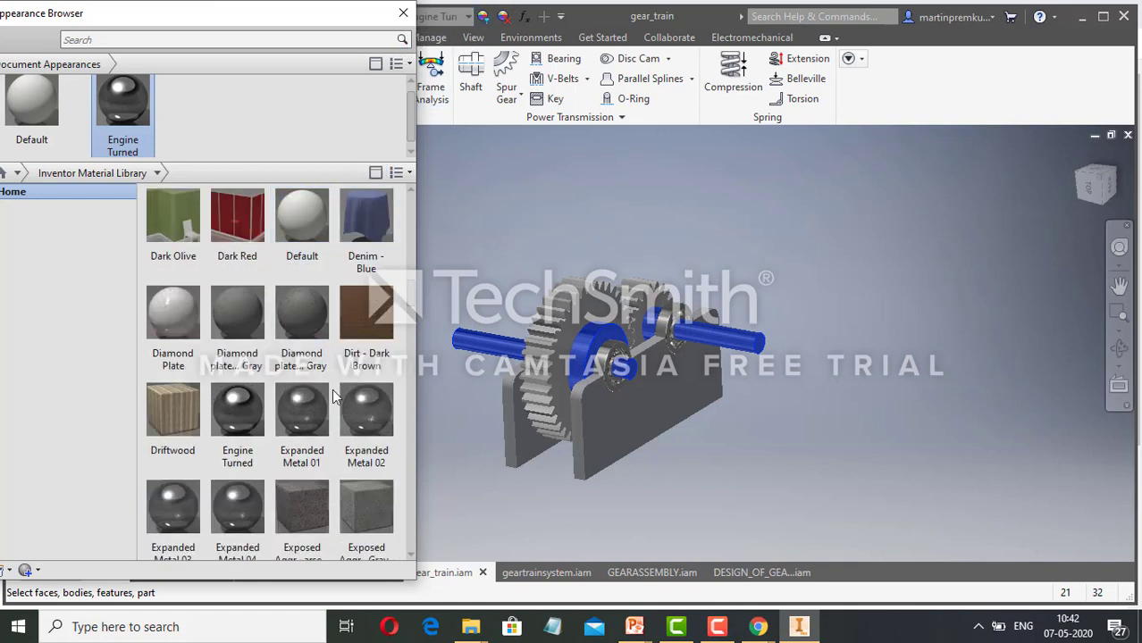
{"action": "scroll", "coordinate": [331, 388], "scroll_direction": "down", "scroll_amount": 5}
{"action": "left_click", "coordinate": [515, 491]}
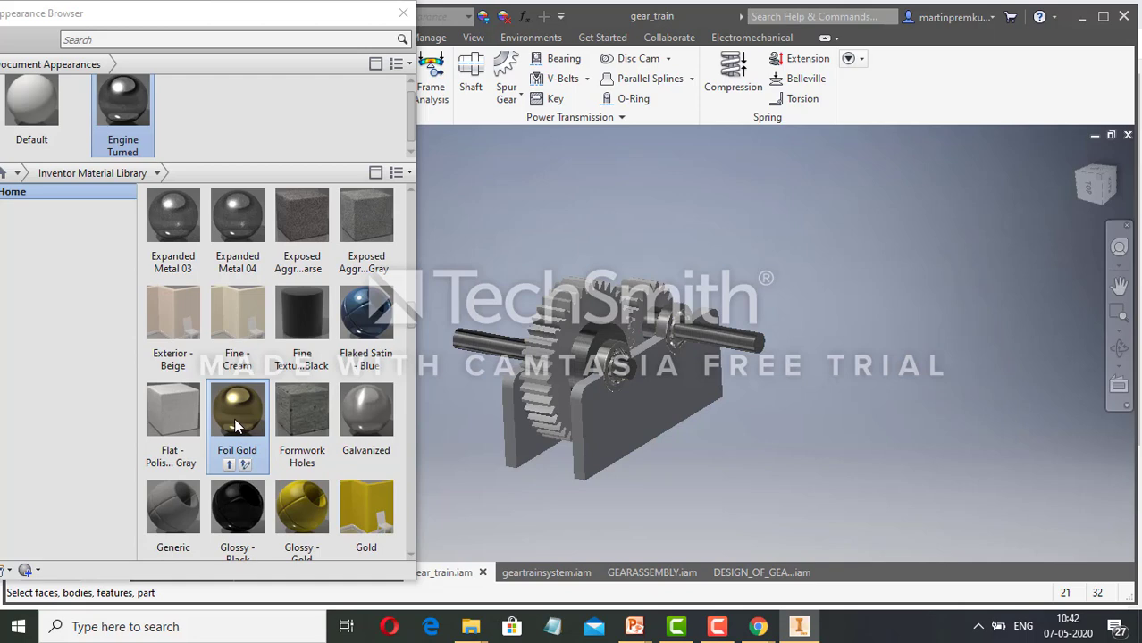
Apply the Metal 1800F Hot appearance from the Inventor Material Library to all four ball bearings on the shafts.
{"action": "scroll", "coordinate": [235, 426], "scroll_direction": "down", "scroll_amount": 6}
{"action": "scroll", "coordinate": [236, 427], "scroll_direction": "down", "scroll_amount": 7}
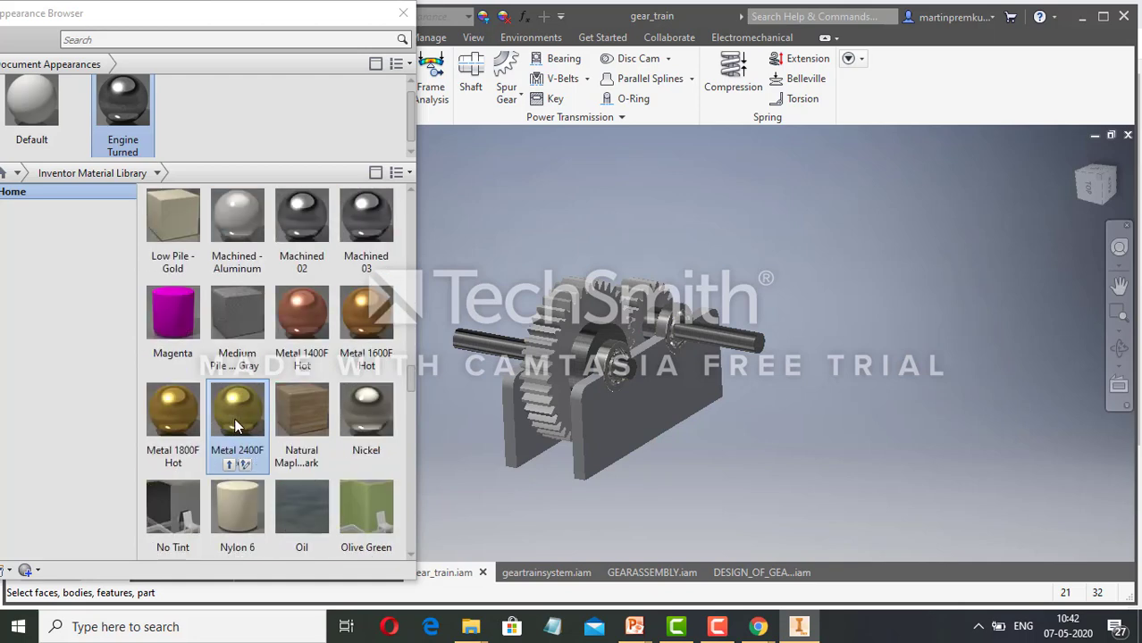
{"action": "scroll", "coordinate": [237, 419], "scroll_direction": "up", "scroll_amount": 3}
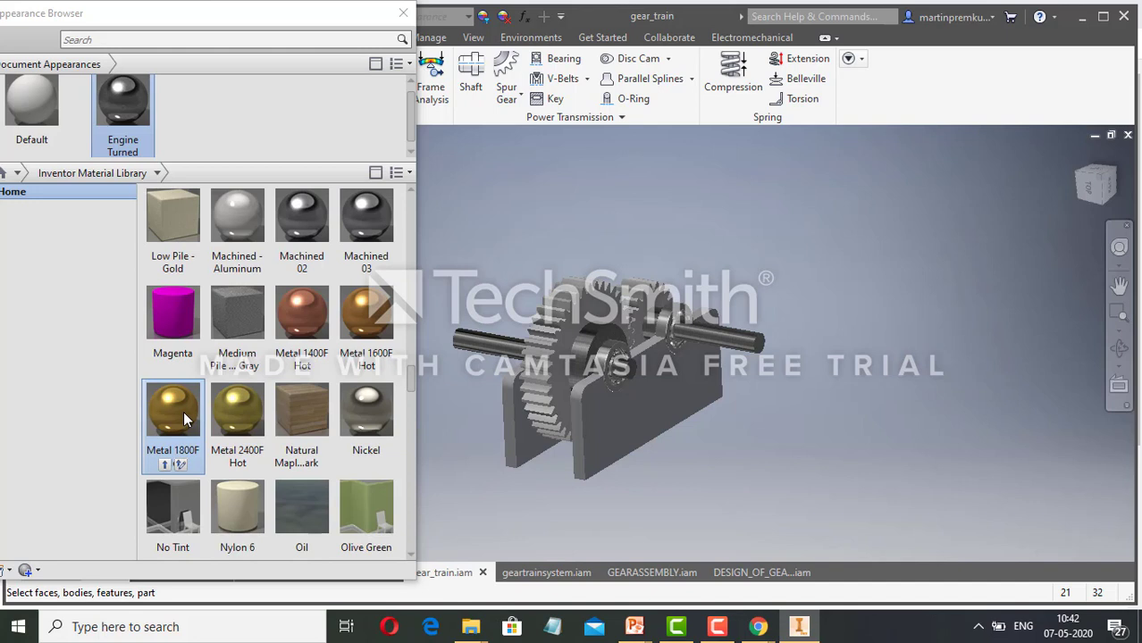
{"action": "left_click_drag", "start_coordinate": [183, 411], "coordinate": [577, 337]}
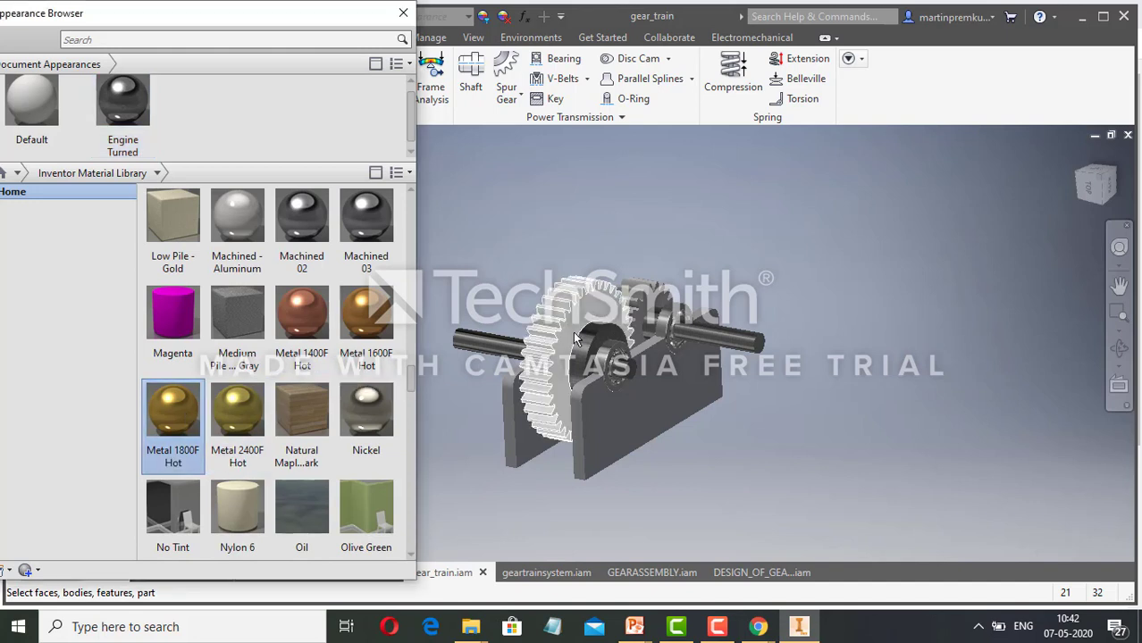
{"action": "left_click", "coordinate": [580, 344]}
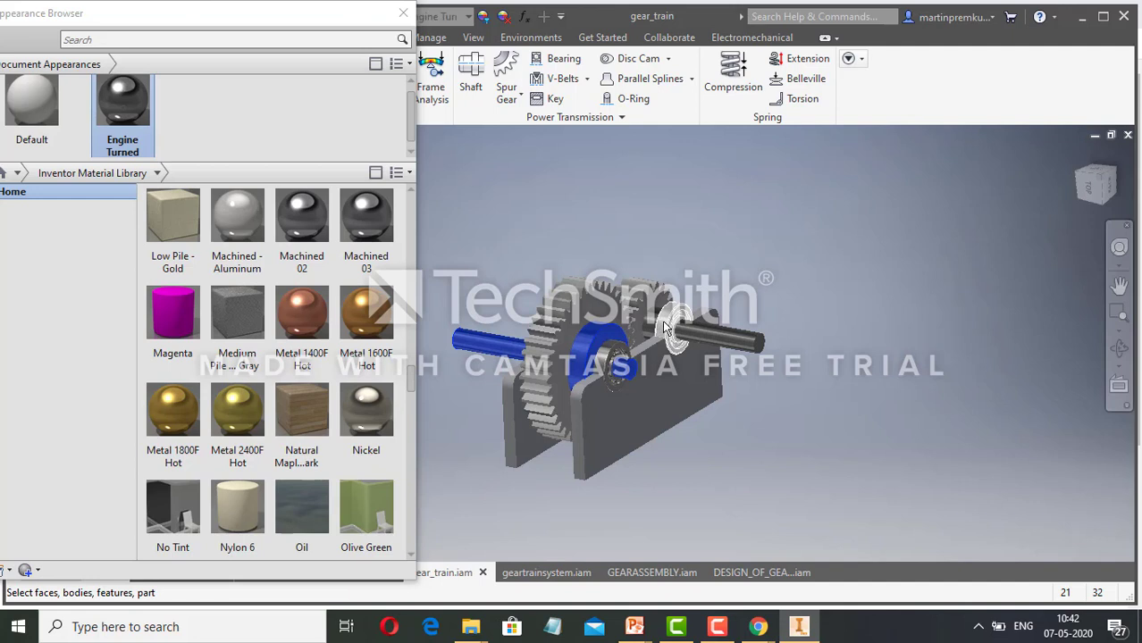
{"action": "left_click", "coordinate": [663, 322]}
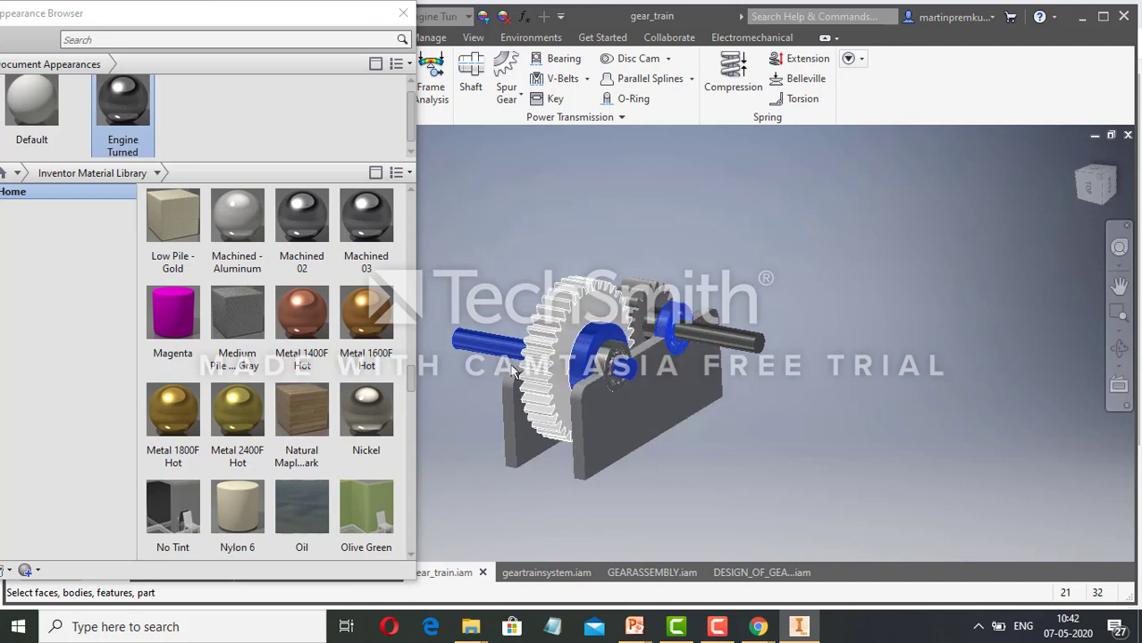
{"action": "left_click", "coordinate": [601, 365], "text": "ctrl"}
{"action": "scroll", "coordinate": [554, 295], "scroll_direction": "down", "scroll_amount": 3}
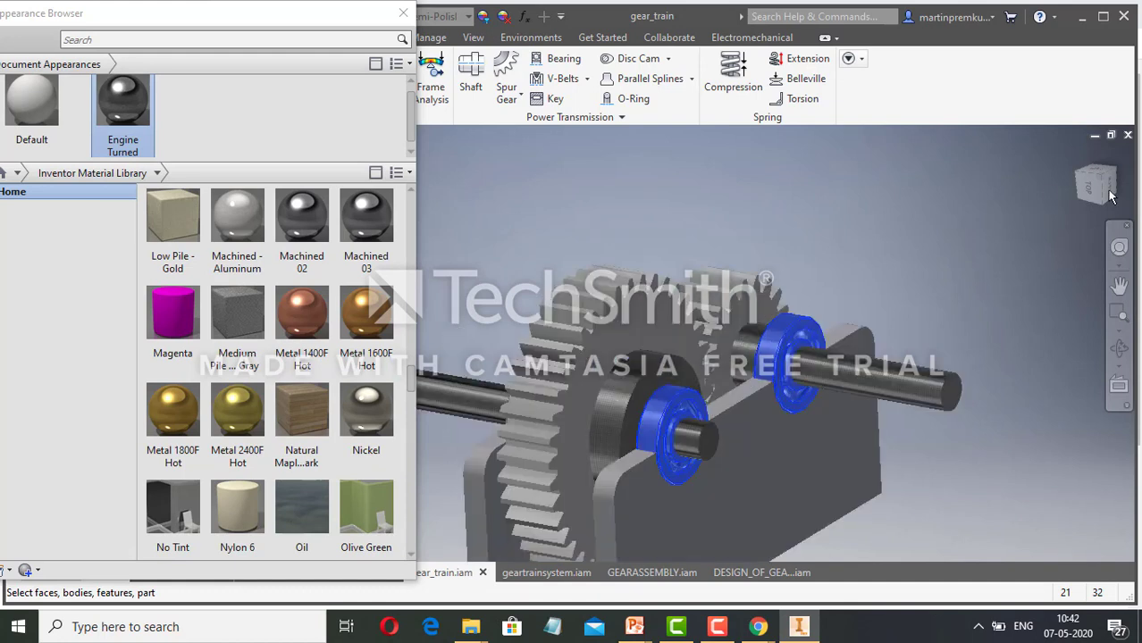
{"action": "left_click", "coordinate": [1118, 247]}
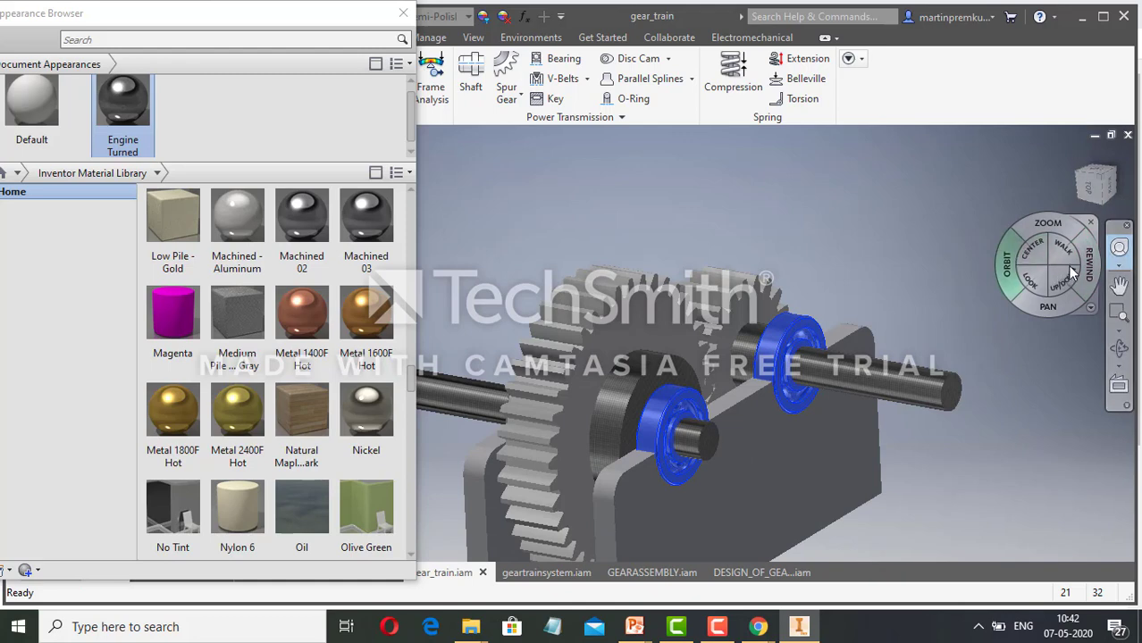
{"action": "left_click_drag", "start_coordinate": [1005, 262], "coordinate": [1009, 296]}
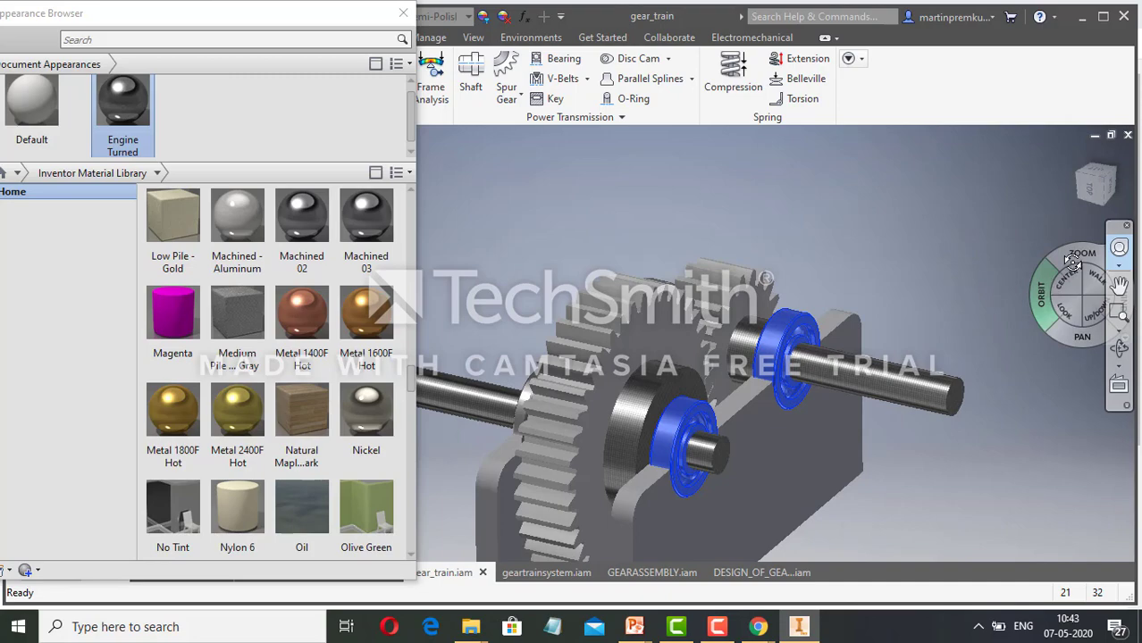
{"action": "left_click_drag", "start_coordinate": [1072, 261], "coordinate": [686, 332]}
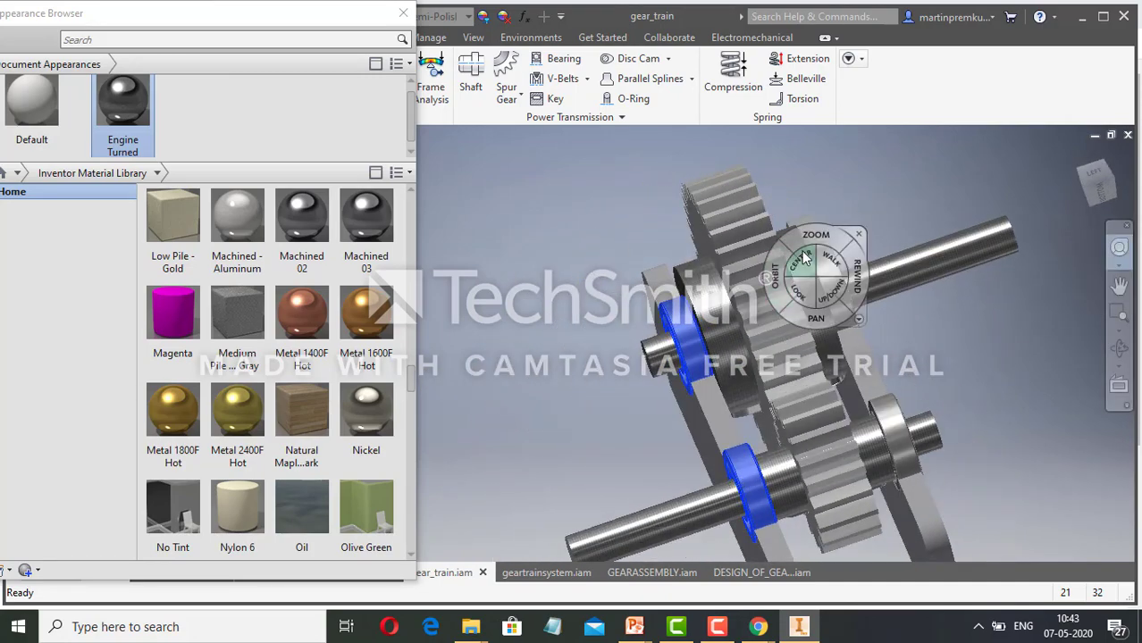
{"action": "left_click", "coordinate": [868, 228]}
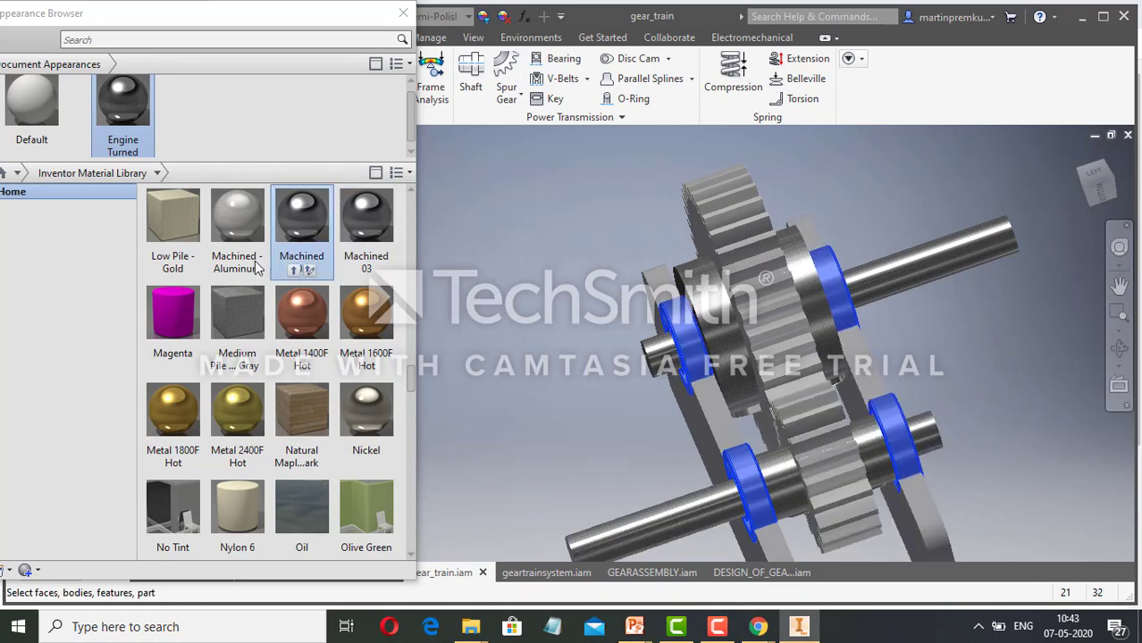
{"action": "left_click", "coordinate": [174, 466]}
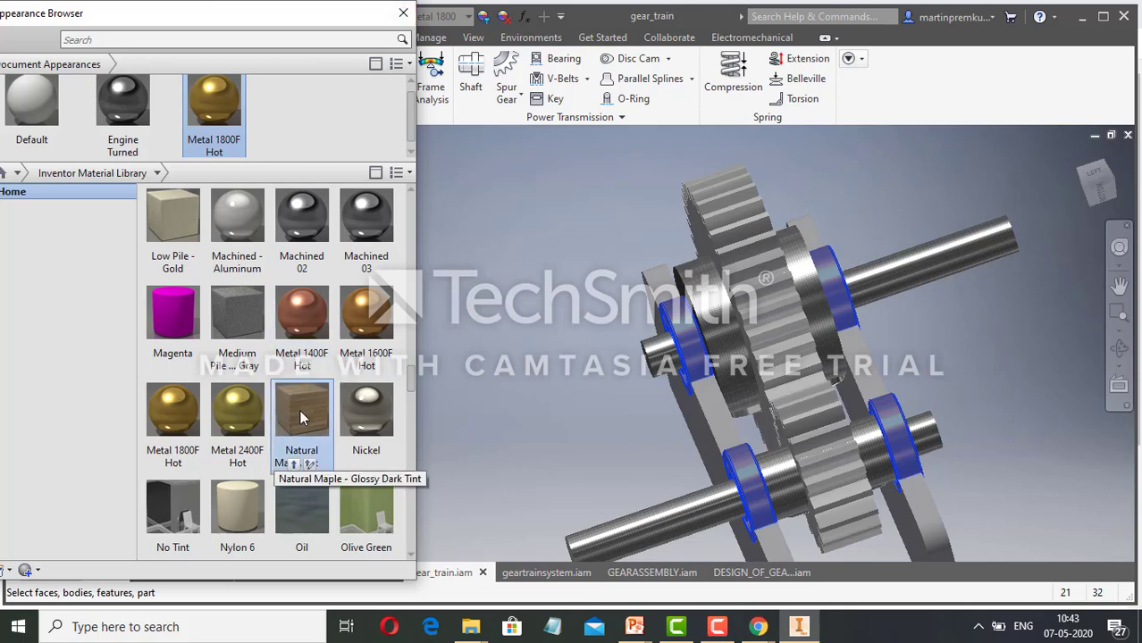
Apply the Metal 1400F Hot appearance from the Inventor Material Library to both housing plates.
{"action": "scroll", "coordinate": [696, 394], "scroll_direction": "down", "scroll_amount": 3}
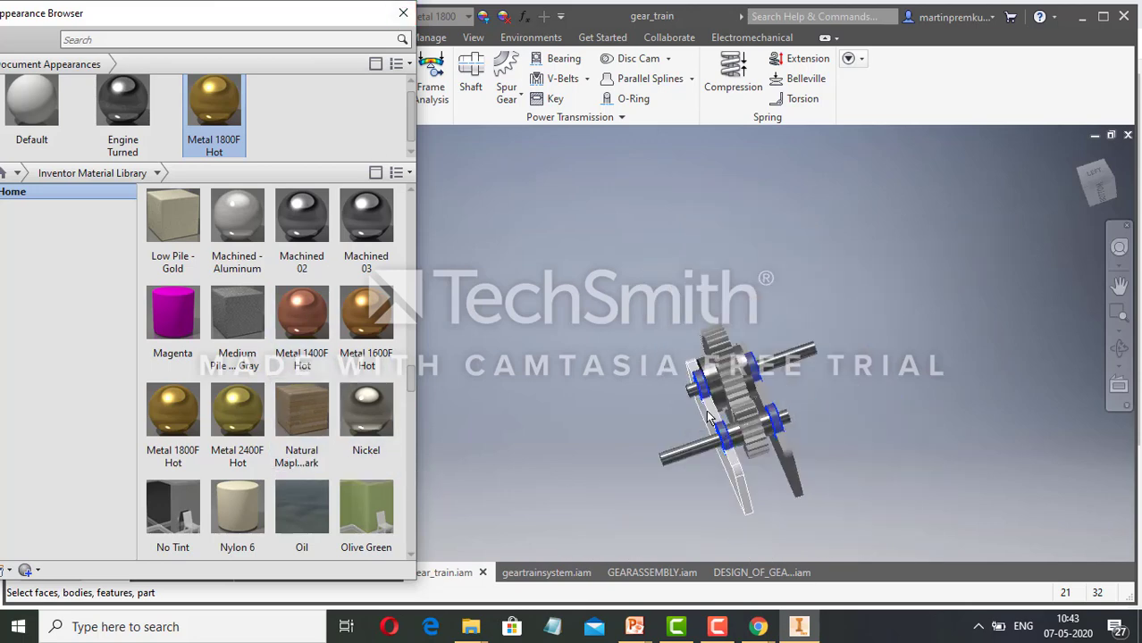
{"action": "left_click", "coordinate": [706, 411]}
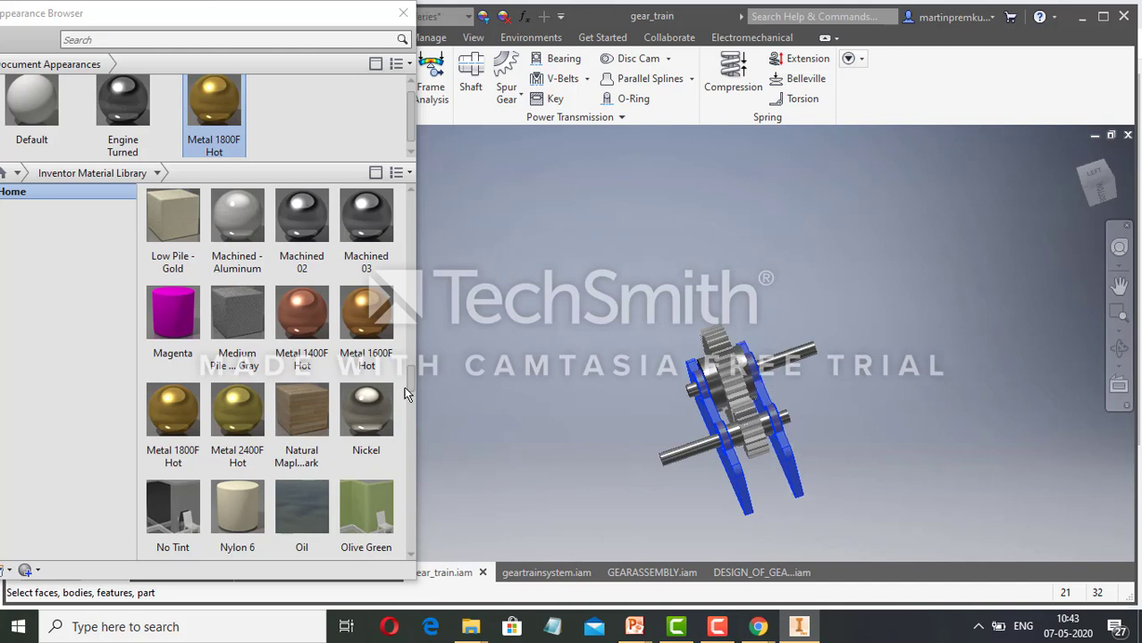
{"action": "left_click", "coordinate": [302, 368]}
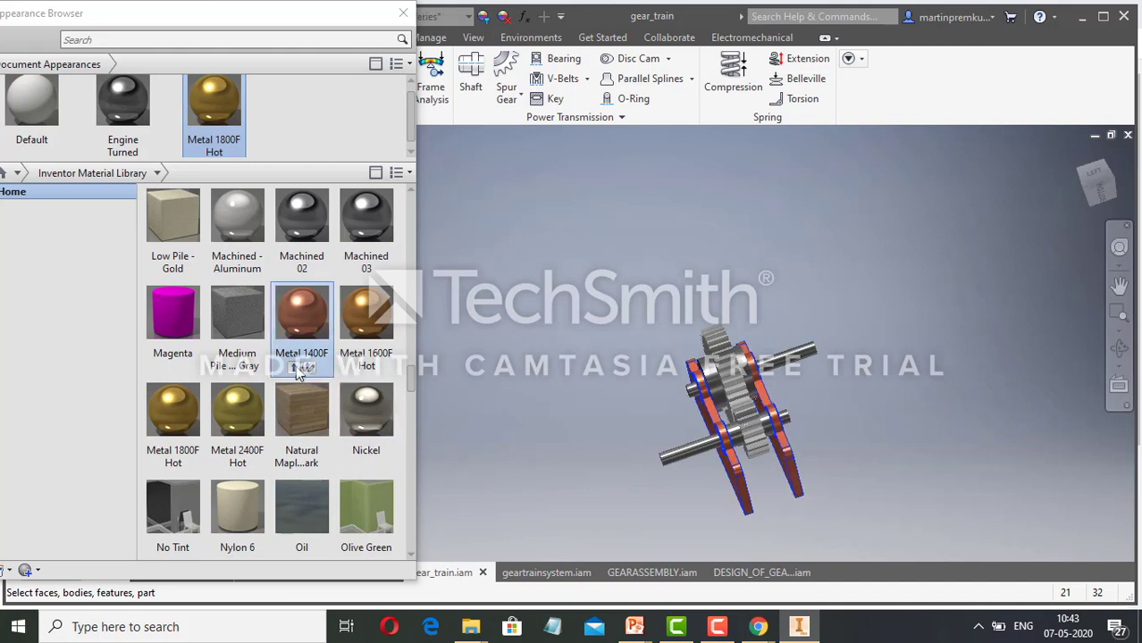
{"action": "left_click", "coordinate": [696, 519]}
Reapply the Metal 1800F Hot appearance to all four ball bearings seated in the housing plates.
{"action": "scroll", "coordinate": [729, 439], "scroll_direction": "up", "scroll_amount": 5}
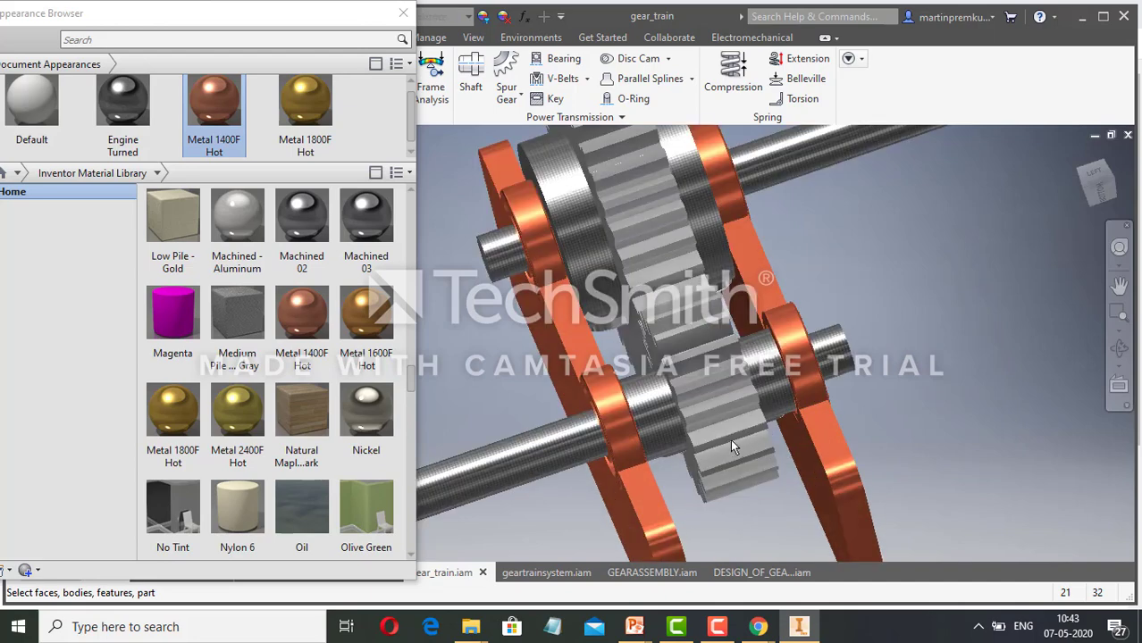
{"action": "left_click", "coordinate": [617, 421]}
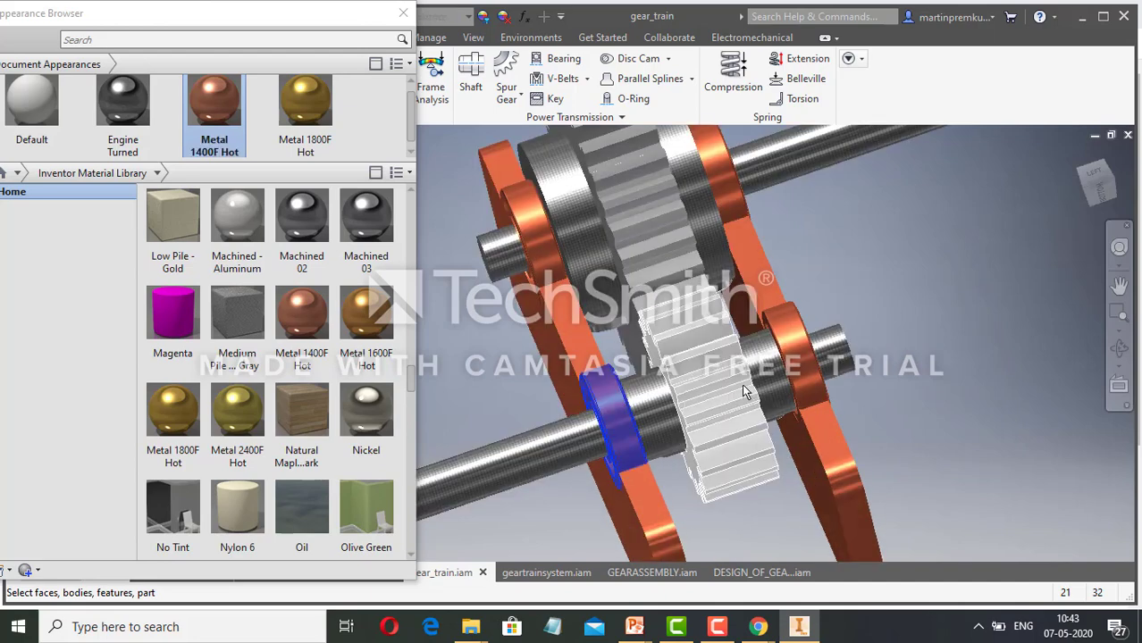
{"action": "left_click", "coordinate": [791, 358], "text": "ctrl"}
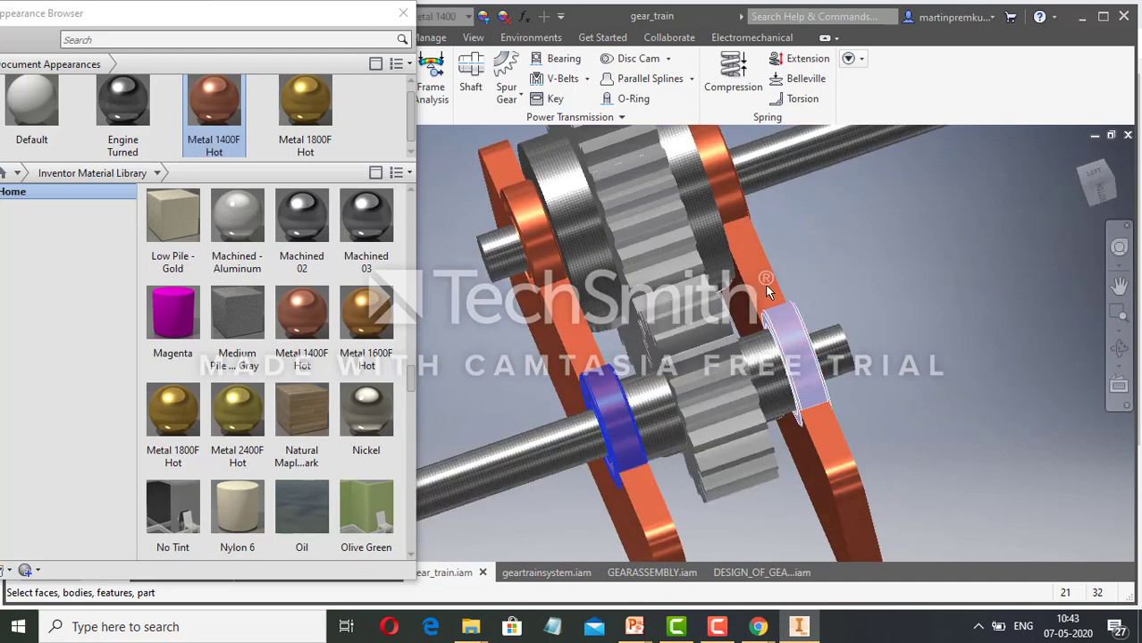
{"action": "left_click", "coordinate": [713, 182], "text": "ctrl"}
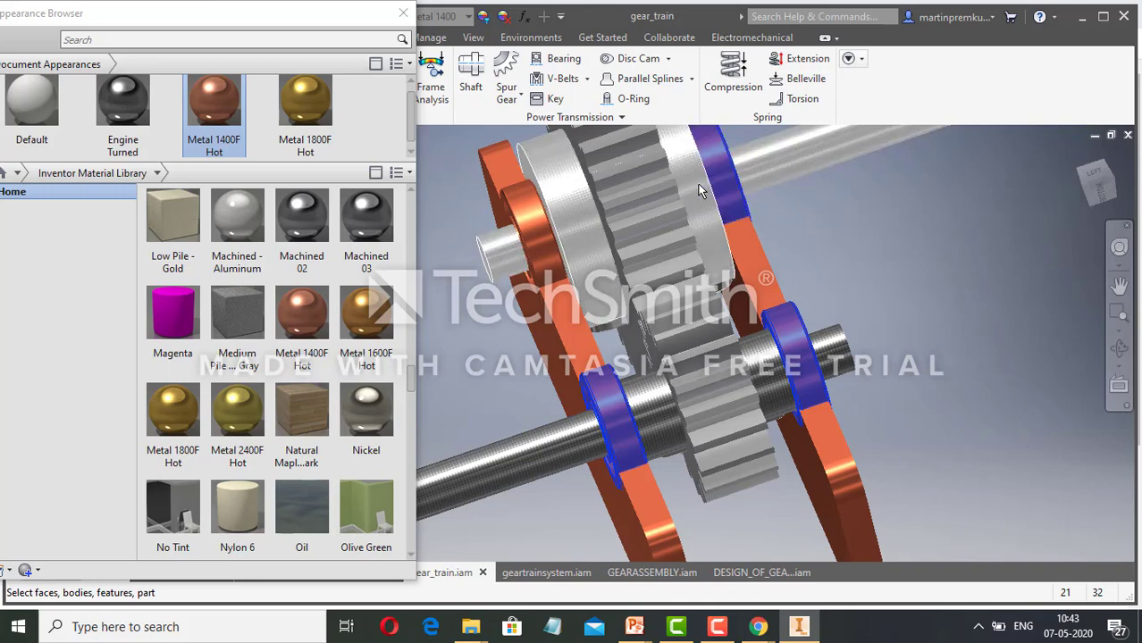
{"action": "left_click", "coordinate": [543, 250], "text": "ctrl"}
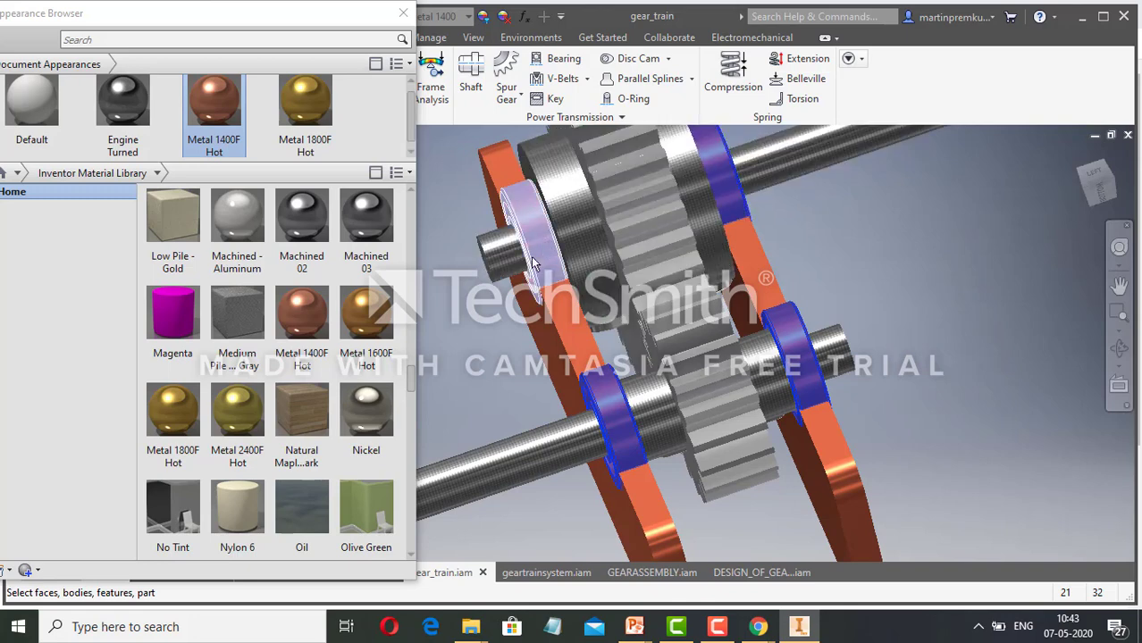
{"action": "left_click", "coordinate": [166, 450]}
{"action": "left_click", "coordinate": [910, 287]}
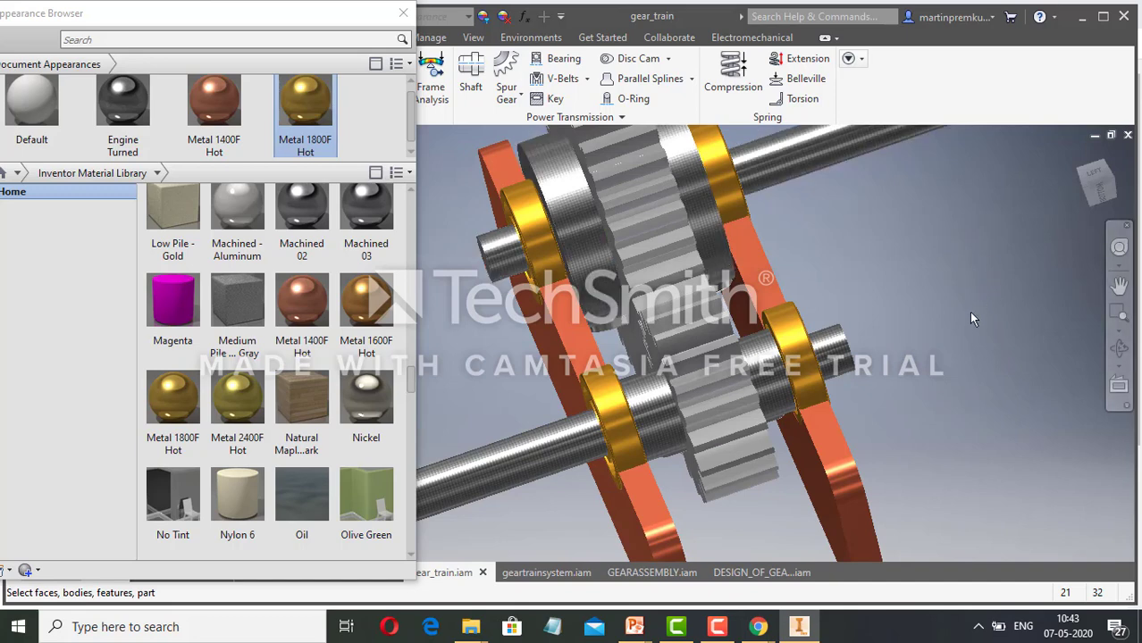
Browse the Inventor Material Library for an appearance that suits the two spur gears.
{"action": "scroll", "coordinate": [961, 365], "scroll_direction": "down", "scroll_amount": 3}
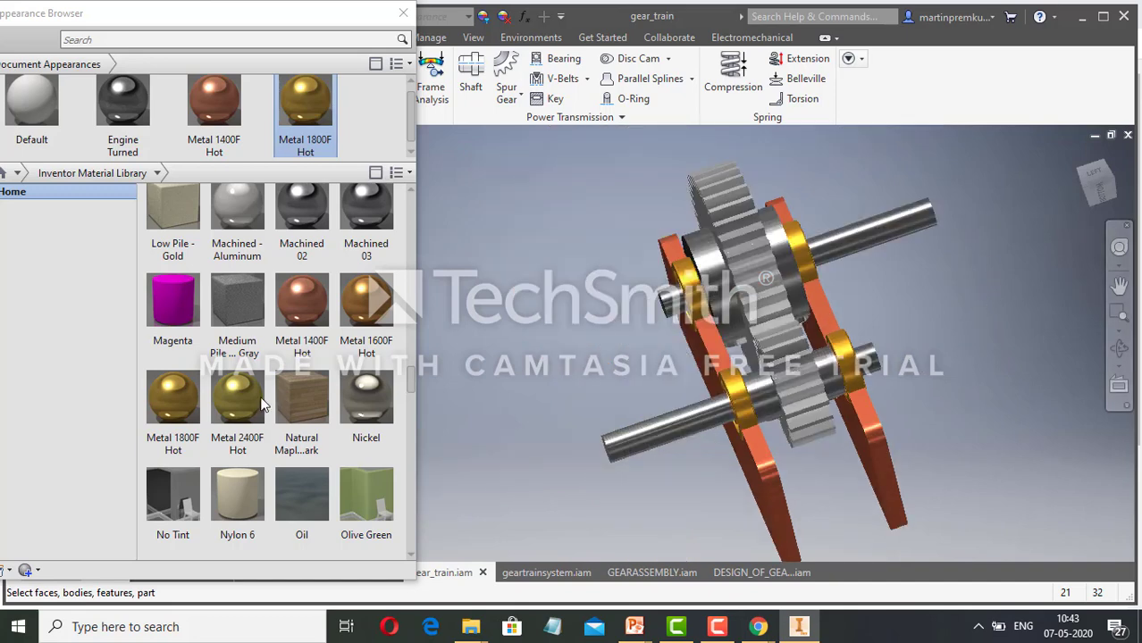
{"action": "scroll", "coordinate": [261, 405], "scroll_direction": "down", "scroll_amount": 6}
{"action": "scroll", "coordinate": [288, 409], "scroll_direction": "down", "scroll_amount": 3}
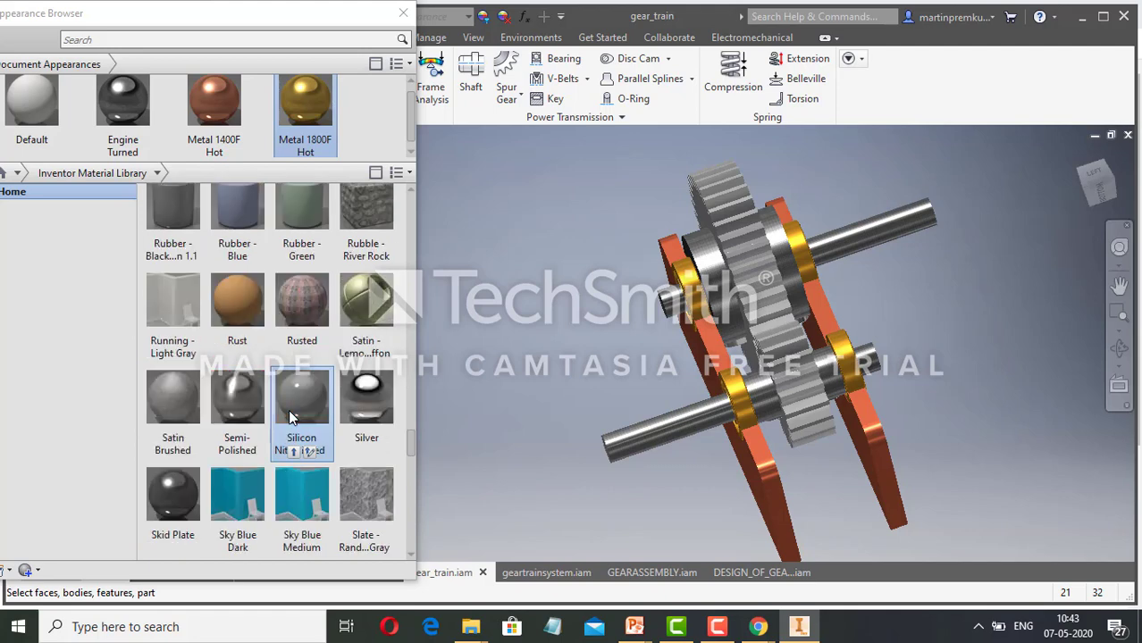
{"action": "scroll", "coordinate": [288, 409], "scroll_direction": "down", "scroll_amount": 3}
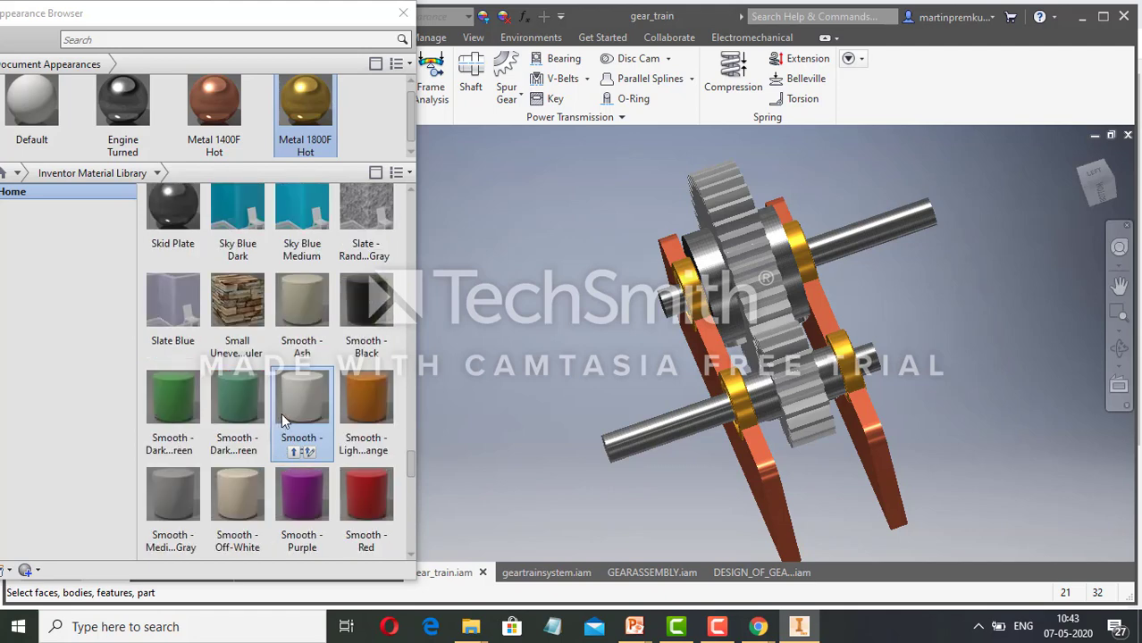
{"action": "scroll", "coordinate": [281, 413], "scroll_direction": "down", "scroll_amount": 3}
{"action": "scroll", "coordinate": [291, 444], "scroll_direction": "down", "scroll_amount": 3}
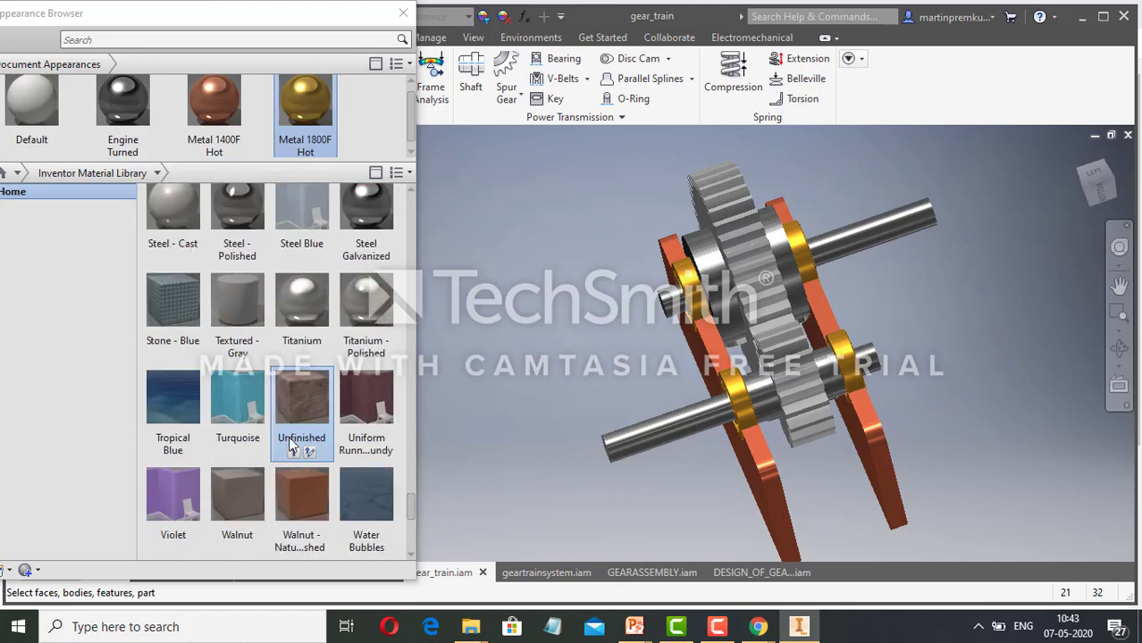
{"action": "scroll", "coordinate": [291, 444], "scroll_direction": "down", "scroll_amount": 4}
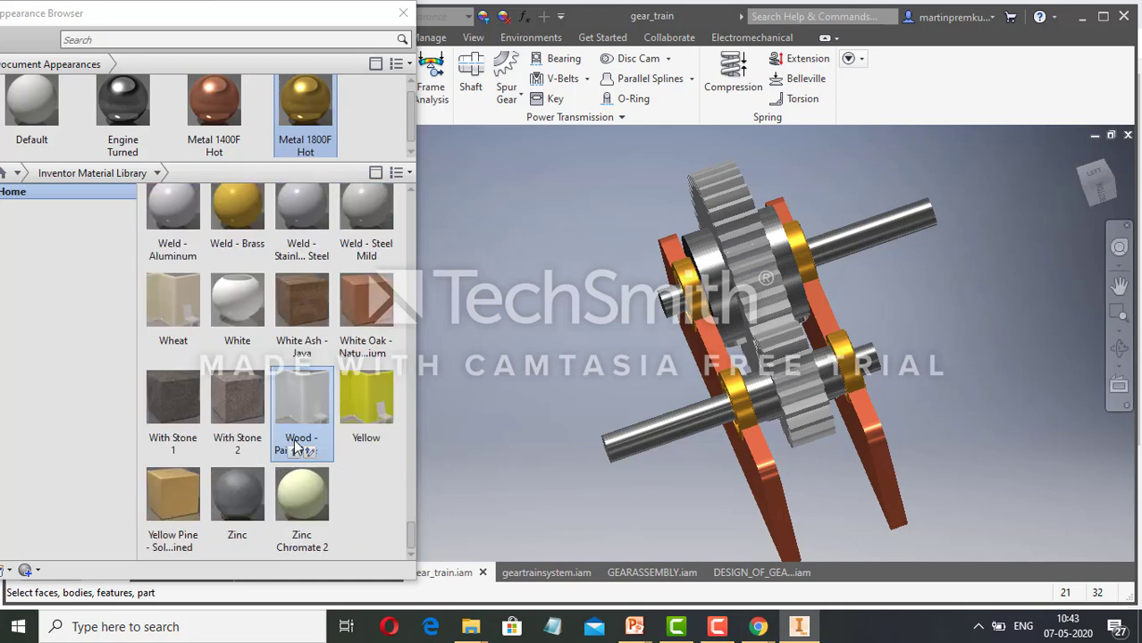
{"action": "scroll", "coordinate": [298, 447], "scroll_direction": "up", "scroll_amount": 6}
{"action": "scroll", "coordinate": [298, 446], "scroll_direction": "up", "scroll_amount": 9}
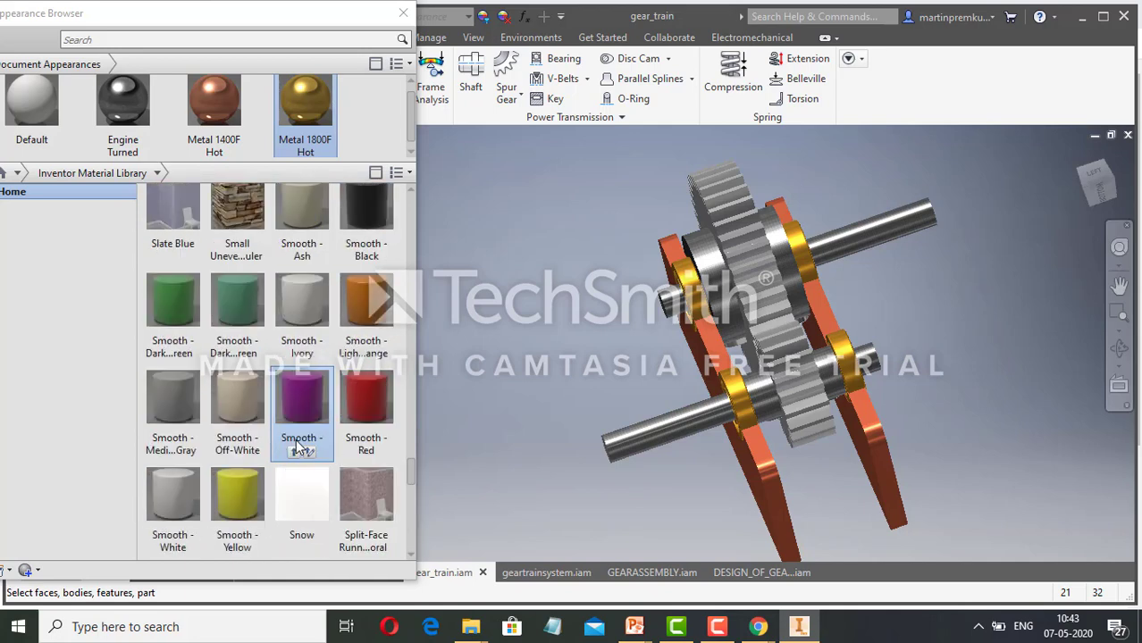
{"action": "scroll", "coordinate": [297, 446], "scroll_direction": "up", "scroll_amount": 3}
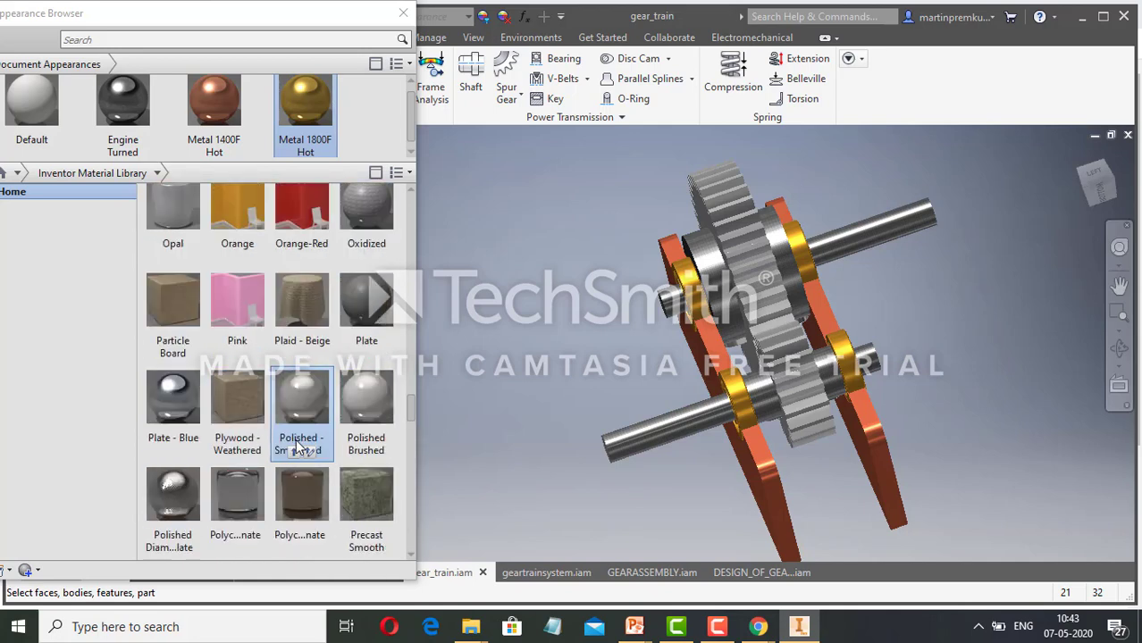
{"action": "left_click", "coordinate": [730, 631]}
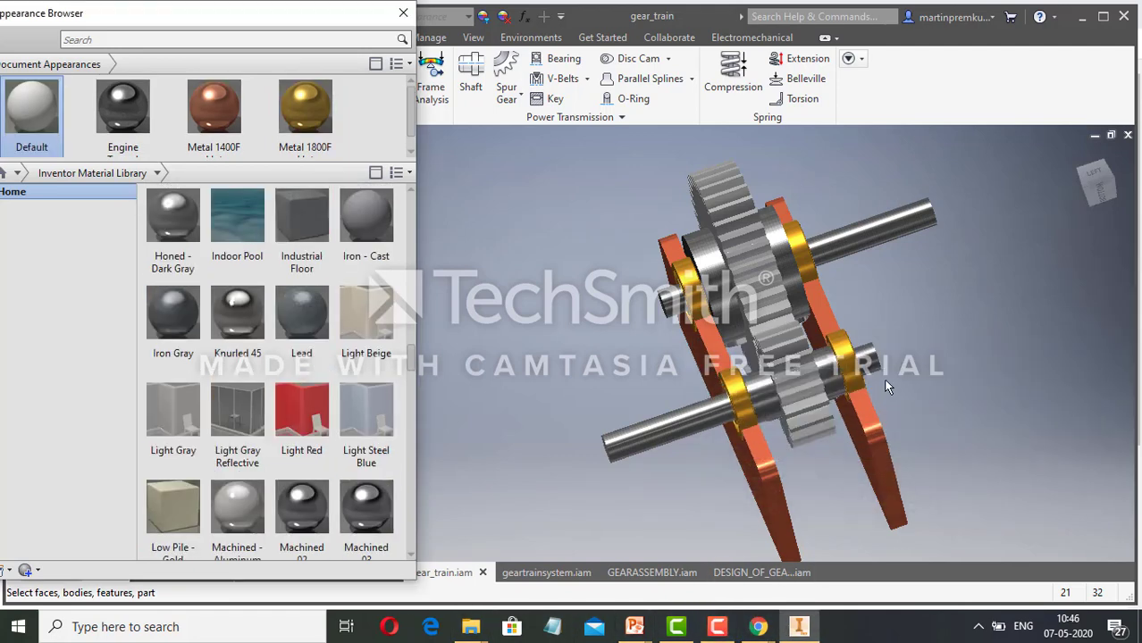
Apply the Iron - Cast appearance from the Inventor Material Library to both spur gears and close the Appearance Browser.
{"action": "left_click", "coordinate": [804, 397]}
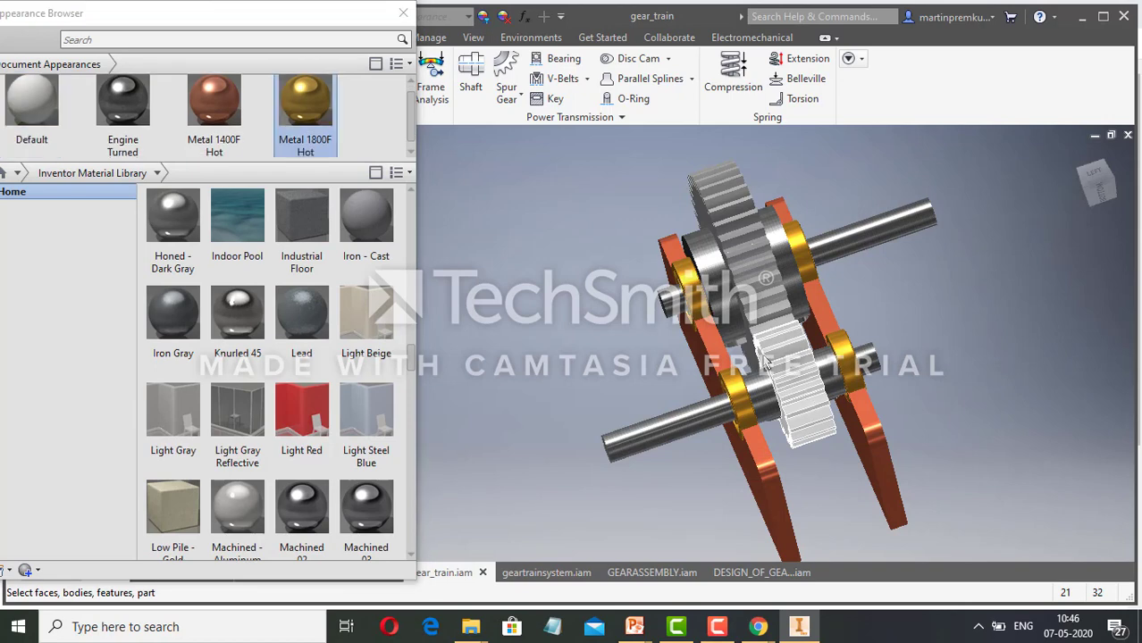
{"action": "left_click", "coordinate": [744, 270], "text": "ctrl"}
{"action": "mouse_move", "coordinate": [362, 221]}
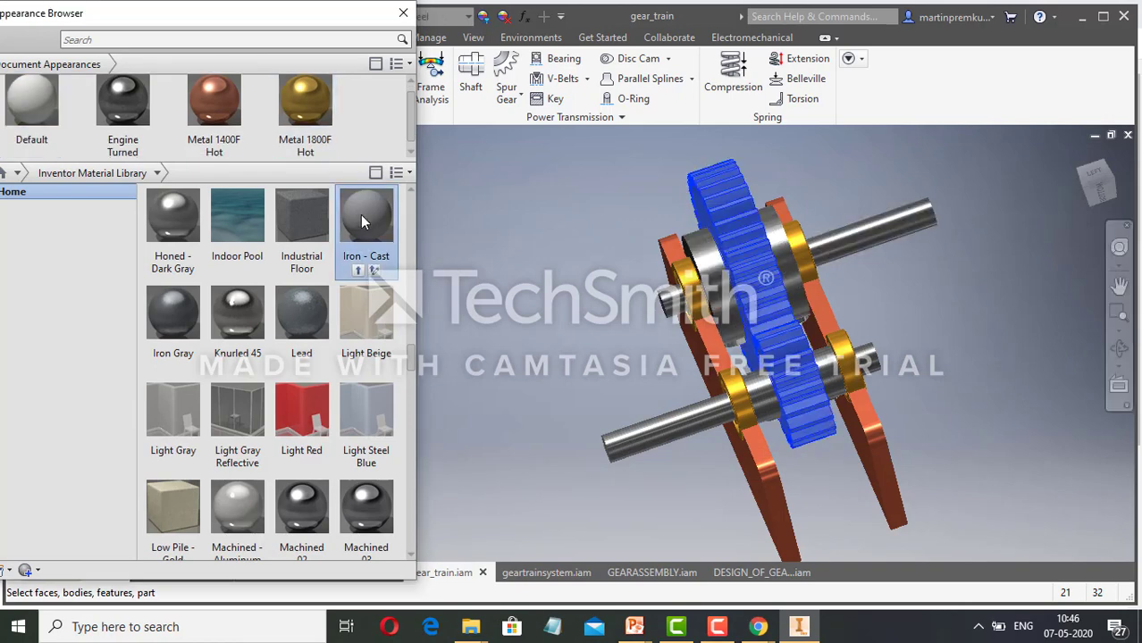
{"action": "left_click", "coordinate": [358, 271]}
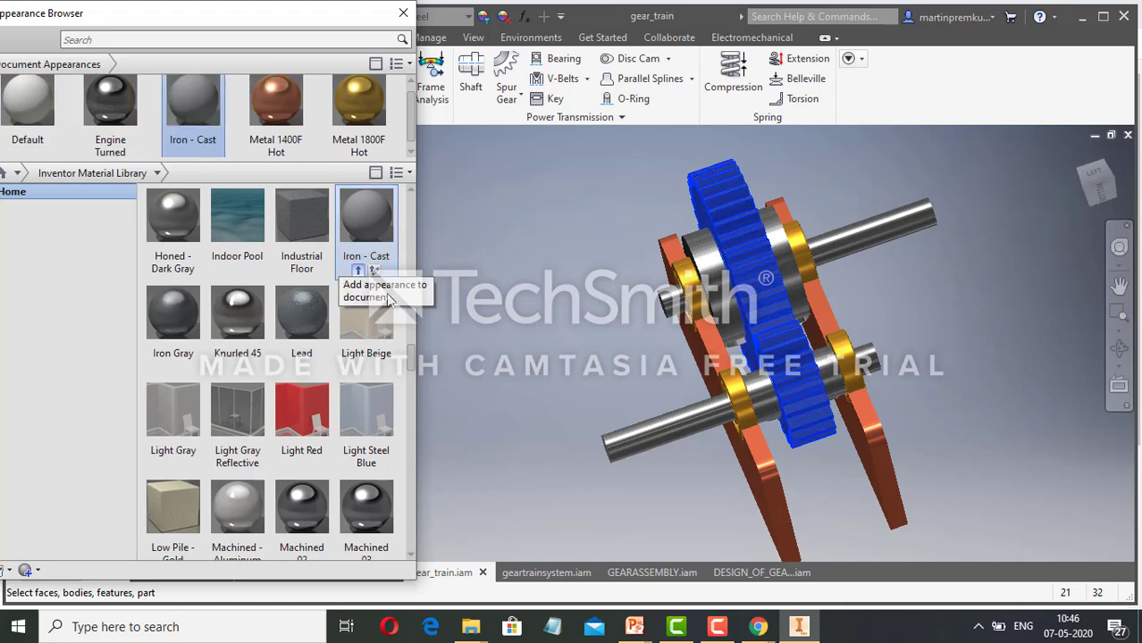
{"action": "left_click", "coordinate": [403, 13]}
{"action": "left_click", "coordinate": [521, 316]}
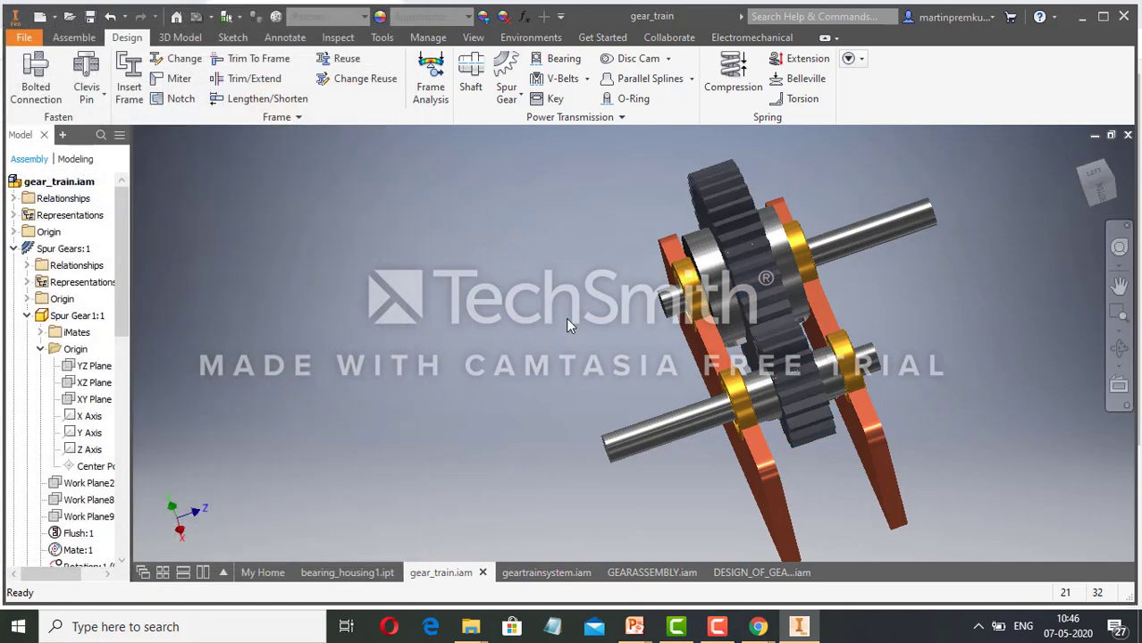
Examine the coloured gear train from an angled view showing the gears, shafts, bearings and housing plates.
{"action": "scroll", "coordinate": [565, 317], "scroll_direction": "down", "scroll_amount": 2}
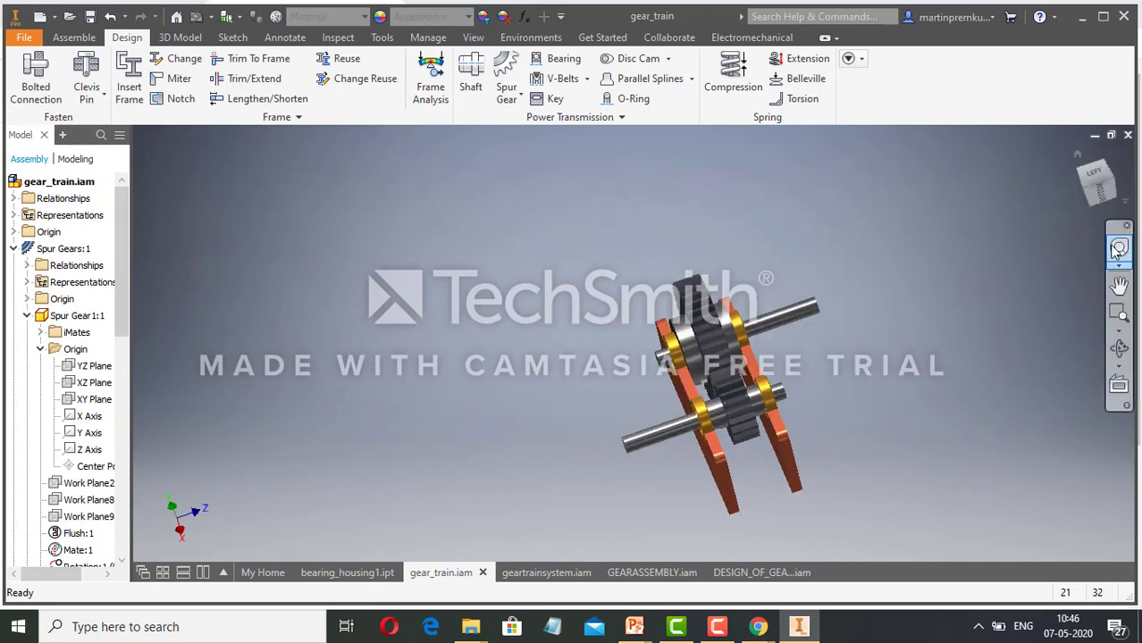
{"action": "left_click_drag", "start_coordinate": [1016, 261], "coordinate": [969, 298]}
{"action": "left_click", "coordinate": [1018, 257]}
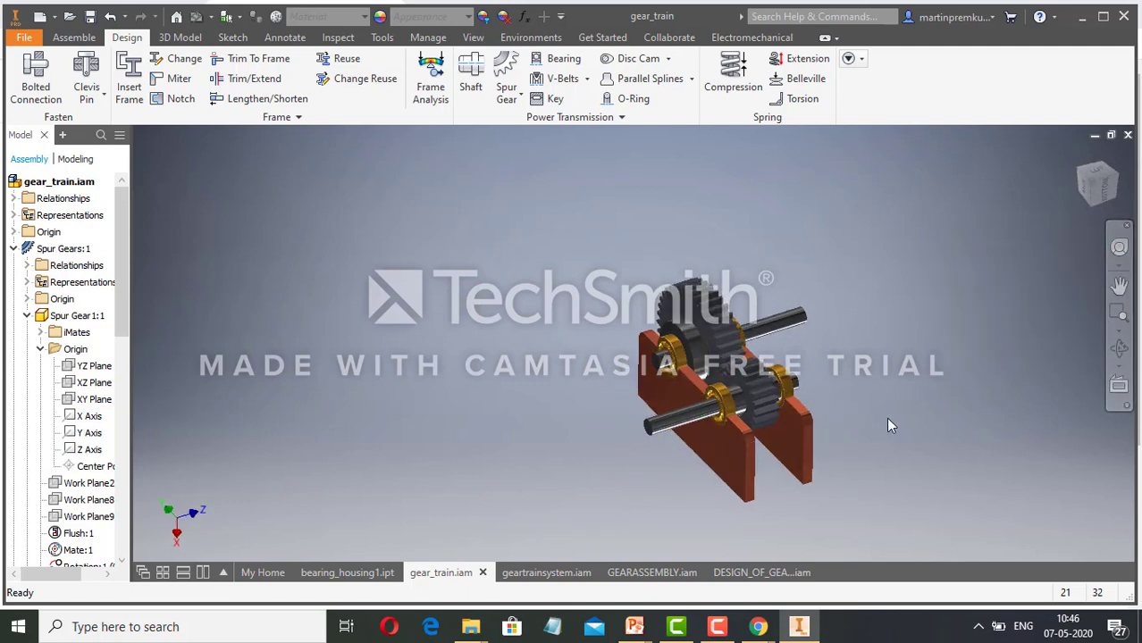
{"action": "scroll", "coordinate": [863, 443], "scroll_direction": "down", "scroll_amount": 3}
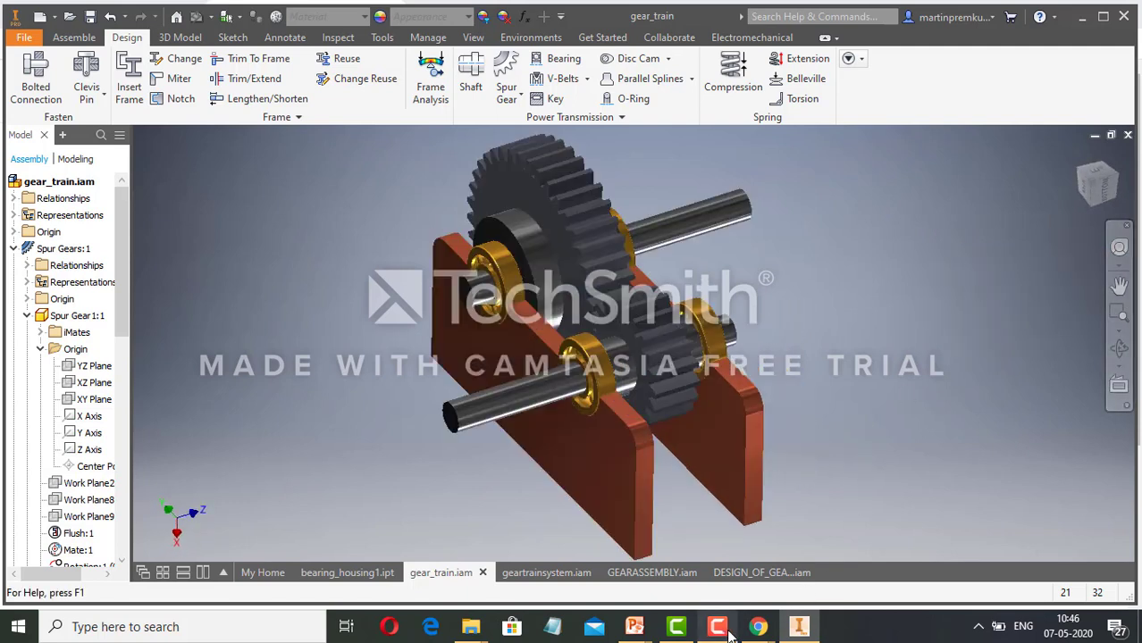